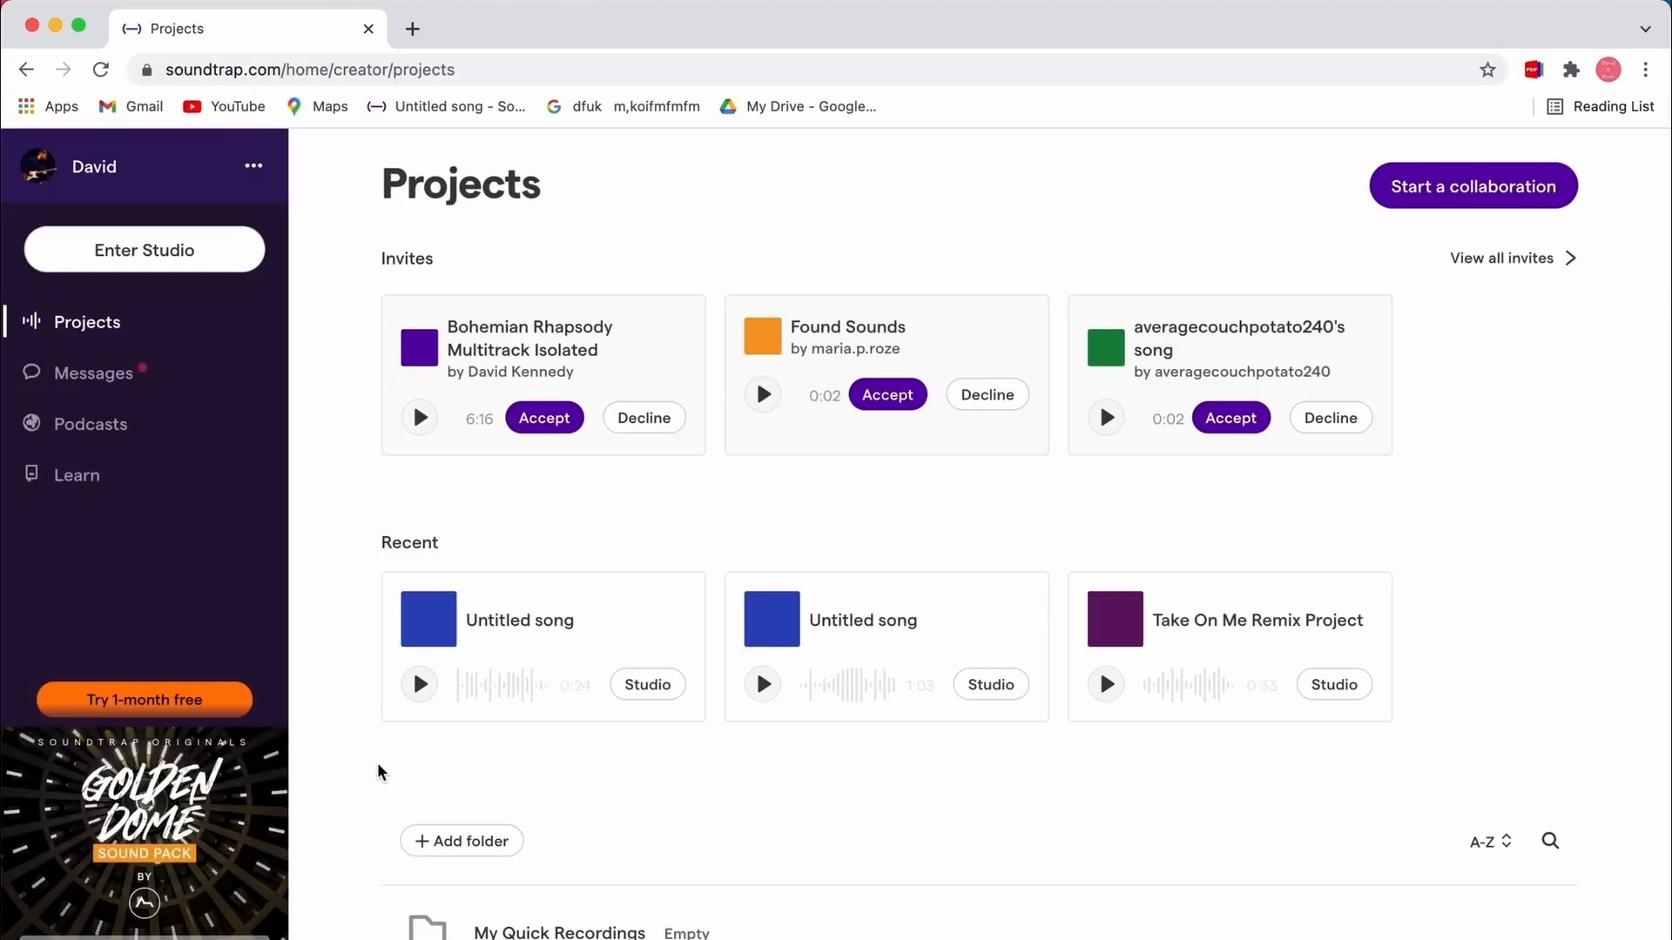
# - Enter the studio and create a new music project
pyautogui.click(192, 263)
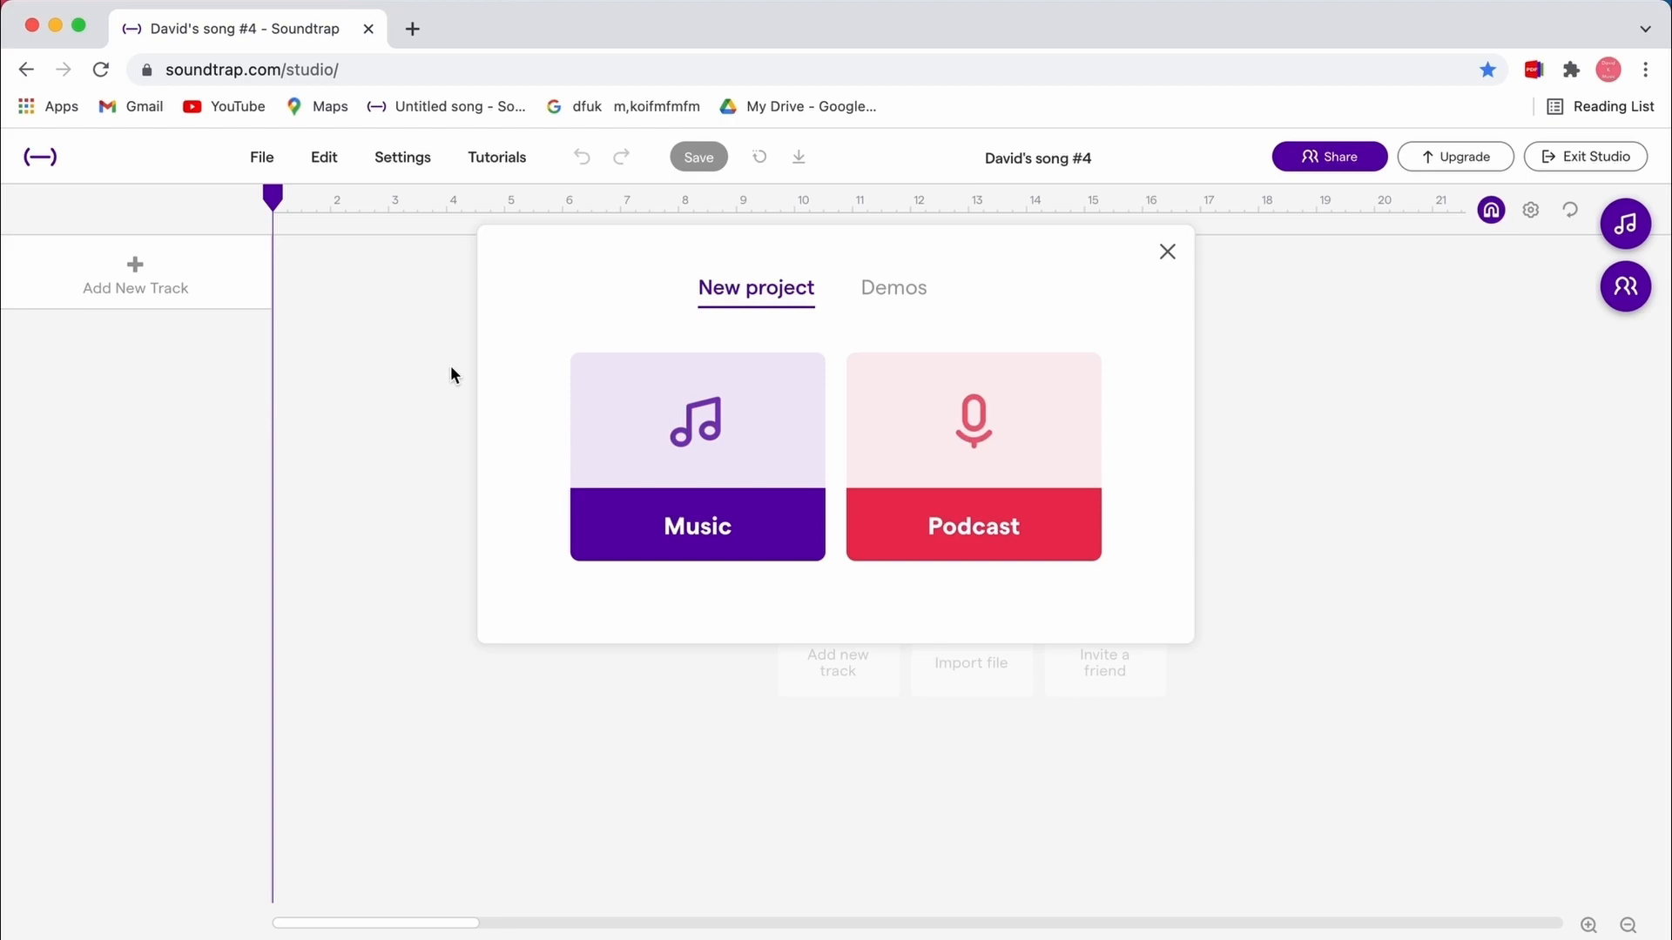
pyautogui.click(717, 475)
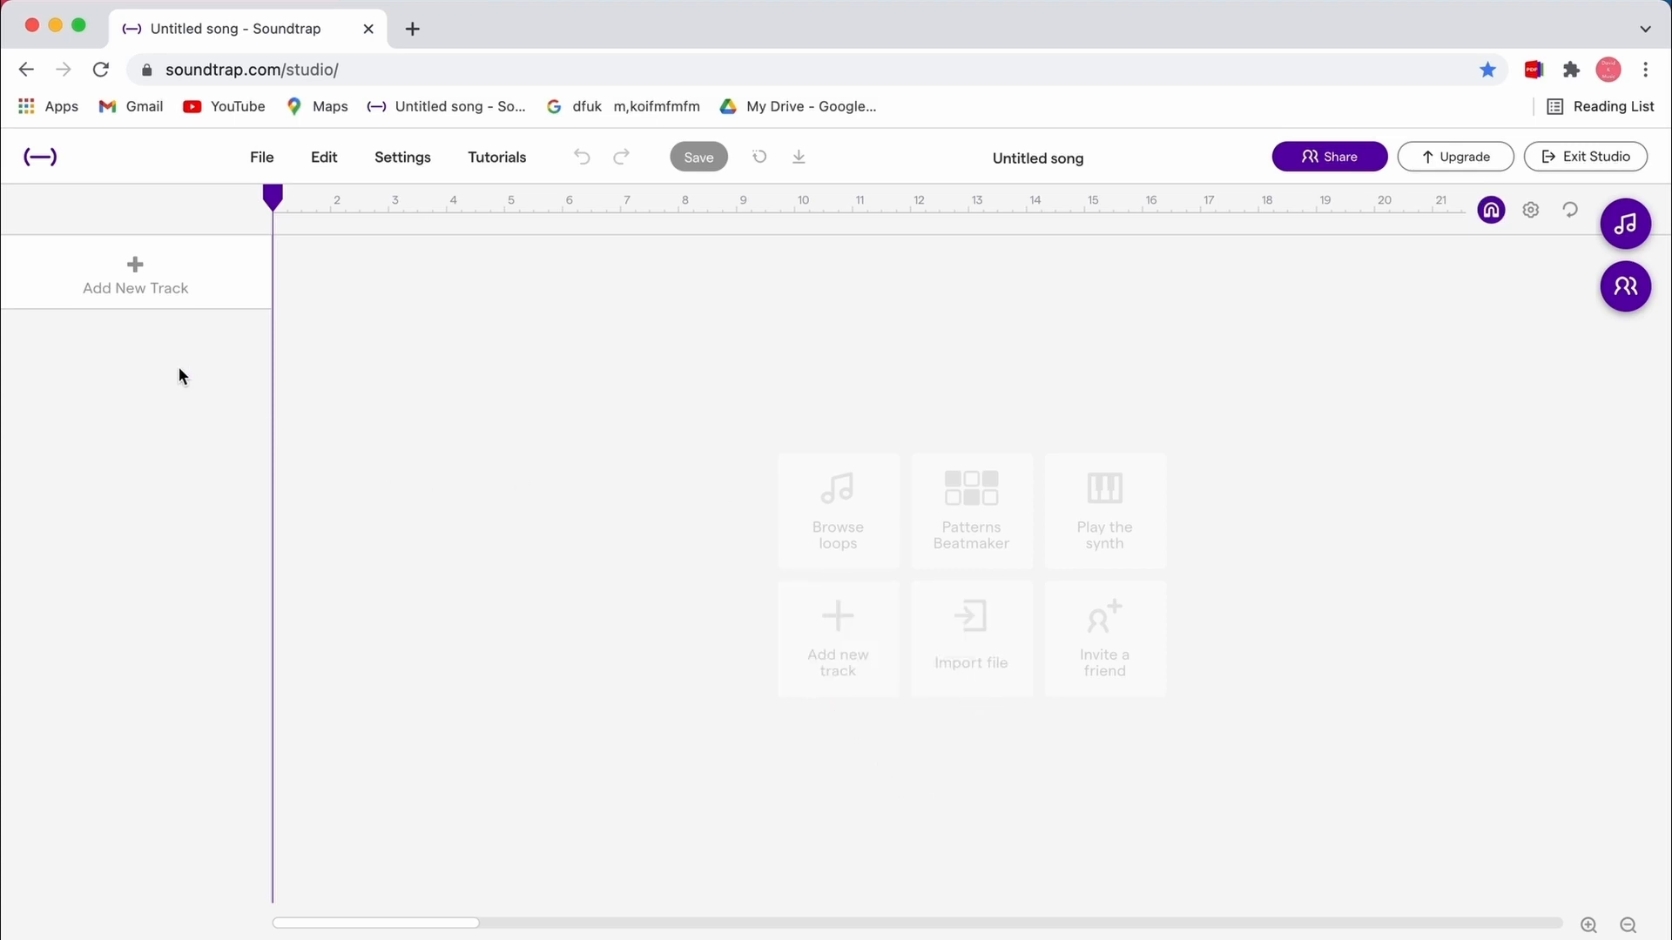
# - Import the Take On Me Audio file from the Take On Me Project folder in Documents as a new track
pyautogui.click(137, 277)
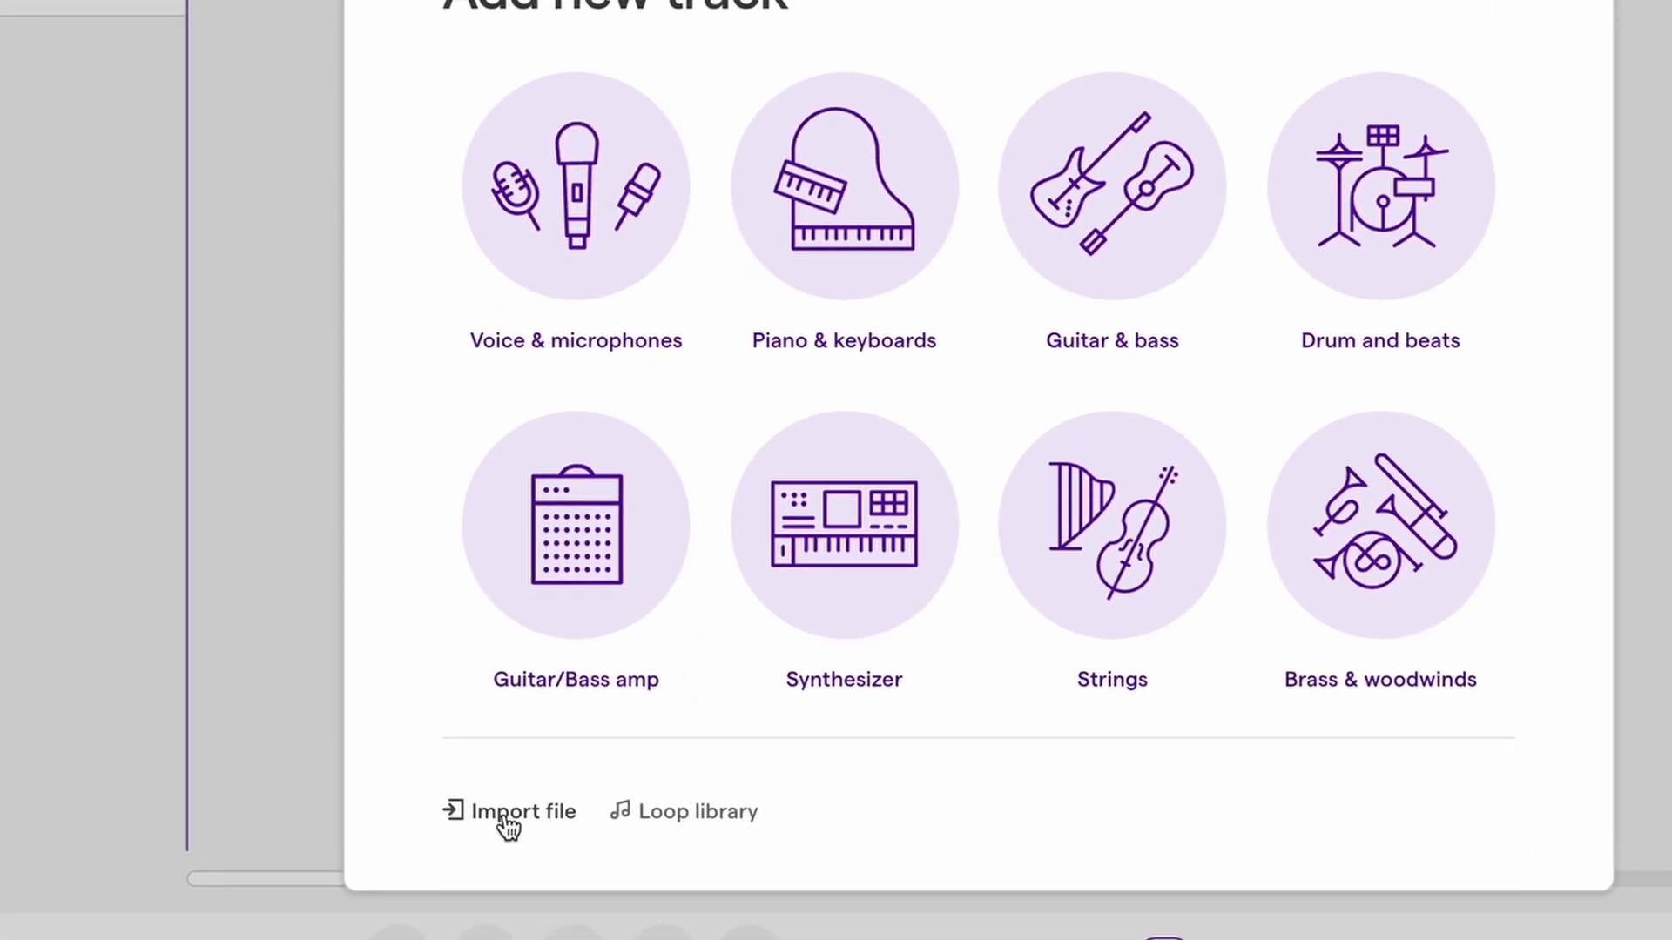
pyautogui.click(505, 816)
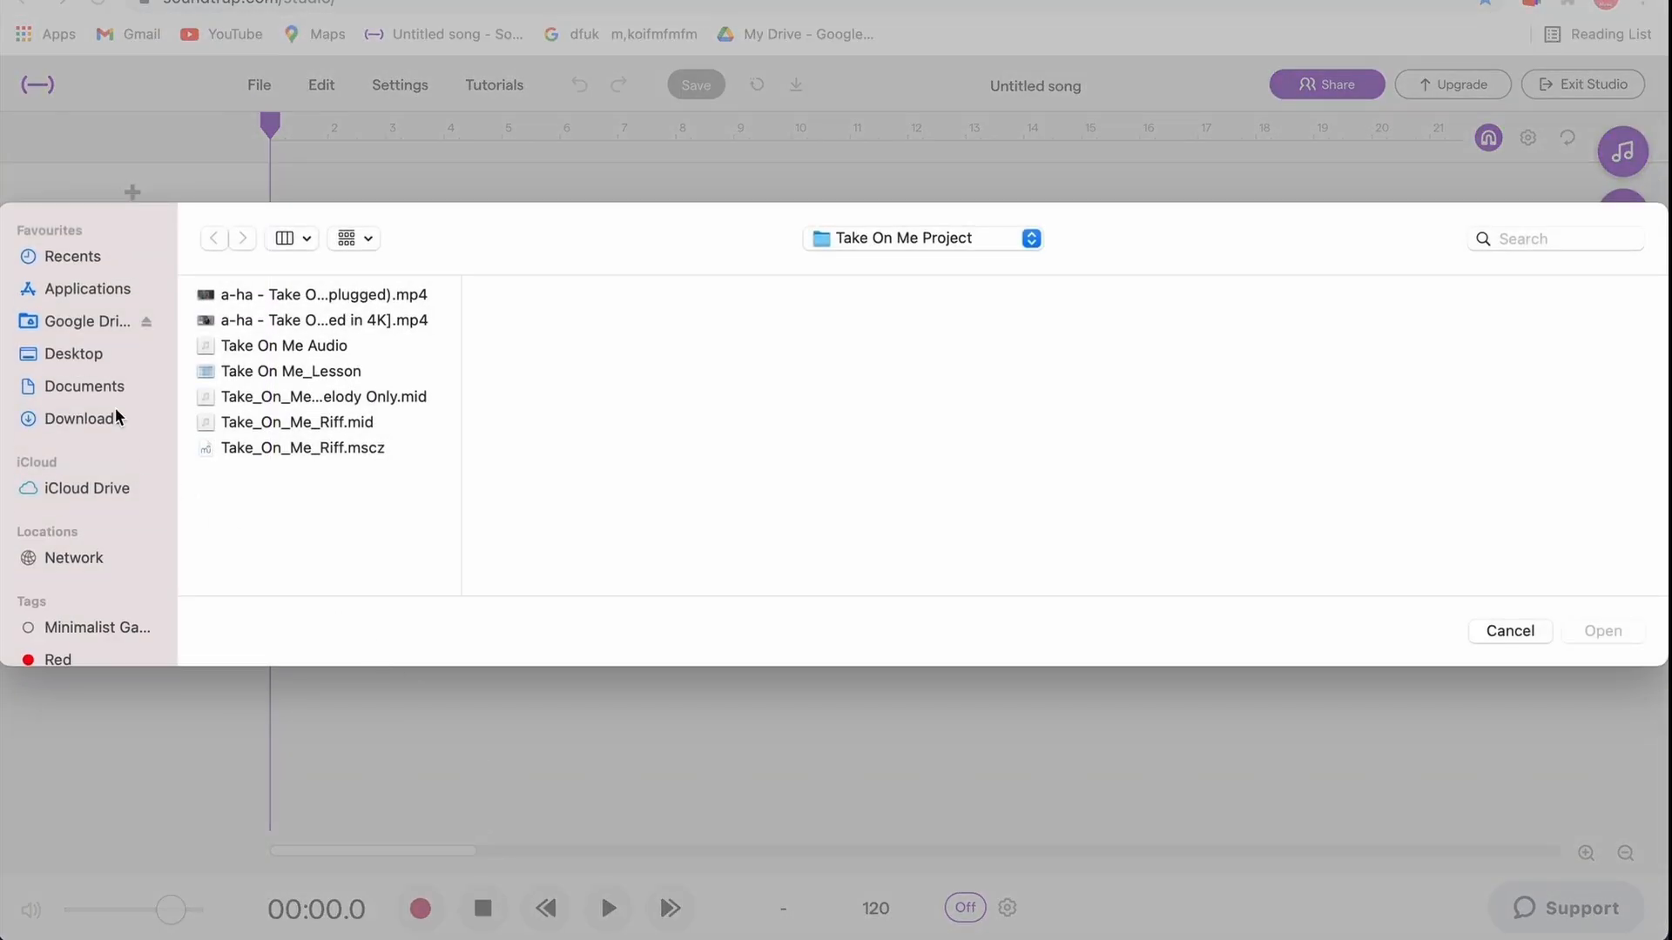
pyautogui.click(111, 390)
pyautogui.scroll(-5, 294, 461)
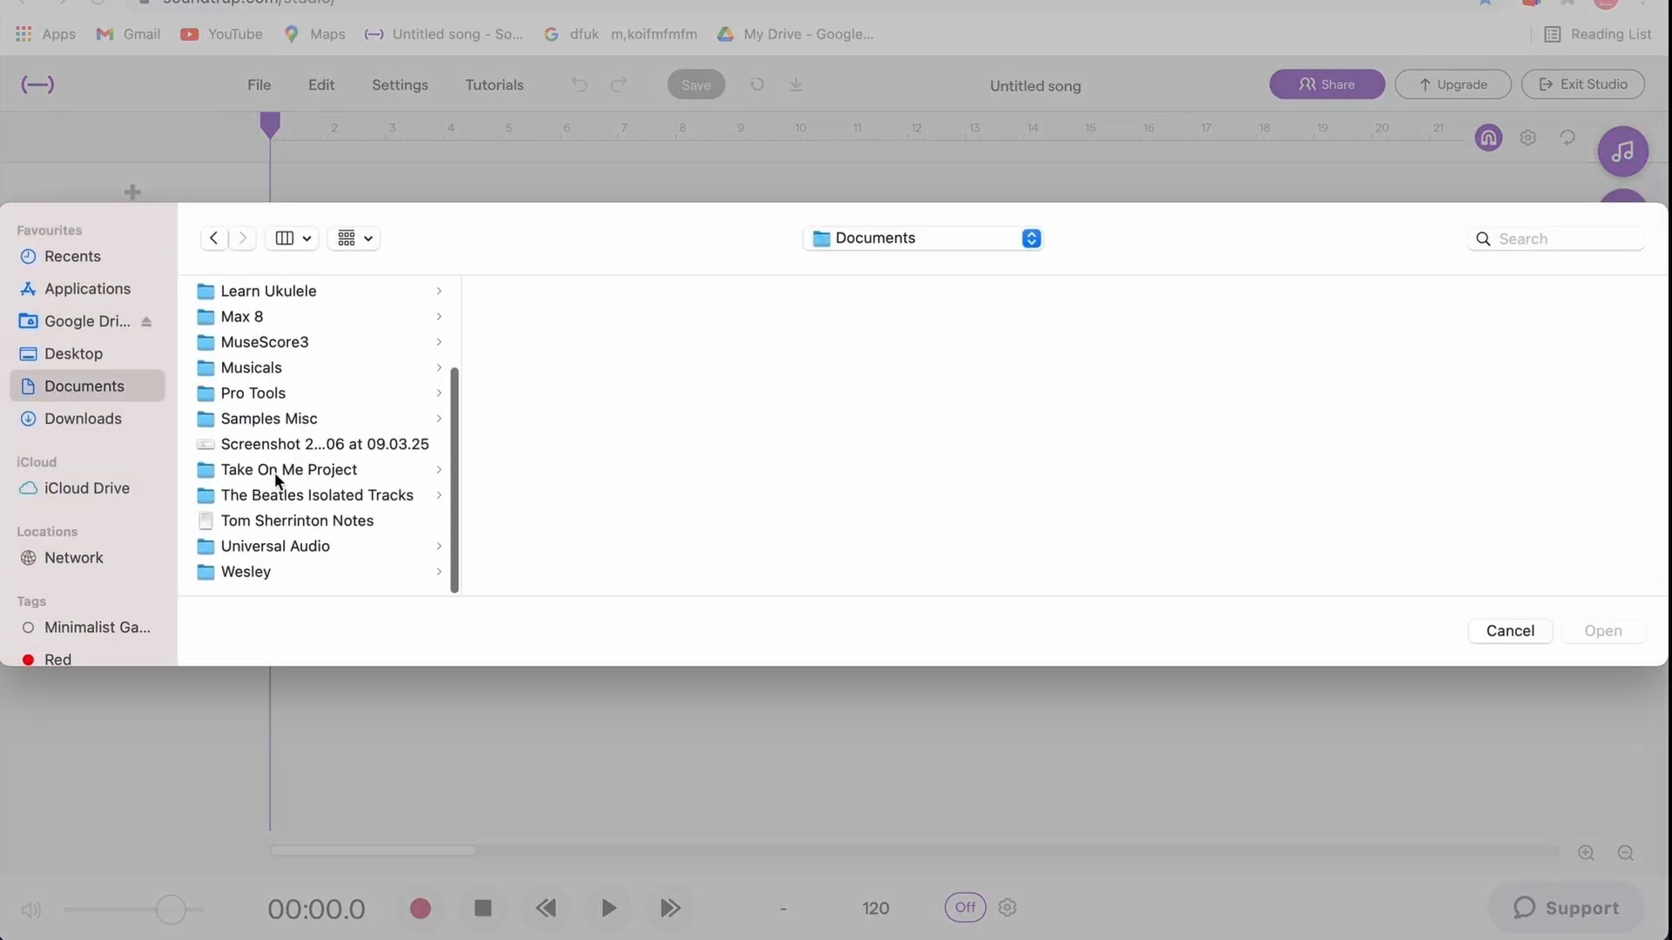
pyautogui.click(276, 475)
pyautogui.click(586, 347)
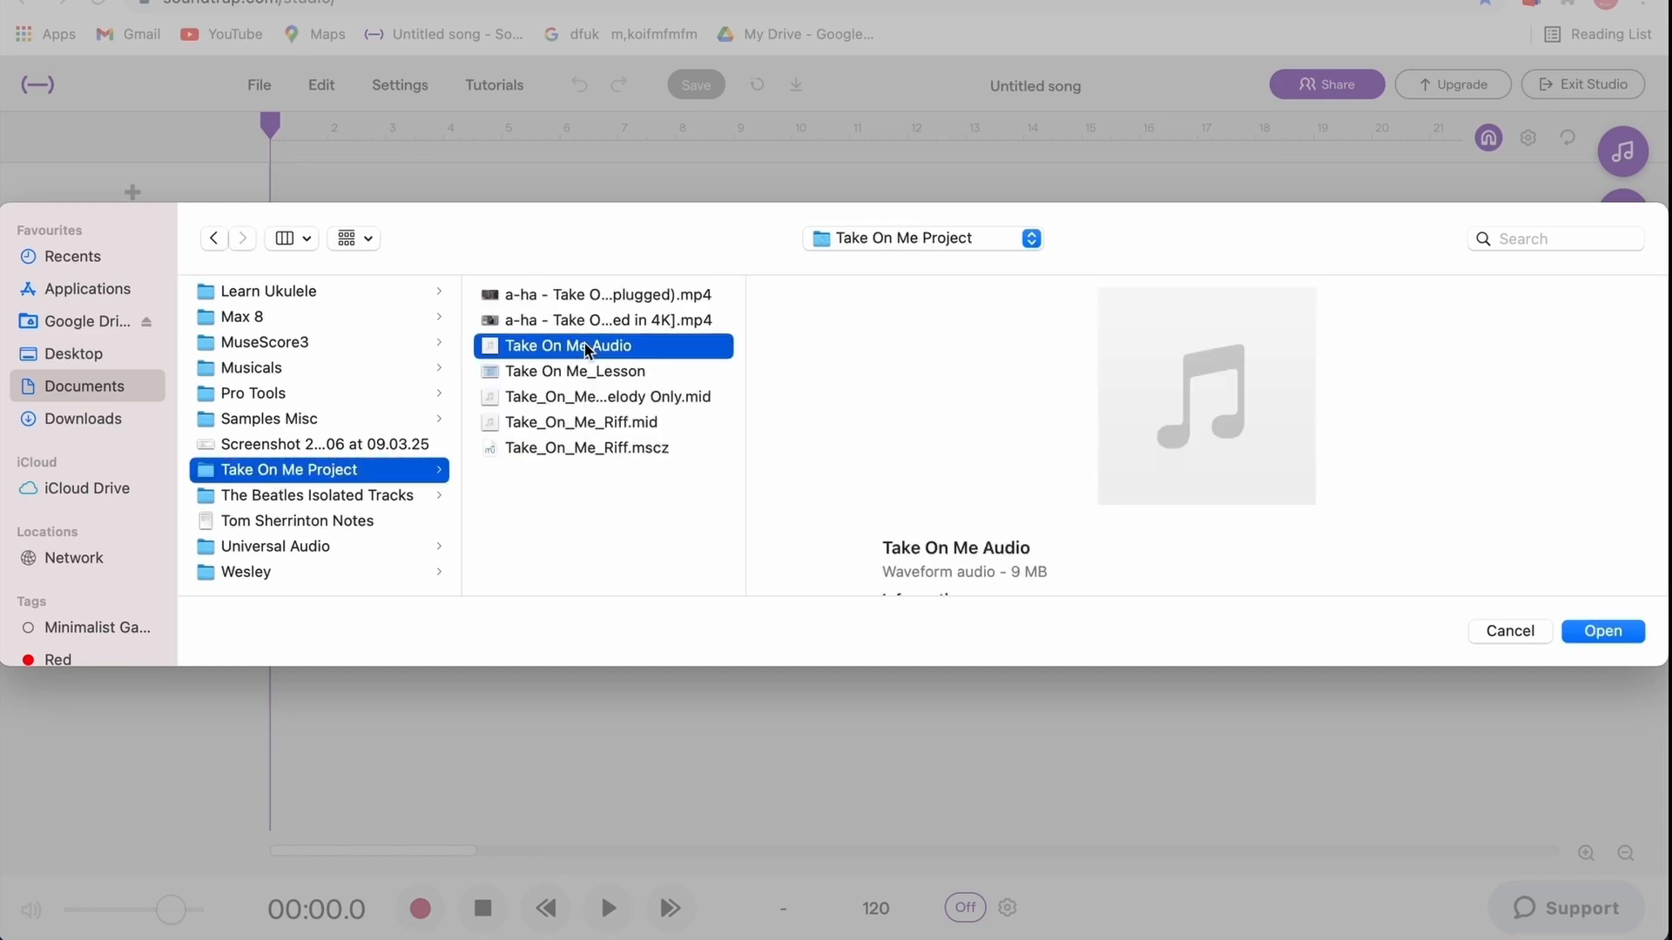
pyautogui.click(1607, 625)
# - Play the imported audio to hear it, stop it, and return the playhead to the start of the song
pyautogui.press('space')
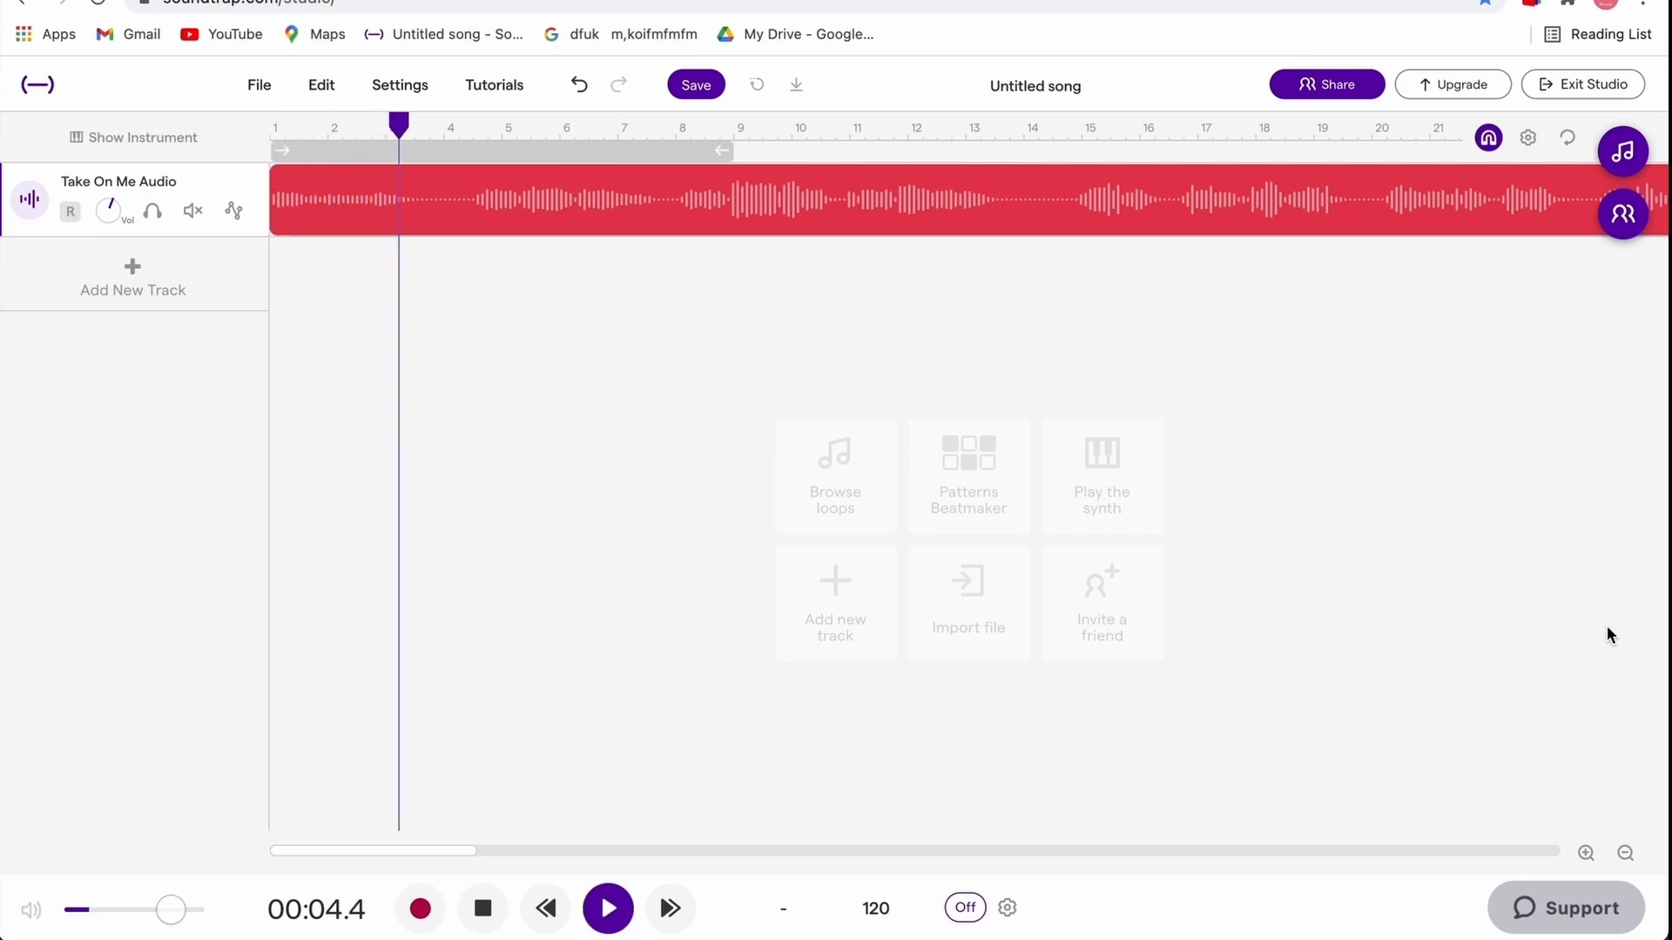
pyautogui.press('space')
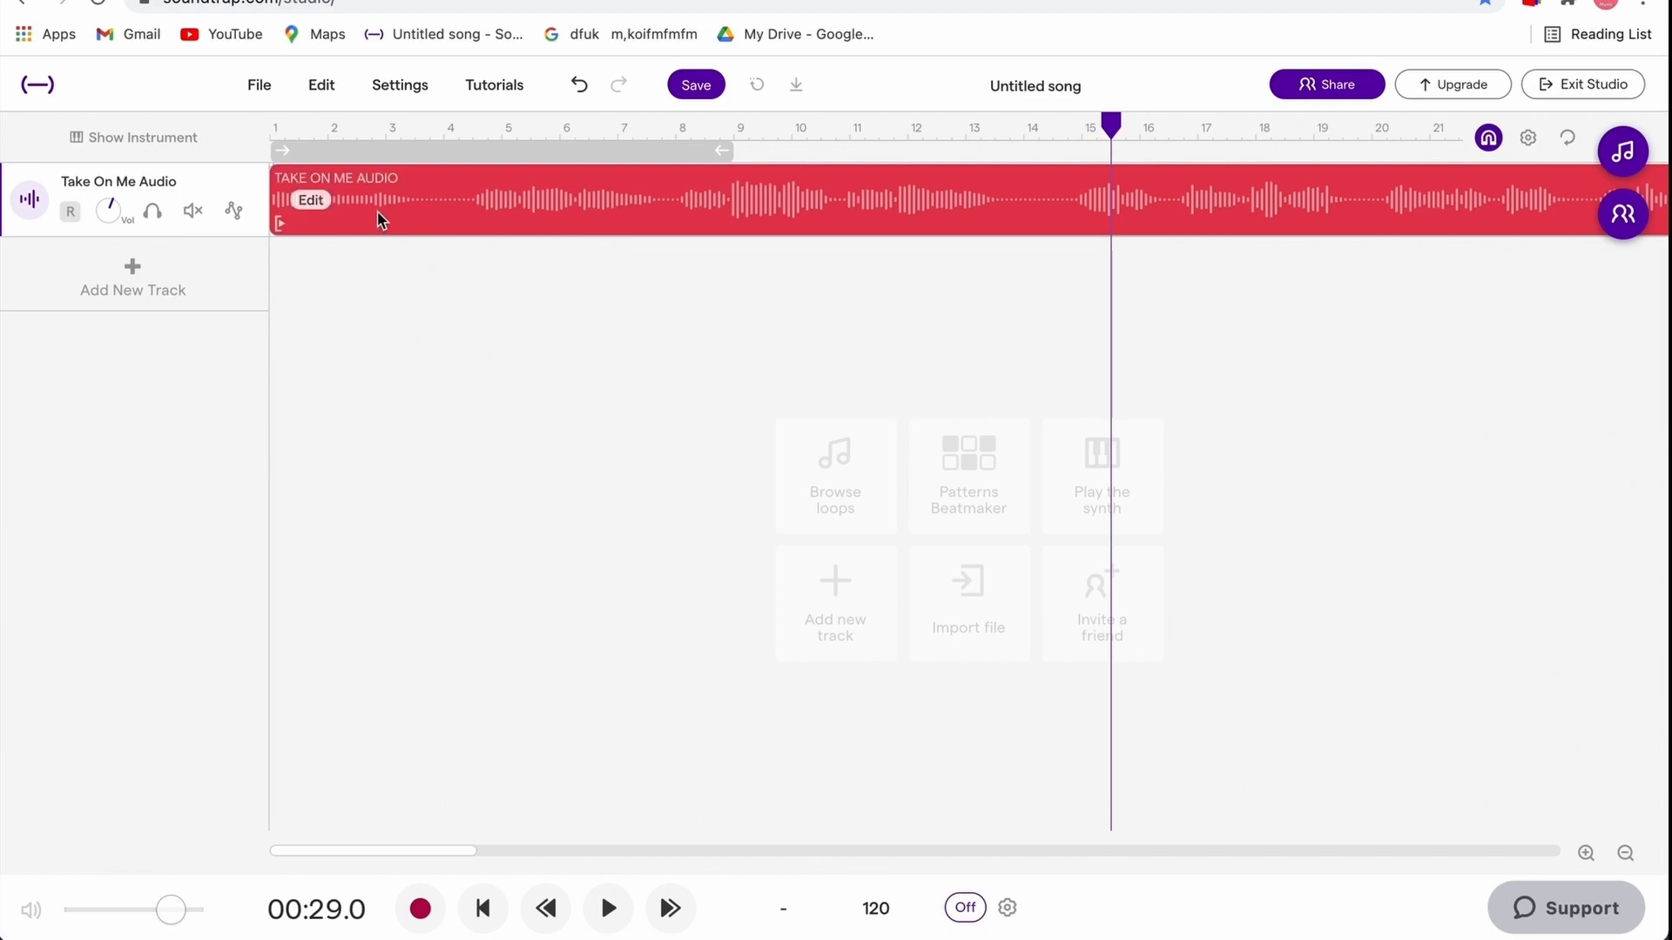
pyautogui.click(283, 123)
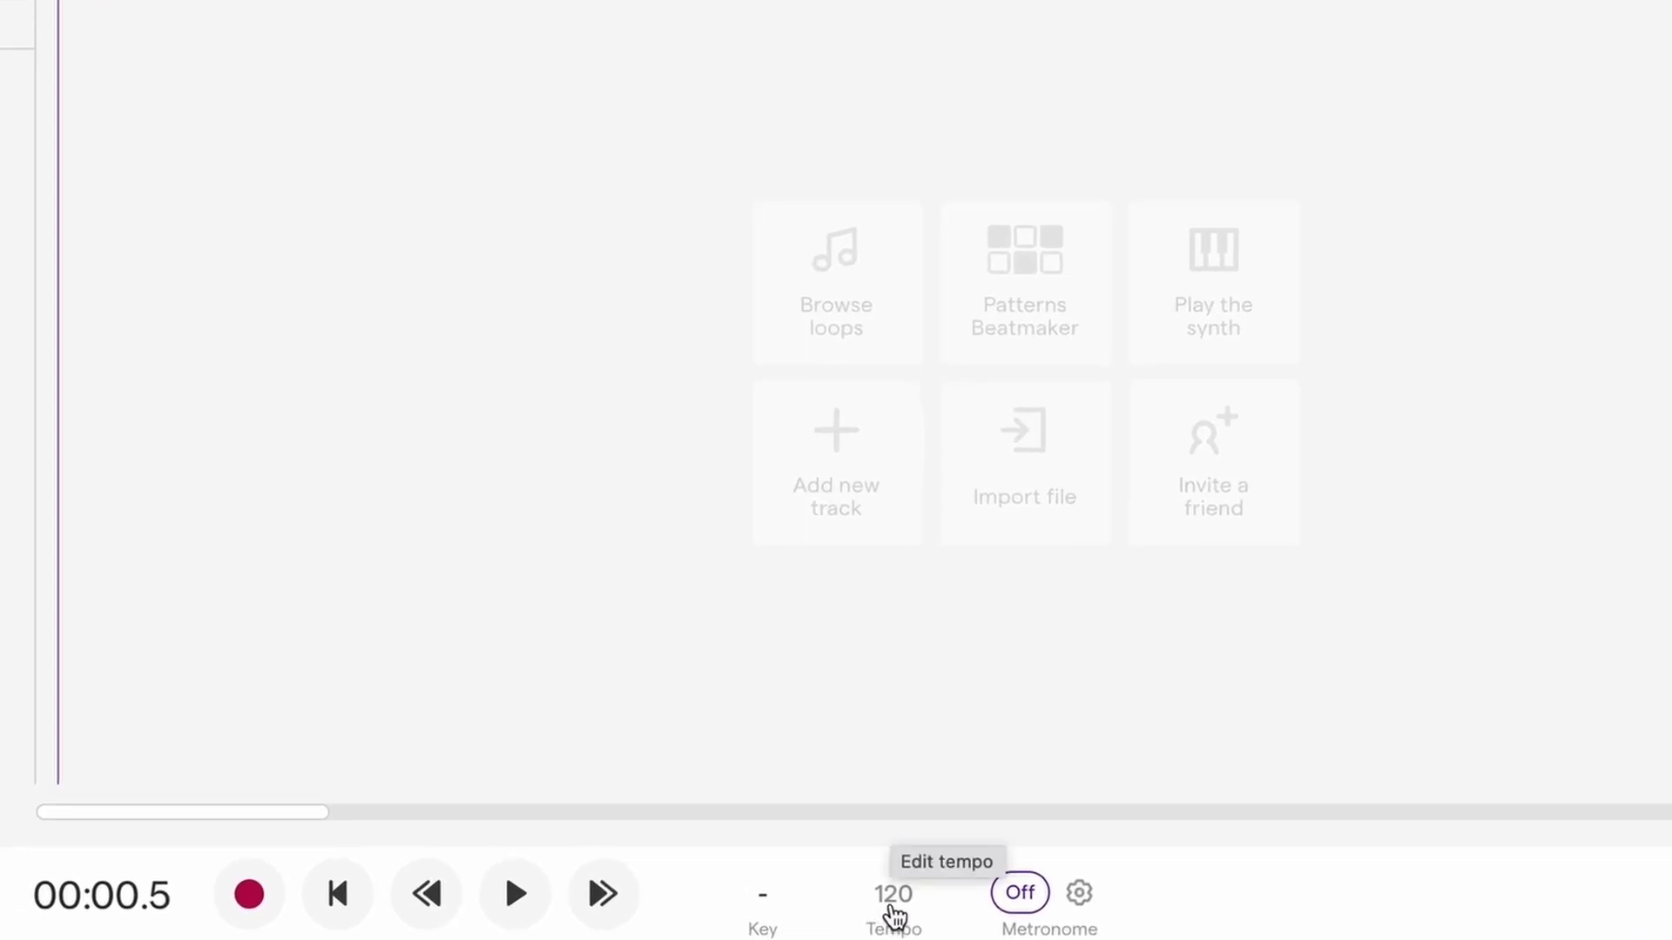
# - Set the project tempo to 69 BPM without adjusting the imported audio to match
pyautogui.click(894, 910)
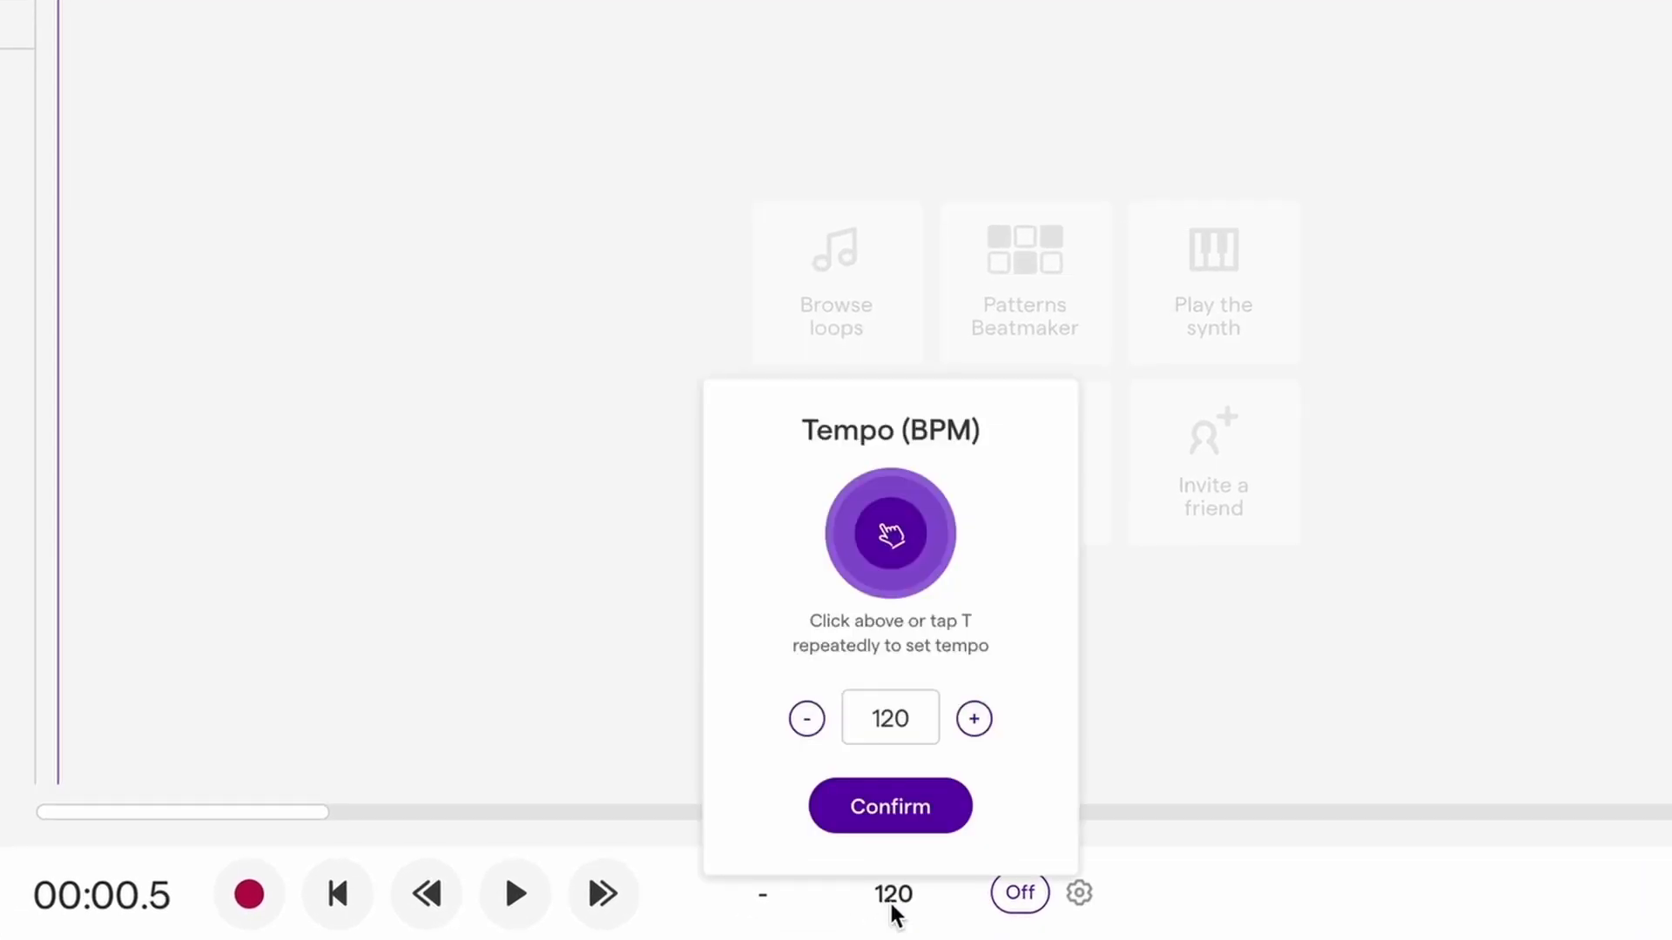
pyautogui.moveTo(911, 713); pyautogui.dragTo(832, 719)
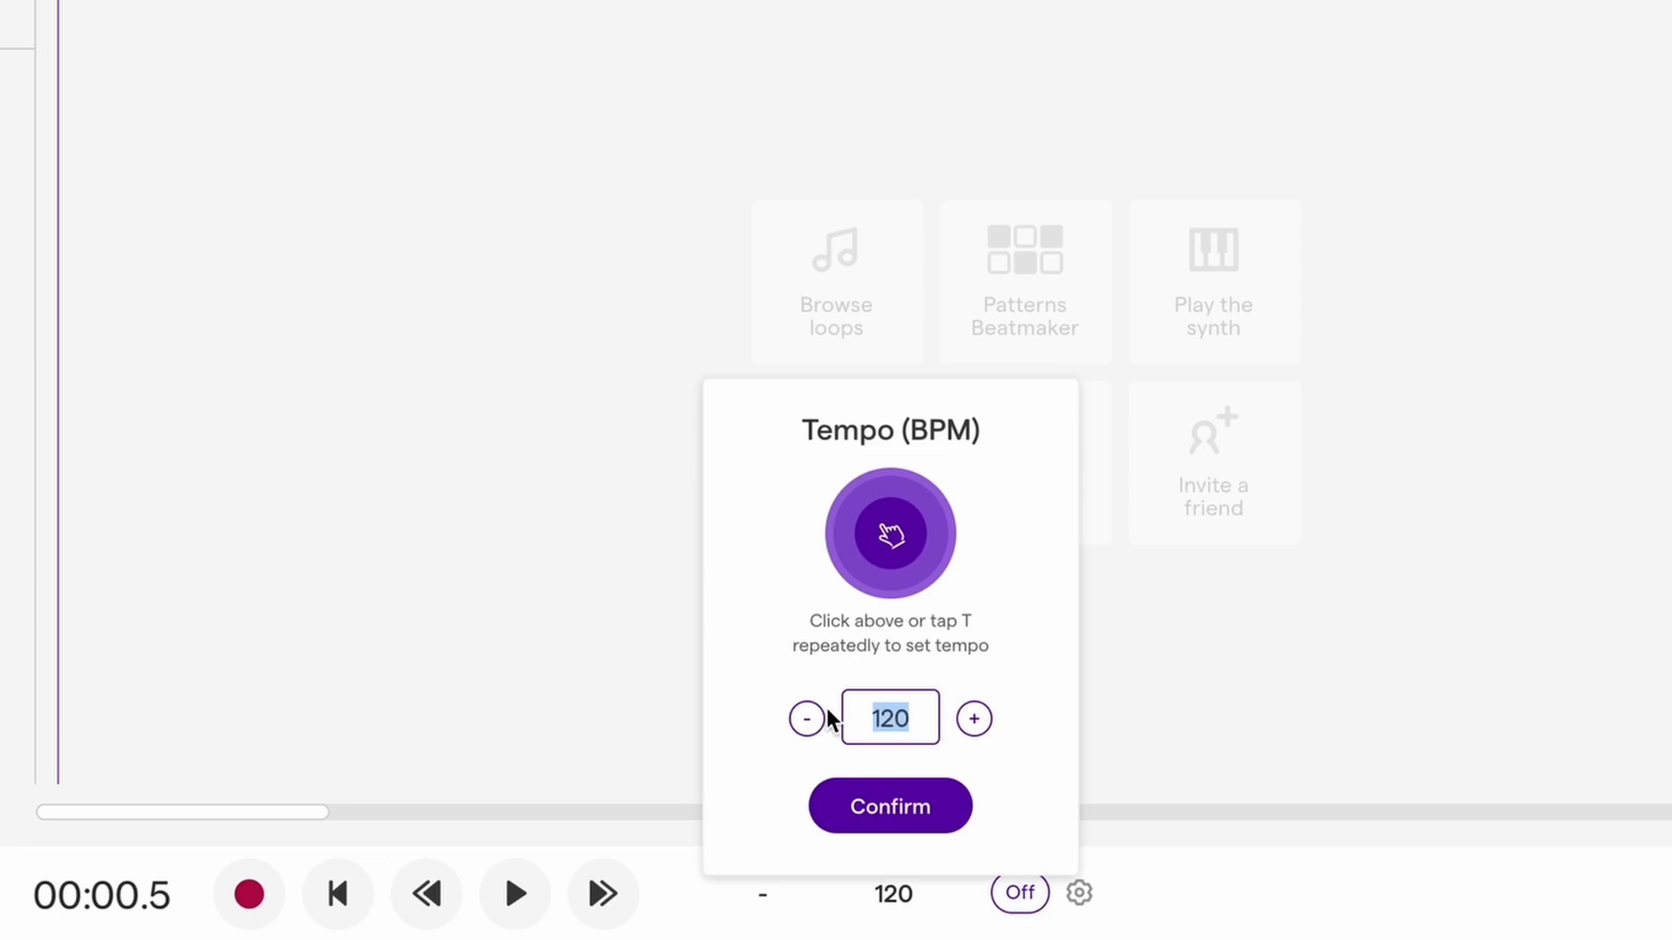
pyautogui.write('69')
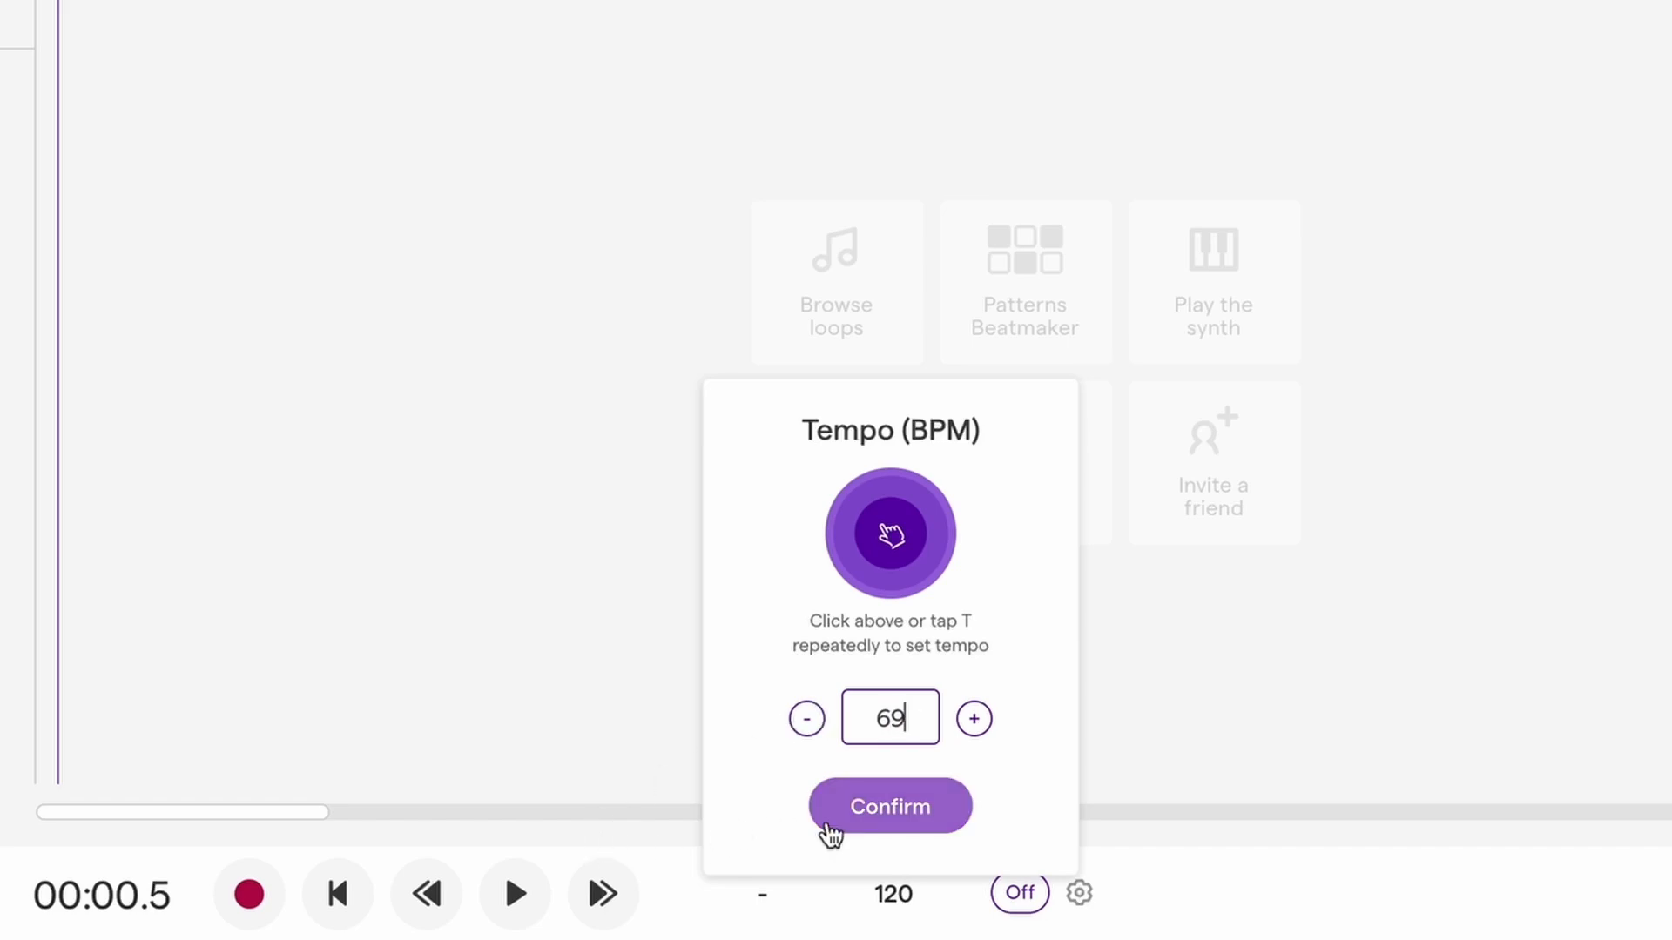
pyautogui.click(880, 814)
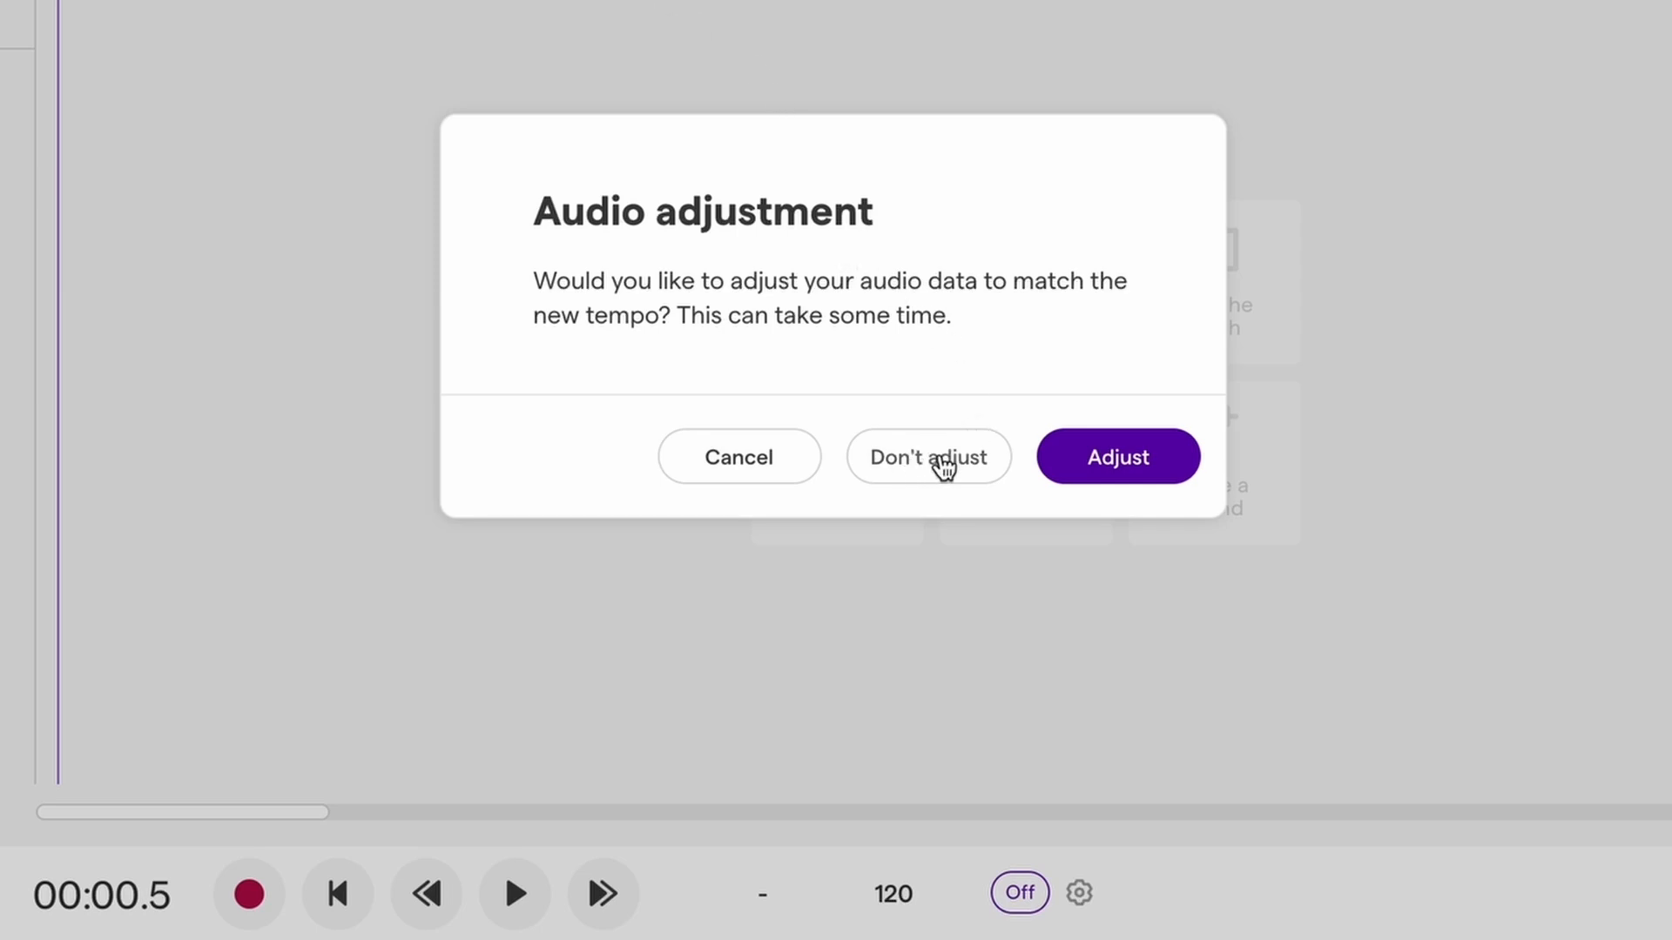
pyautogui.click(943, 468)
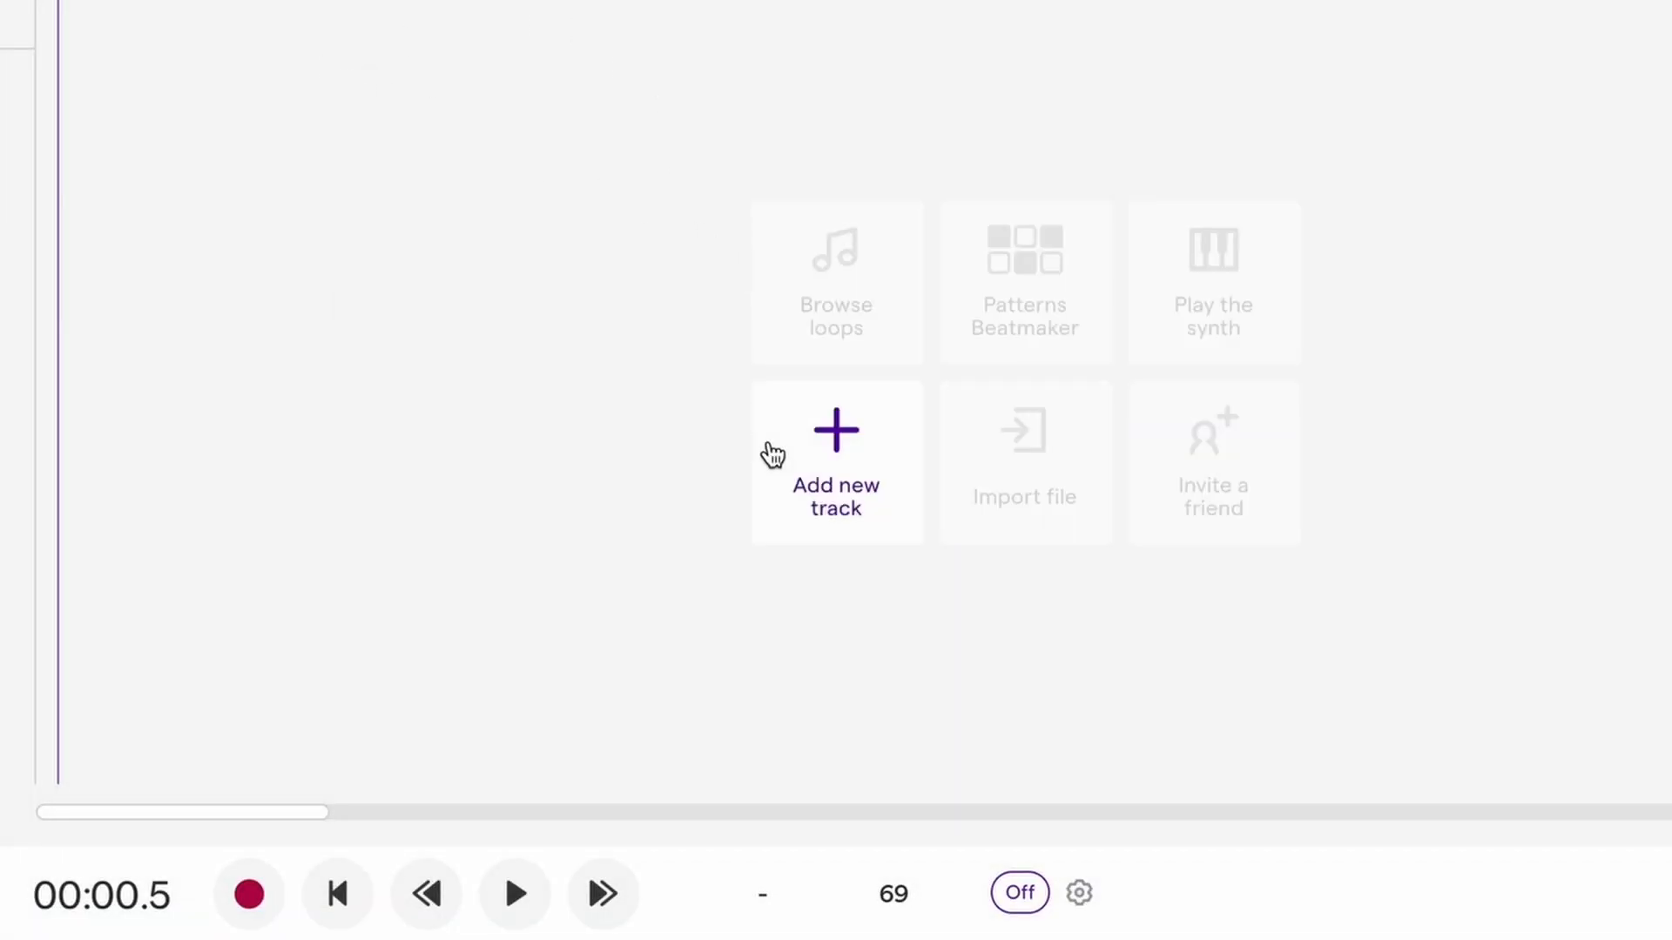
# - Turn on the metronome and play the track from the beginning to check its timing against the click
pyautogui.click(1017, 893)
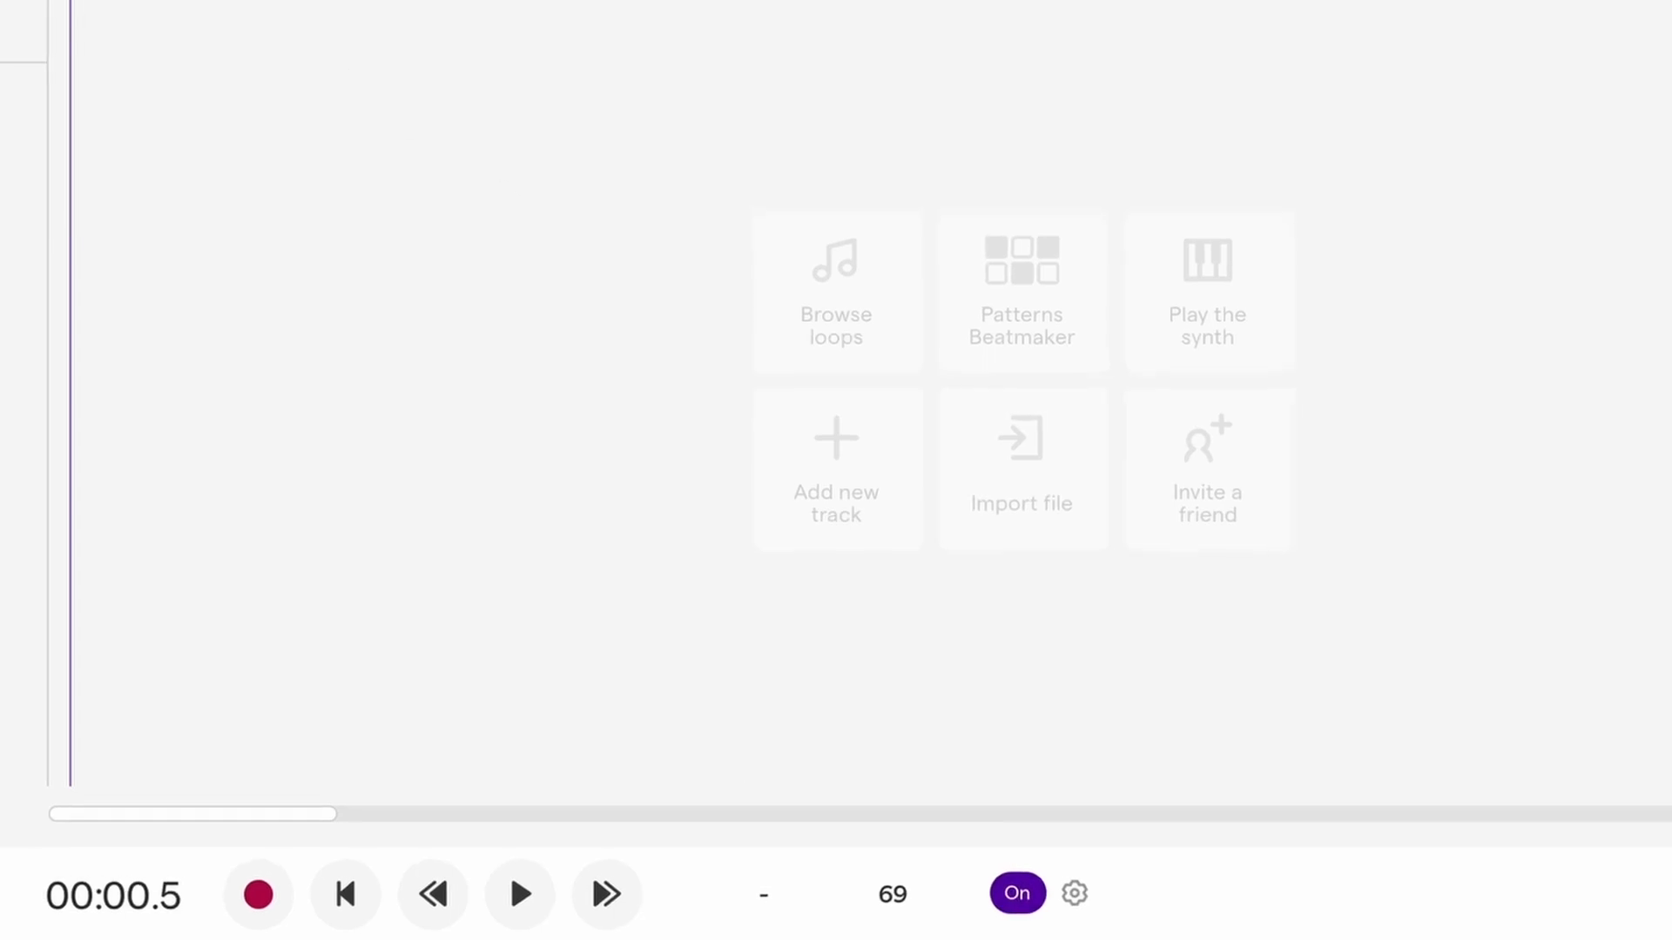
pyautogui.moveTo(227, 33); pyautogui.dragTo(265, 129)
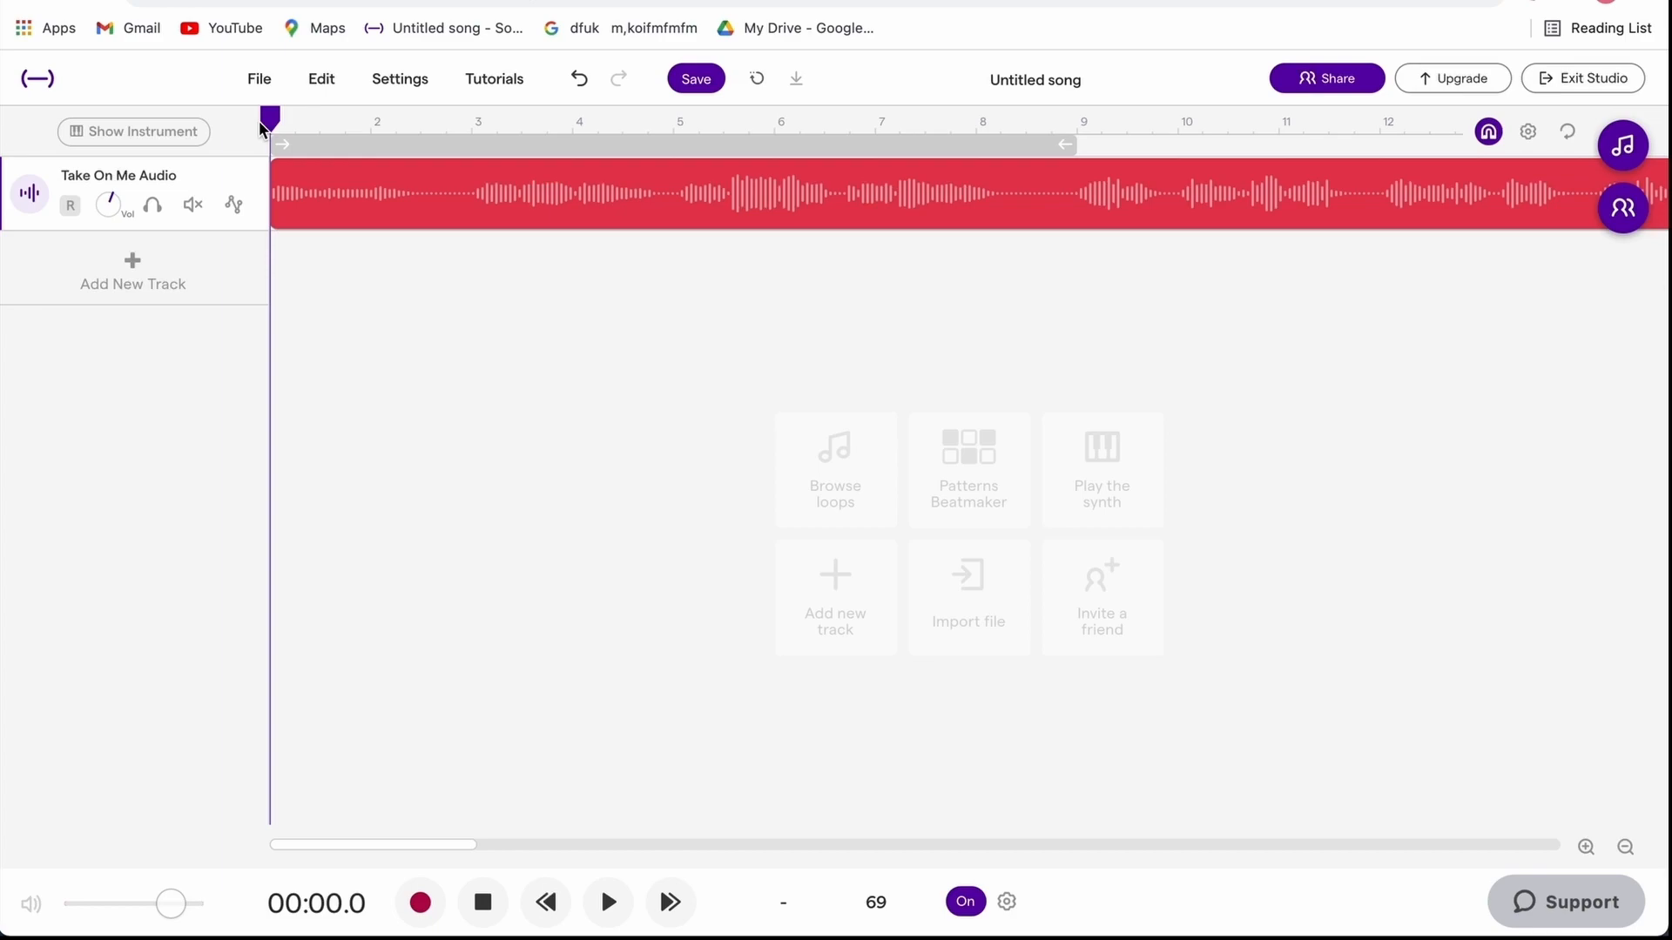
pyautogui.press('space')
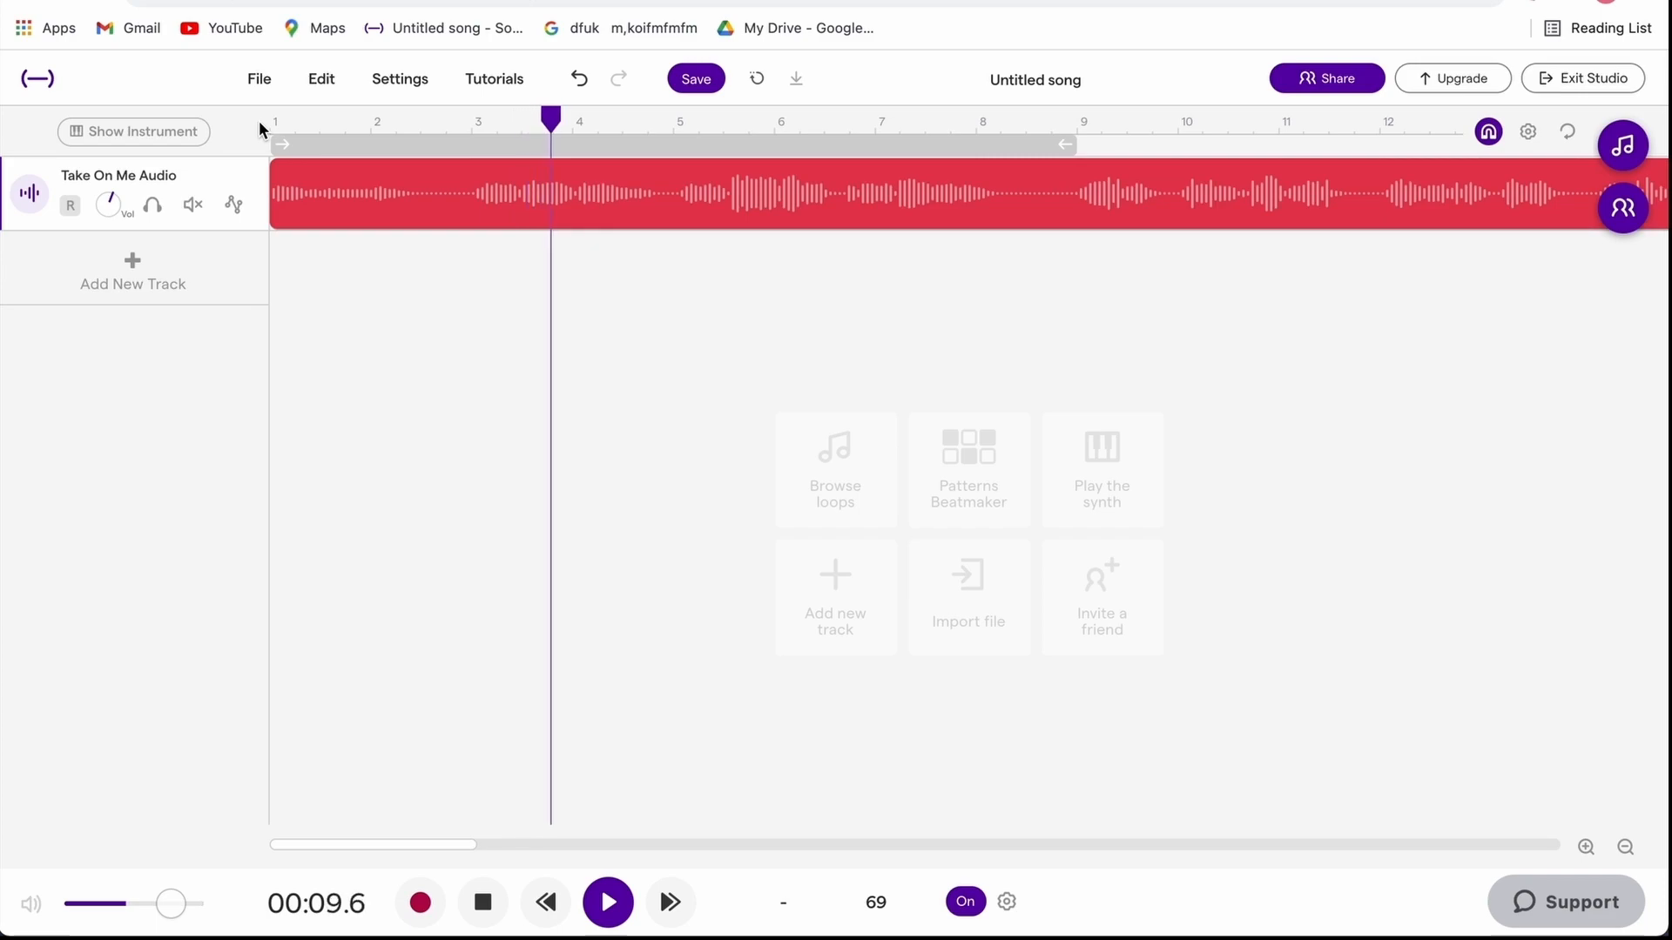
pyautogui.press('space')
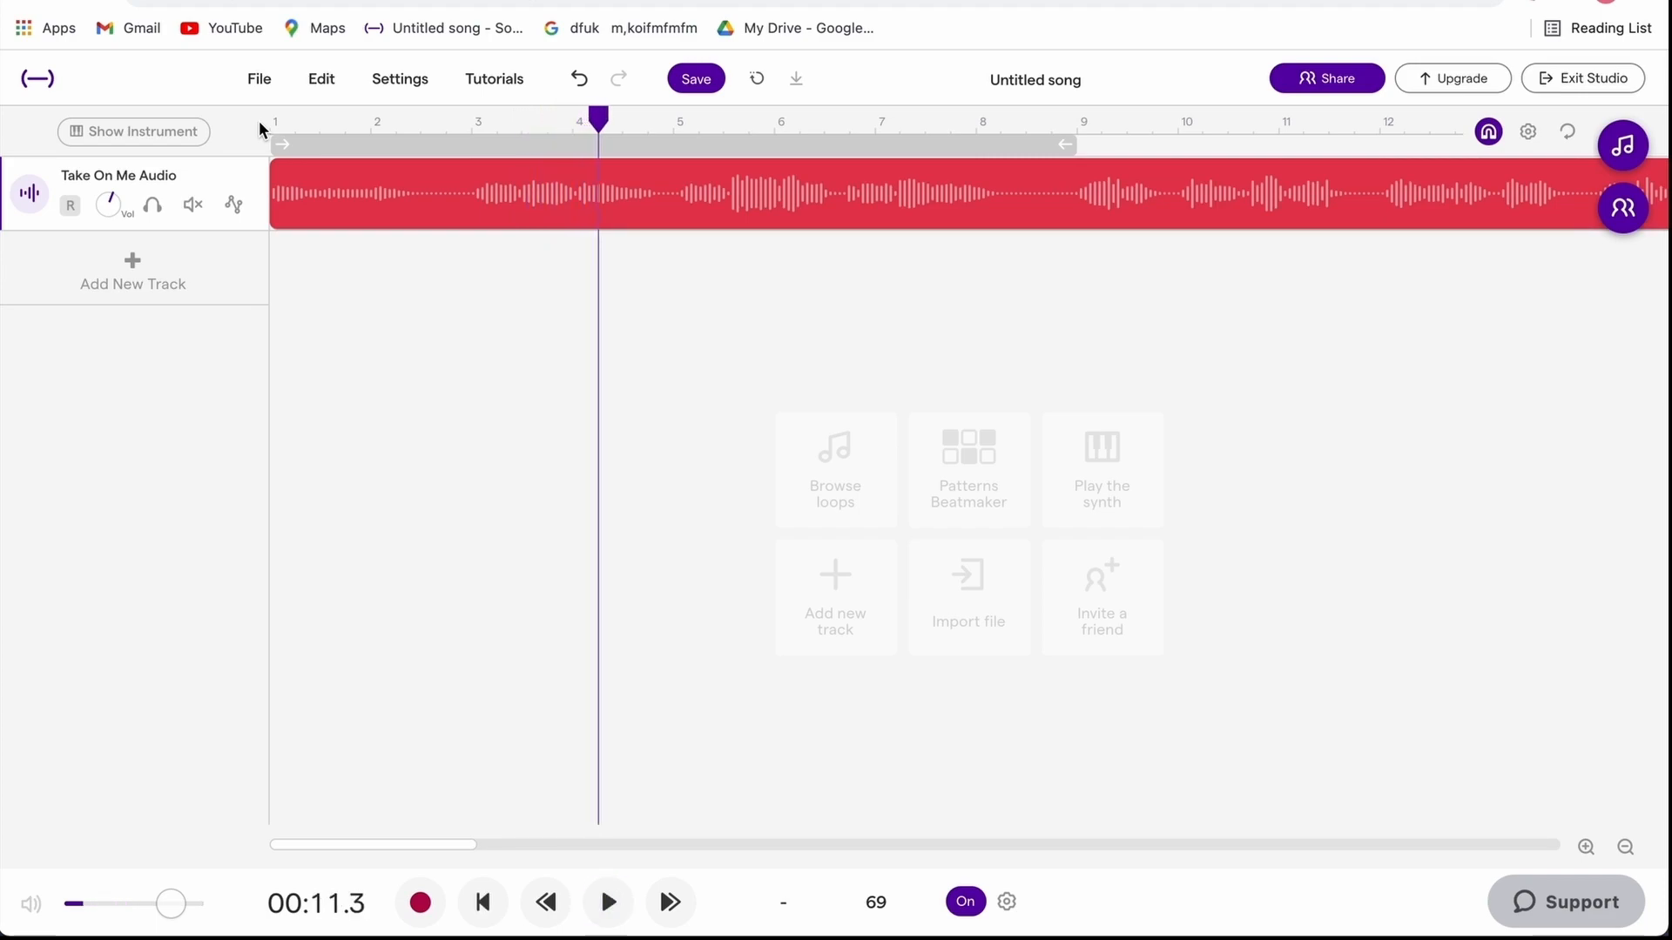
# - Place the playhead at bar 3 and make the Take On Me Audio track taller for a closer look at its waveform
pyautogui.click(474, 127)
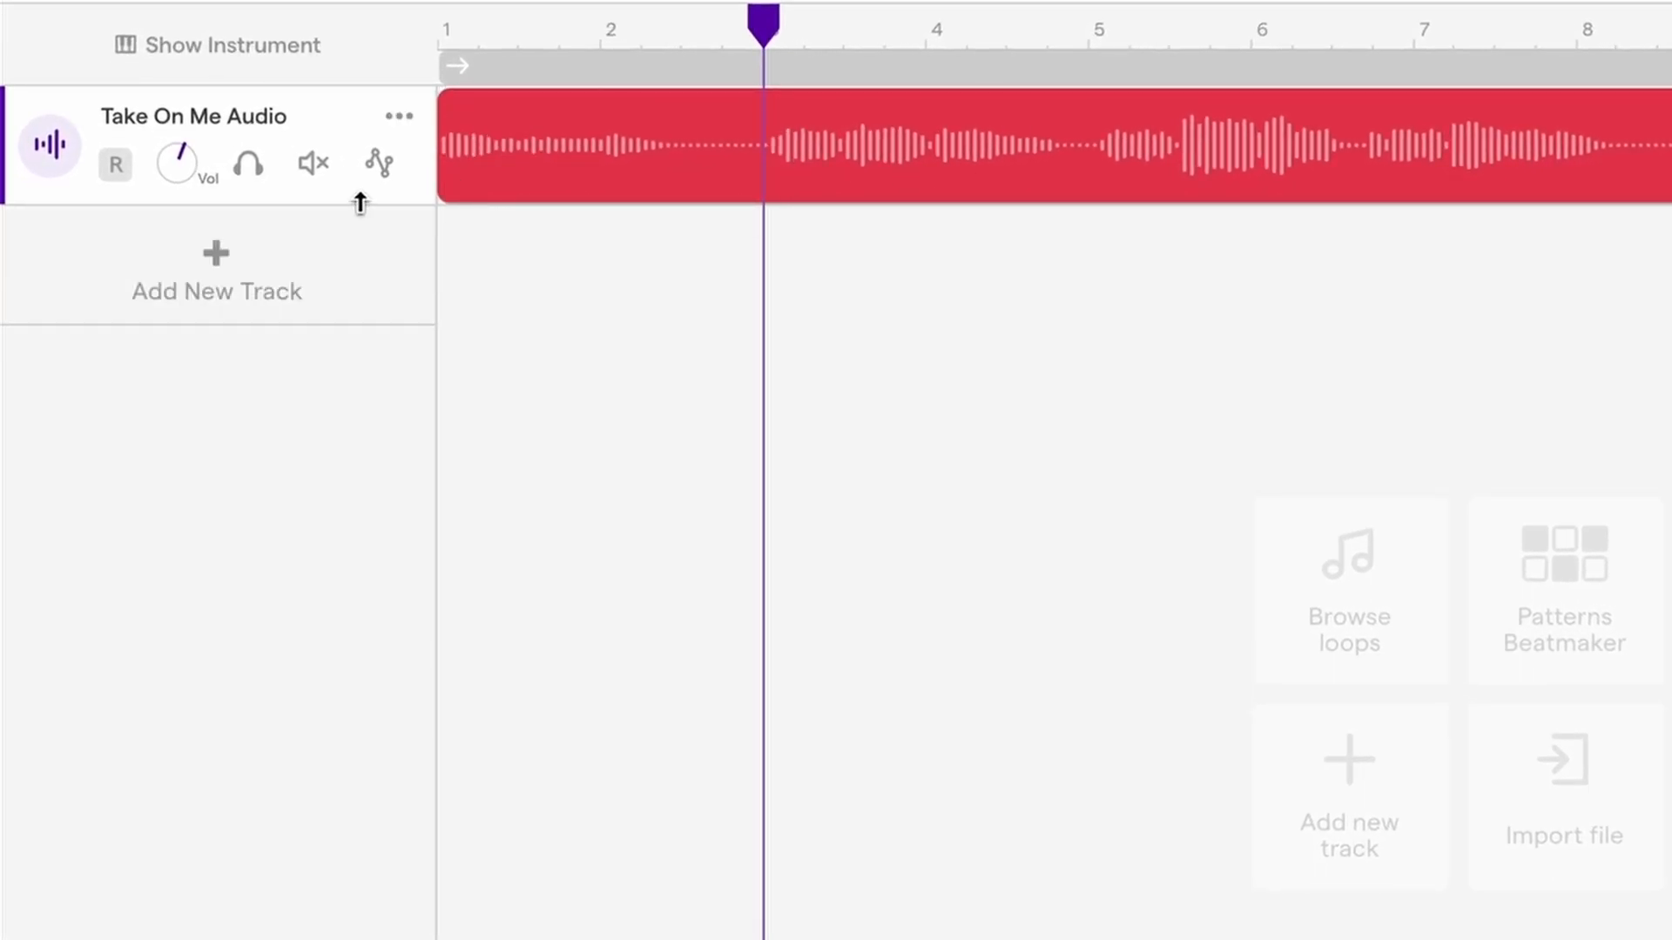
pyautogui.moveTo(359, 203); pyautogui.dragTo(366, 400)
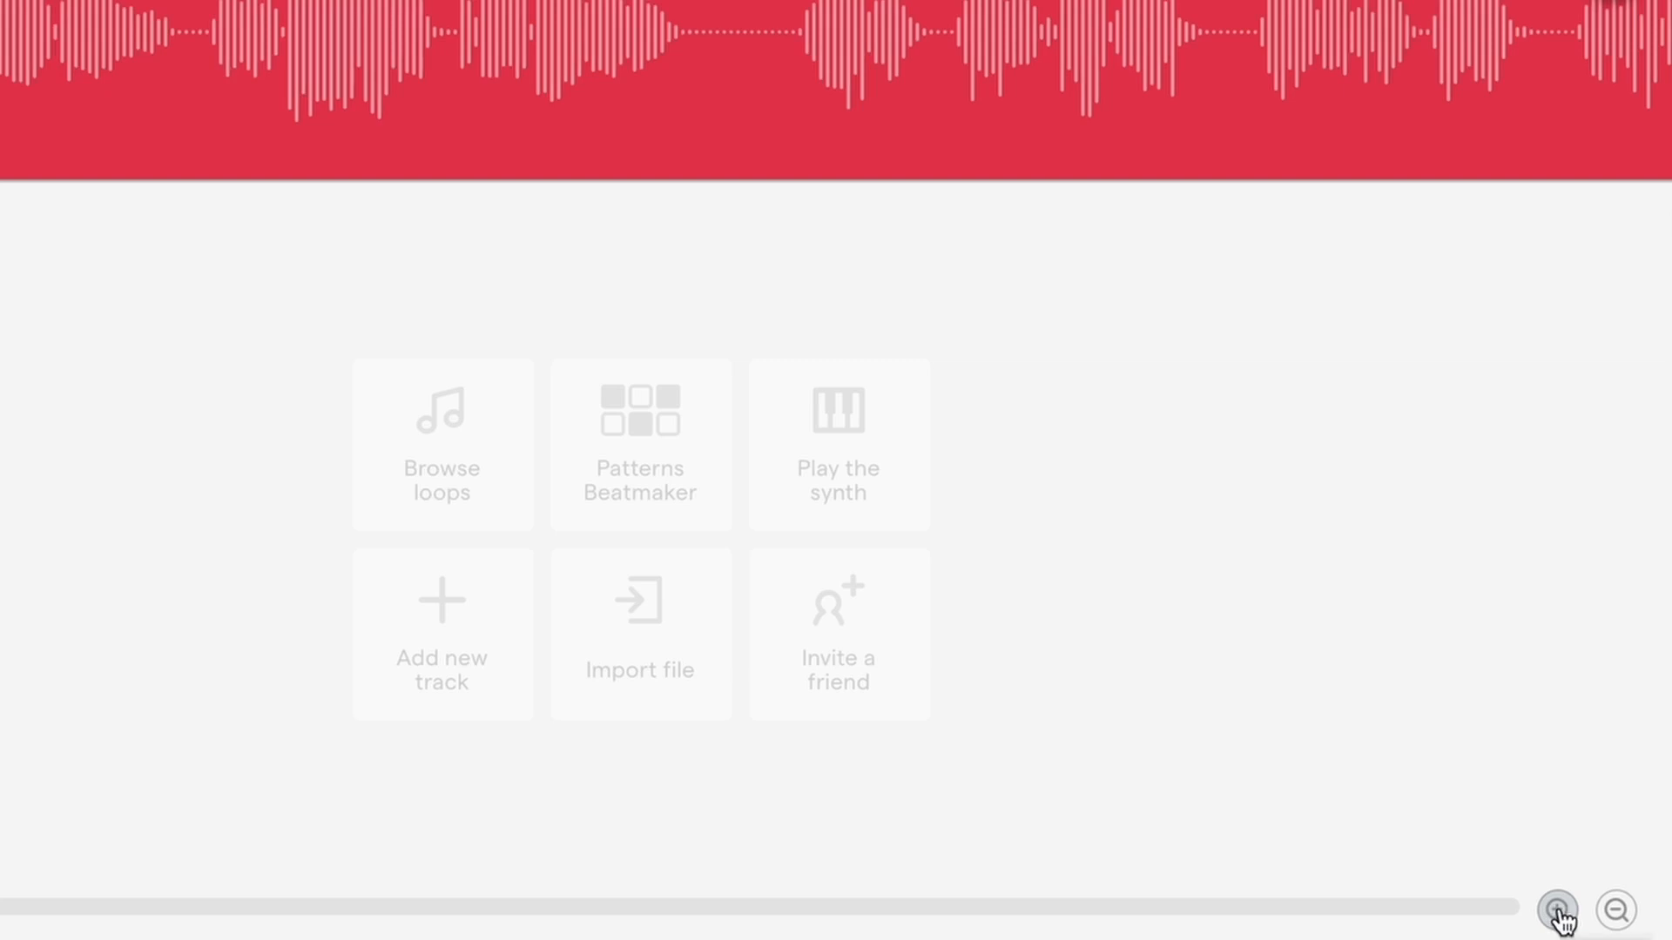
pyautogui.click(1558, 912)
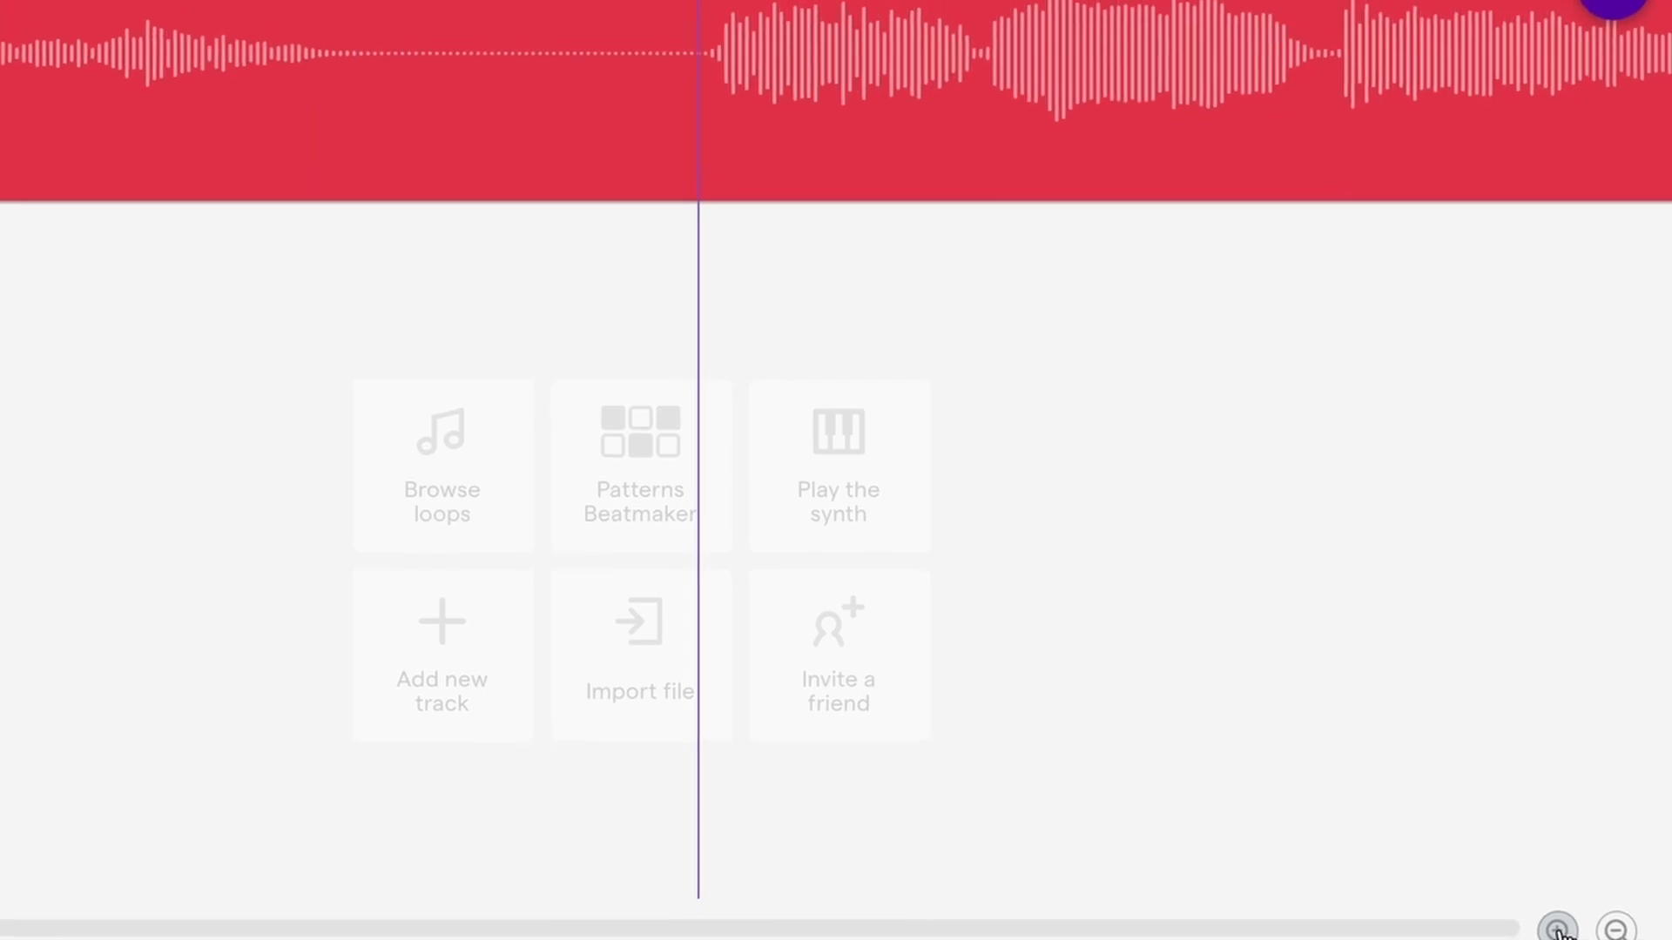
pyautogui.click(1558, 928)
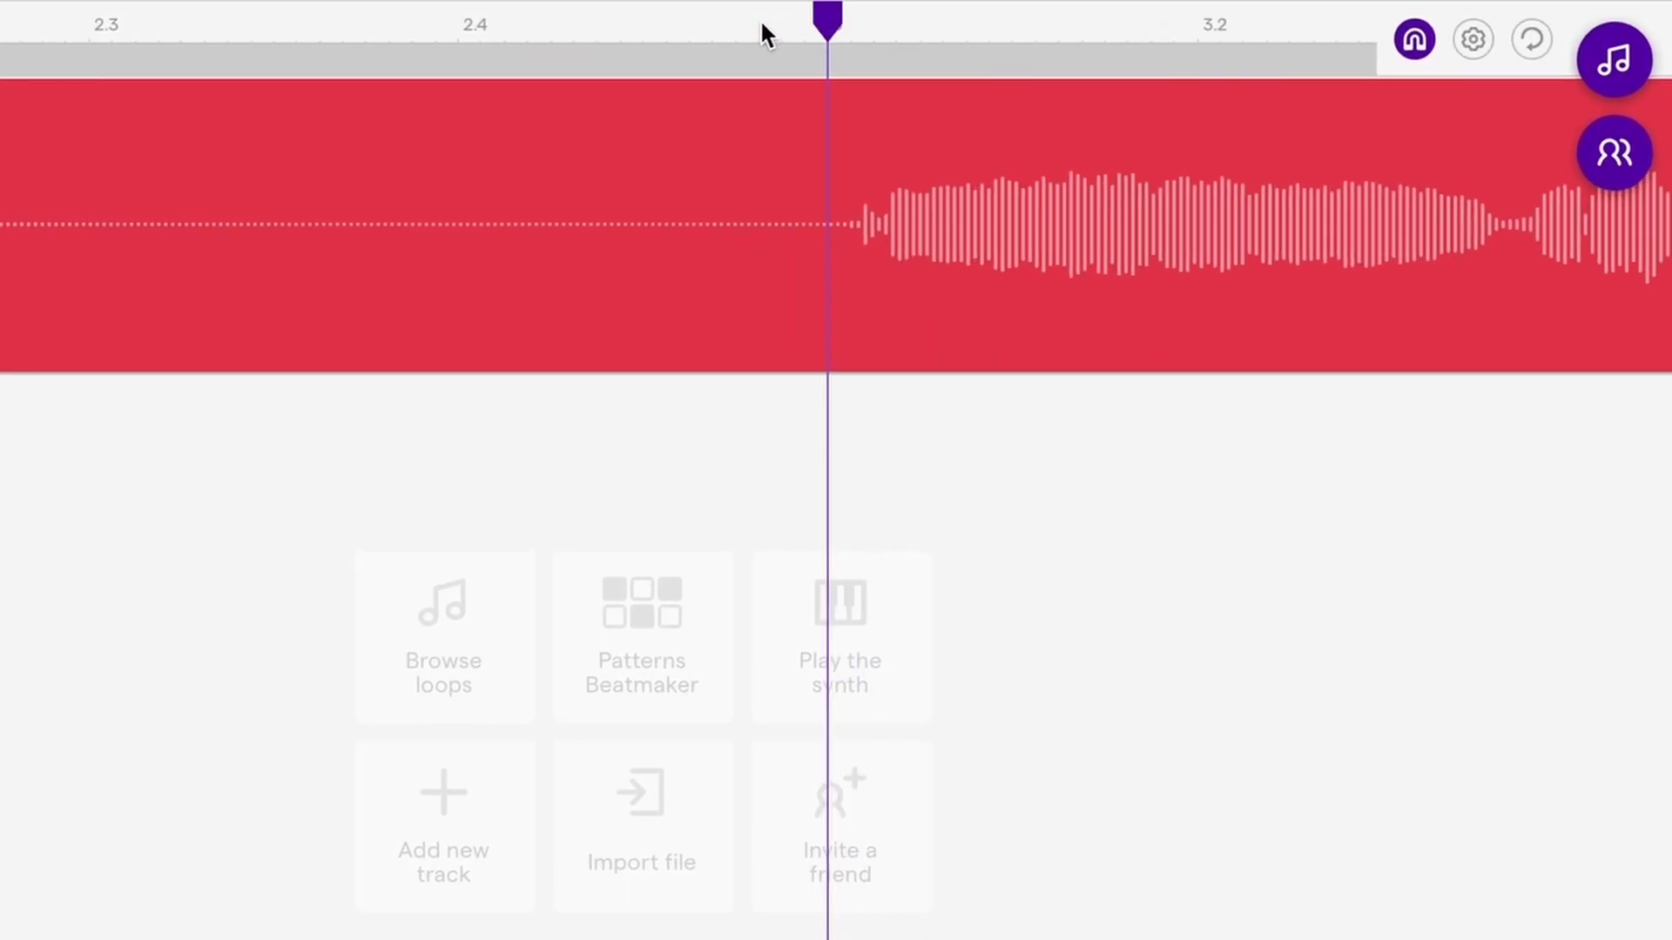
# - Split the Take On Me Audio region at bar 3
pyautogui.moveTo(825, 17)
pyautogui.mouseDown()
pyautogui.moveTo(743, 20)
pyautogui.moveTo(890, 28)
pyautogui.moveTo(829, 34)
pyautogui.mouseUp()
pyautogui.click(851, 102)
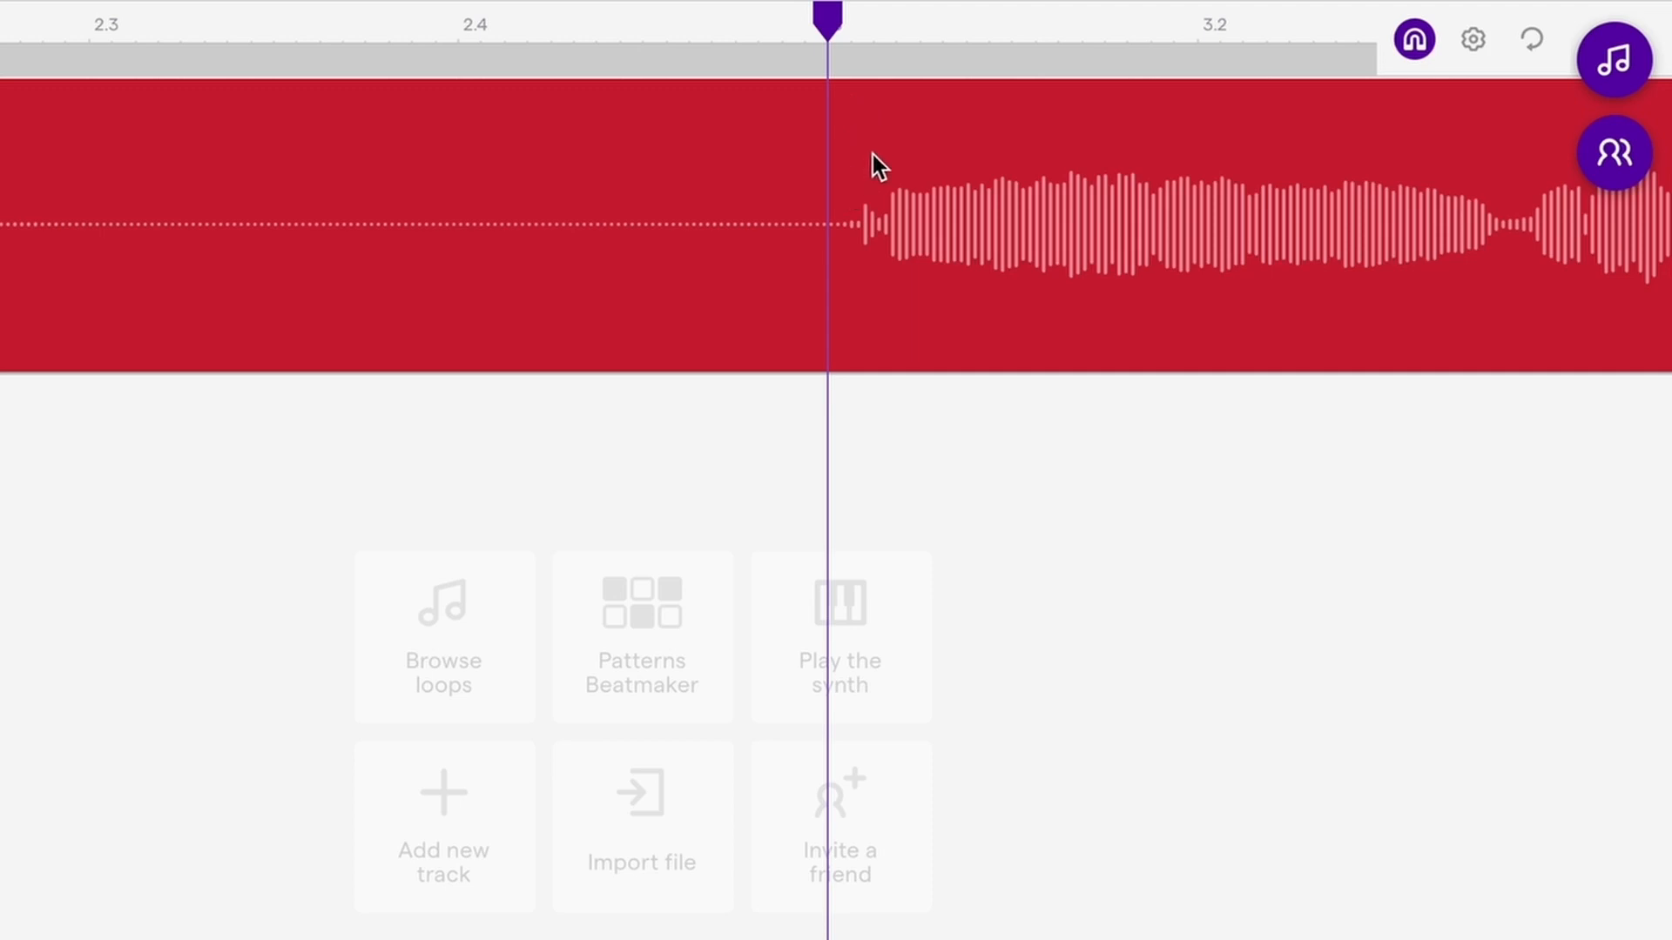
pyautogui.click(1017, 462)
pyautogui.click(866, 120)
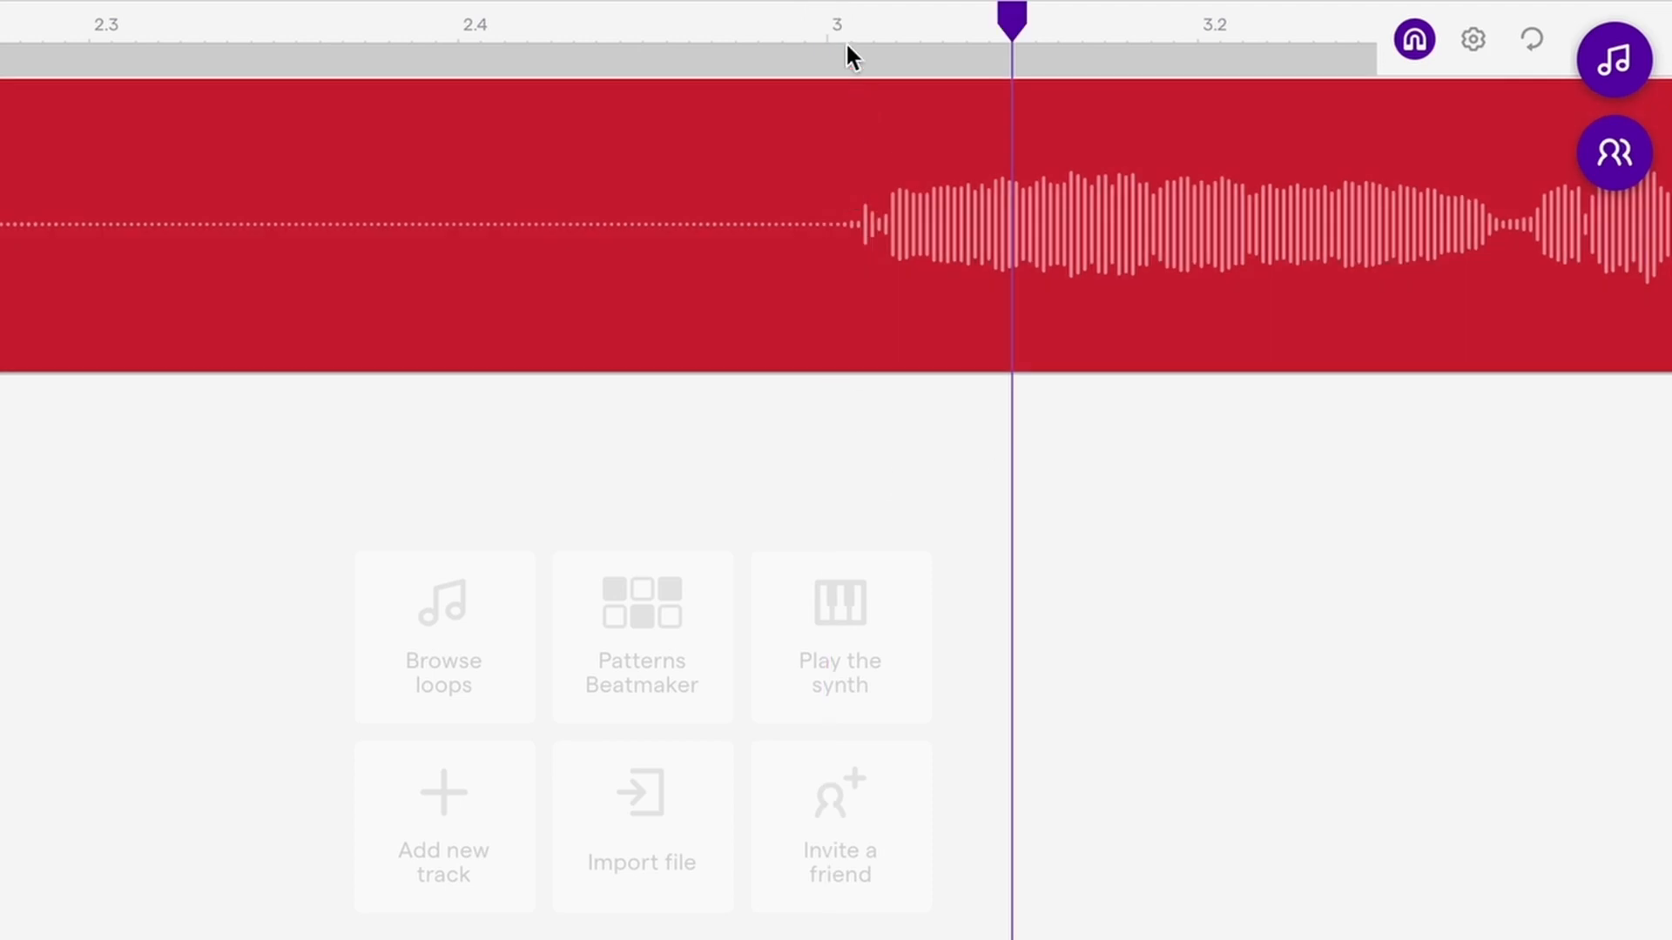
pyautogui.click(831, 21)
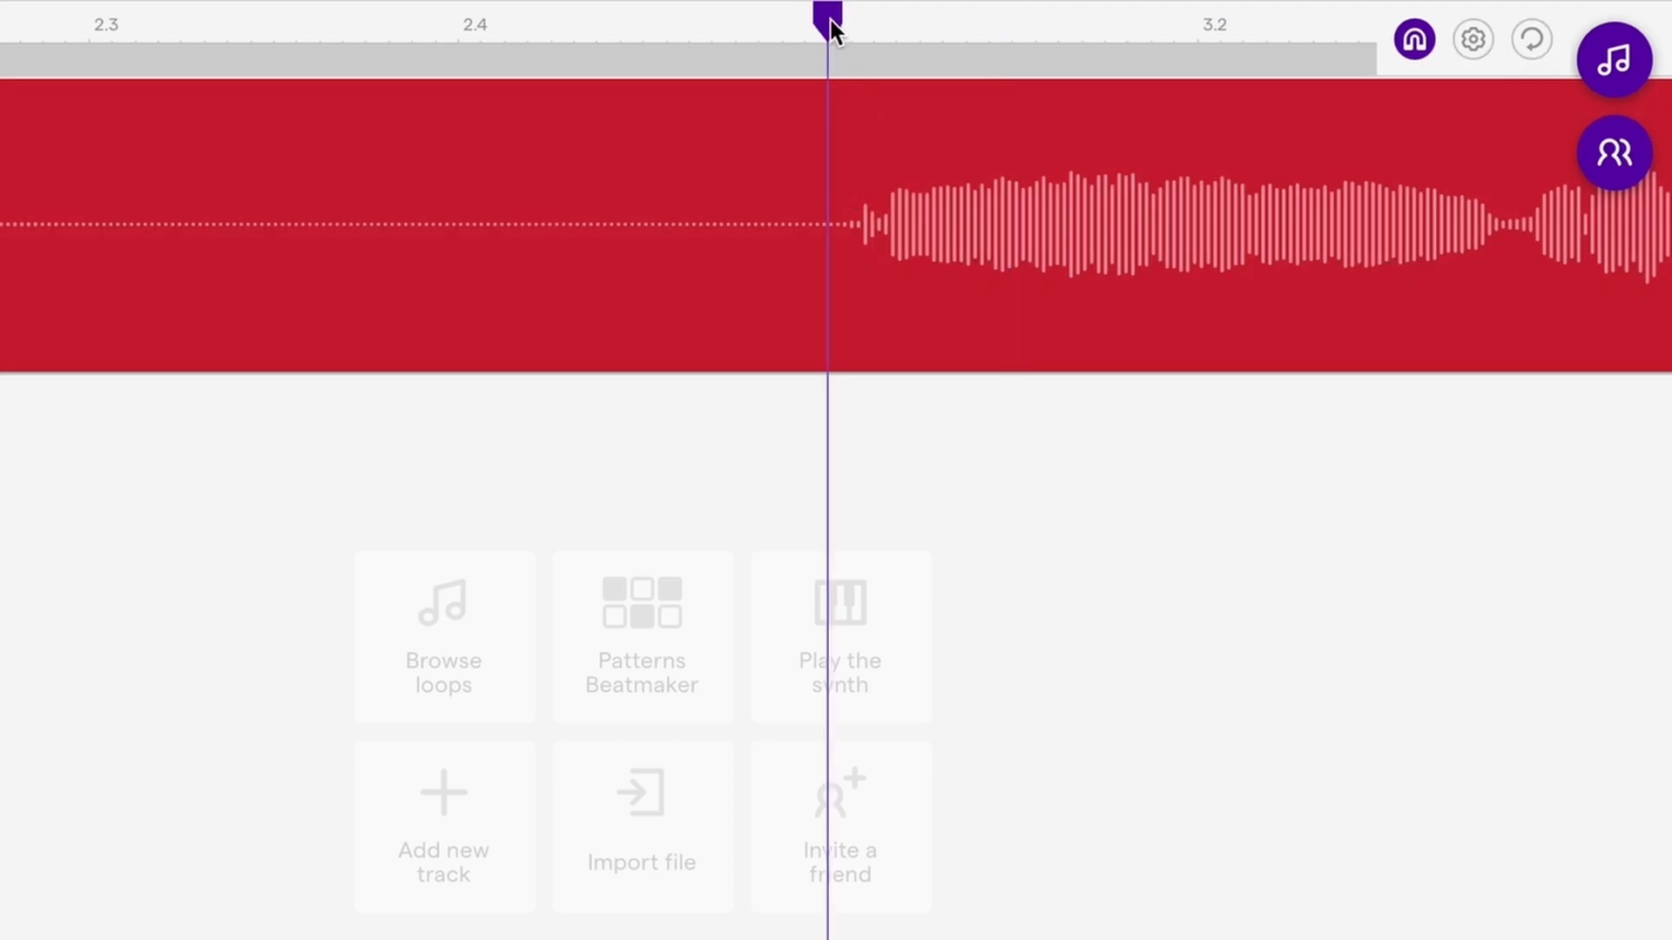
pyautogui.rightClick(831, 123)
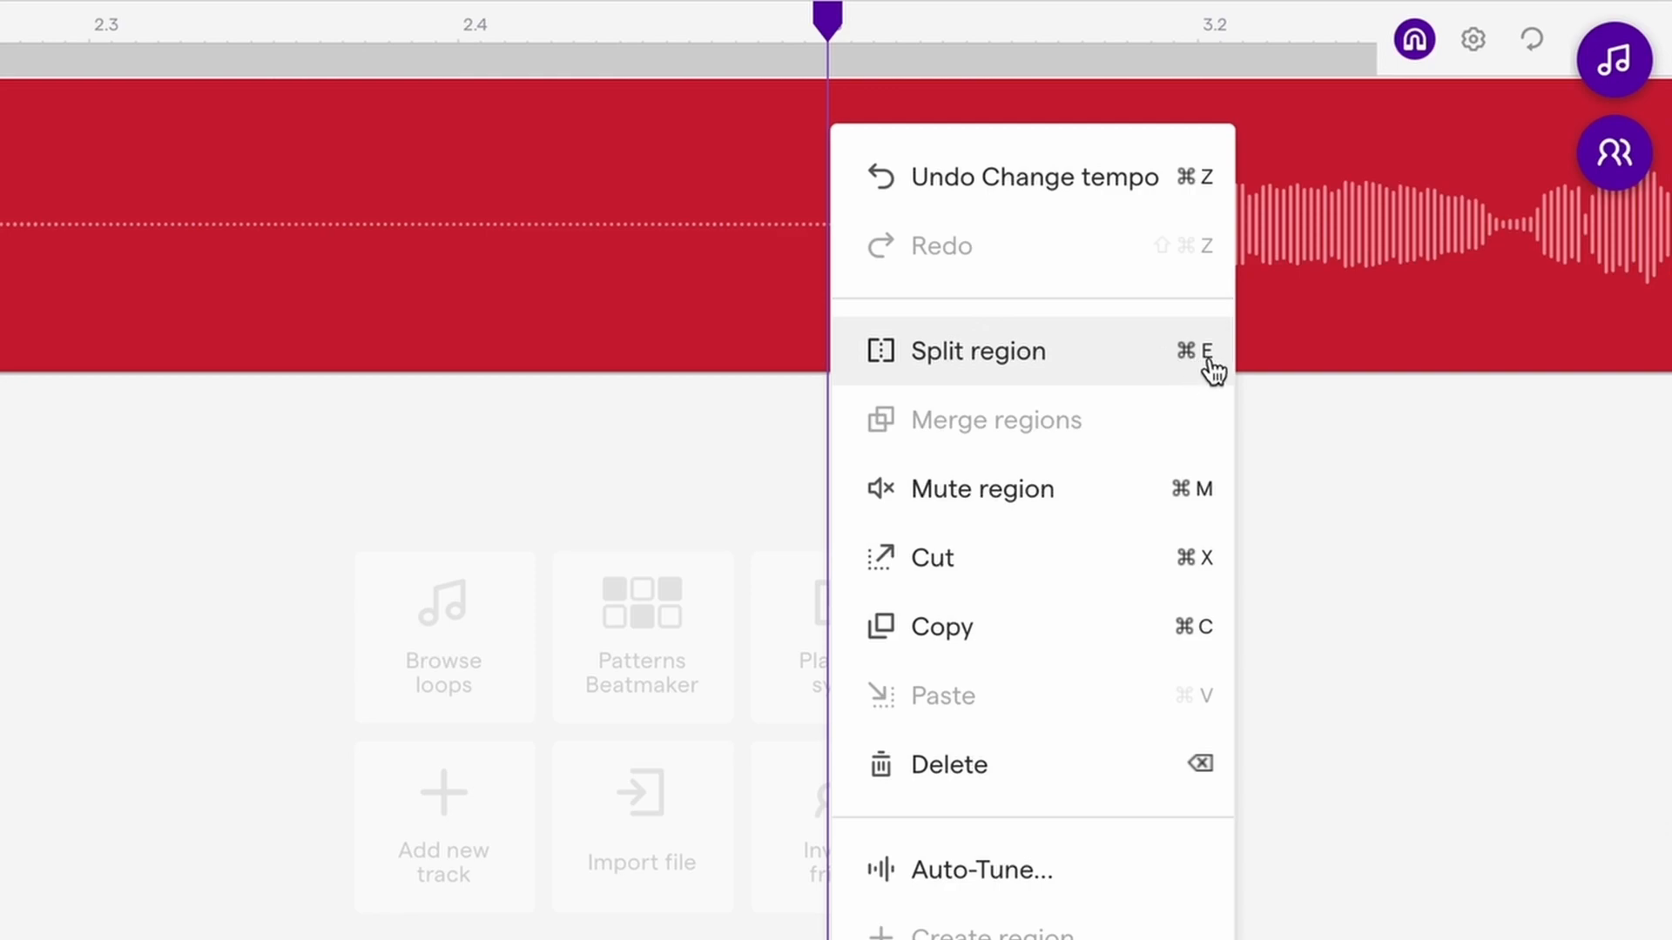
pyautogui.click(1040, 364)
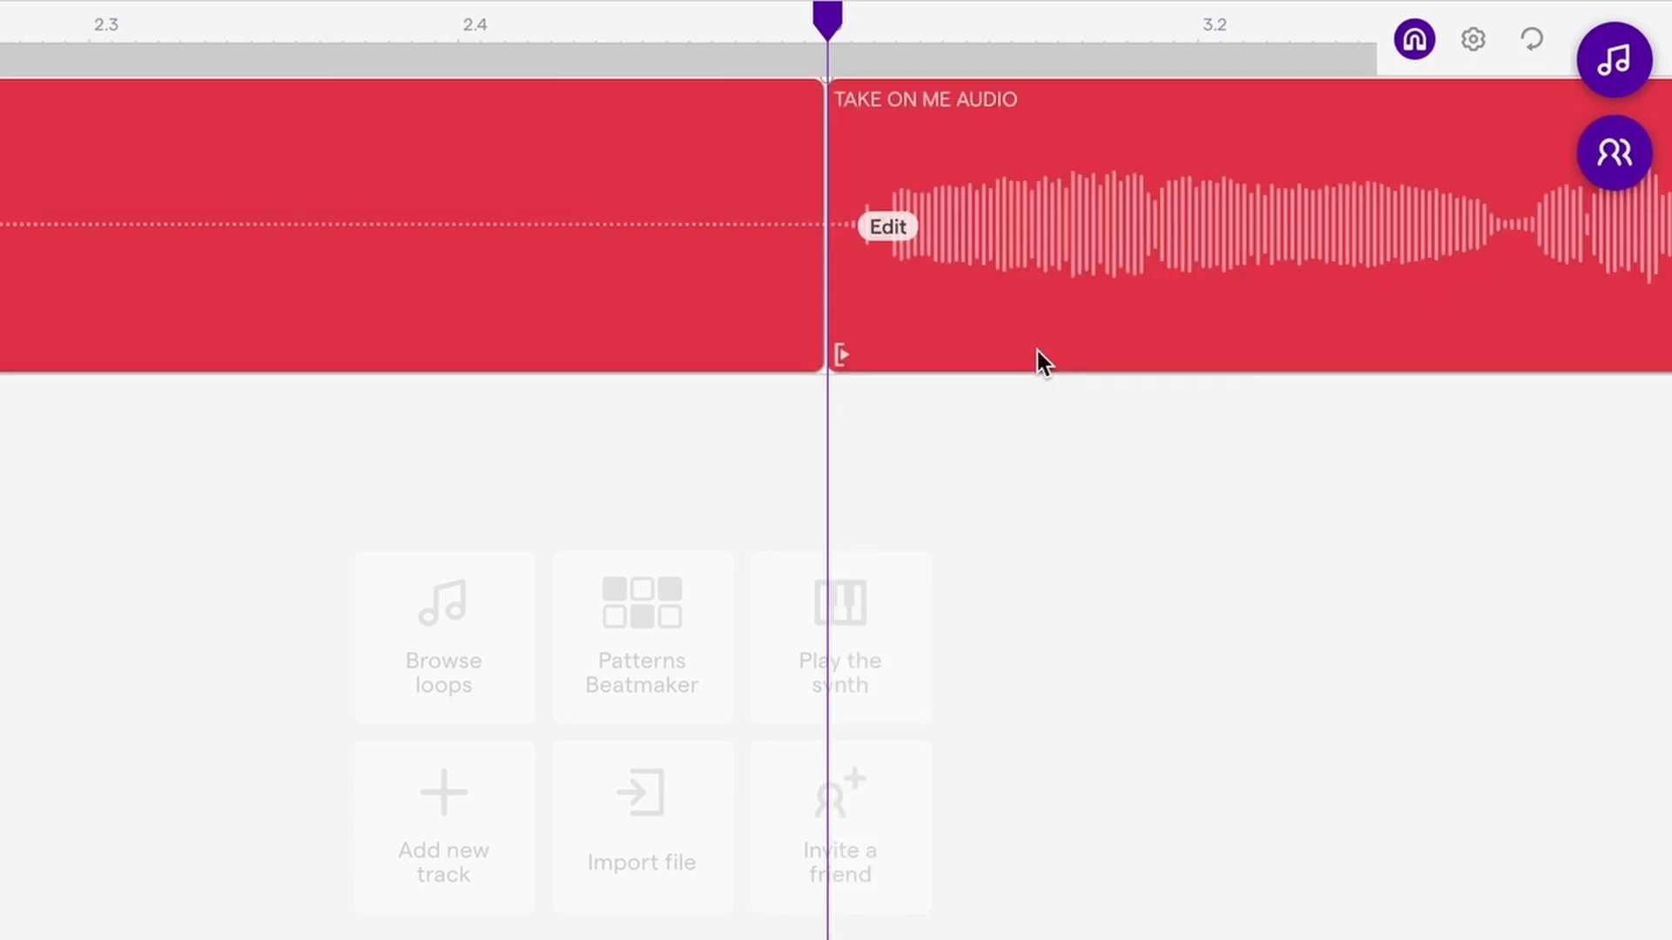
# - Shift the region after the split slightly earlier so its first sound lands on bar 3, and play back from just before it
pyautogui.click(450, 21)
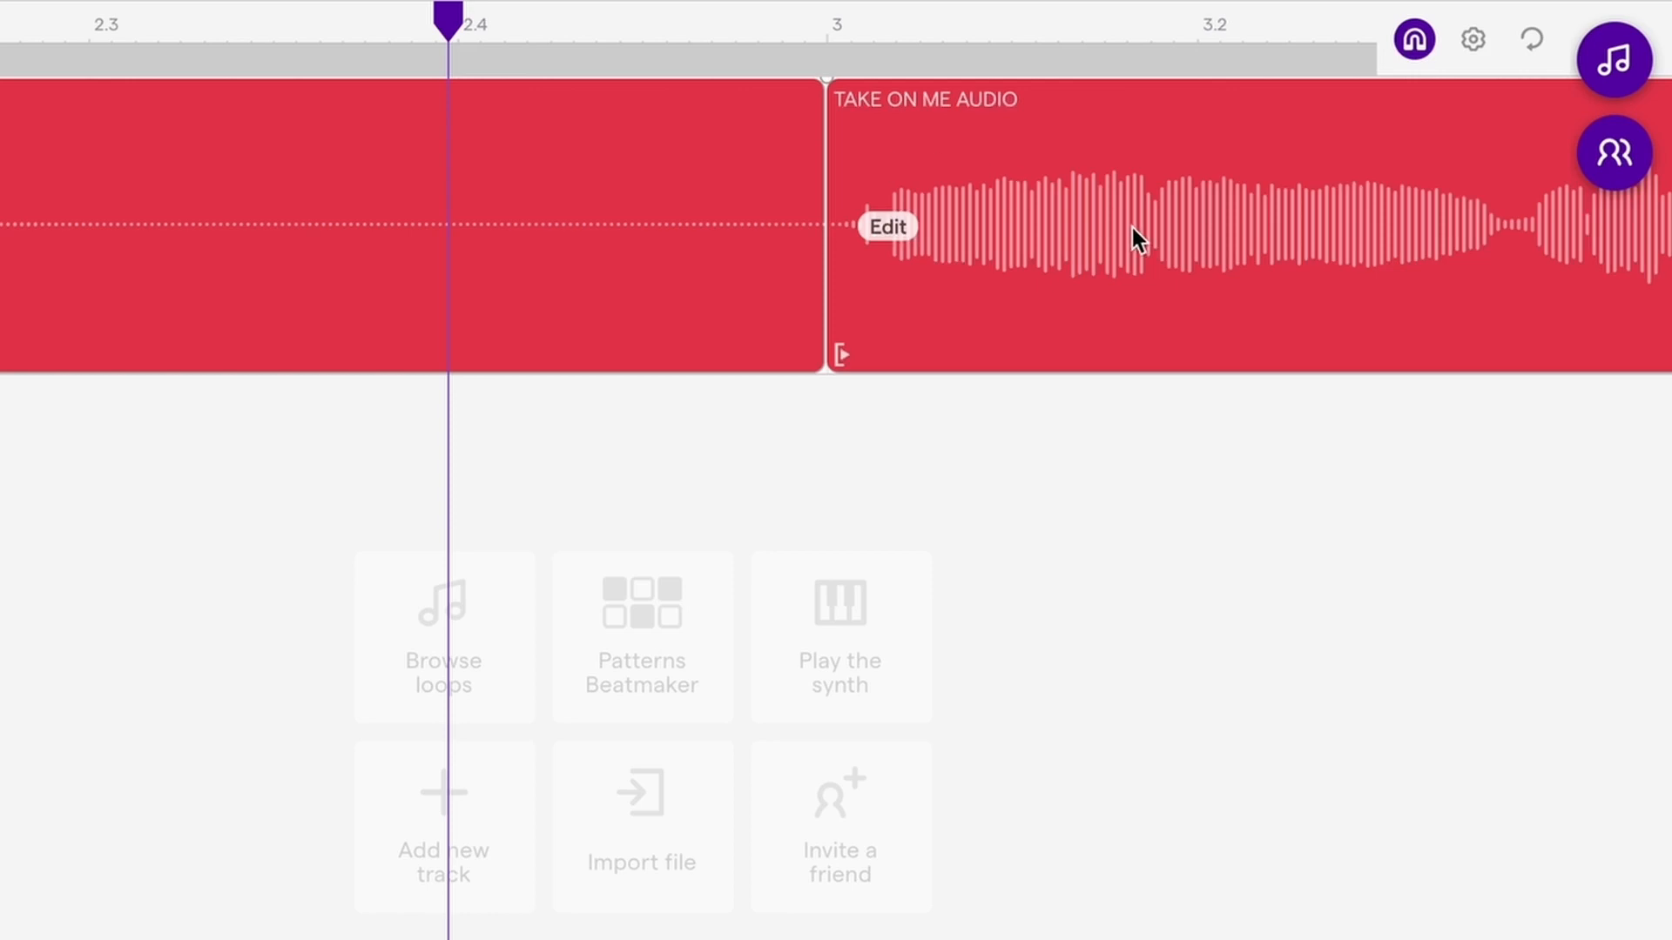
pyautogui.click(1084, 233)
pyautogui.moveTo(1084, 234); pyautogui.dragTo(1049, 245)
pyautogui.click(805, 34)
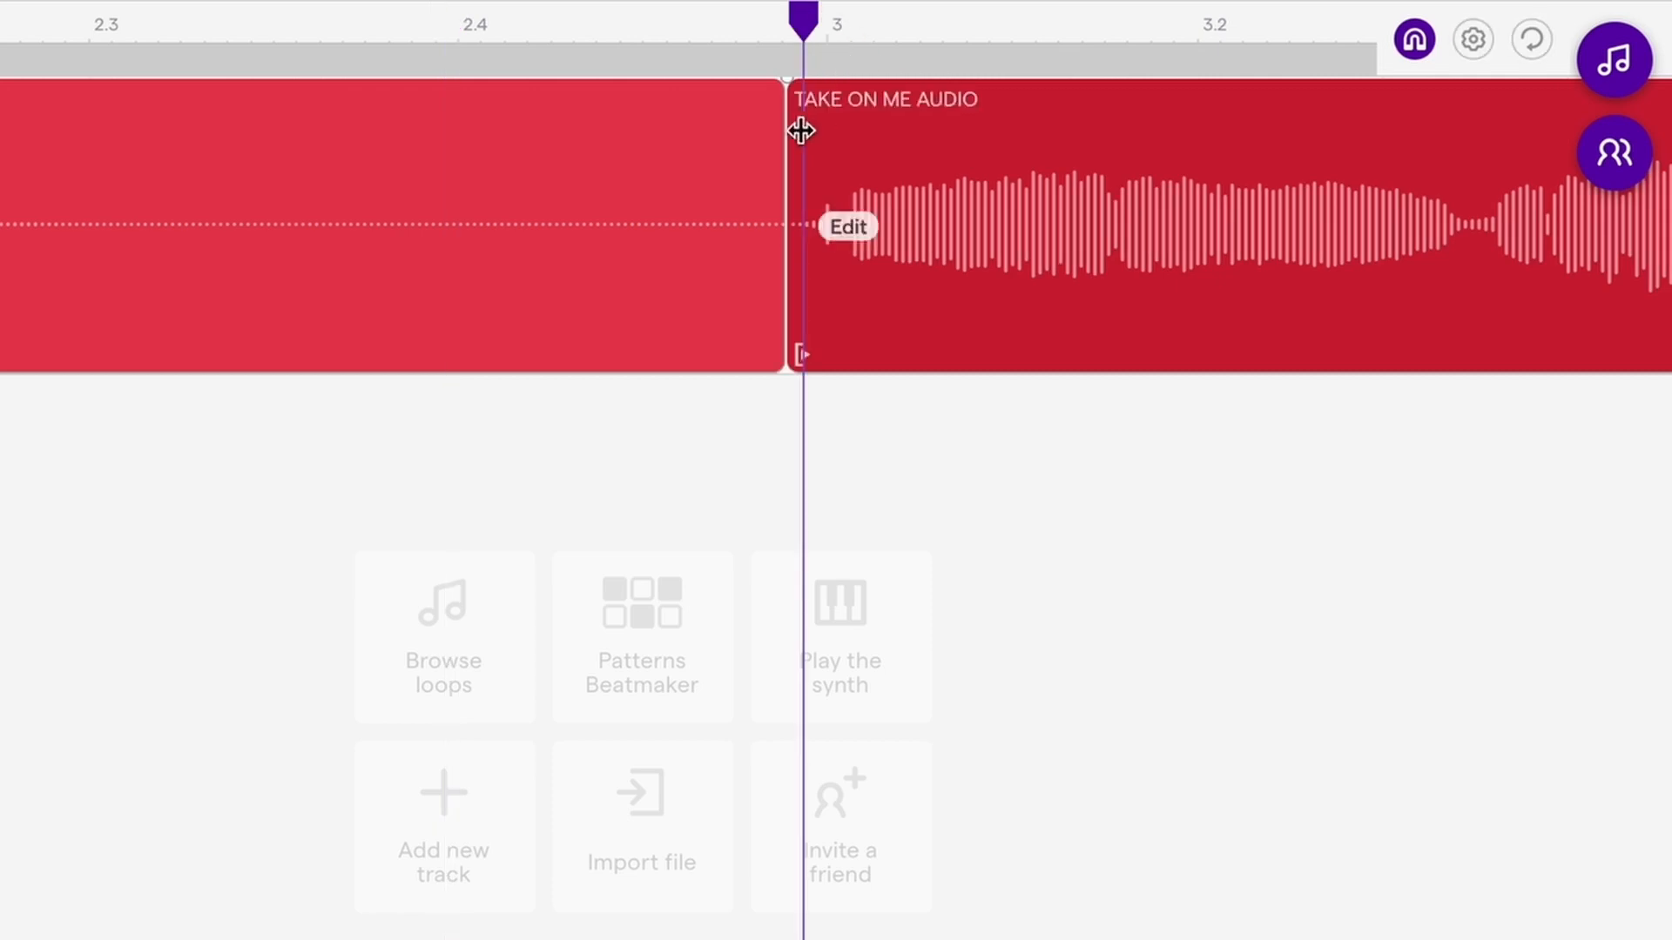
pyautogui.click(773, 17)
pyautogui.press('space')
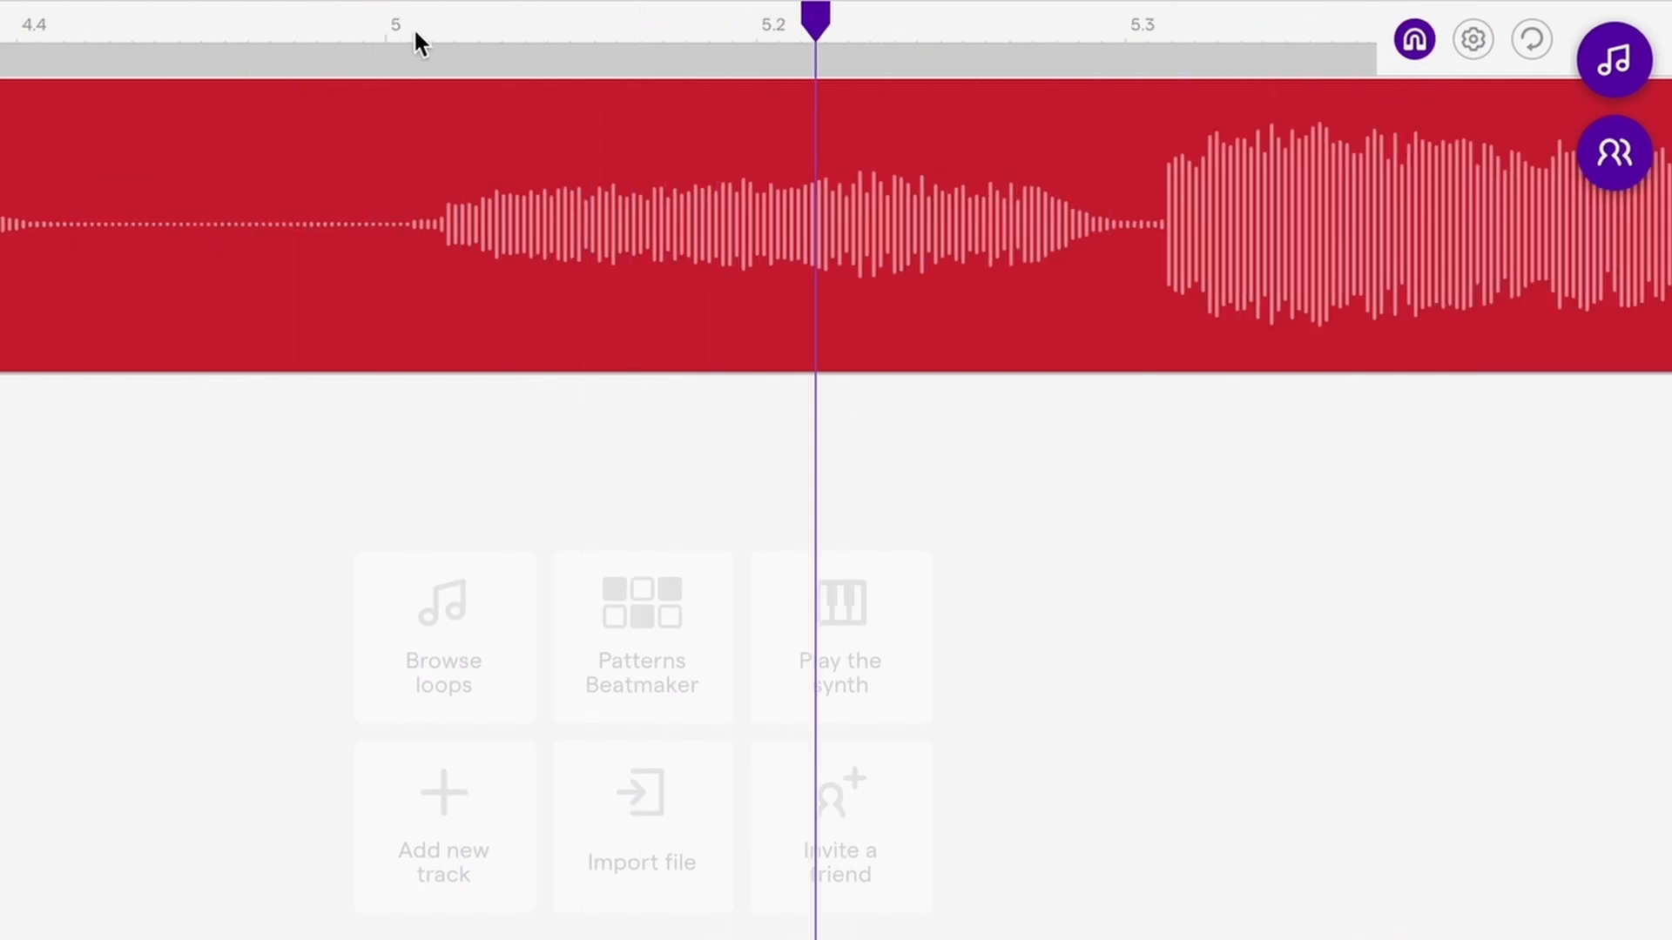
# - Split the audio just before bar 5 and shift the following region slightly earlier so its first sound lands on bar 5
pyautogui.click(372, 14)
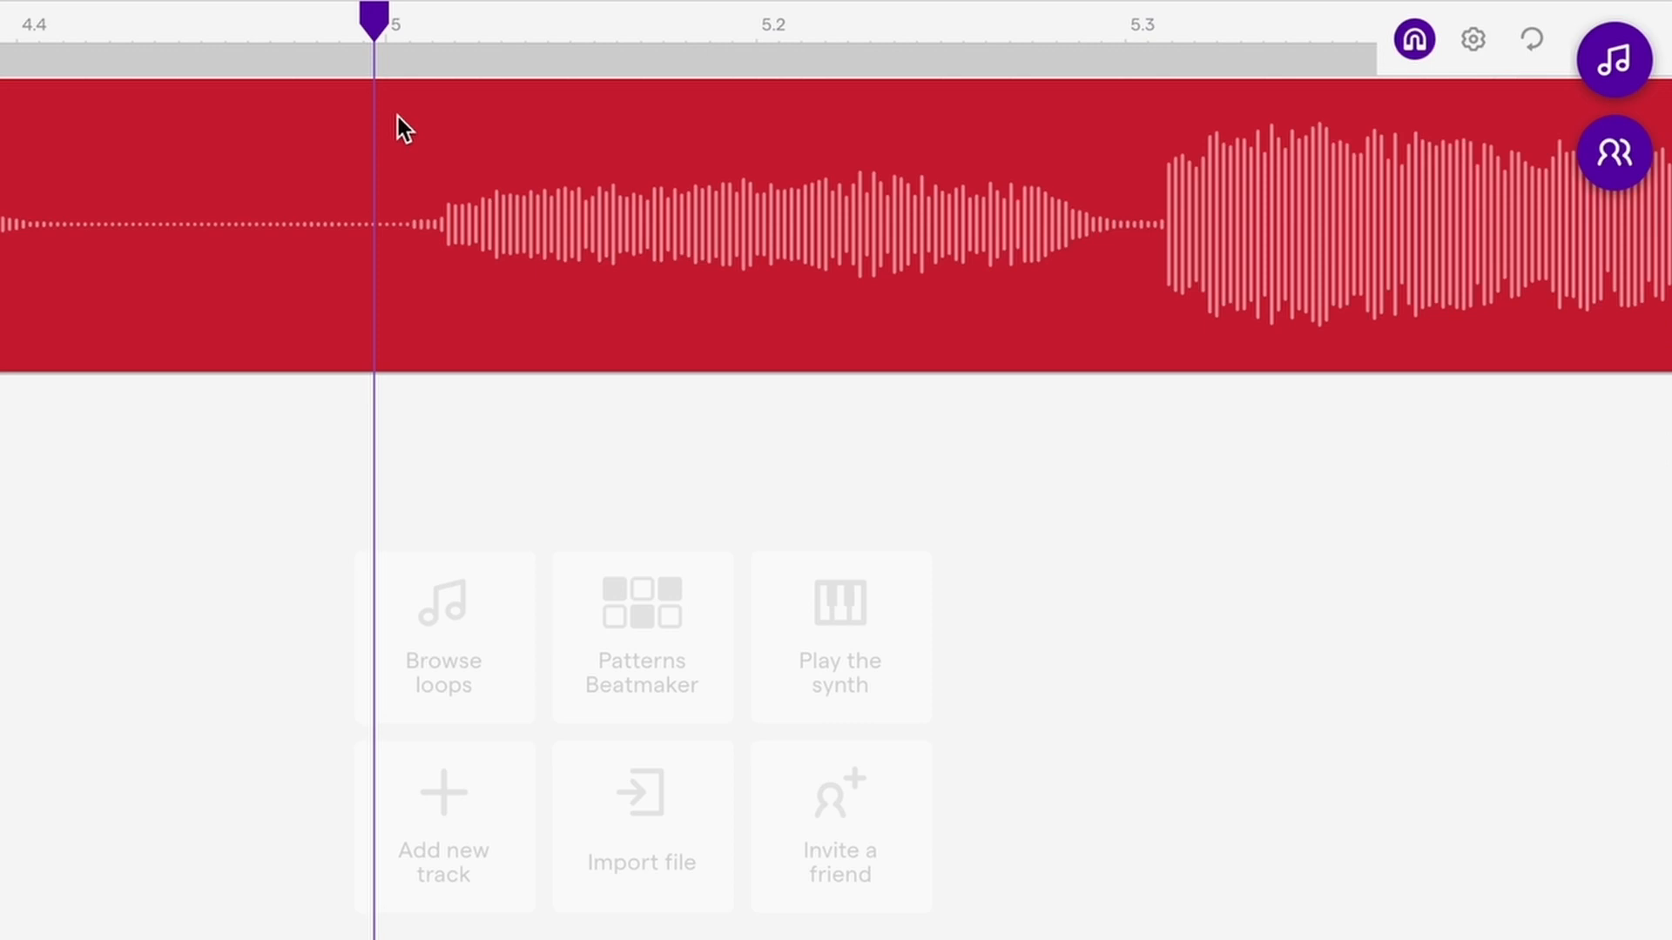
pyautogui.click(399, 116)
pyautogui.moveTo(559, 138); pyautogui.dragTo(520, 156)
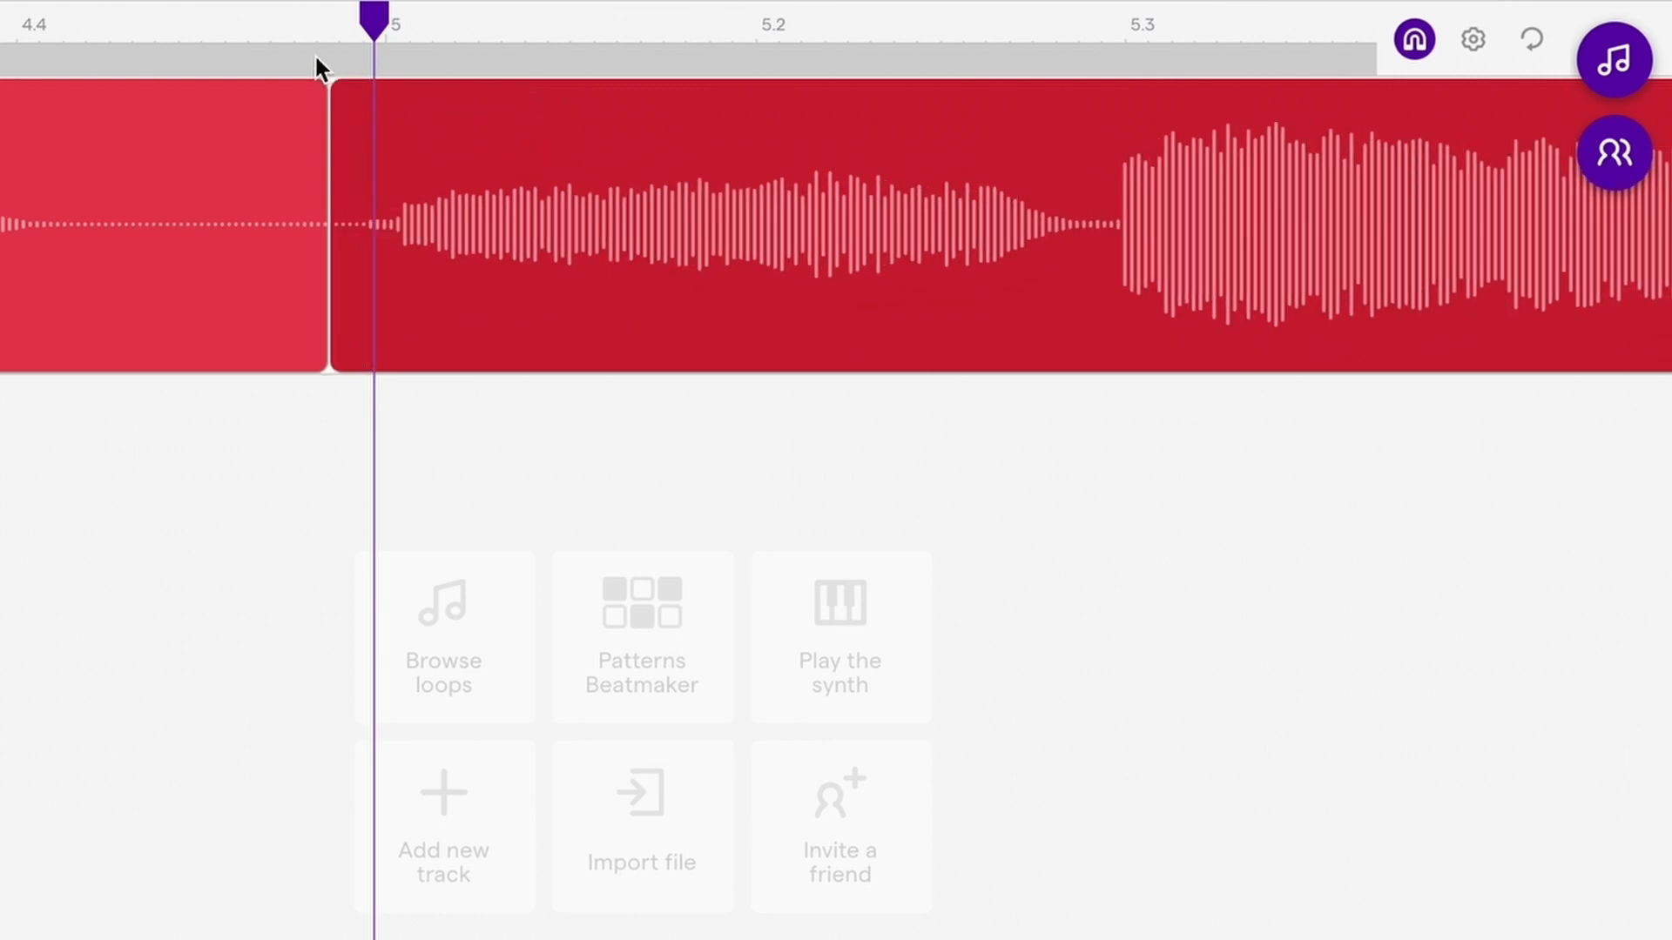
pyautogui.click(290, 24)
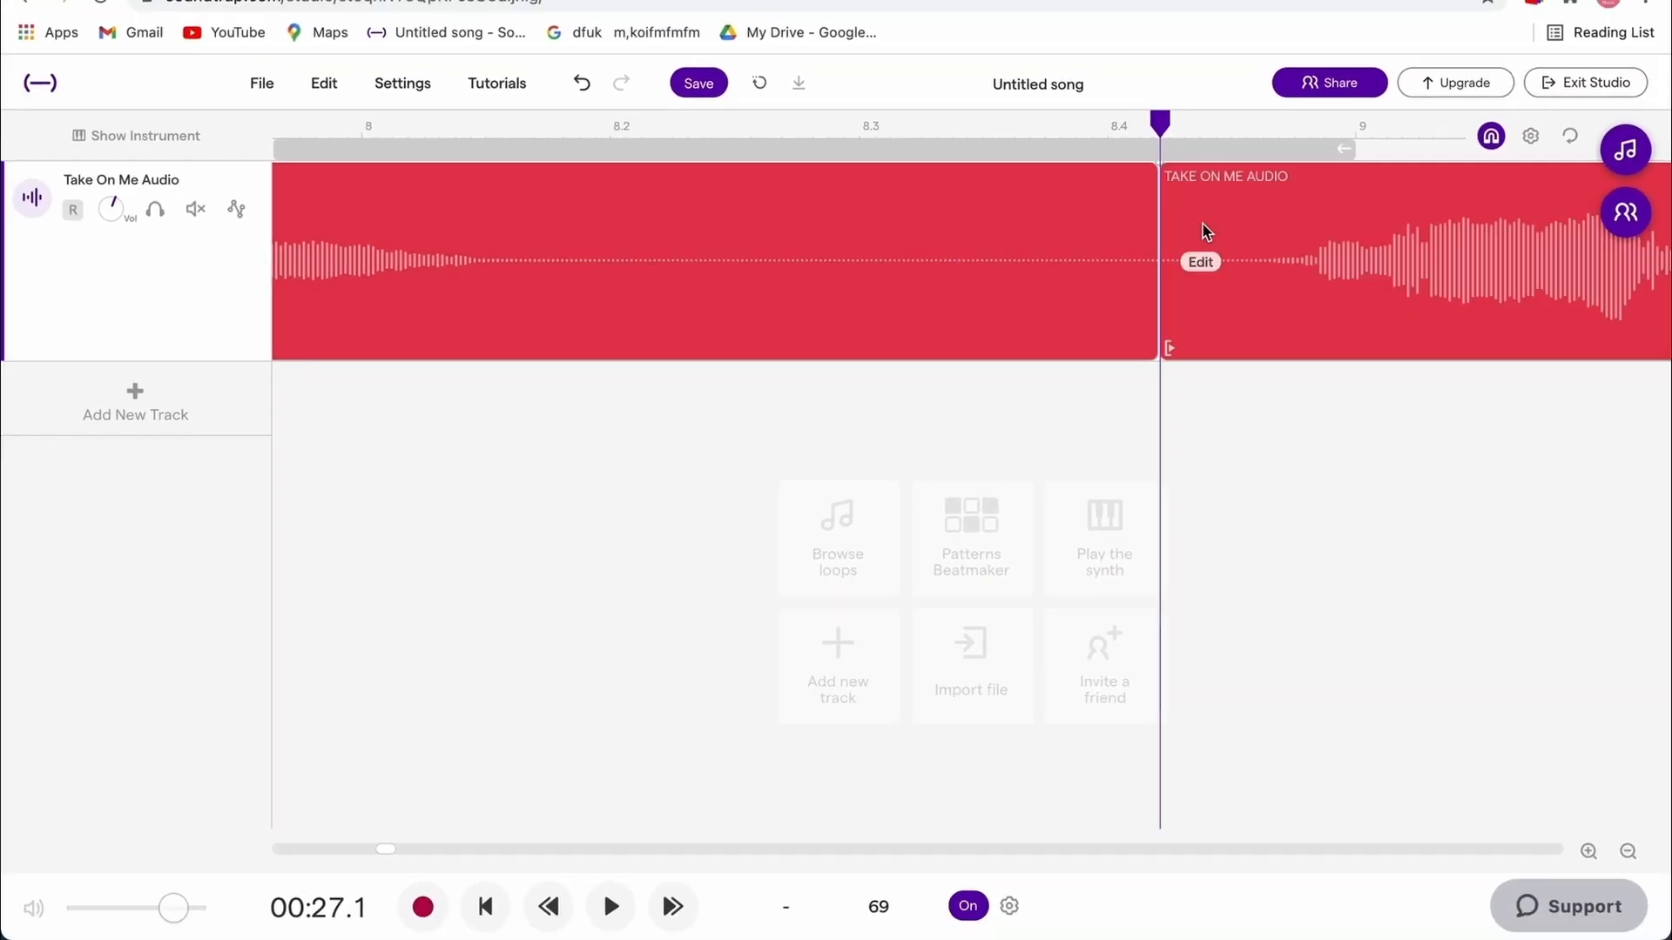
# - Move the region that begins shortly before bar 9 to start just after bar 9, and turn on looping
pyautogui.moveTo(1250, 215); pyautogui.dragTo(1466, 221)
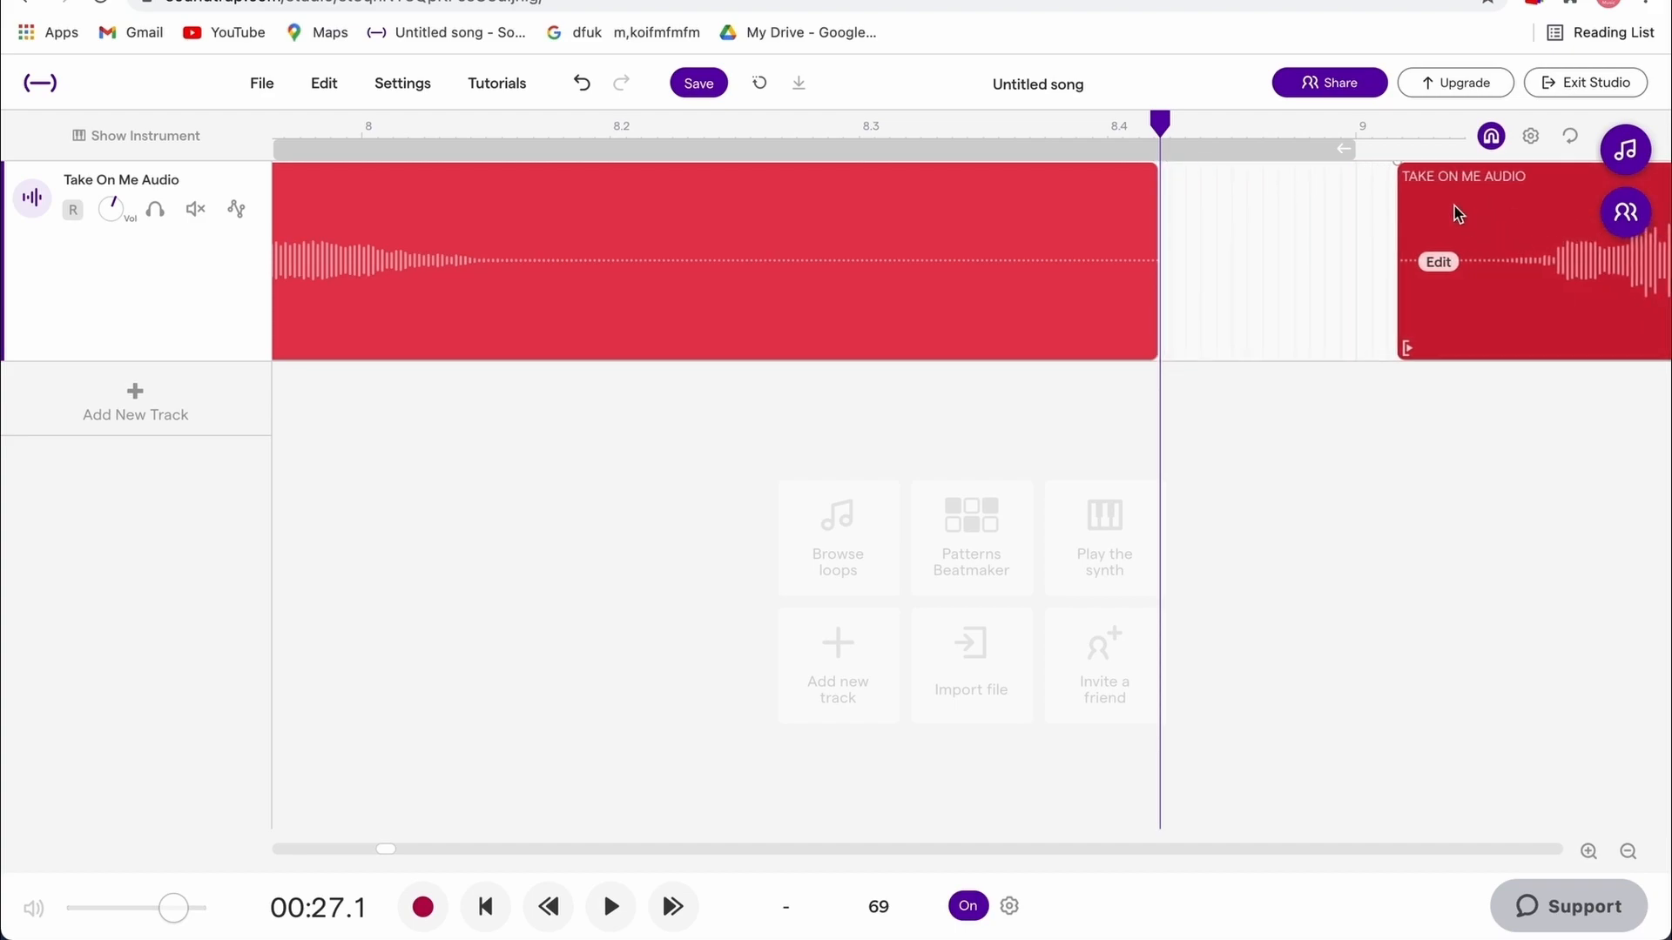
pyautogui.click(1278, 144)
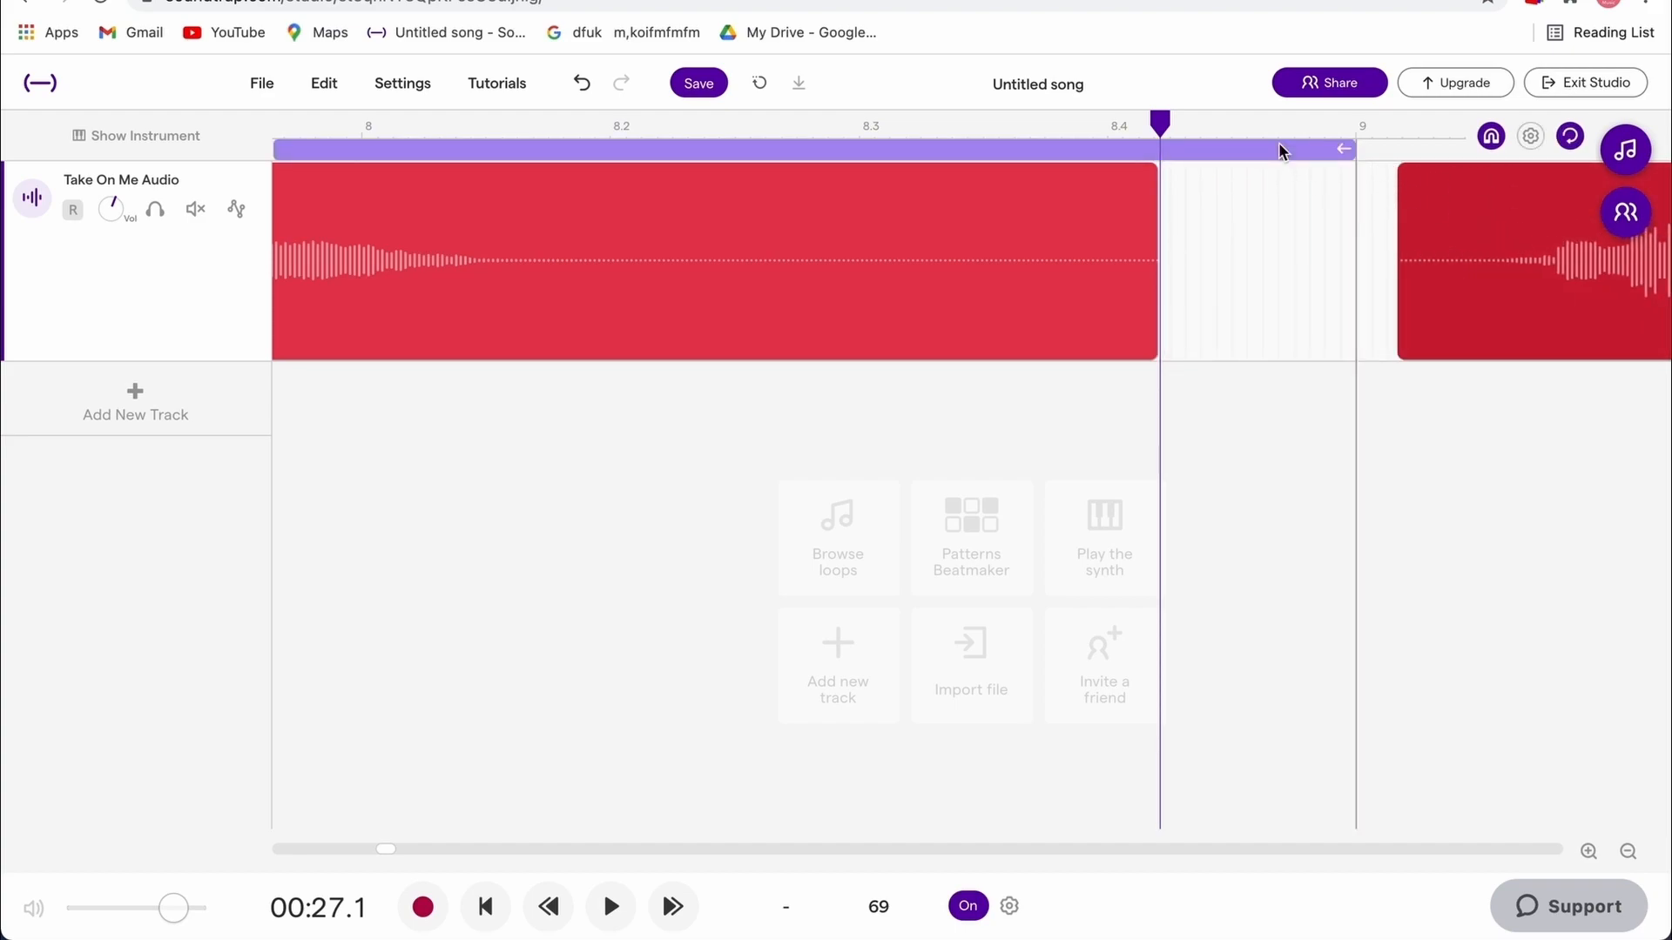
# - Play back the aligned Take On Me Audio regions from bar 1 to check their timing
pyautogui.click(1257, 223)
pyautogui.click(1209, 192)
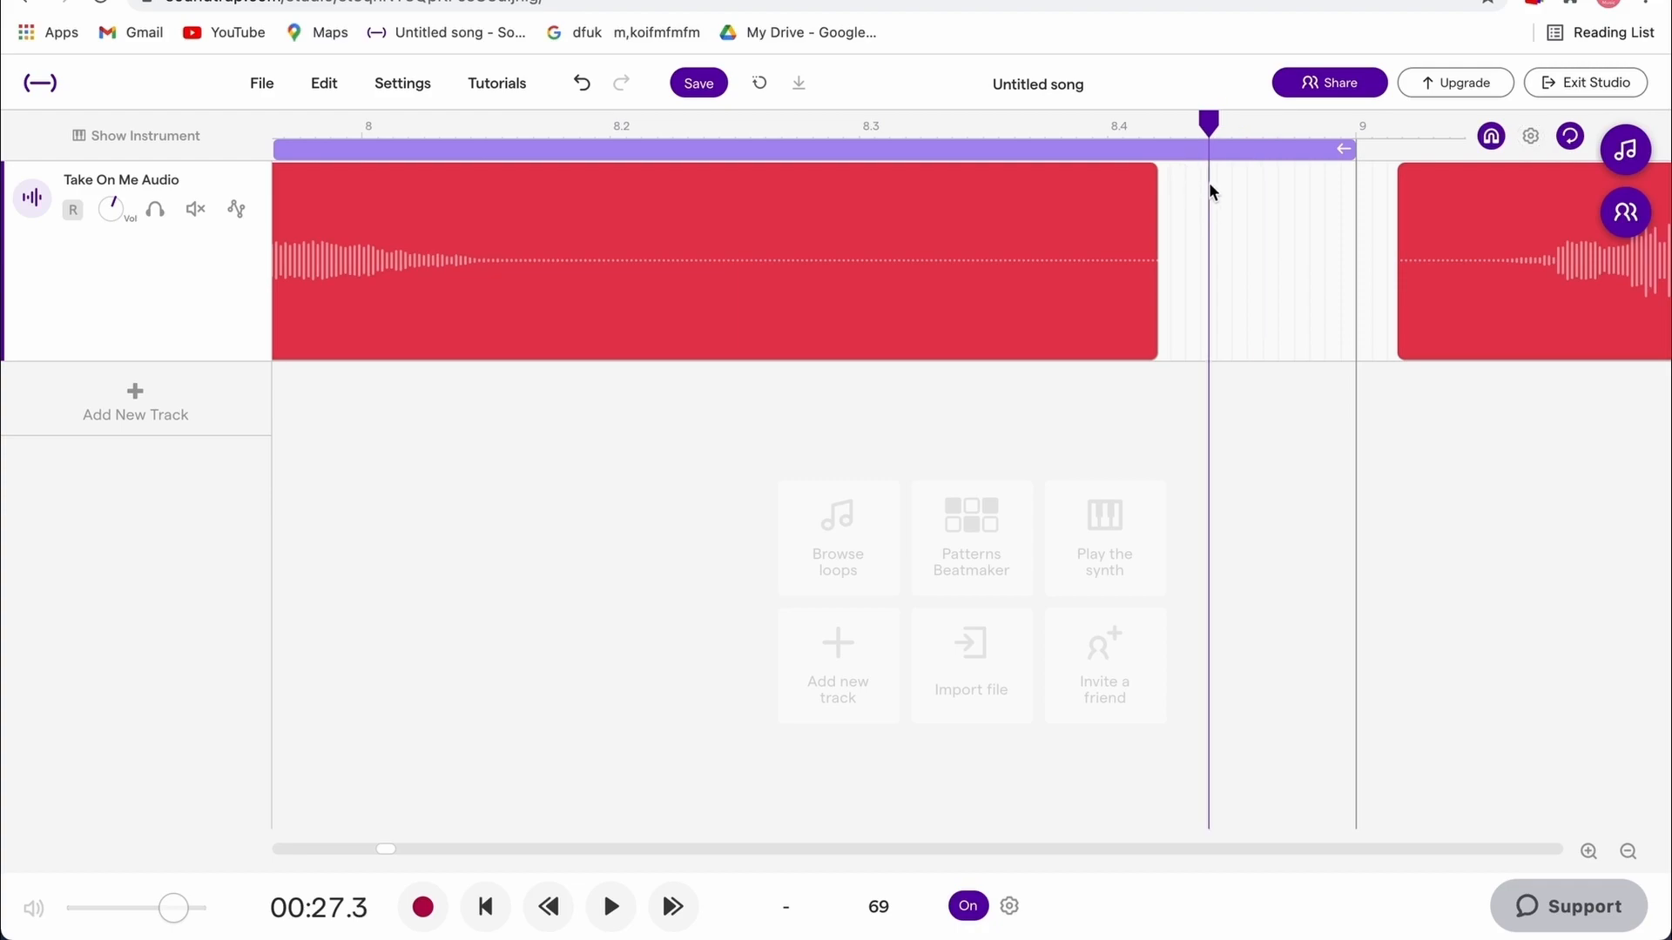
pyautogui.click(1202, 158)
pyautogui.click(1200, 158)
pyautogui.click(1192, 149)
pyautogui.click(1189, 149)
pyautogui.click(1189, 149)
pyautogui.click(1189, 157)
pyautogui.press('space')
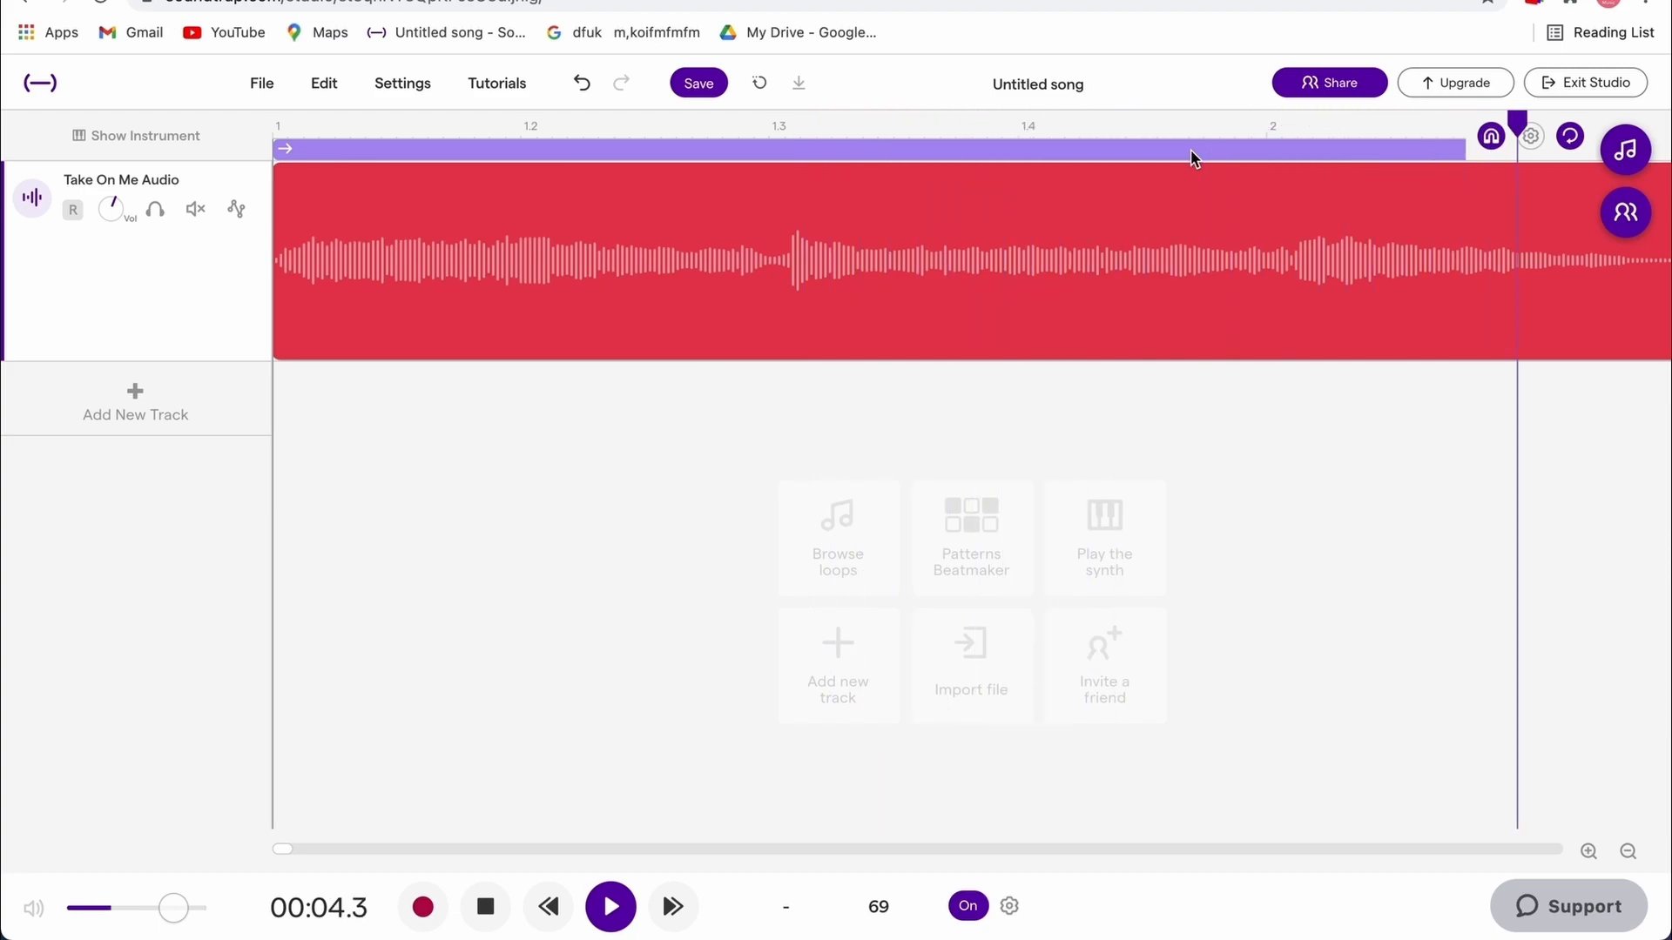
pyautogui.press('space')
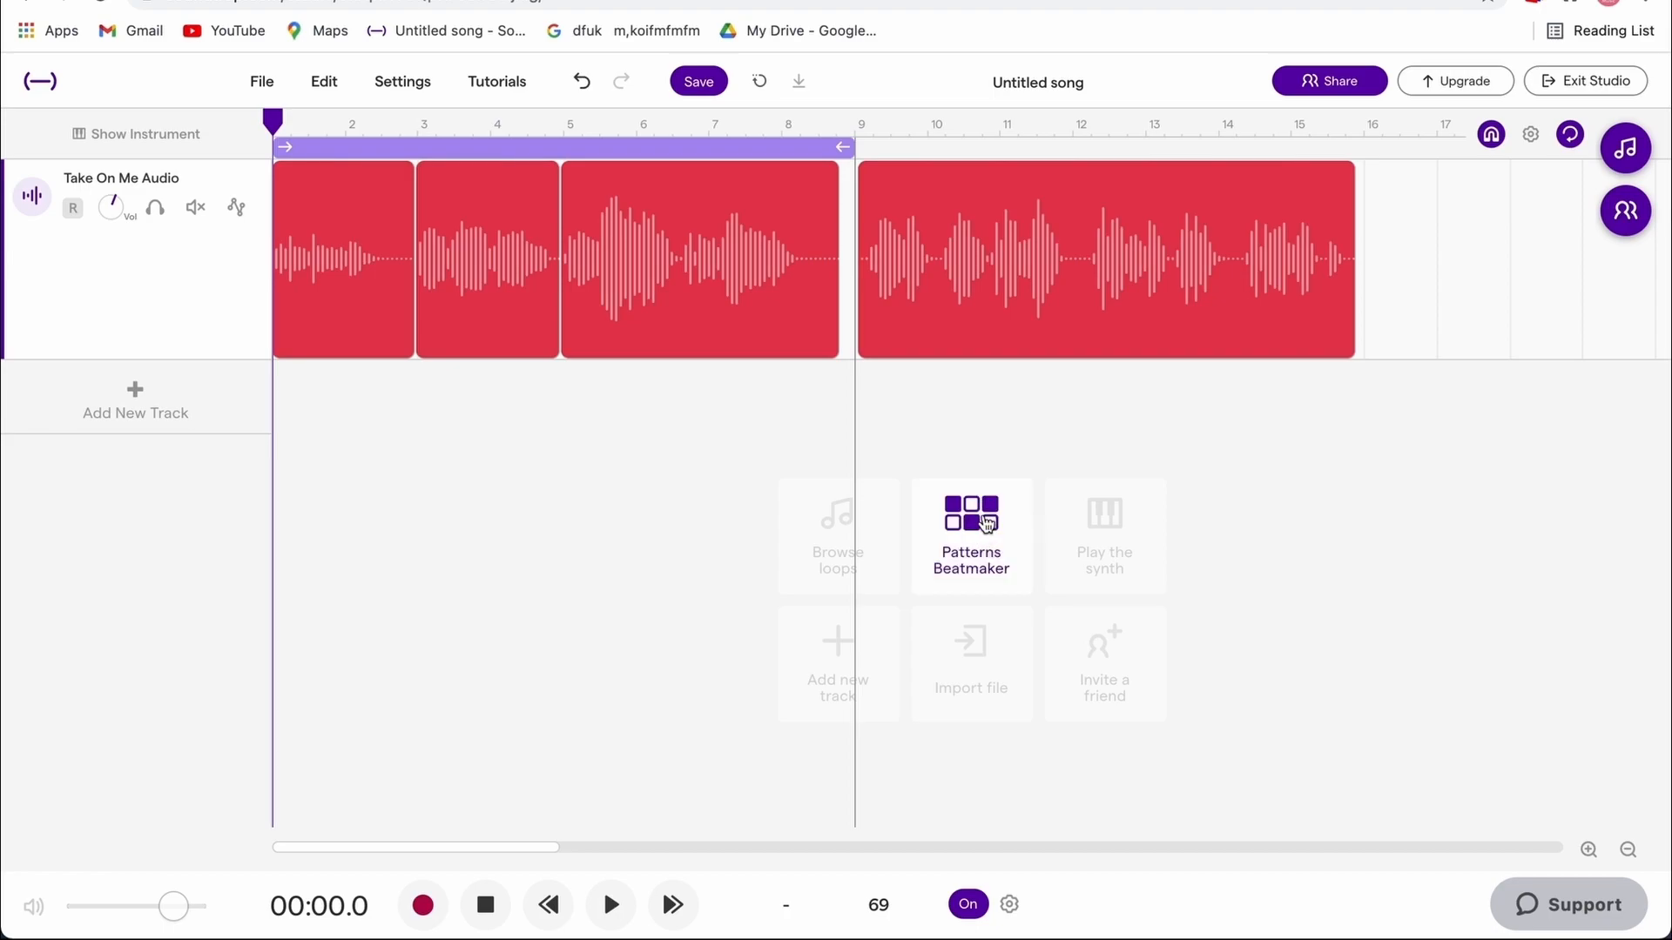
# - Add a Drum and beats track with the Vanilla kit and create a one-bar pattern region at bar 1
pyautogui.click(197, 400)
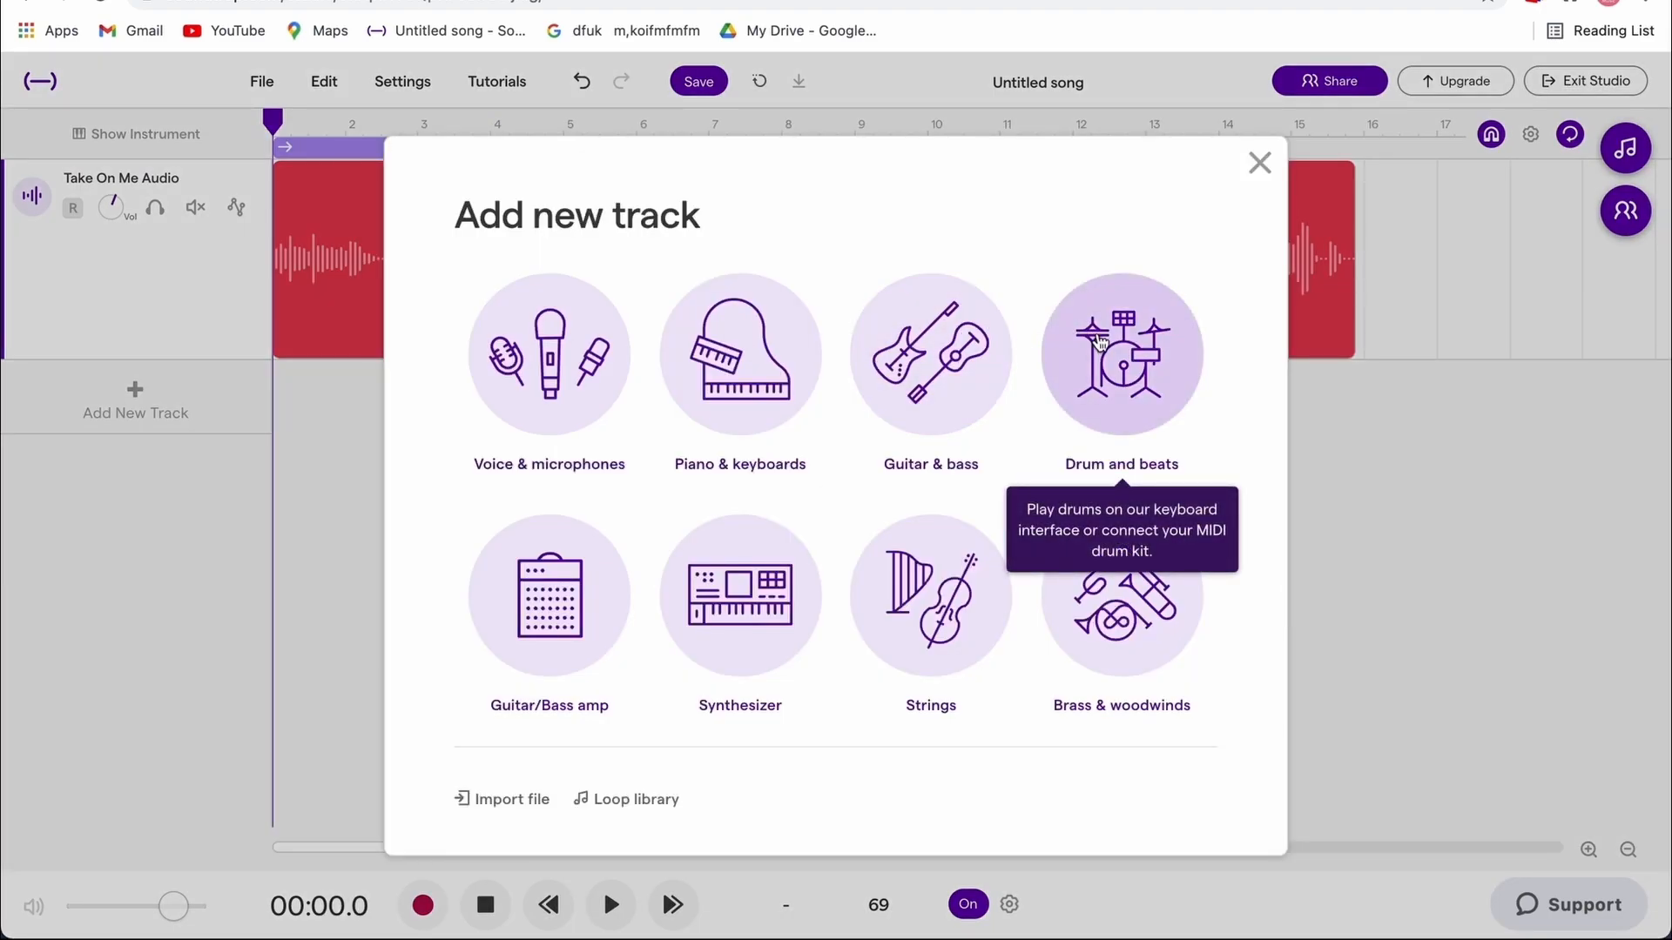
pyautogui.click(1099, 339)
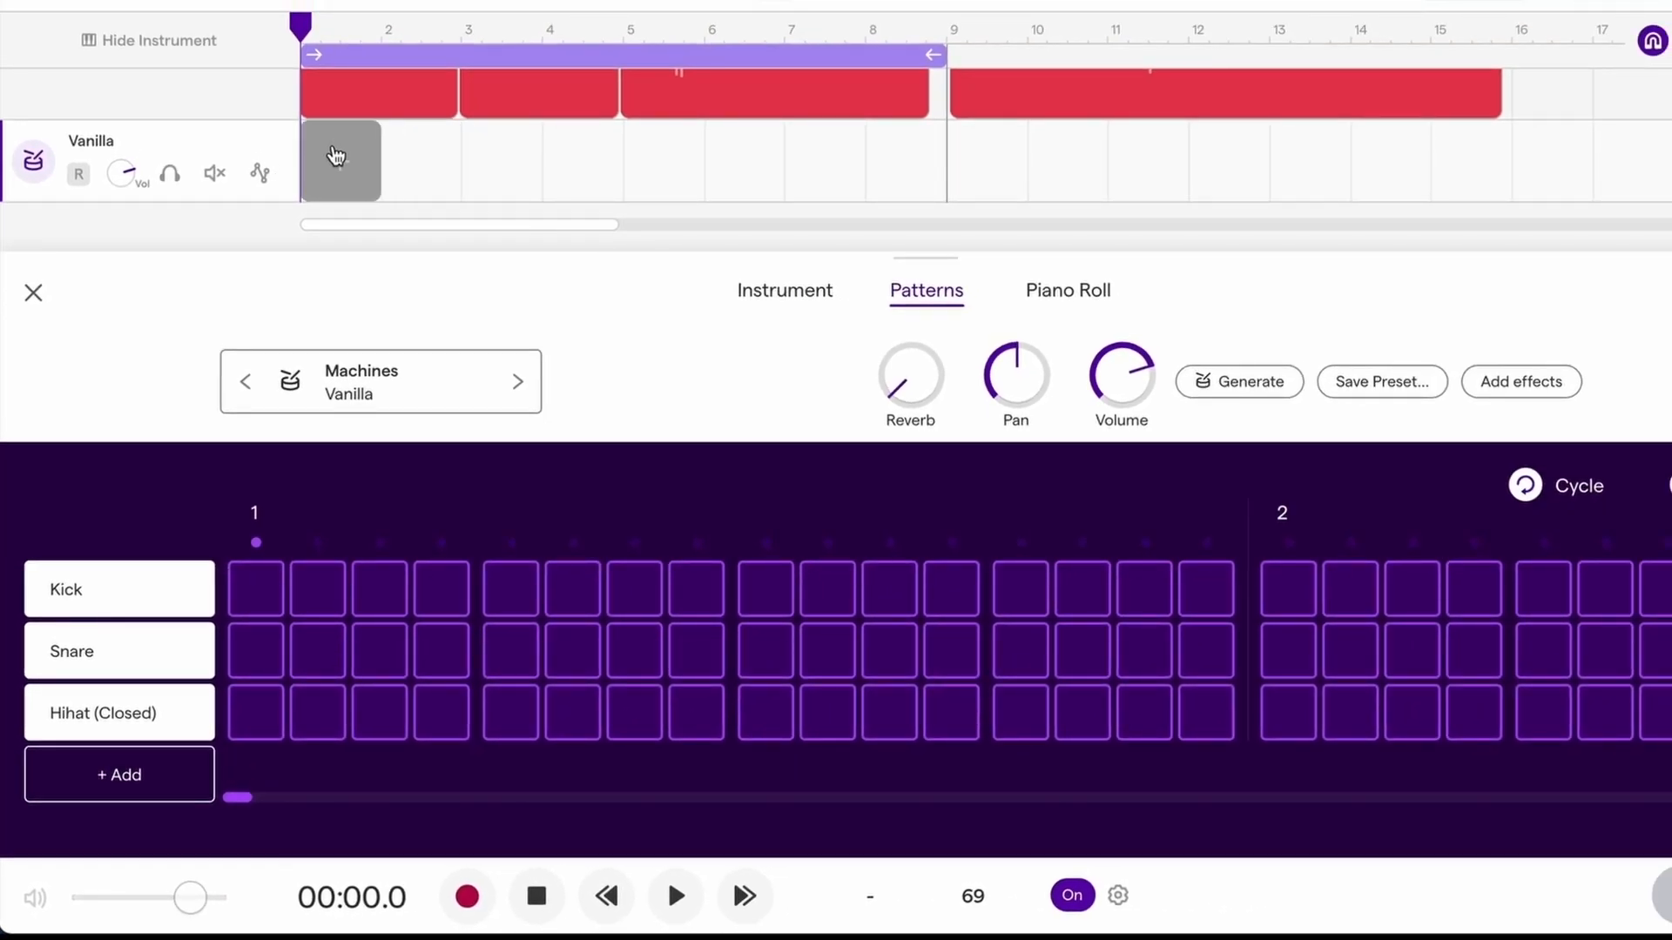
pyautogui.click(335, 155)
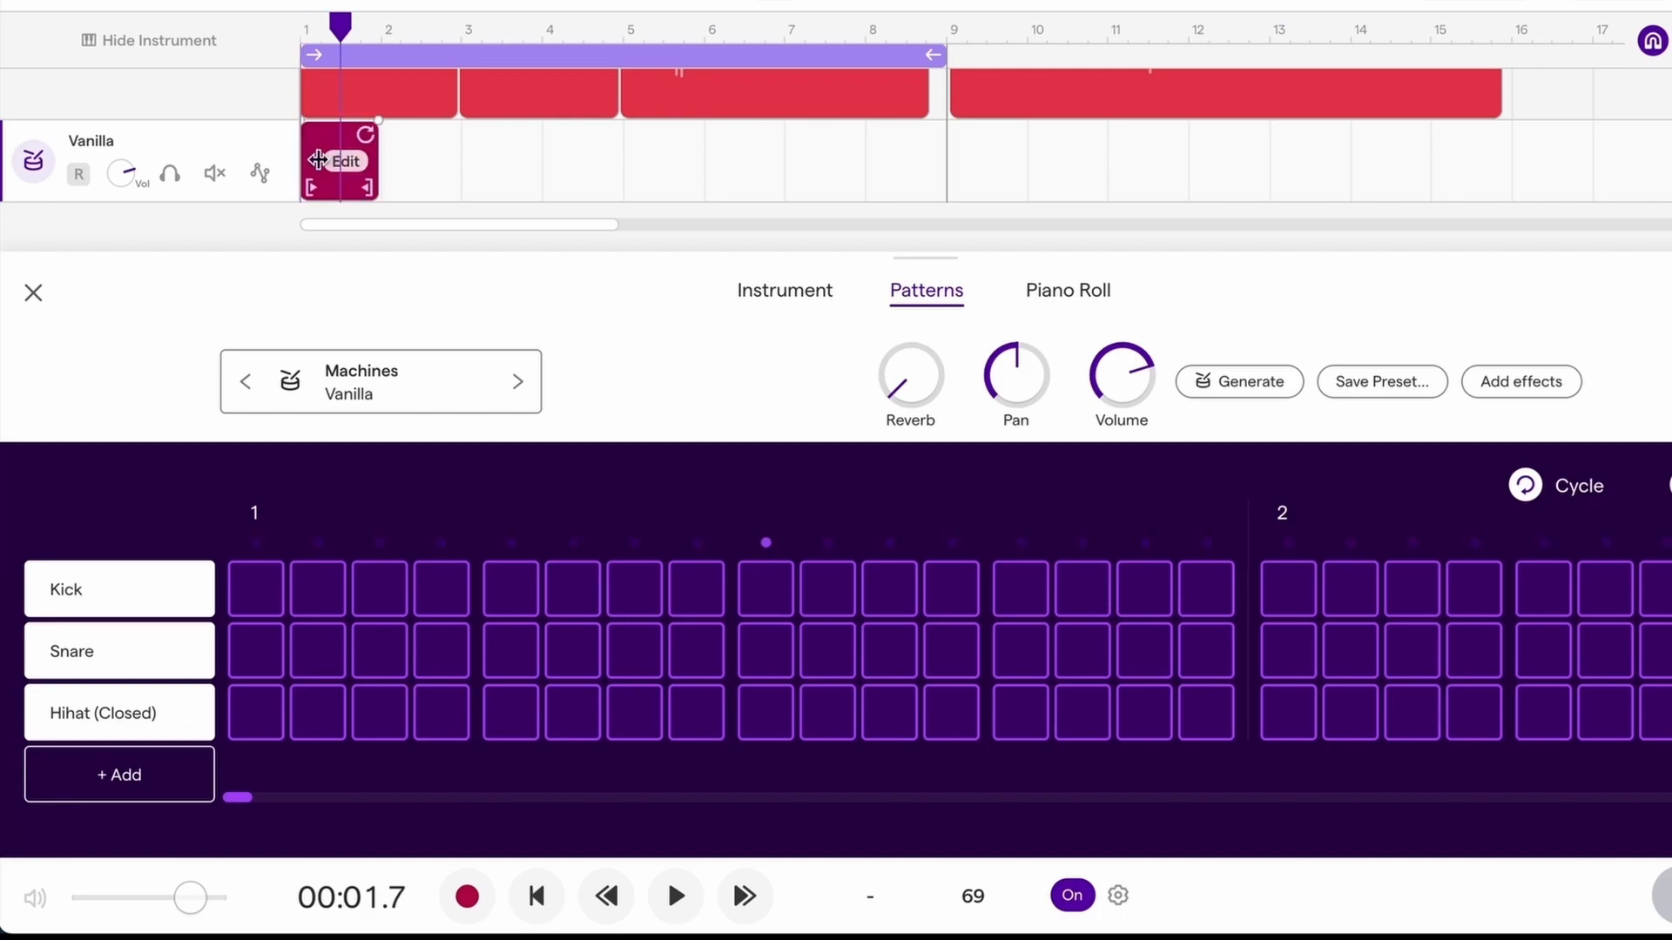
# - Program the bar 1 pattern with kicks on steps 1, 9 and 11 and snares on steps 5 and 13
pyautogui.click(254, 589)
pyautogui.click(768, 589)
pyautogui.click(892, 591)
pyautogui.click(512, 646)
pyautogui.click(1026, 659)
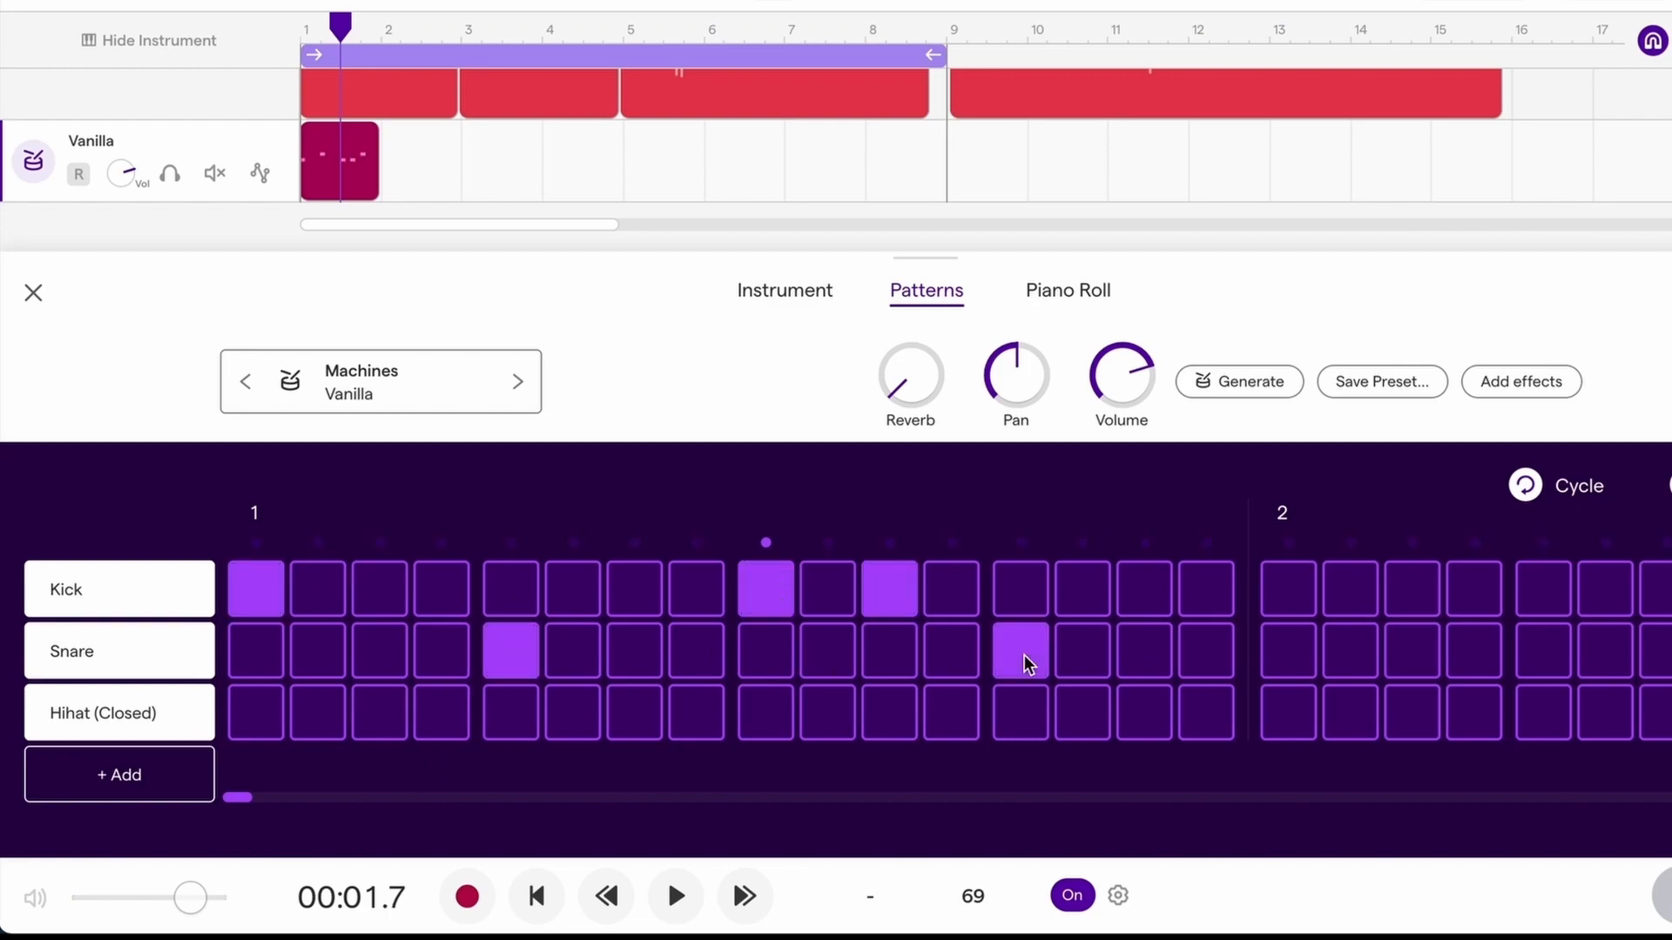
# - Fill every odd-numbered step of the bar 1 pattern with a closed hi-hat
pyautogui.click(256, 712)
pyautogui.click(383, 715)
pyautogui.click(511, 714)
pyautogui.click(635, 716)
pyautogui.click(765, 712)
pyautogui.click(889, 713)
pyautogui.click(1015, 716)
pyautogui.click(1142, 714)
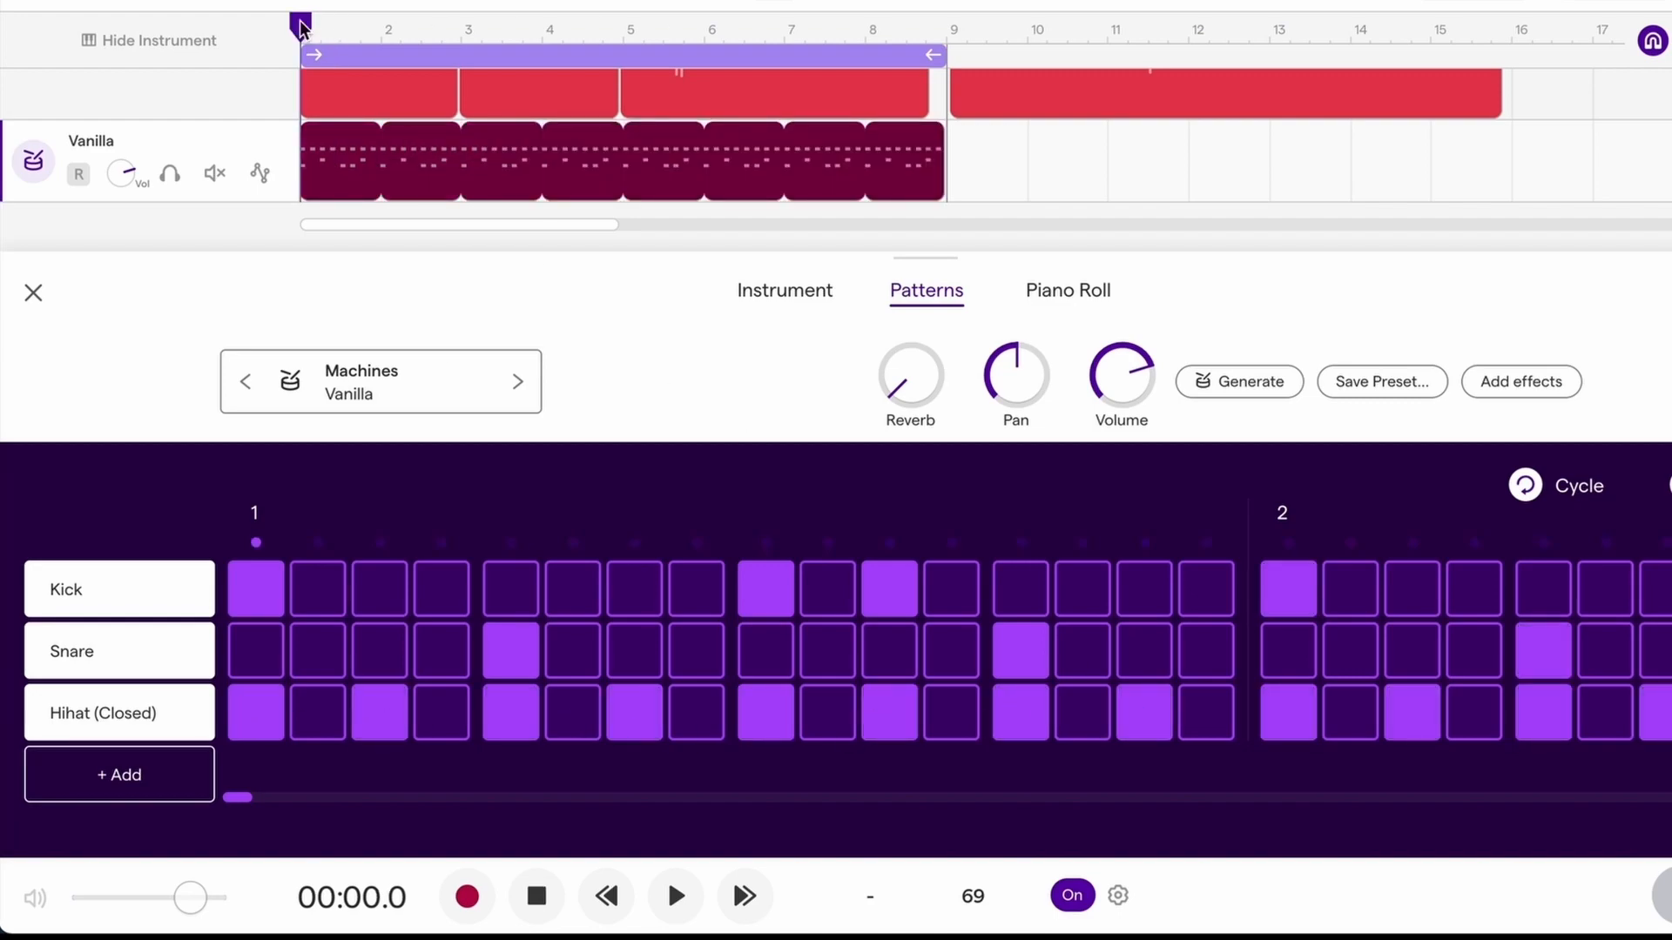
# - Play the drum beat with the audio and loop the one-bar drum region out to bar 9
pyautogui.press('space')
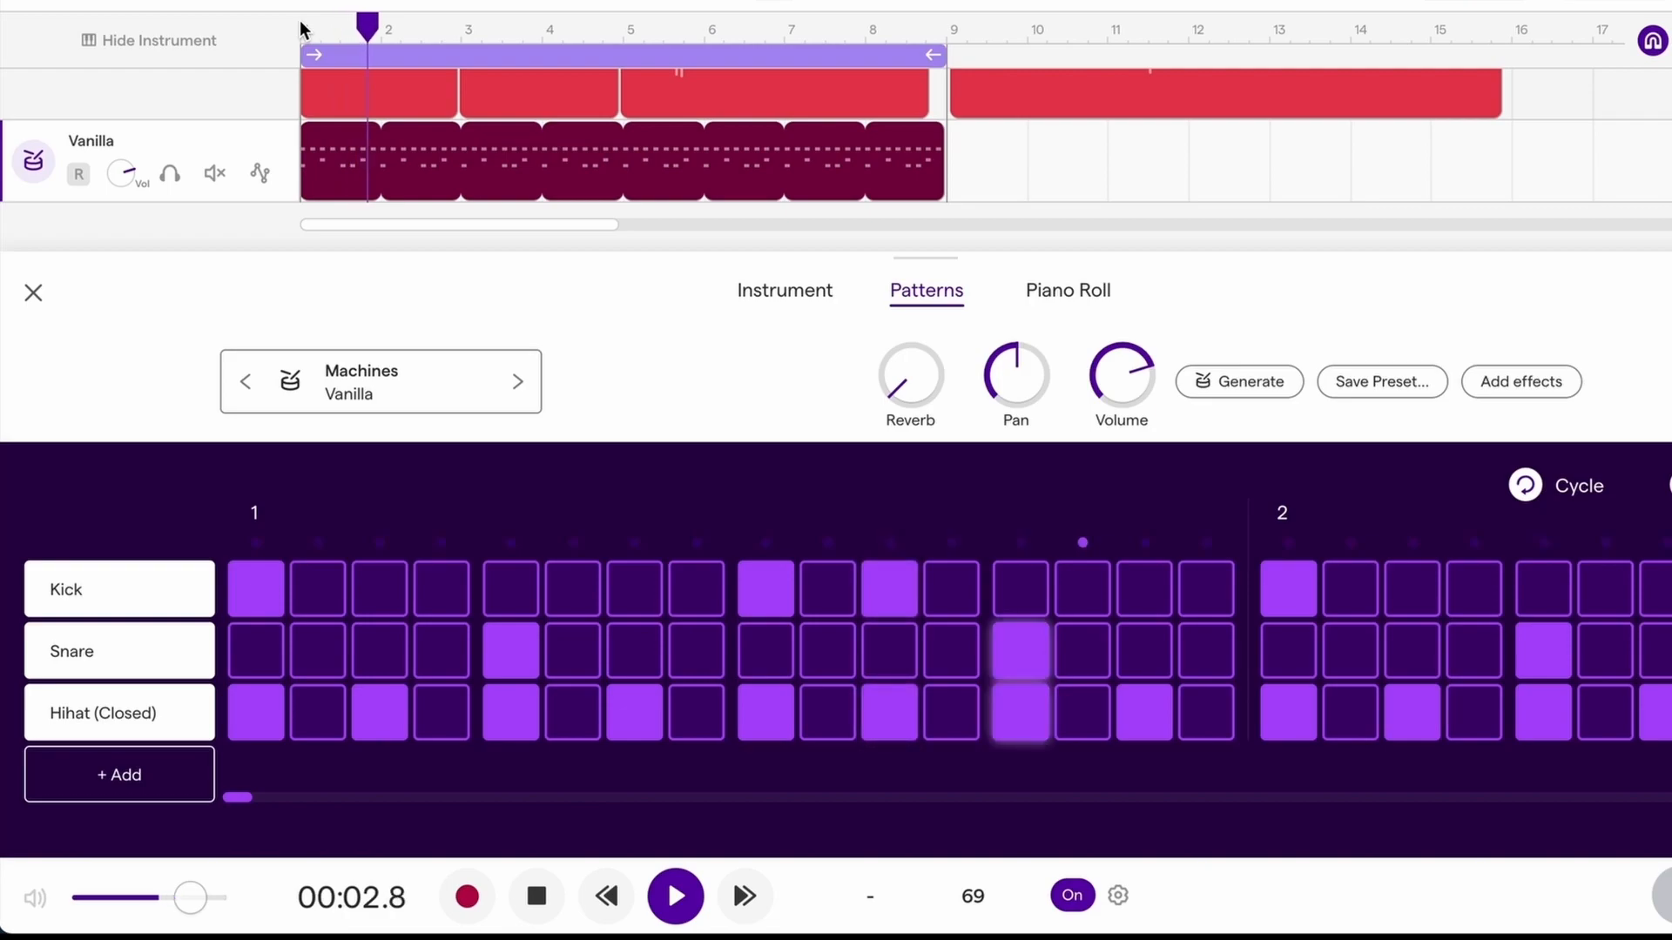
pyautogui.press('space')
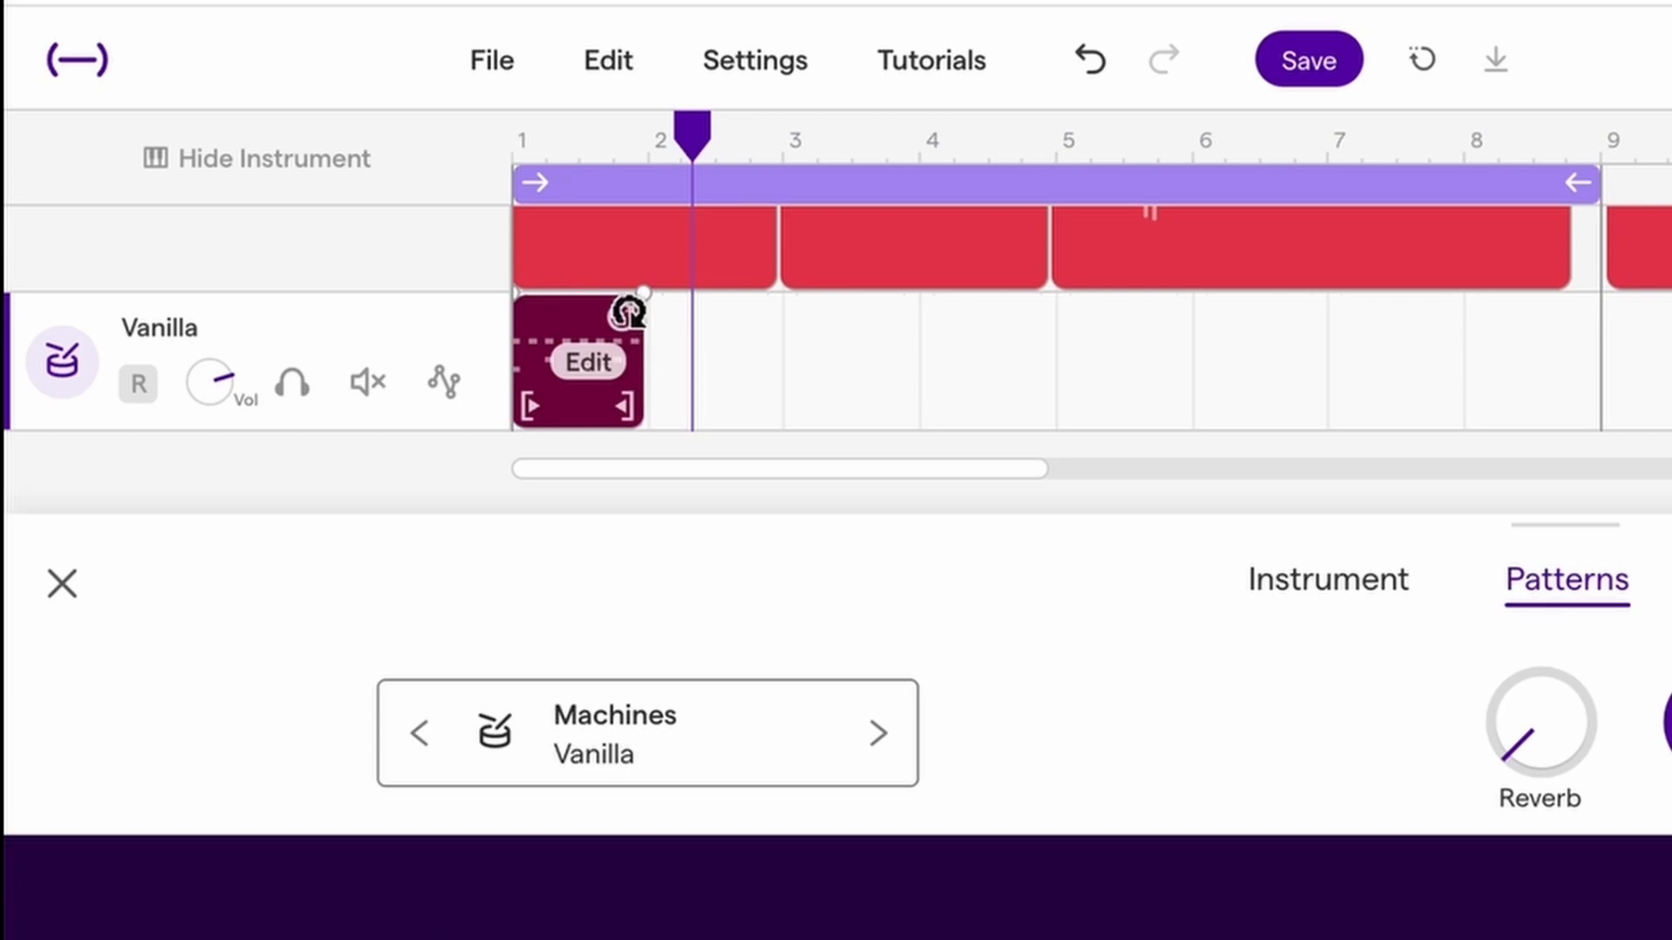
pyautogui.moveTo(628, 313); pyautogui.dragTo(1582, 355)
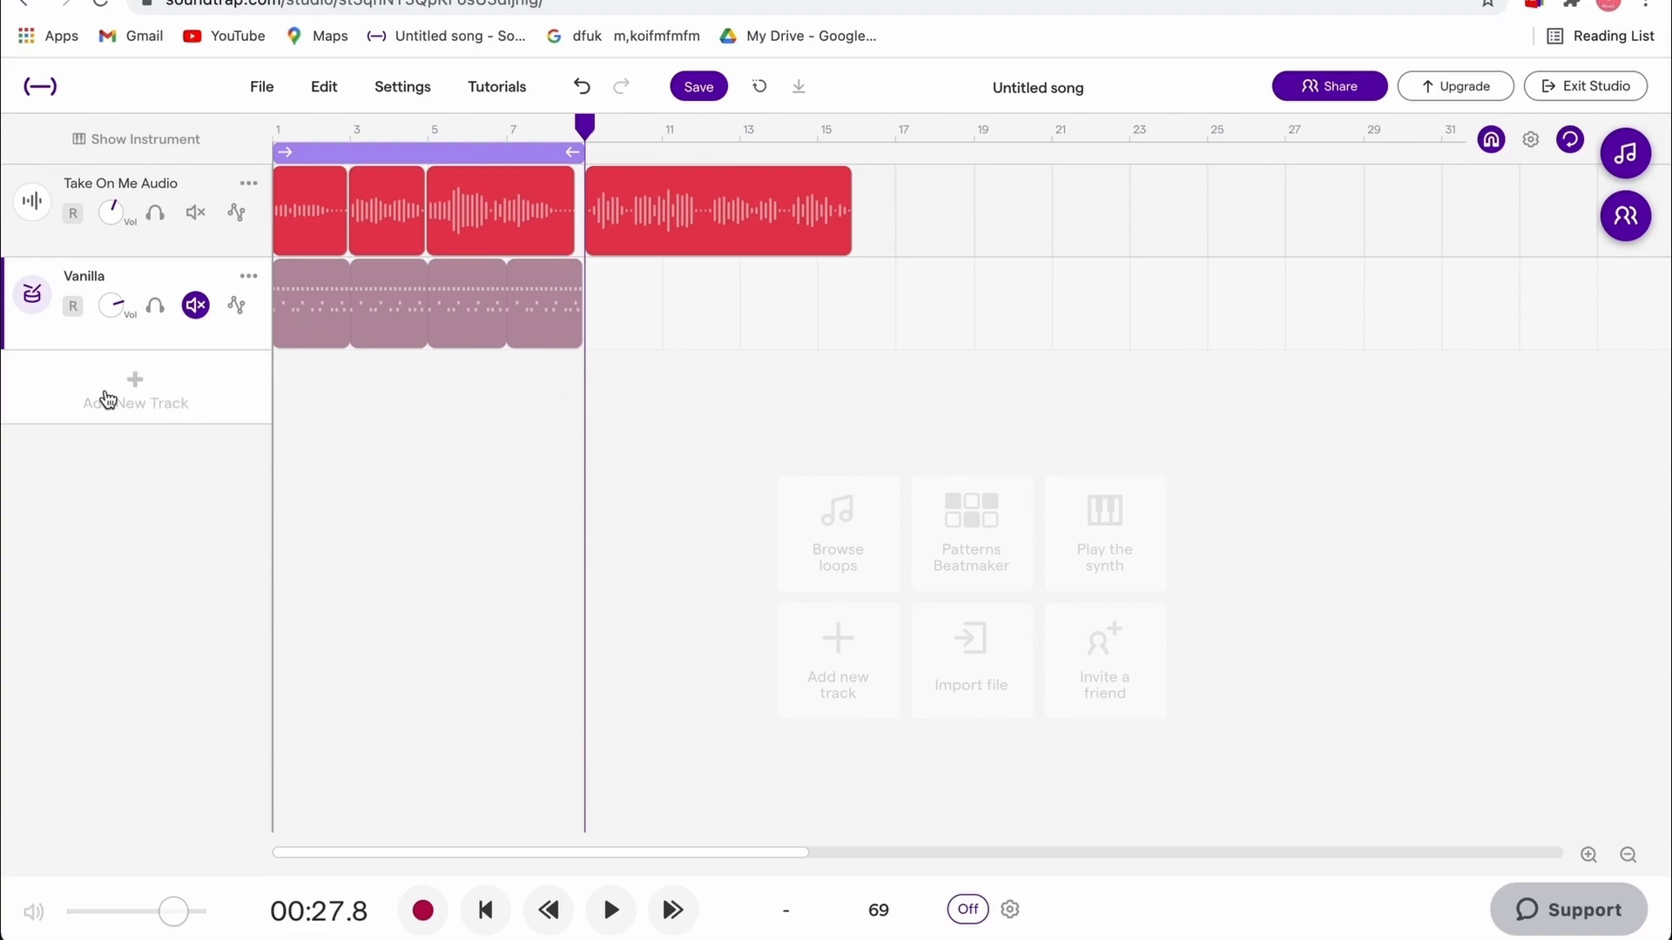
# - Add a Grand Piano track, arm it for recording and shift its keyboard range to start at C2
pyautogui.click(144, 399)
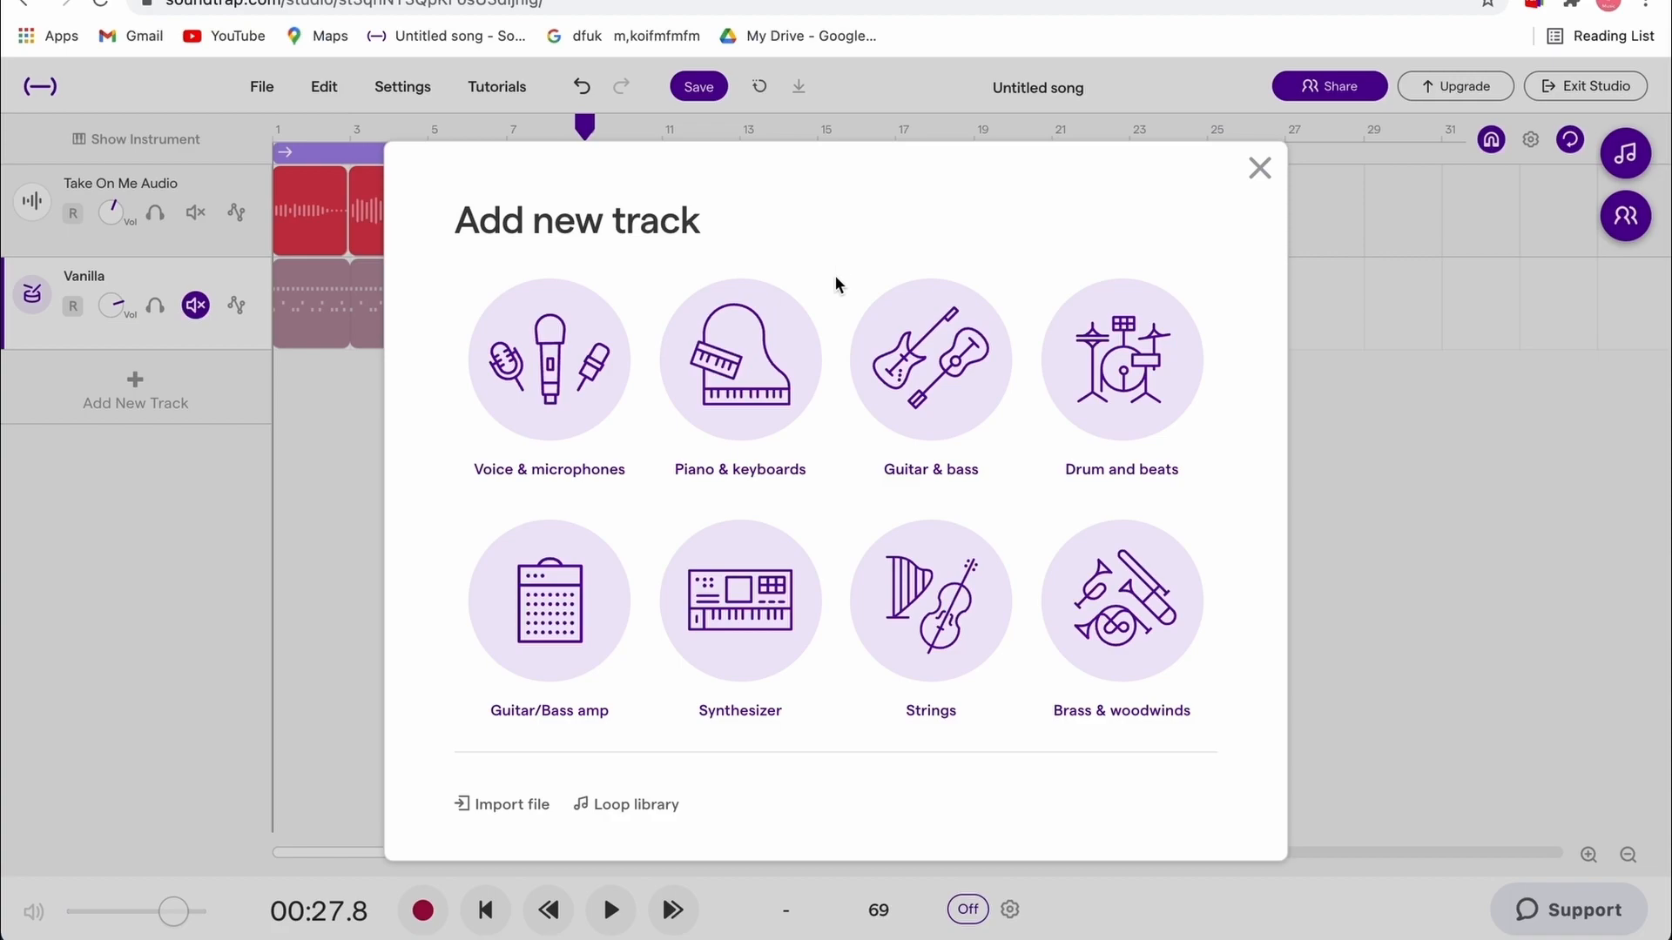
pyautogui.click(760, 390)
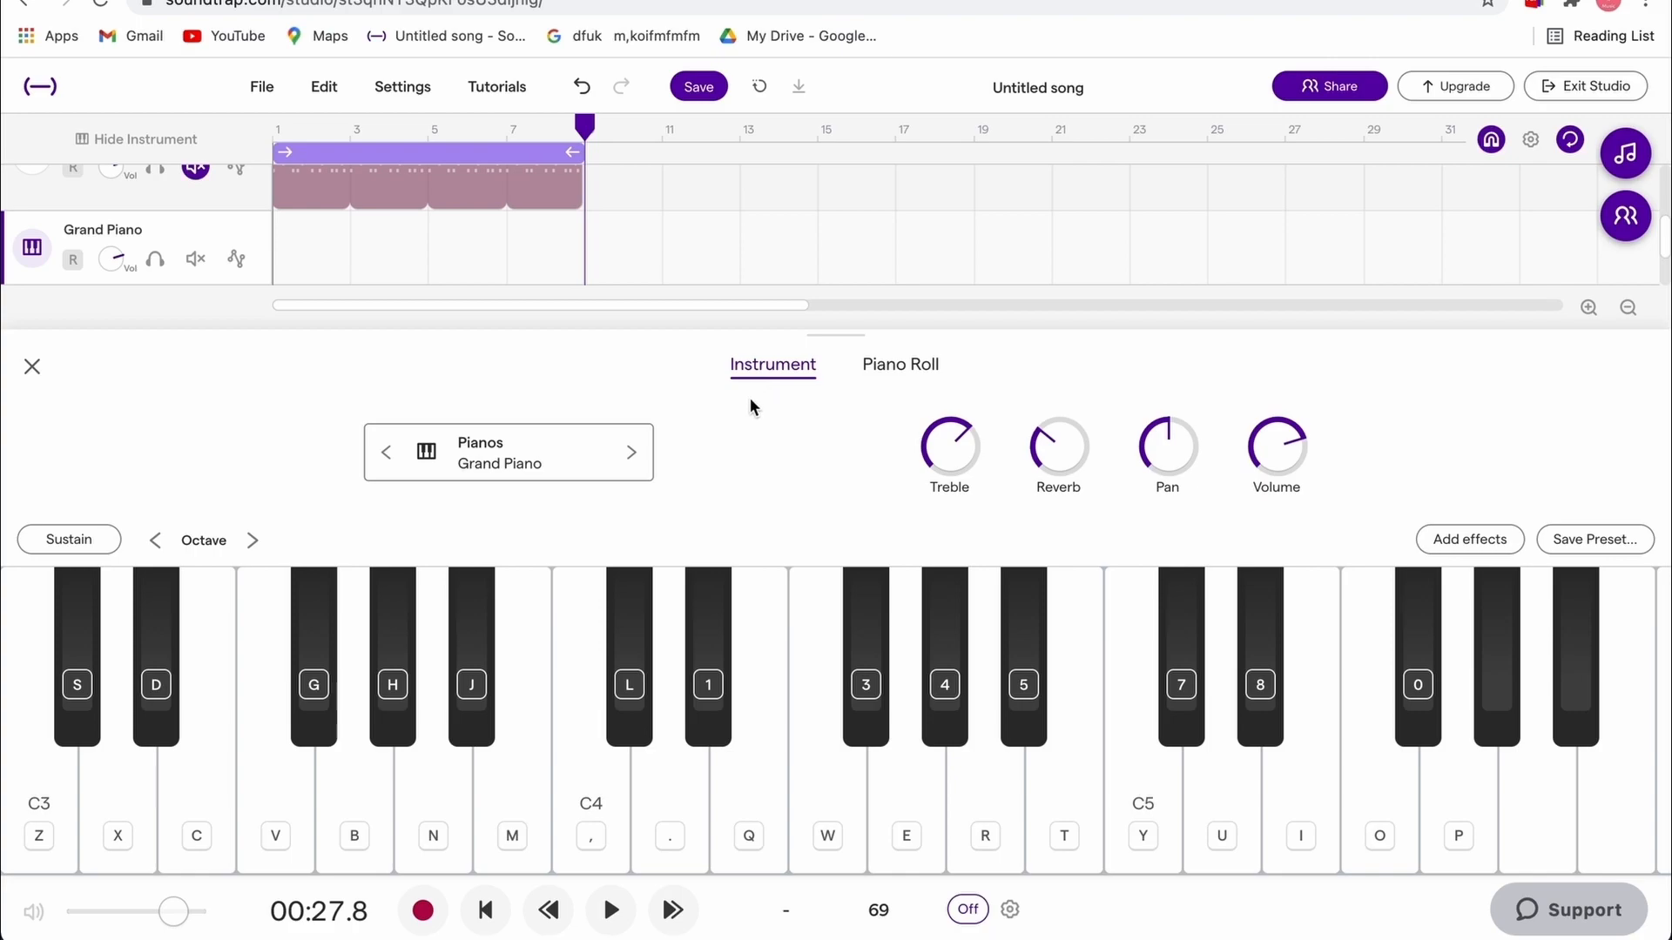
pyautogui.click(73, 260)
pyautogui.click(253, 541)
pyautogui.click(155, 541)
pyautogui.click(155, 541)
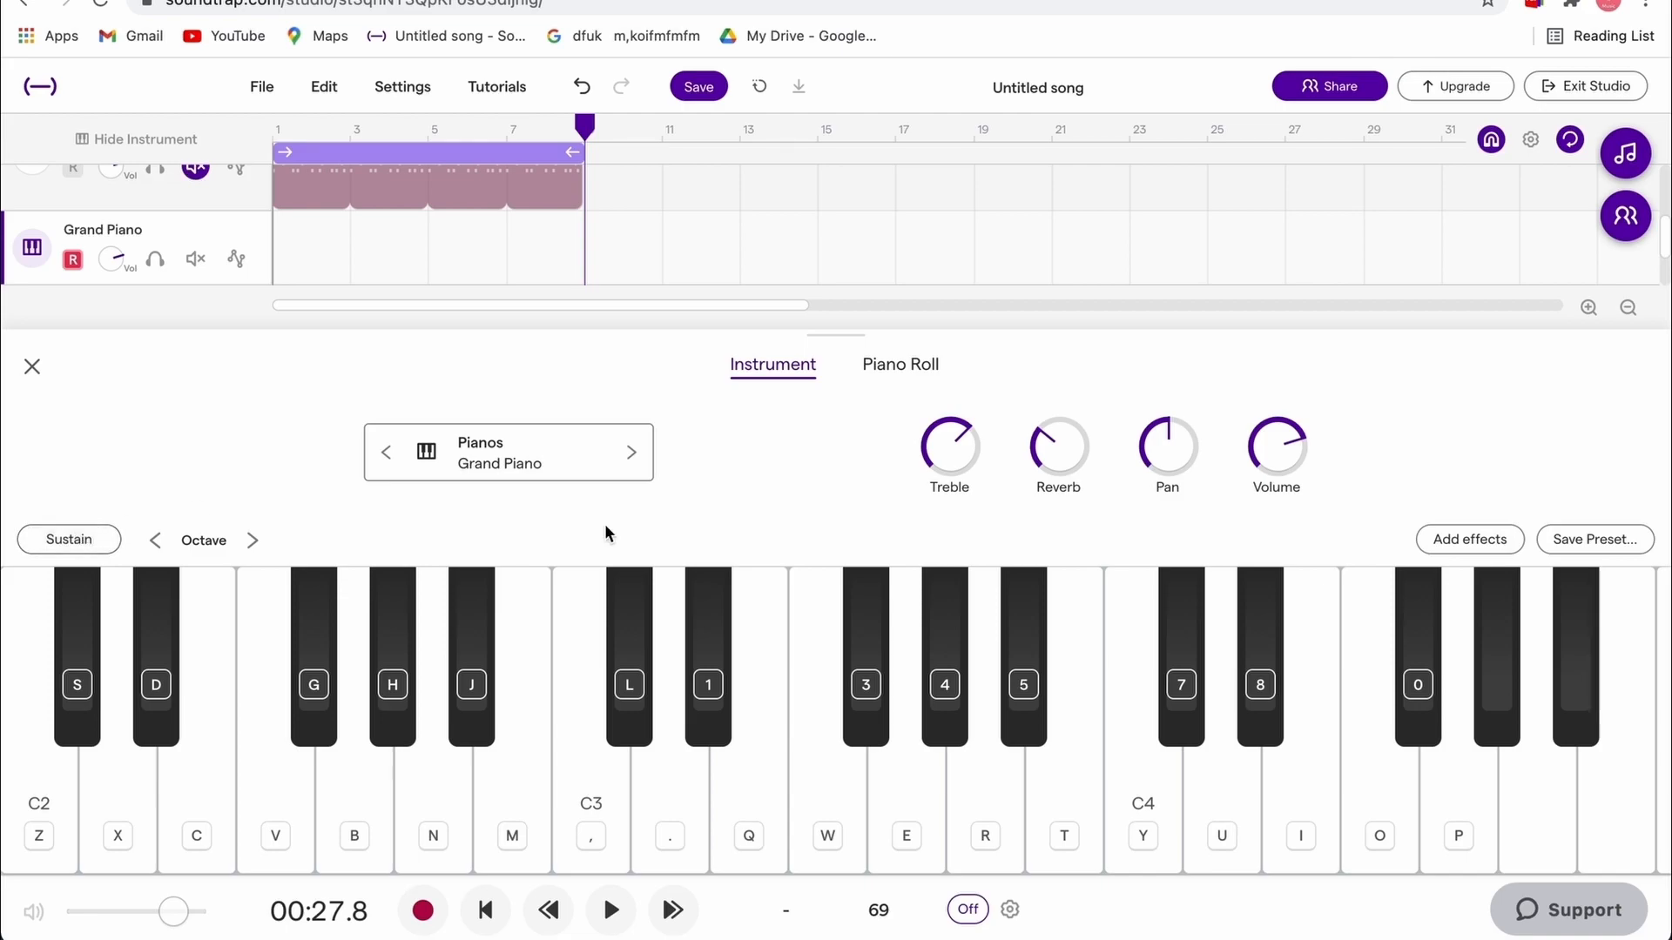
# - Switch to the Piano Roll and create an empty one-bar Grand Piano region at bar 1
pyautogui.click(912, 372)
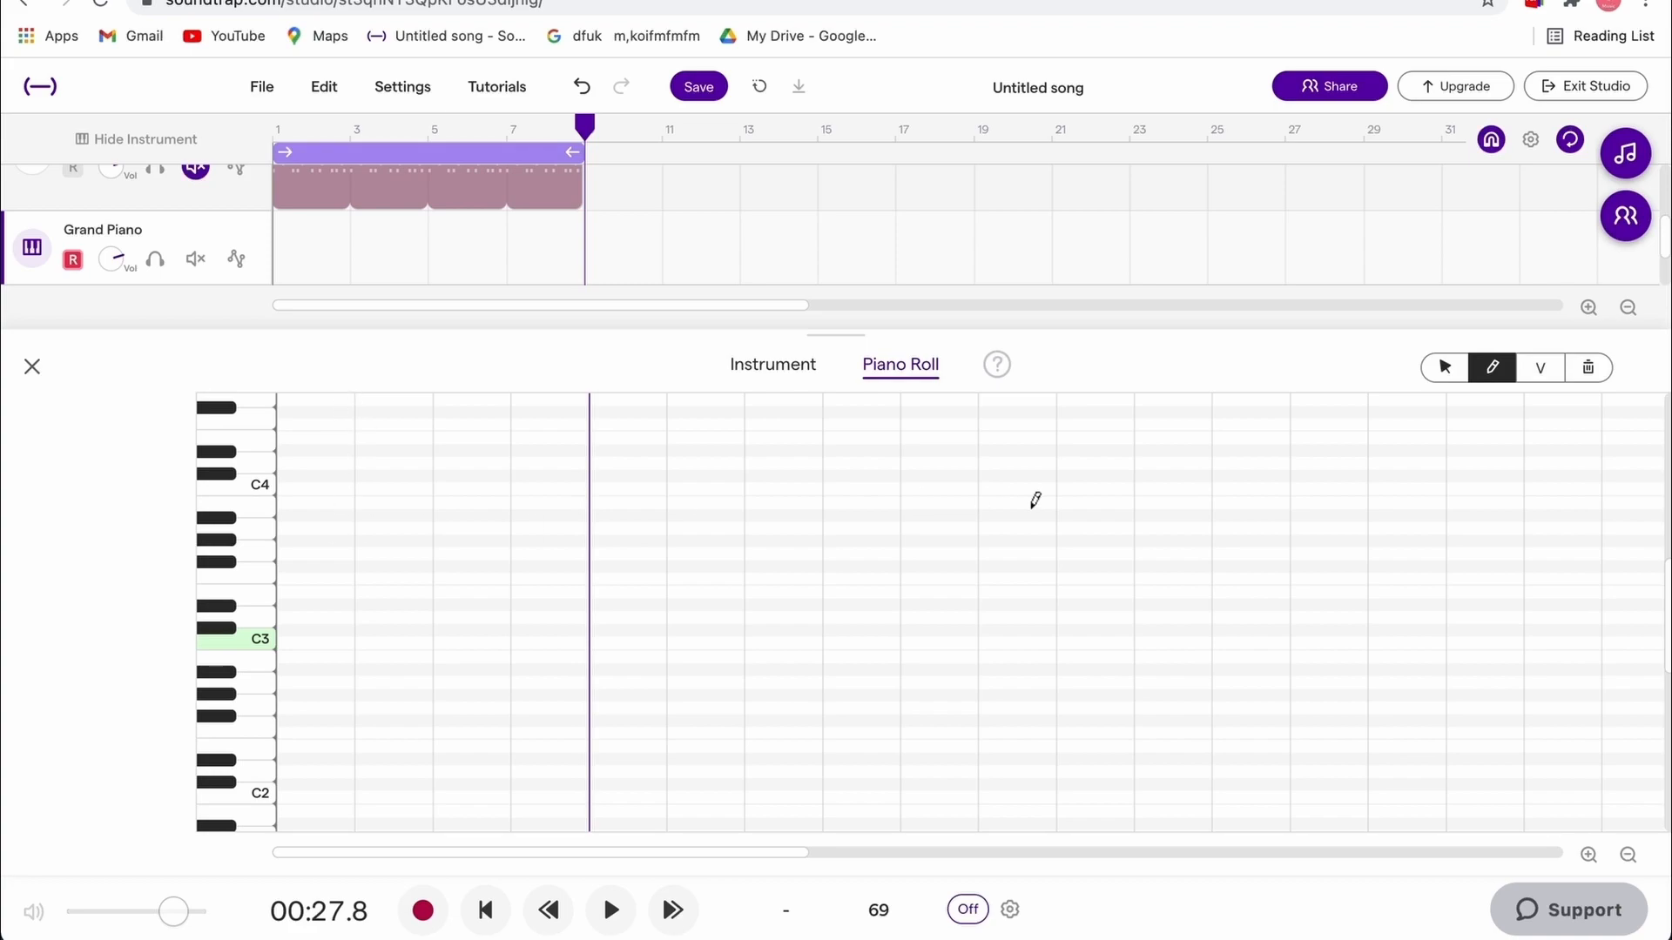
pyautogui.click(1448, 372)
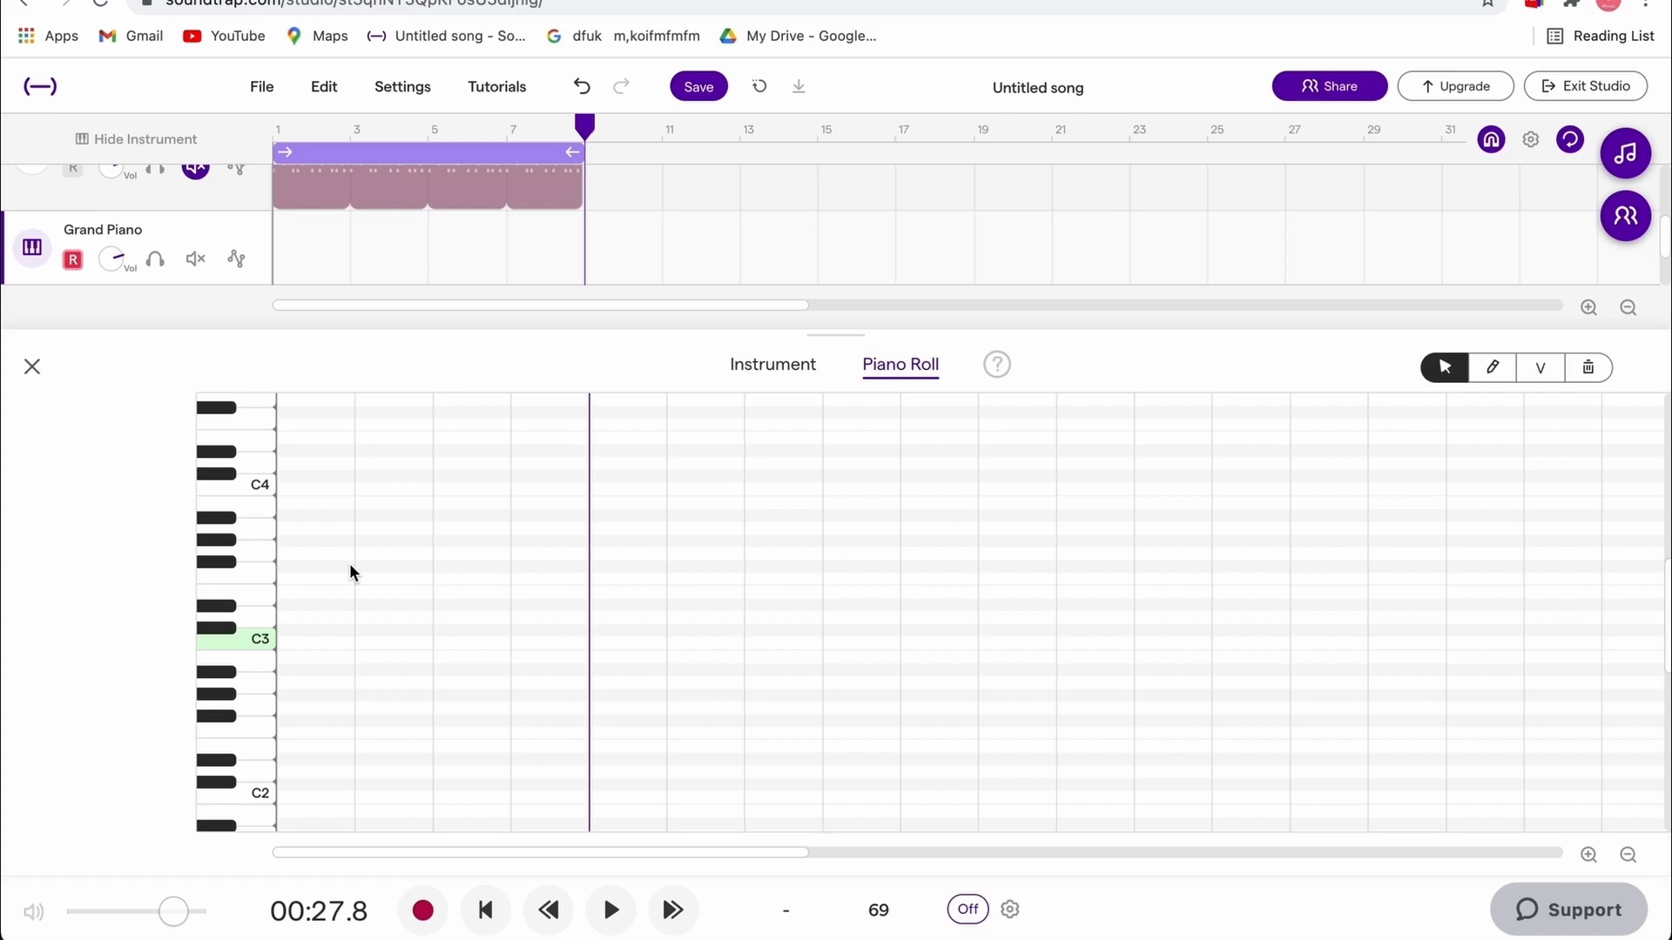
pyautogui.moveTo(325, 256)
pyautogui.click(298, 251)
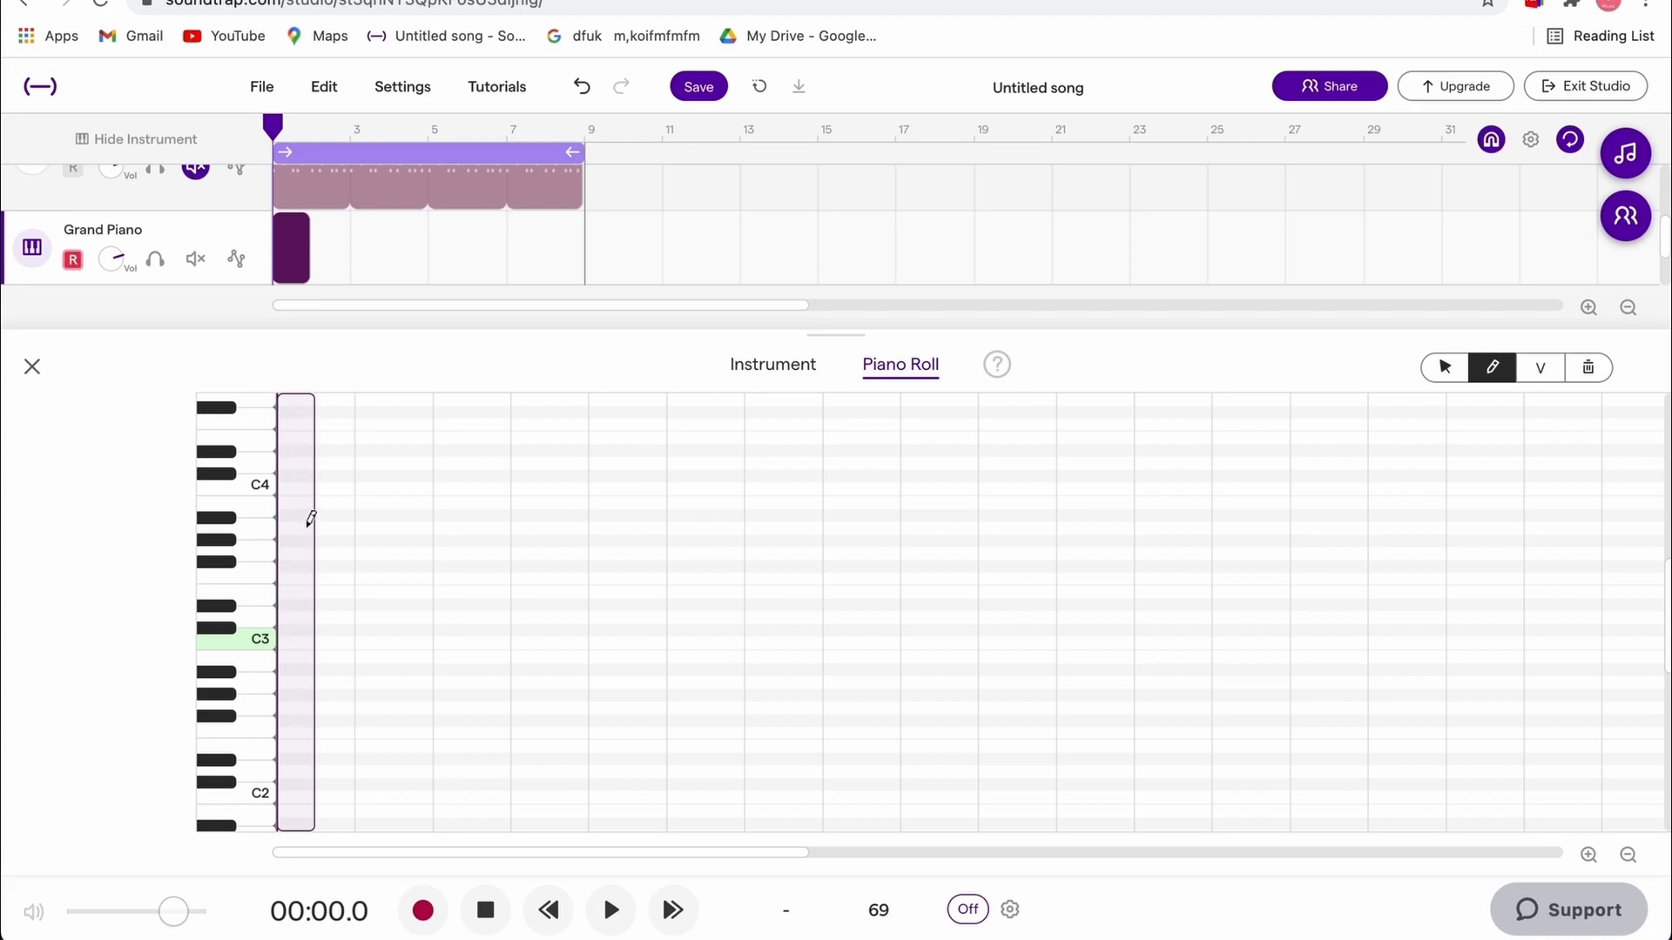
# - Draw a row of short A3 notes across bar 1 of the piano region and play them back
pyautogui.click(1588, 854)
pyautogui.click(1404, 810)
pyautogui.click(1404, 809)
pyautogui.click(1404, 810)
pyautogui.click(1404, 810)
pyautogui.click(1403, 809)
pyautogui.click(1403, 810)
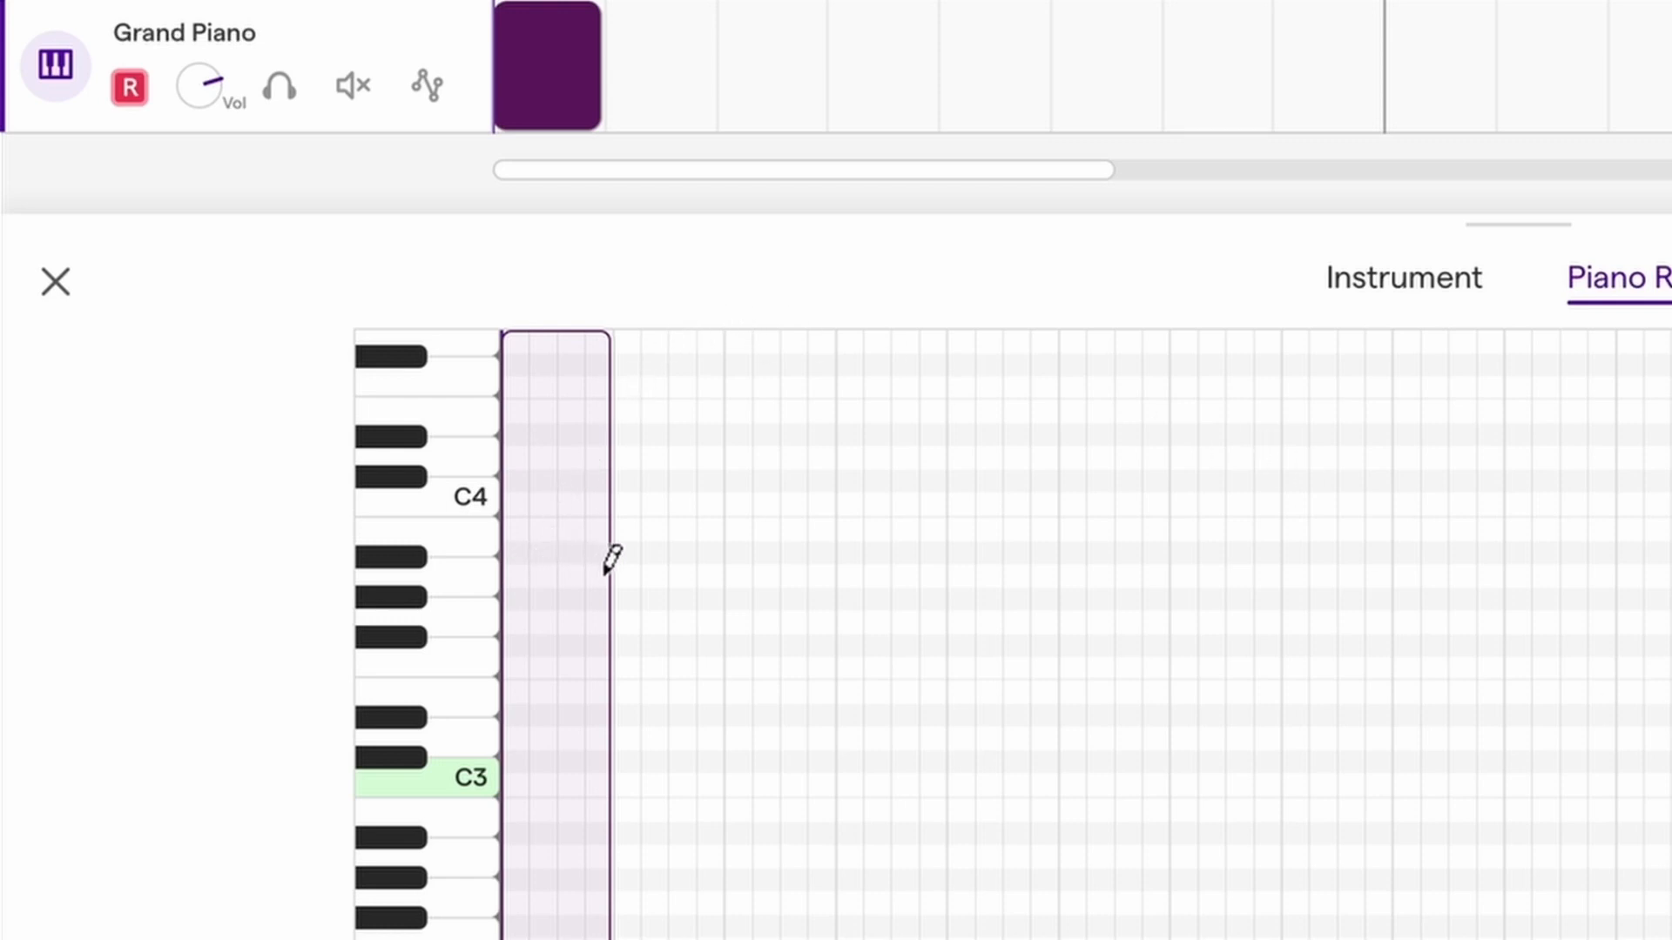
pyautogui.click(516, 574)
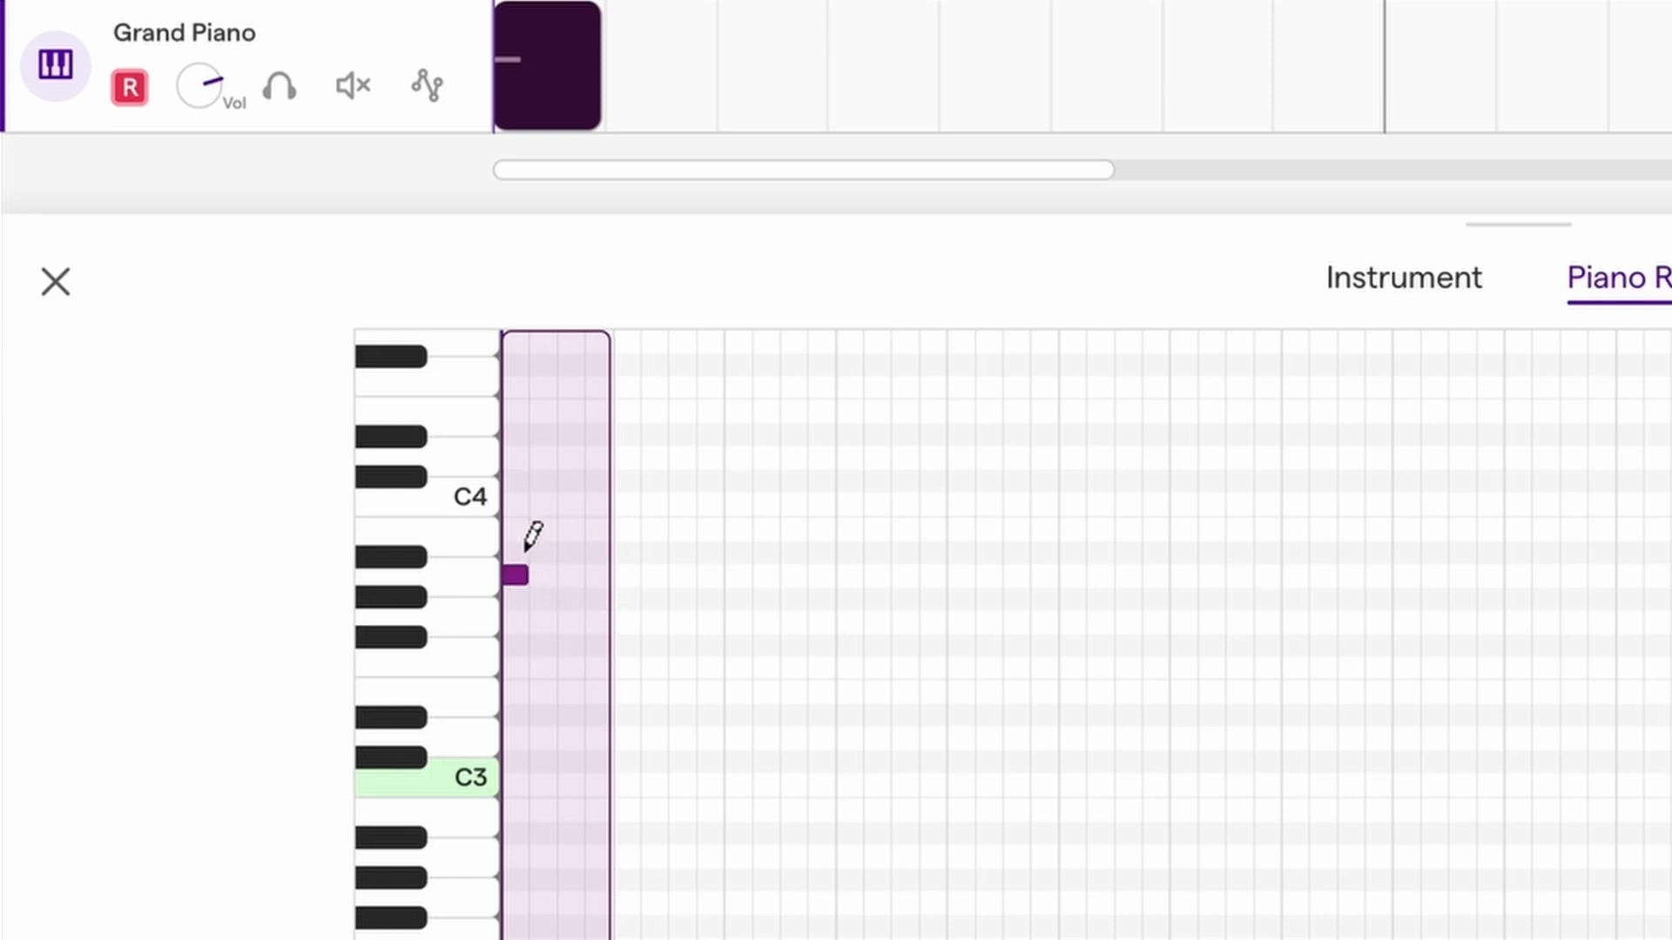
pyautogui.click(542, 575)
pyautogui.click(581, 574)
pyautogui.press('space')
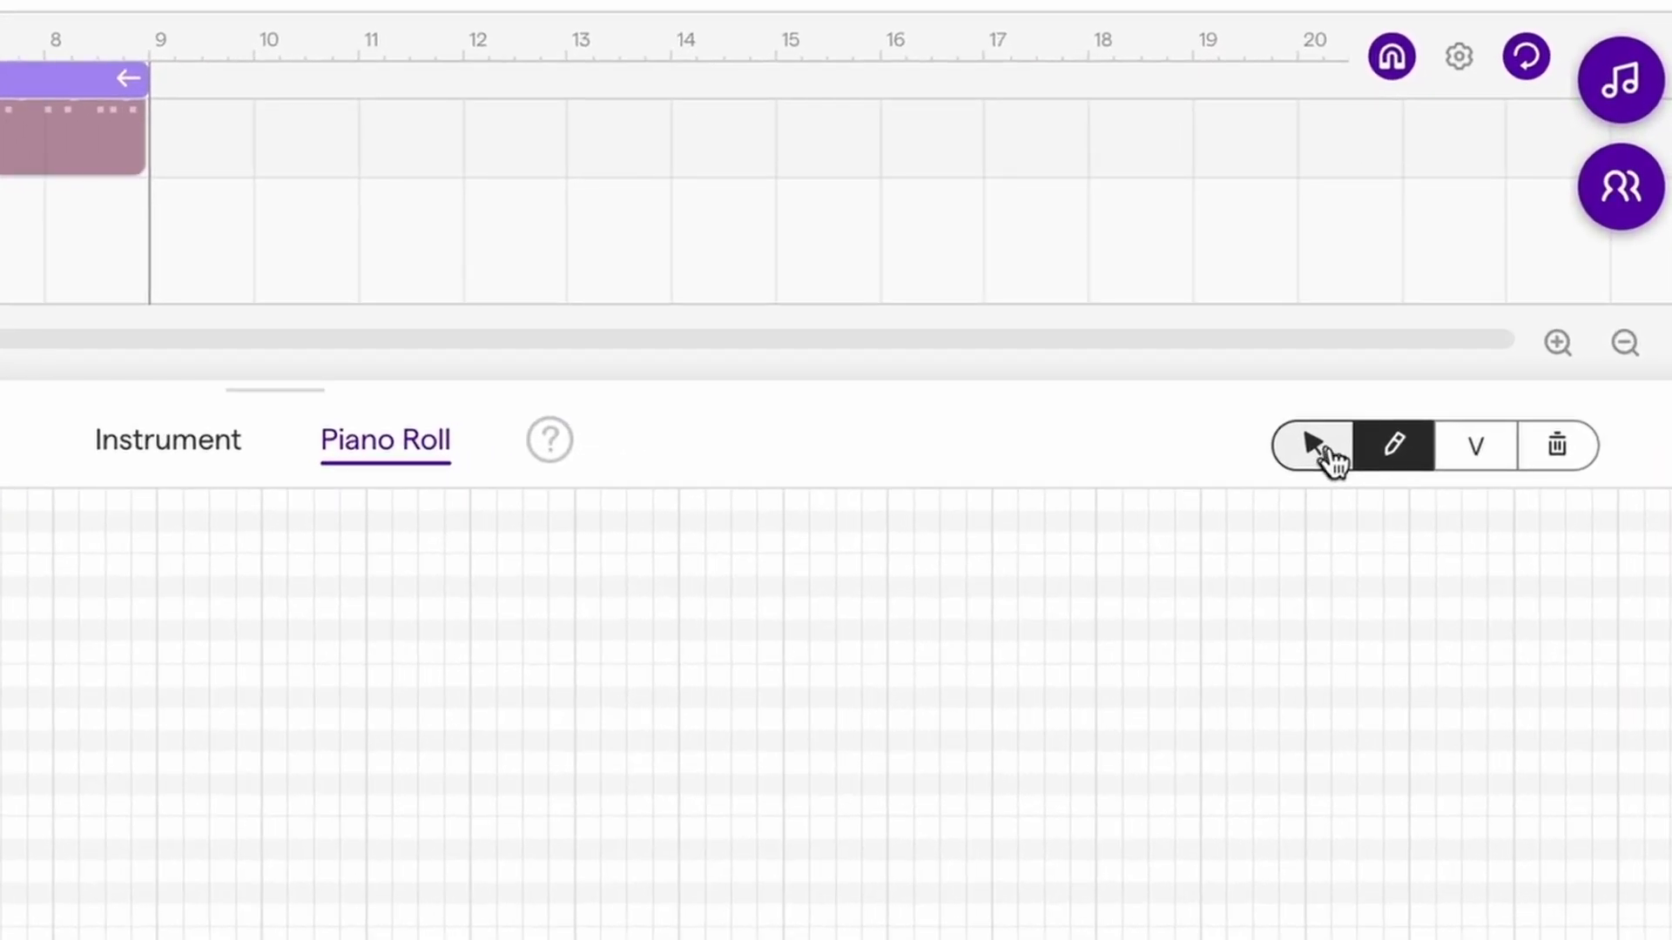
# - Select and delete all the A3 notes in the bar 1 piano region
pyautogui.click(1327, 453)
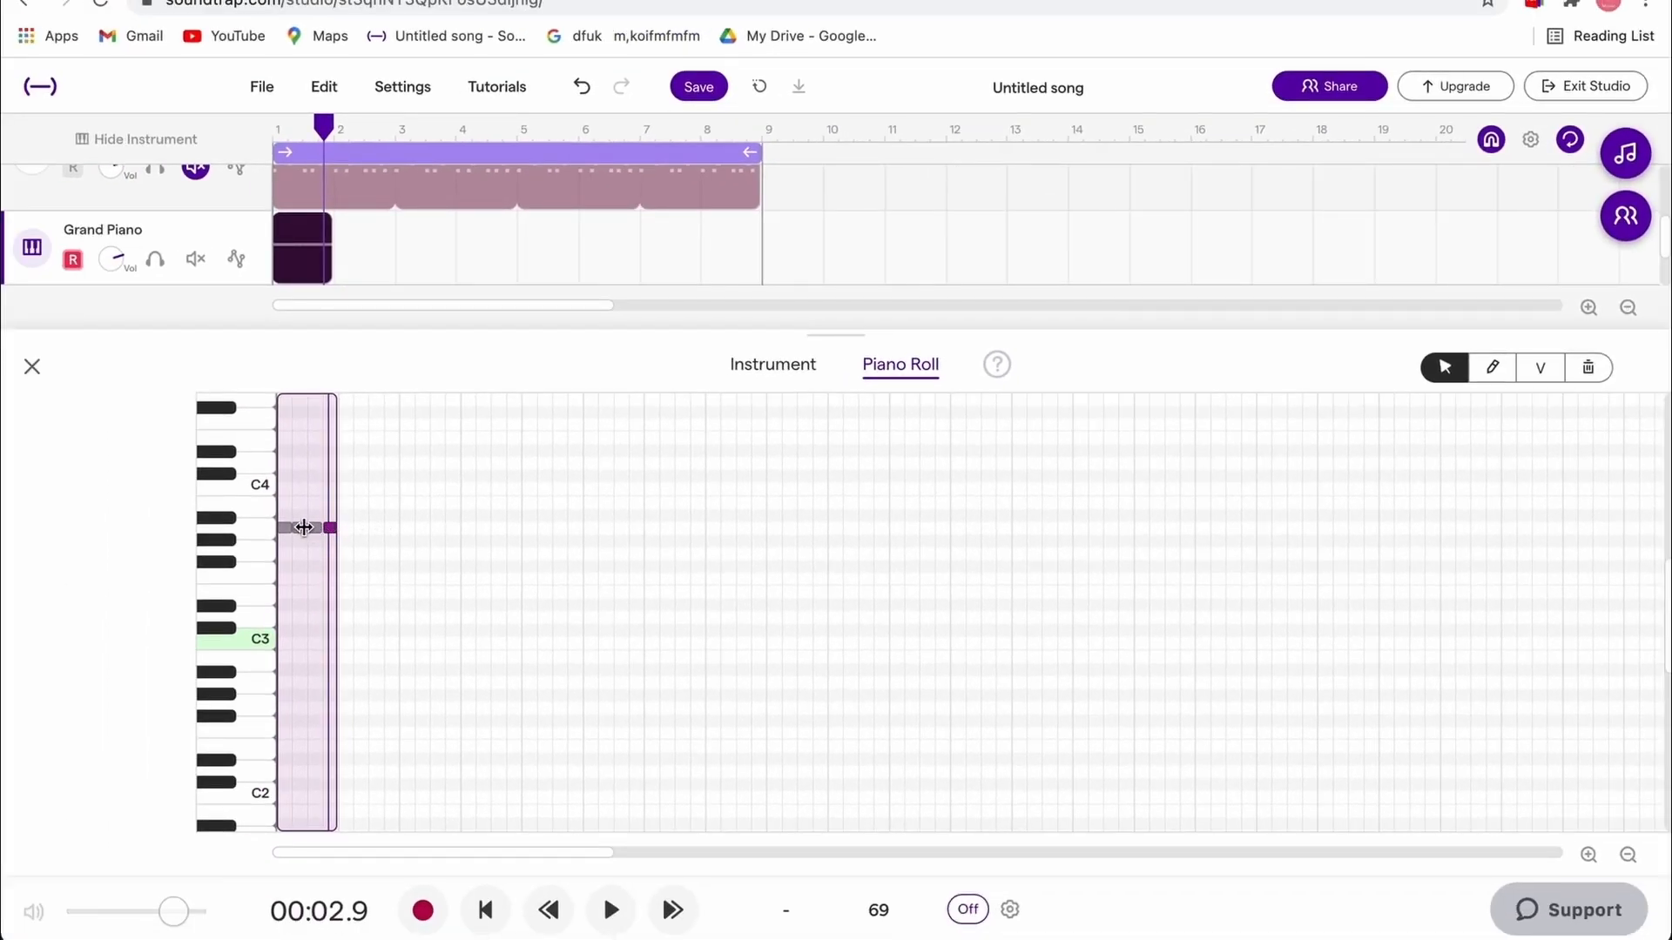
pyautogui.click(304, 527)
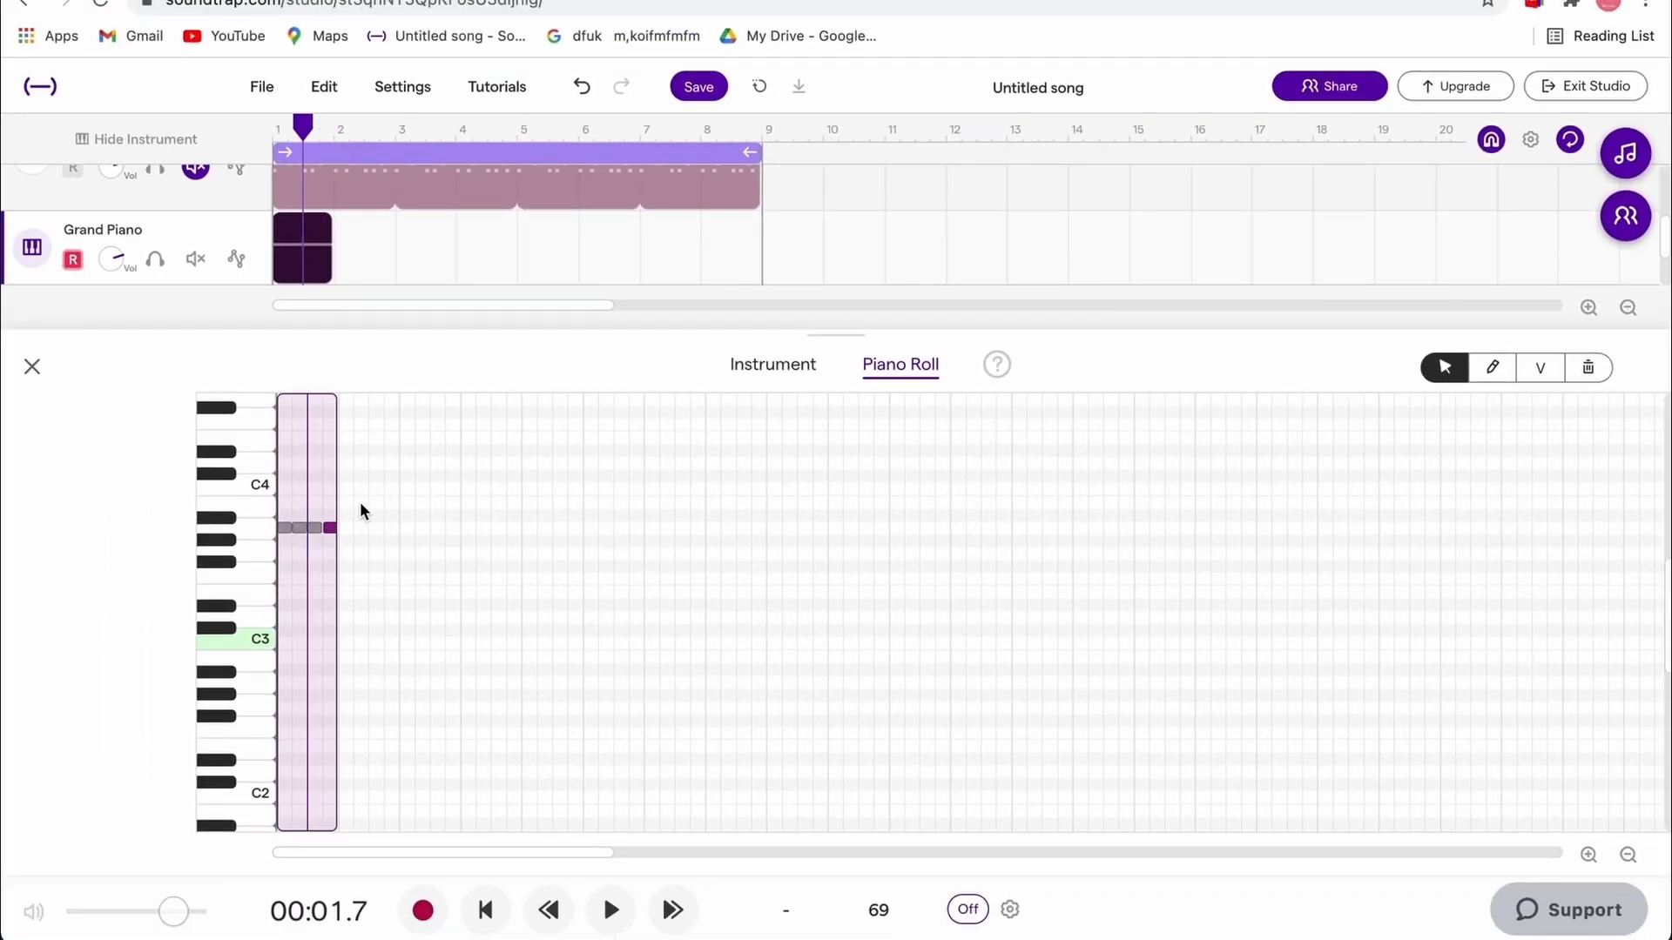
pyautogui.moveTo(315, 485); pyautogui.dragTo(336, 564)
pyautogui.press('Delete')
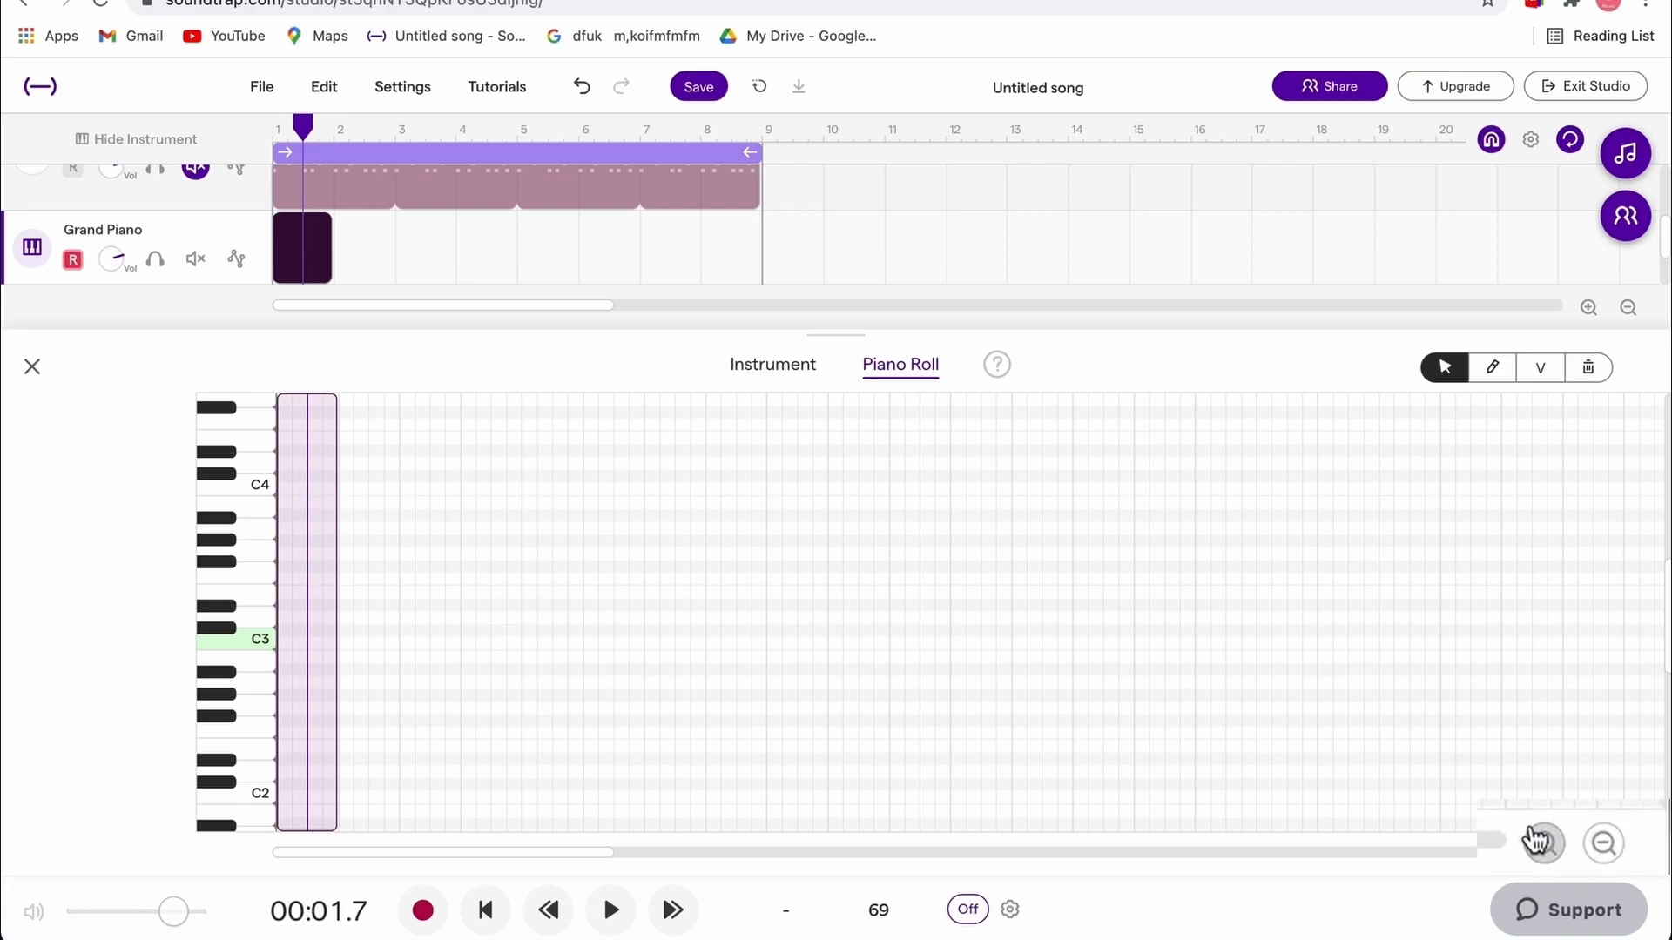
# - Place an A3 note at the start of bar 1 and lengthen it to half a bar
pyautogui.click(1589, 855)
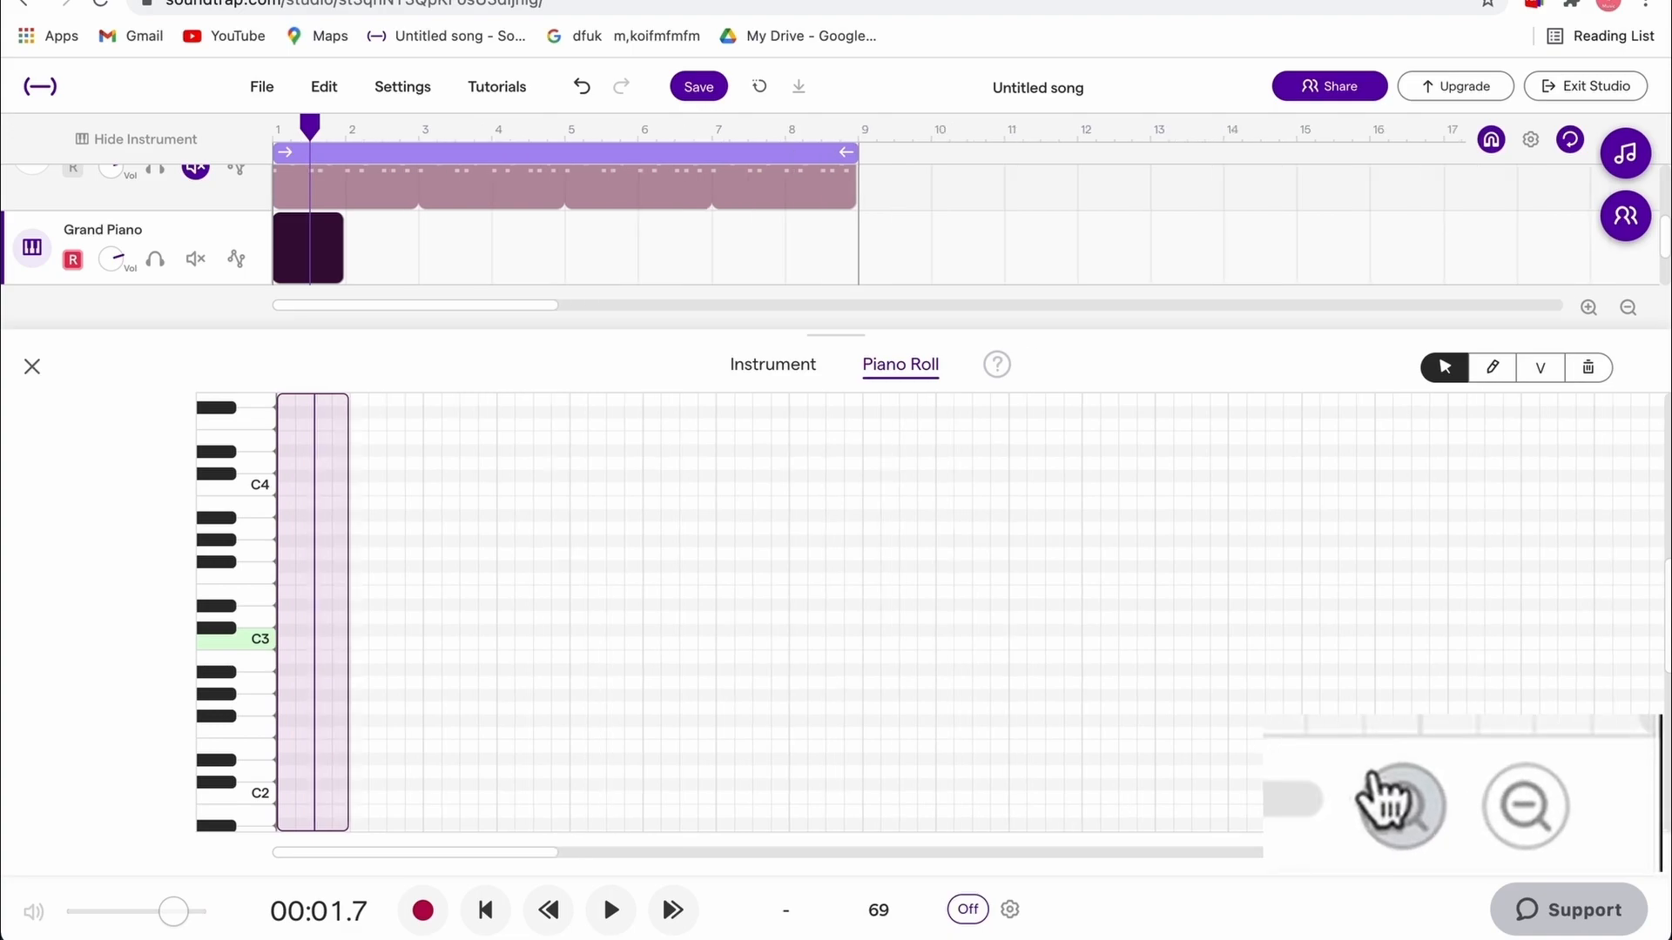
pyautogui.click(1589, 855)
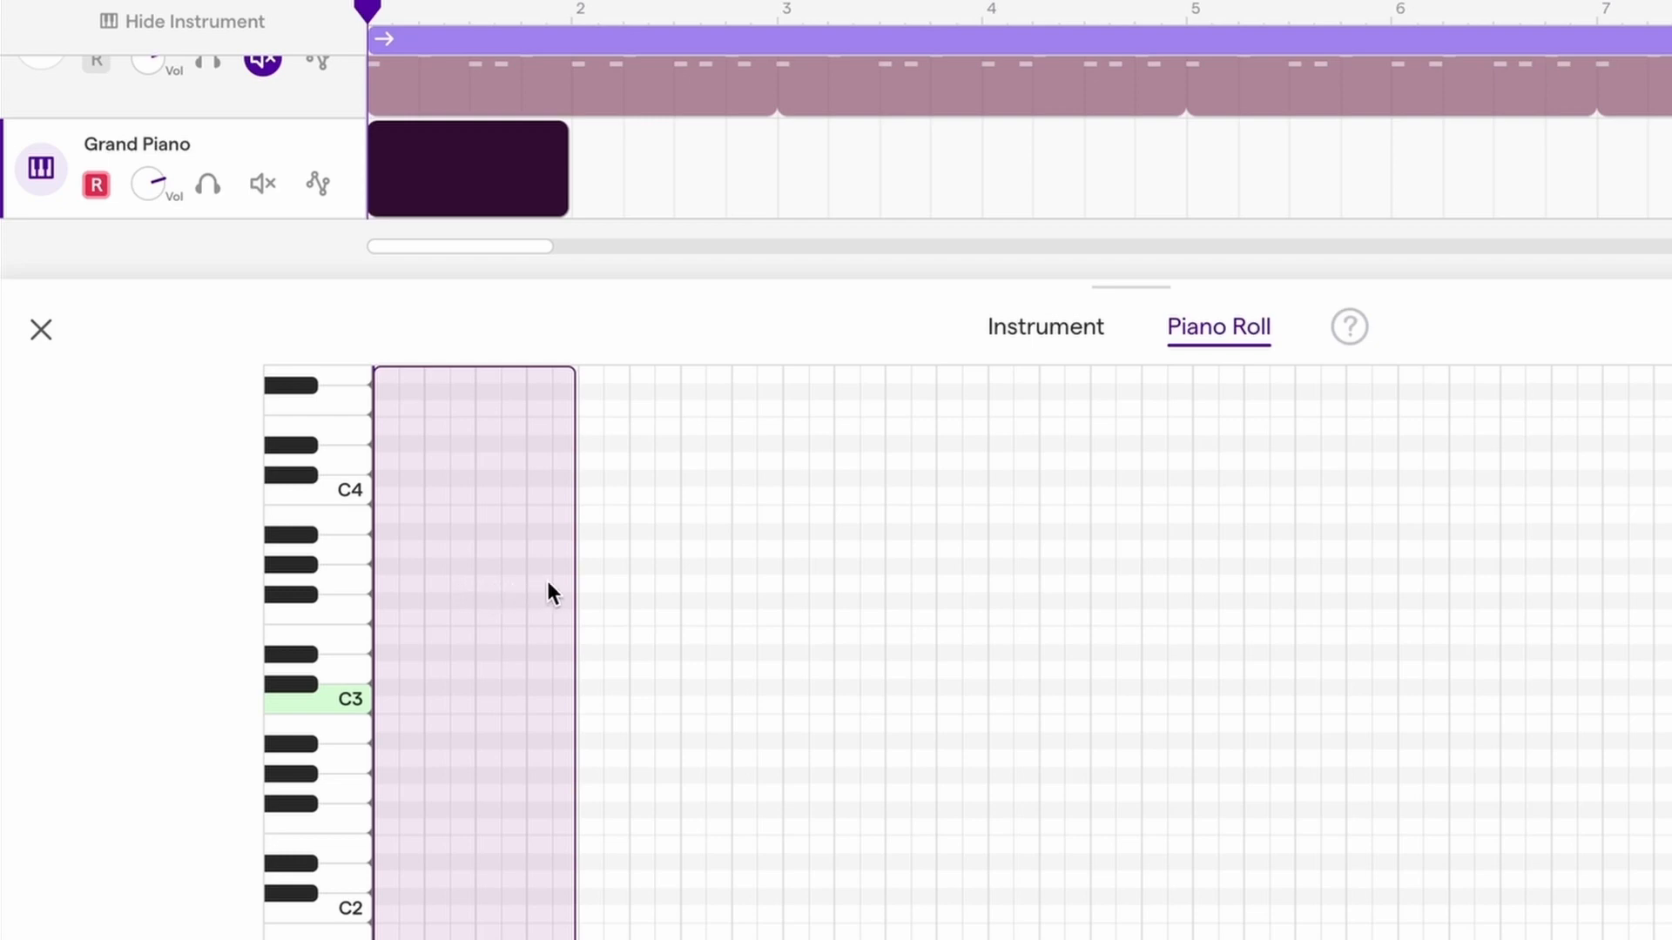
pyautogui.scroll(2, 387, 552)
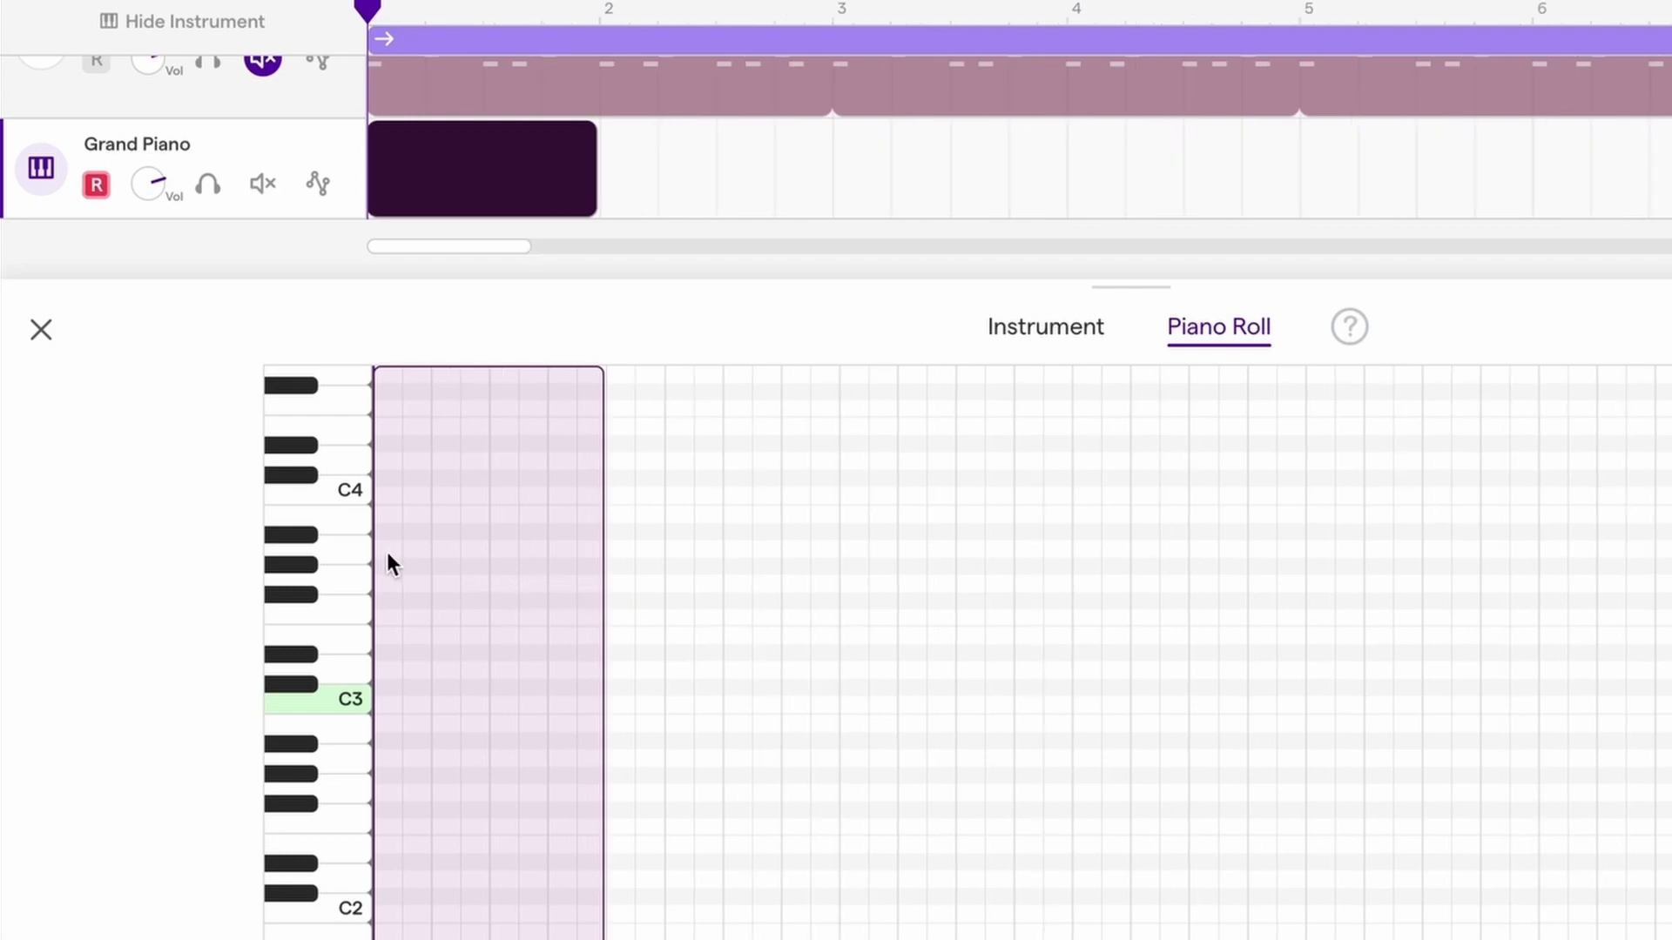
pyautogui.click(384, 550)
pyautogui.moveTo(423, 550); pyautogui.dragTo(484, 575)
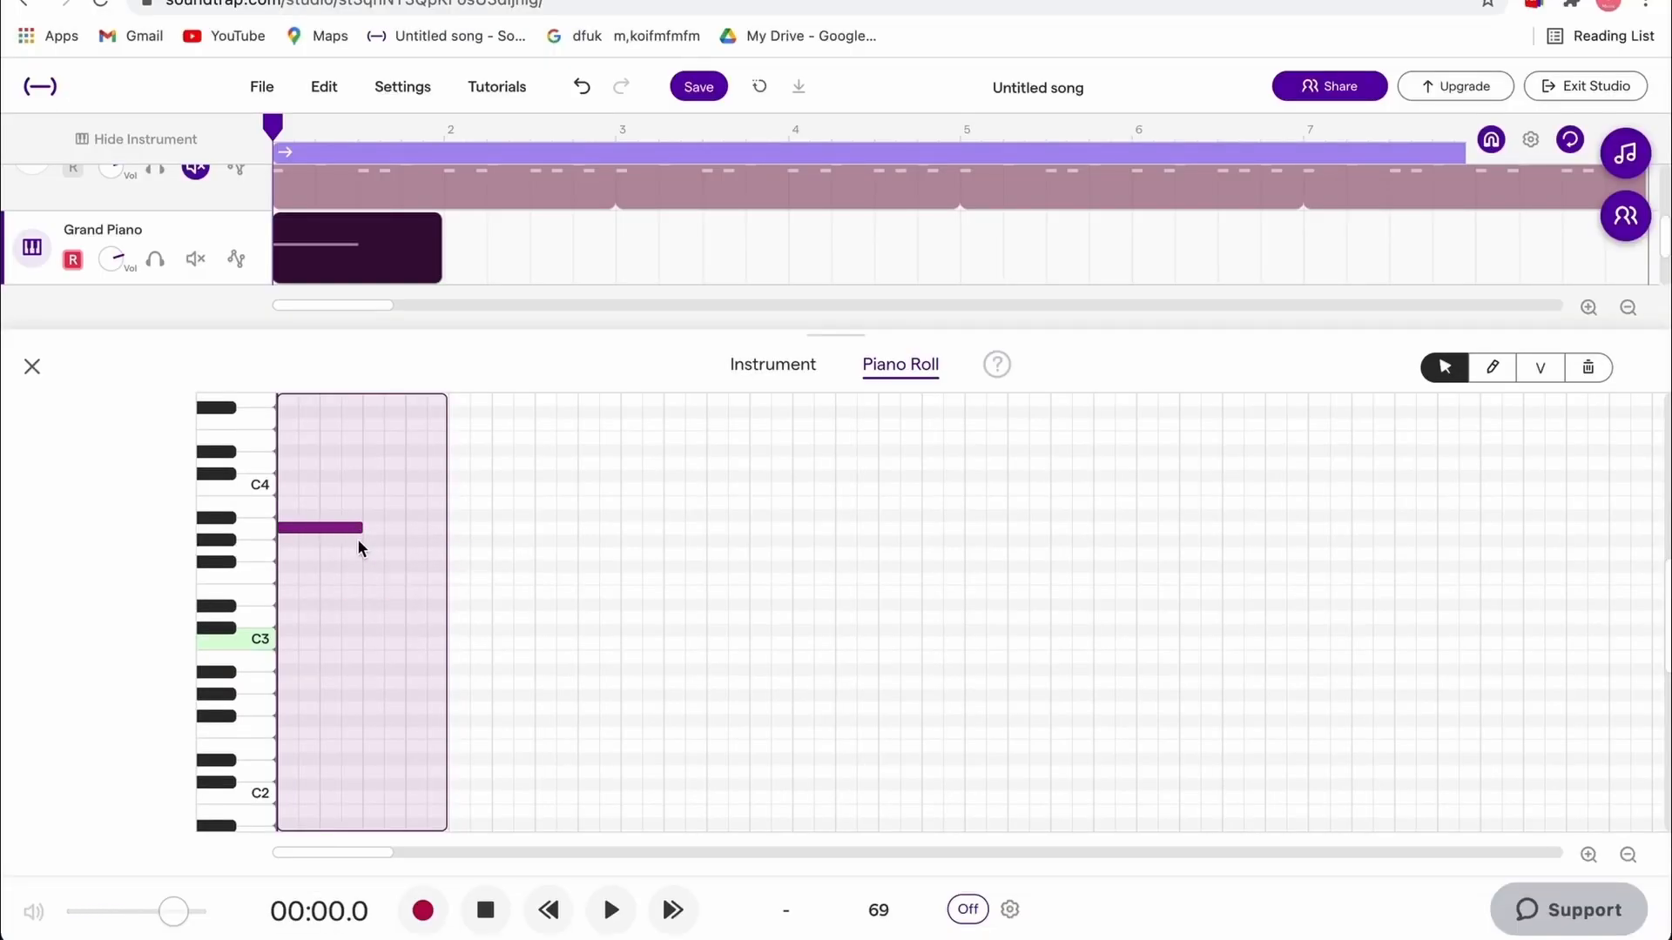
# - Complete the first chord with half-bar notes on C#4, E4, A2 and A1 at the start of bar 1
pyautogui.doubleClick(291, 475)
pyautogui.doubleClick(290, 434)
pyautogui.doubleClick(290, 682)
pyautogui.scroll(-1, 289, 782)
pyautogui.doubleClick(290, 797)
pyautogui.scroll(2, 433, 608)
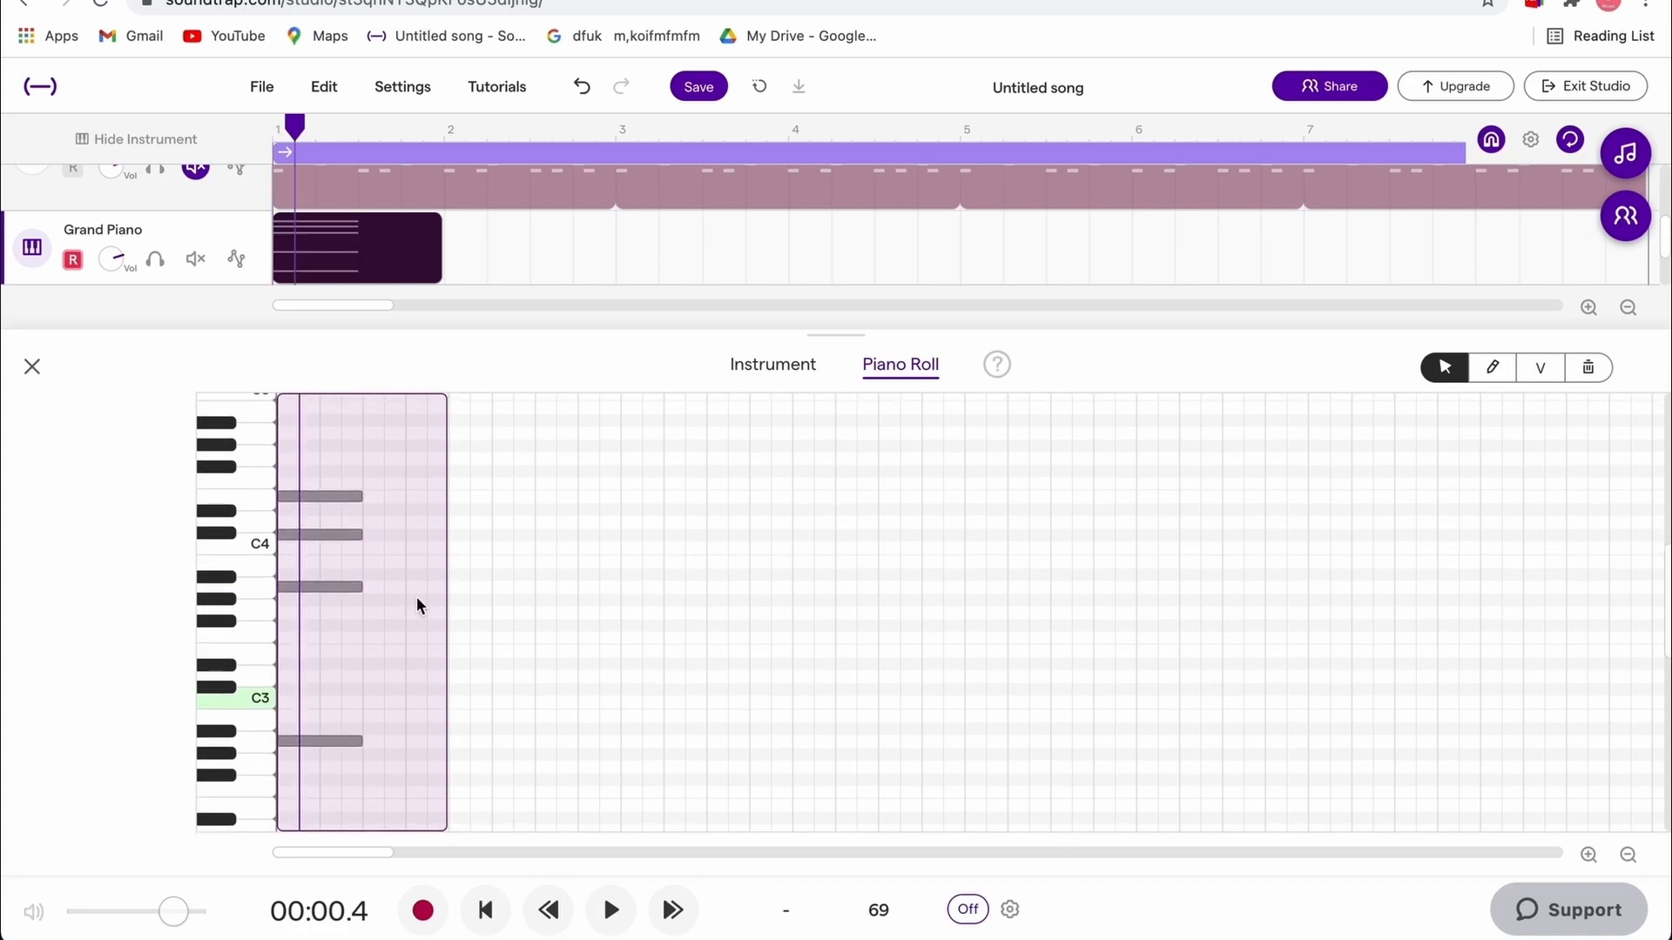
# - Build an E chord in the second half of bar 1 from half-bar notes on G#3, B3, E4, E2 and E1
pyautogui.doubleClick(370, 599)
pyautogui.doubleClick(370, 484)
pyautogui.doubleClick(386, 533)
pyautogui.moveTo(435, 483); pyautogui.dragTo(391, 564)
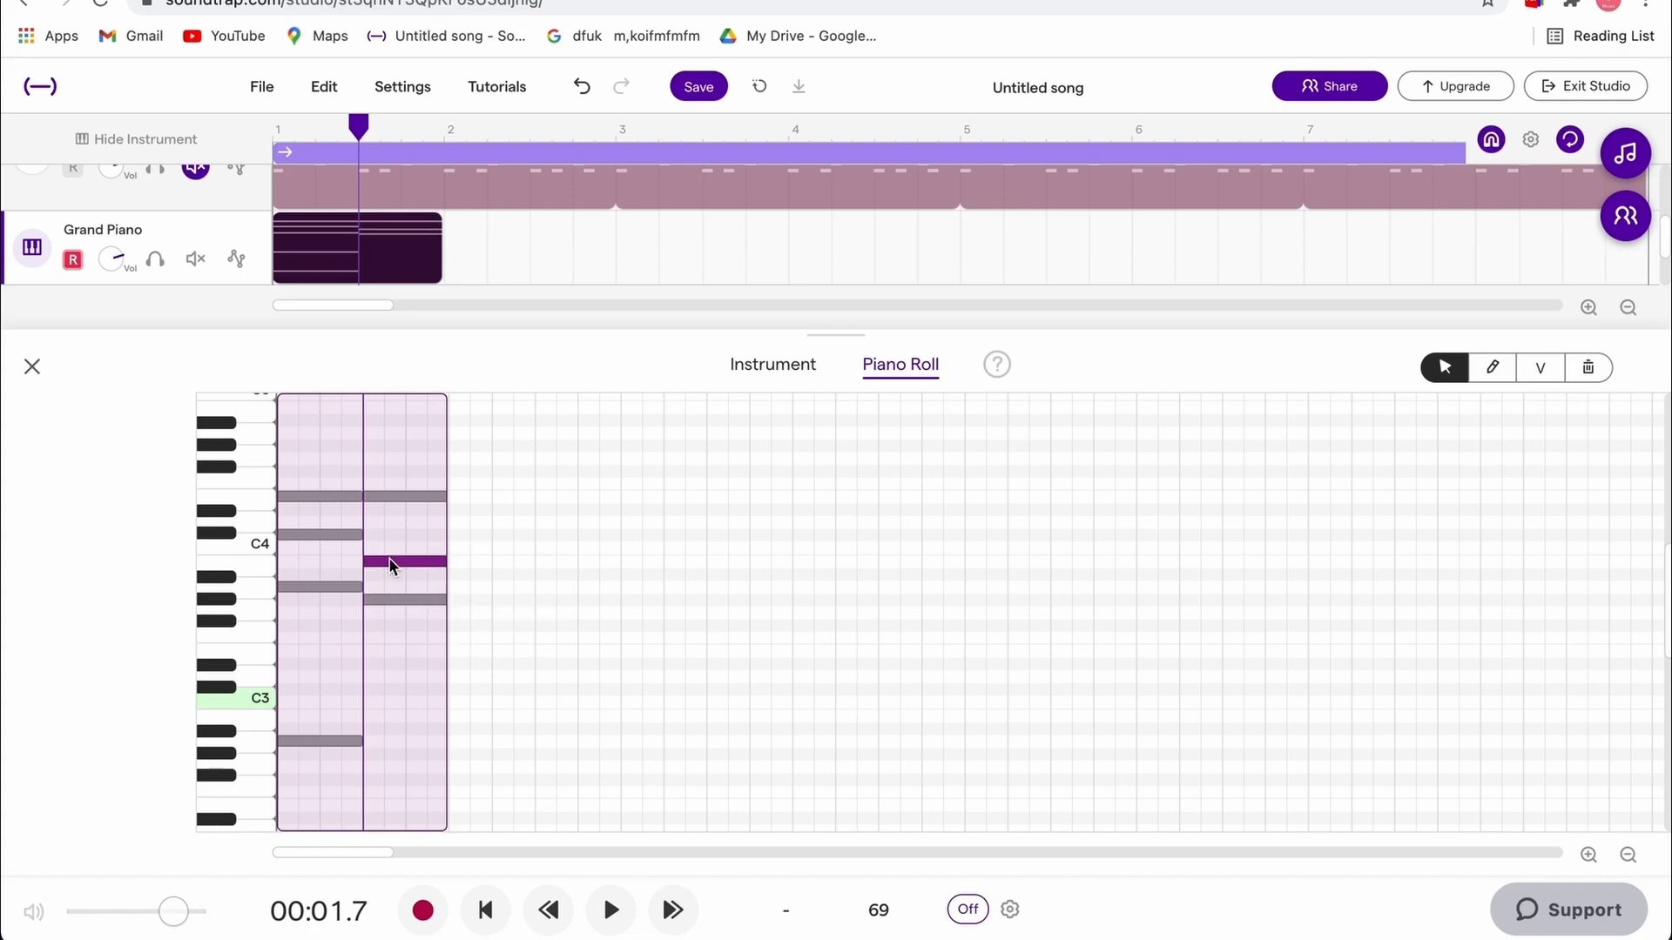
pyautogui.scroll(-2, 394, 660)
pyautogui.doubleClick(376, 695)
pyautogui.scroll(-2, 375, 701)
pyautogui.doubleClick(374, 700)
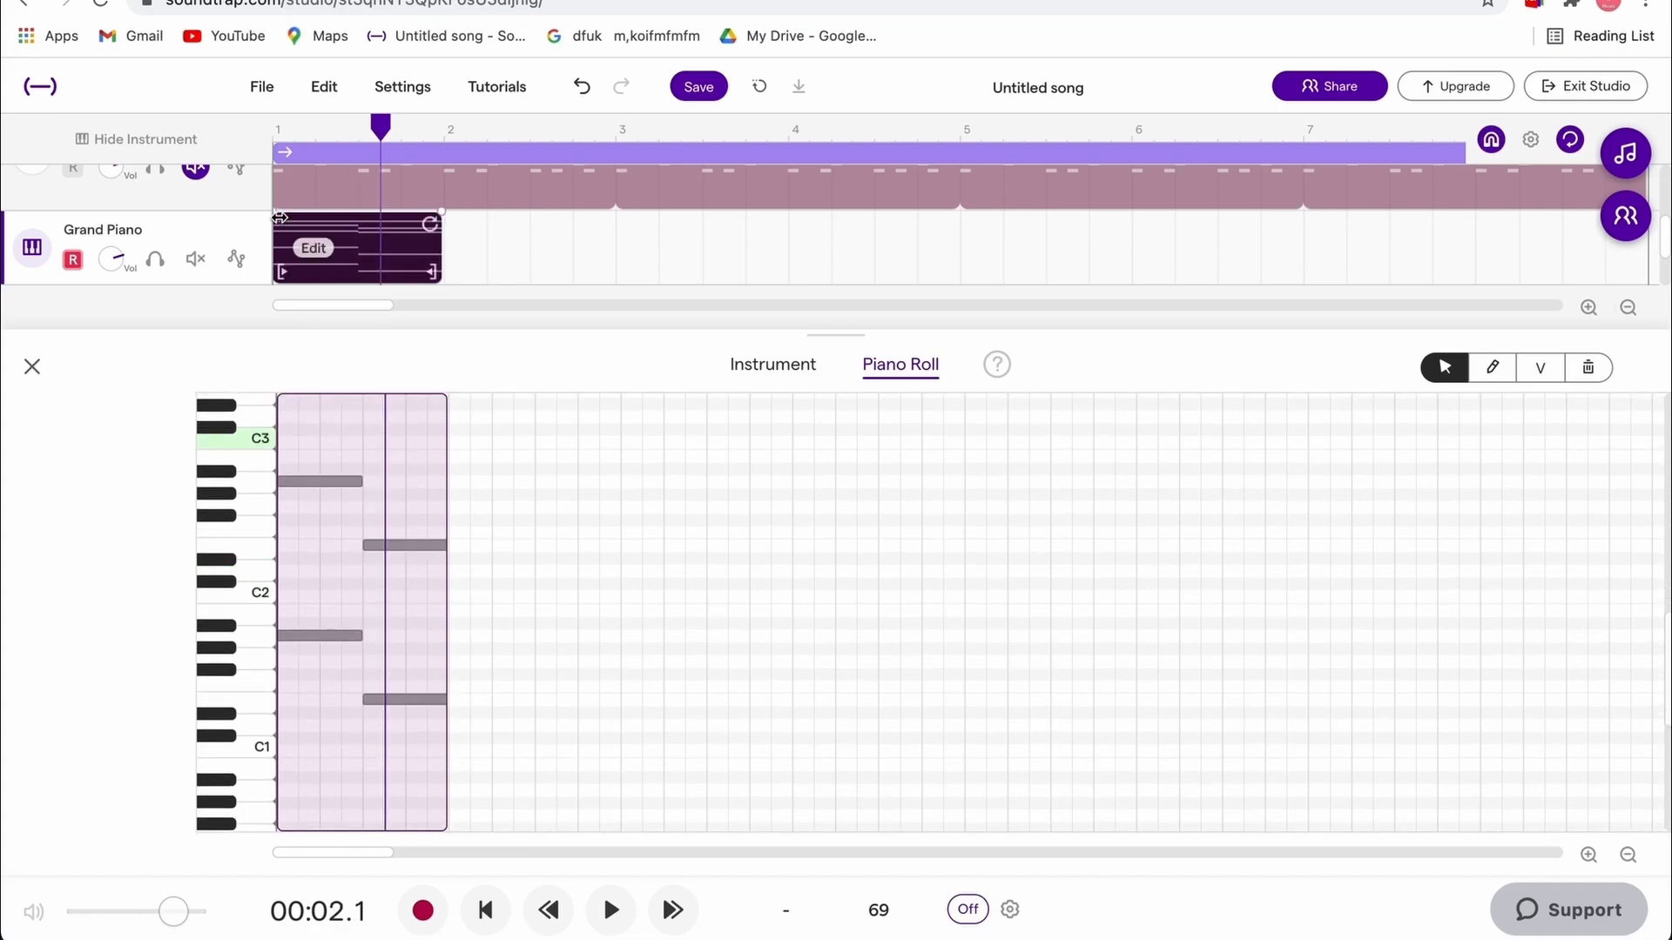
# - Play back the two piano chords from the start of bar 1
pyautogui.click(277, 126)
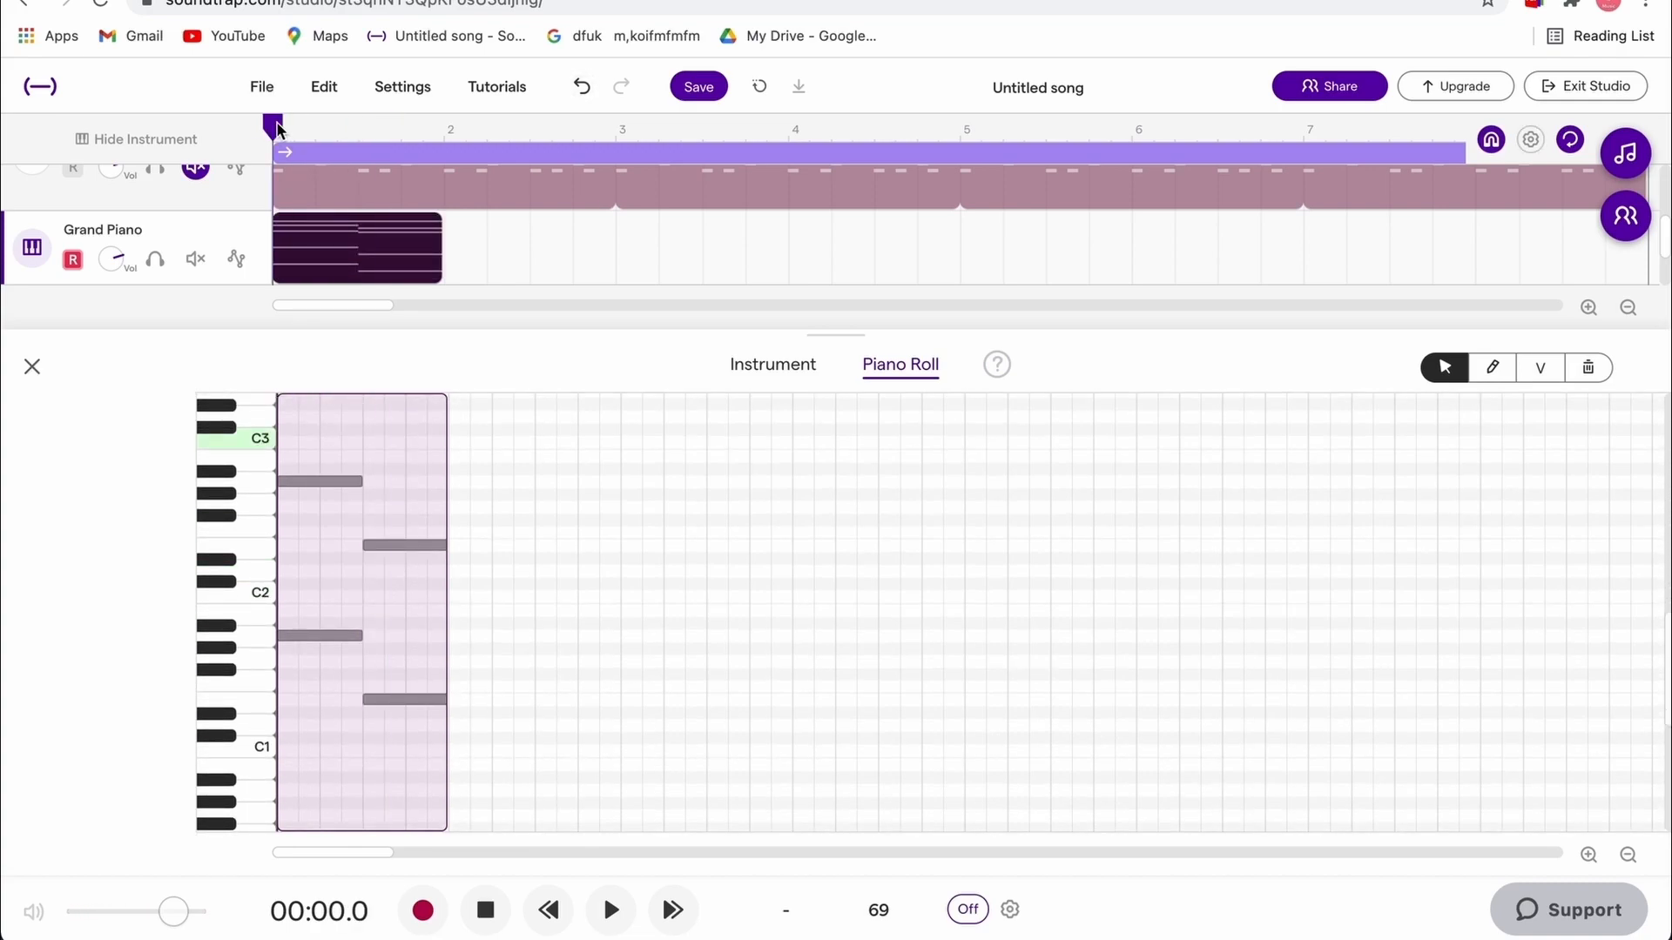
pyautogui.scroll(1, 351, 629)
pyautogui.press('space')
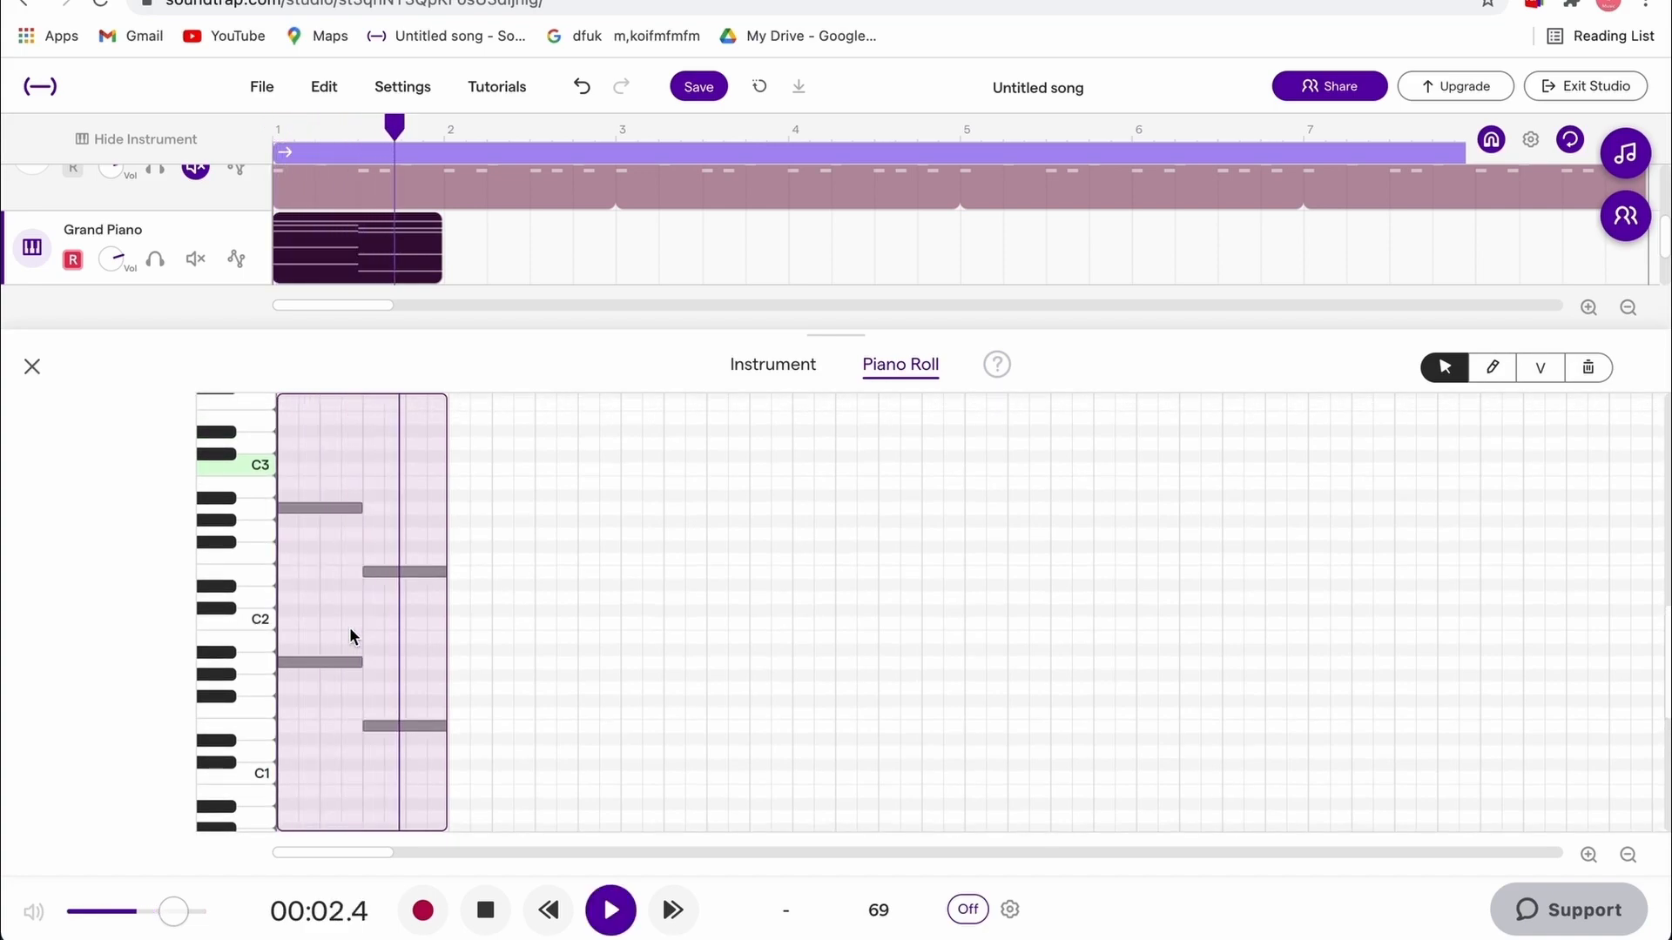
pyautogui.press('space')
# - Copy the bar 1 Grand Piano region and paste it at bar 2
pyautogui.click(370, 235)
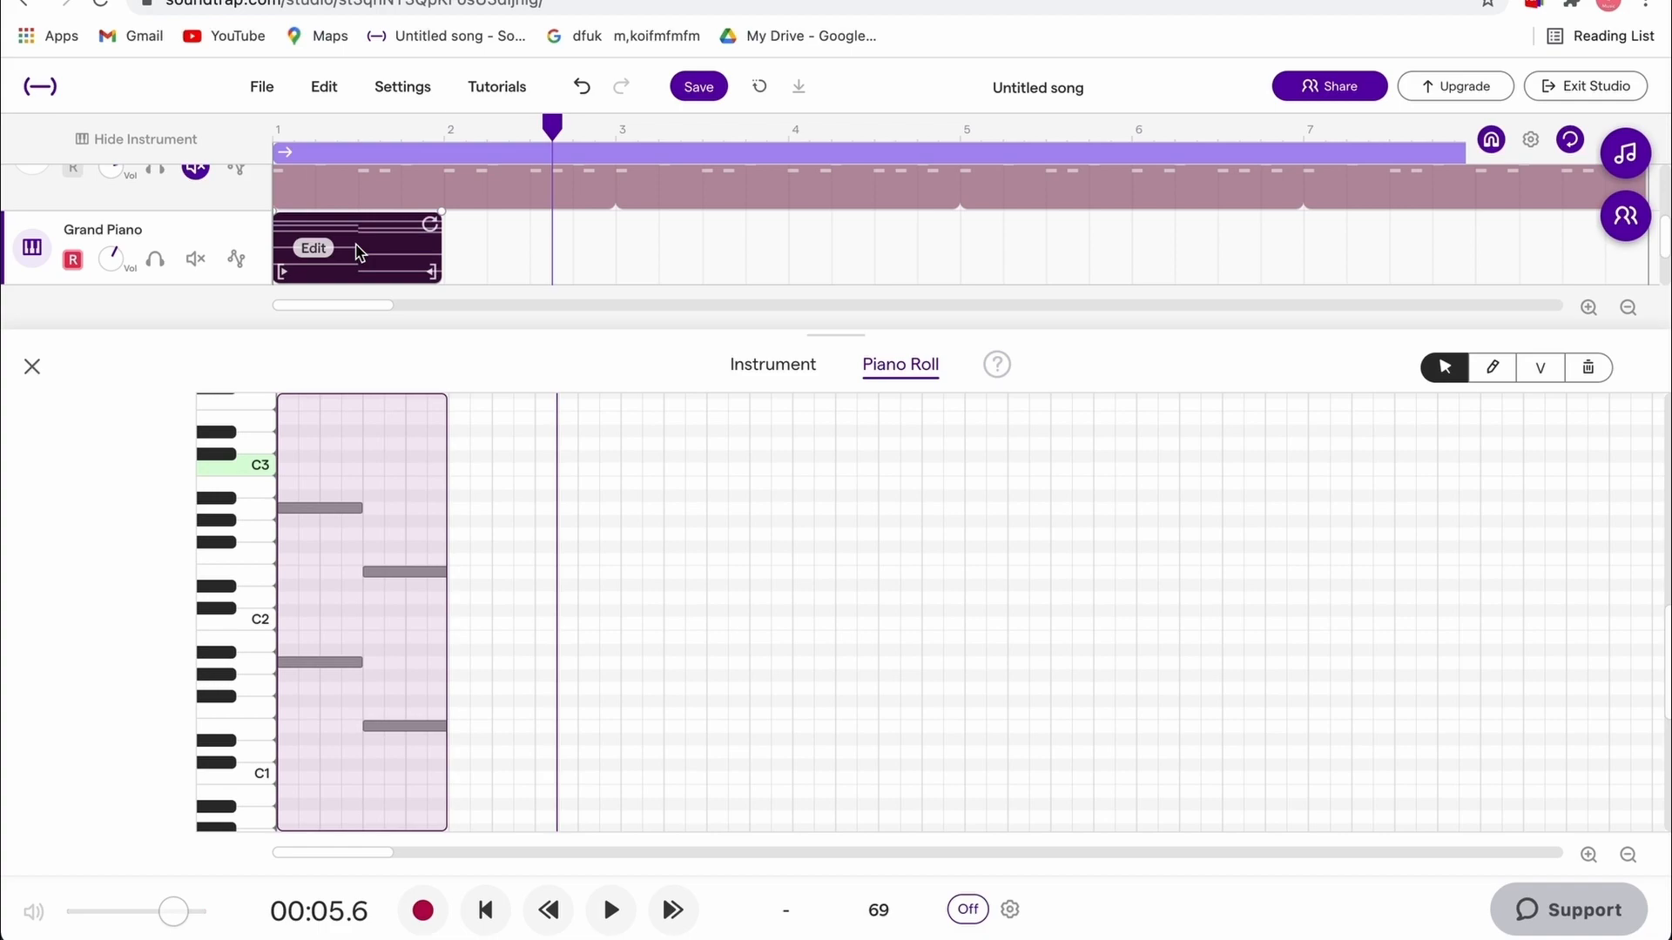
pyautogui.click(446, 133)
pyautogui.press('super+v')
# - Lower the two bass notes of the first chord in bar 2 to F#2 and F#1
pyautogui.scroll(3, 500, 699)
pyautogui.scroll(-1, 497, 627)
pyautogui.click(491, 568)
pyautogui.click(491, 614)
pyautogui.keyDown('shift'); pyautogui.click(489, 769); pyautogui.keyUp('shift')
pyautogui.moveTo(485, 616); pyautogui.dragTo(485, 654)
# - Set the lowest upper-chord notes in bar 2 to F#3 and the second chord's bass to D2 and D1, and play back
pyautogui.scroll(2, 488, 601)
pyautogui.moveTo(489, 587); pyautogui.dragTo(578, 627)
pyautogui.scroll(-3, 574, 627)
pyautogui.moveTo(575, 590); pyautogui.dragTo(575, 615)
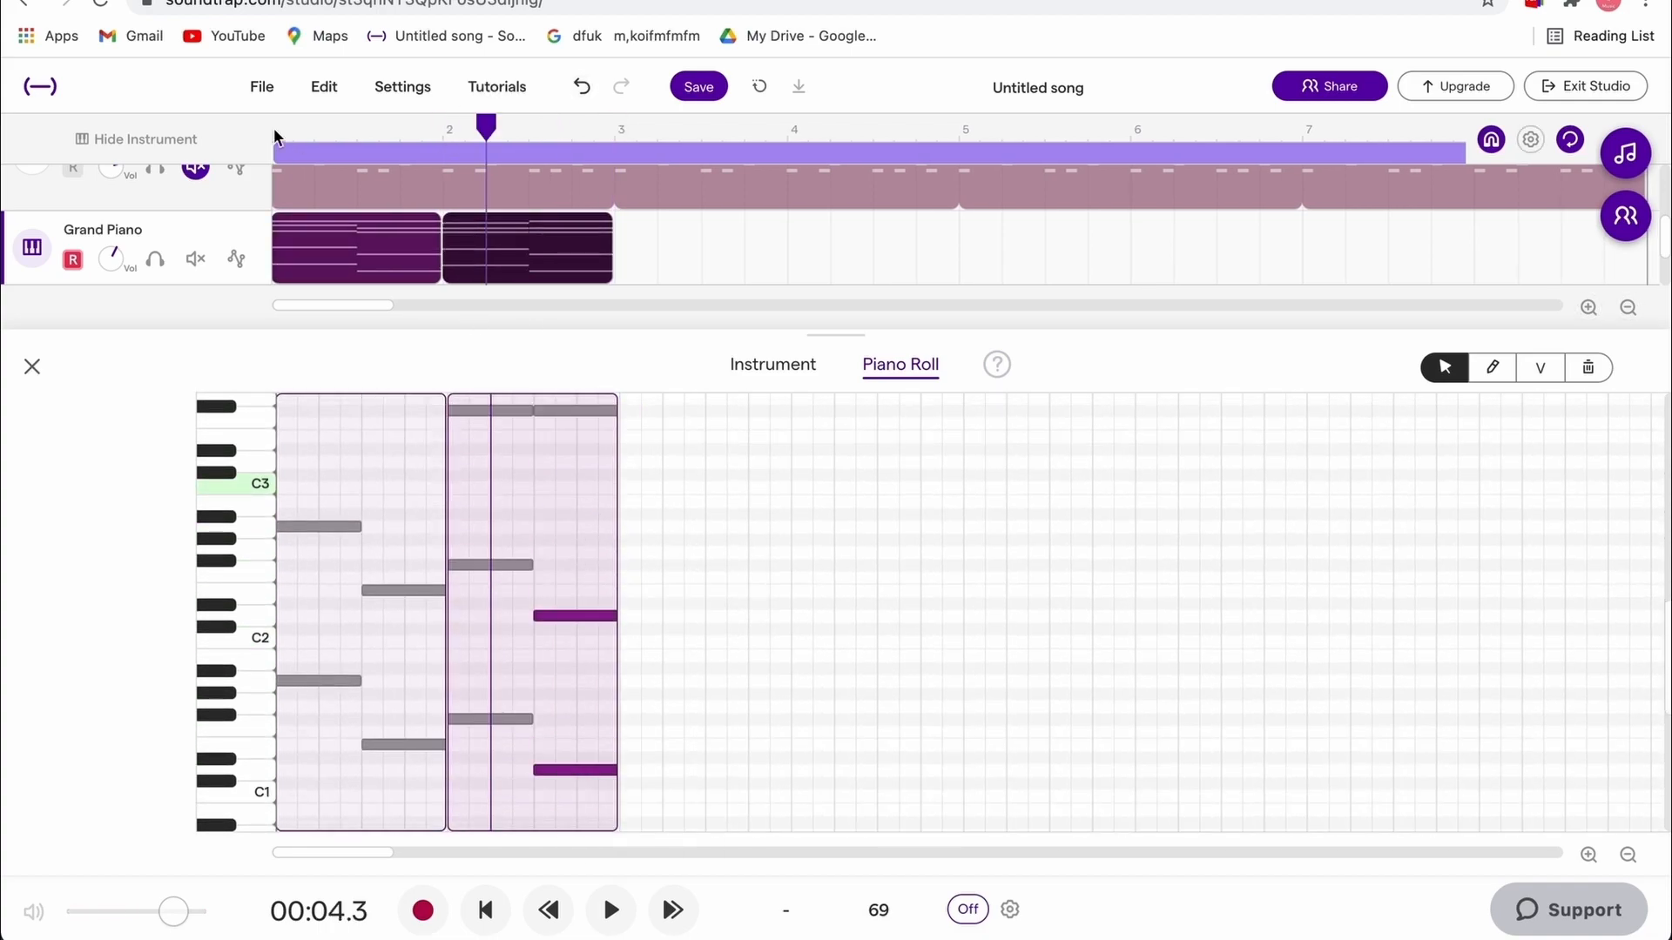
pyautogui.click(309, 136)
pyautogui.press('space')
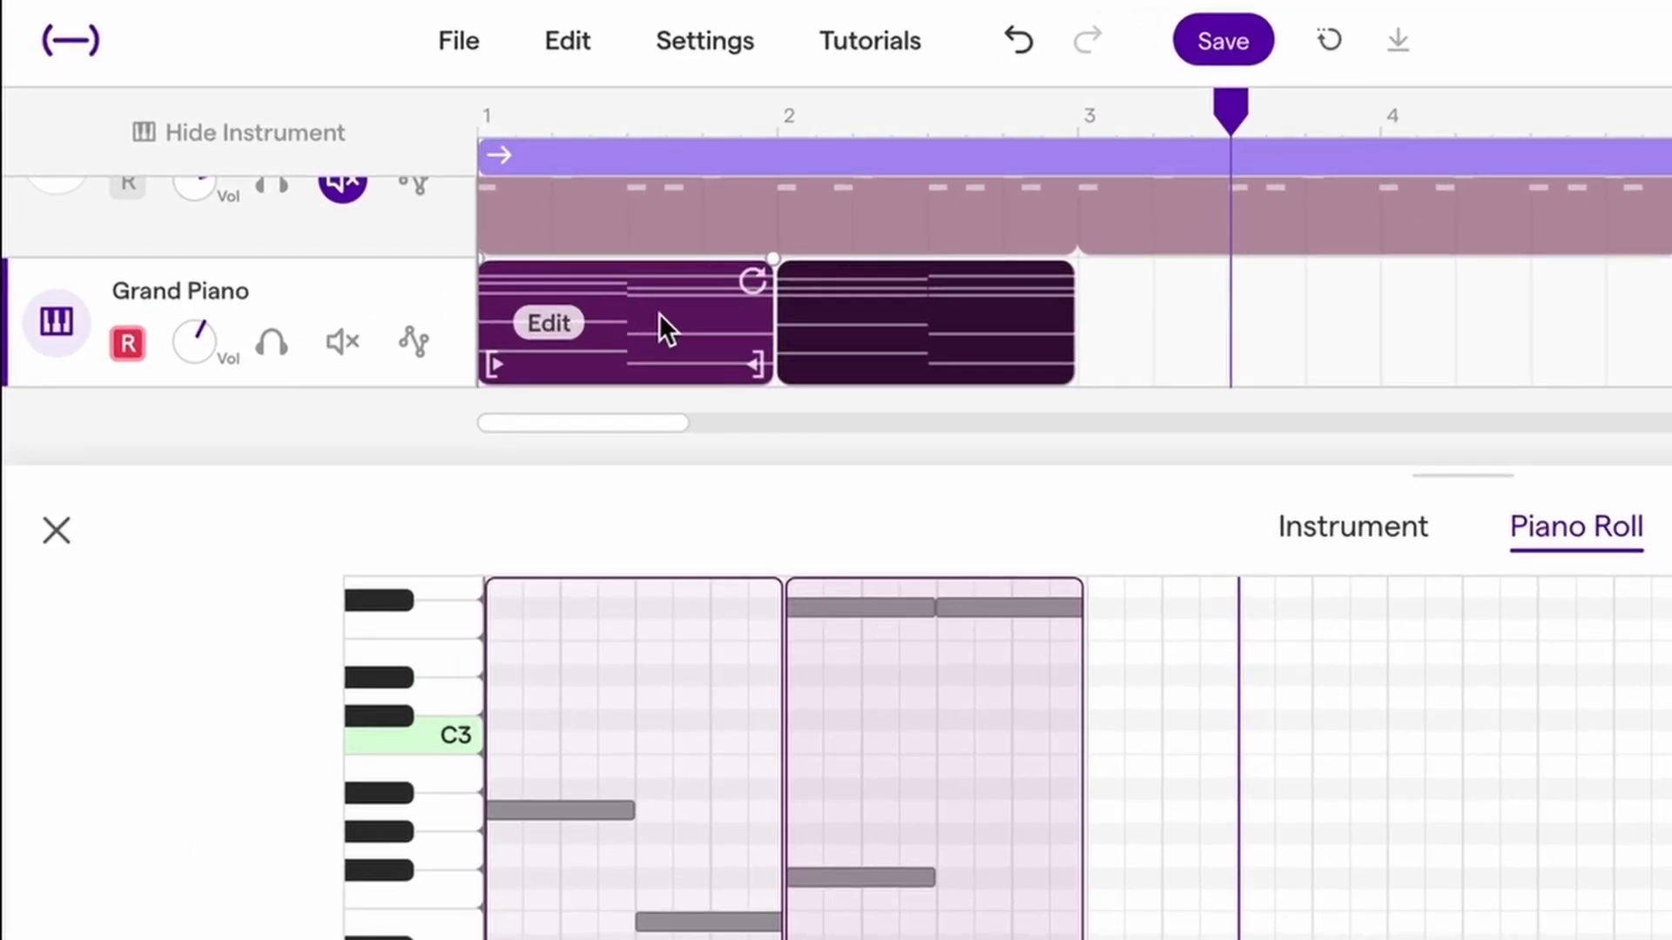
# - Merge the bar 1 and bar 2 Grand Piano regions and loop the merged region to the end of bar 8
pyautogui.click(923, 305)
pyautogui.click(698, 310)
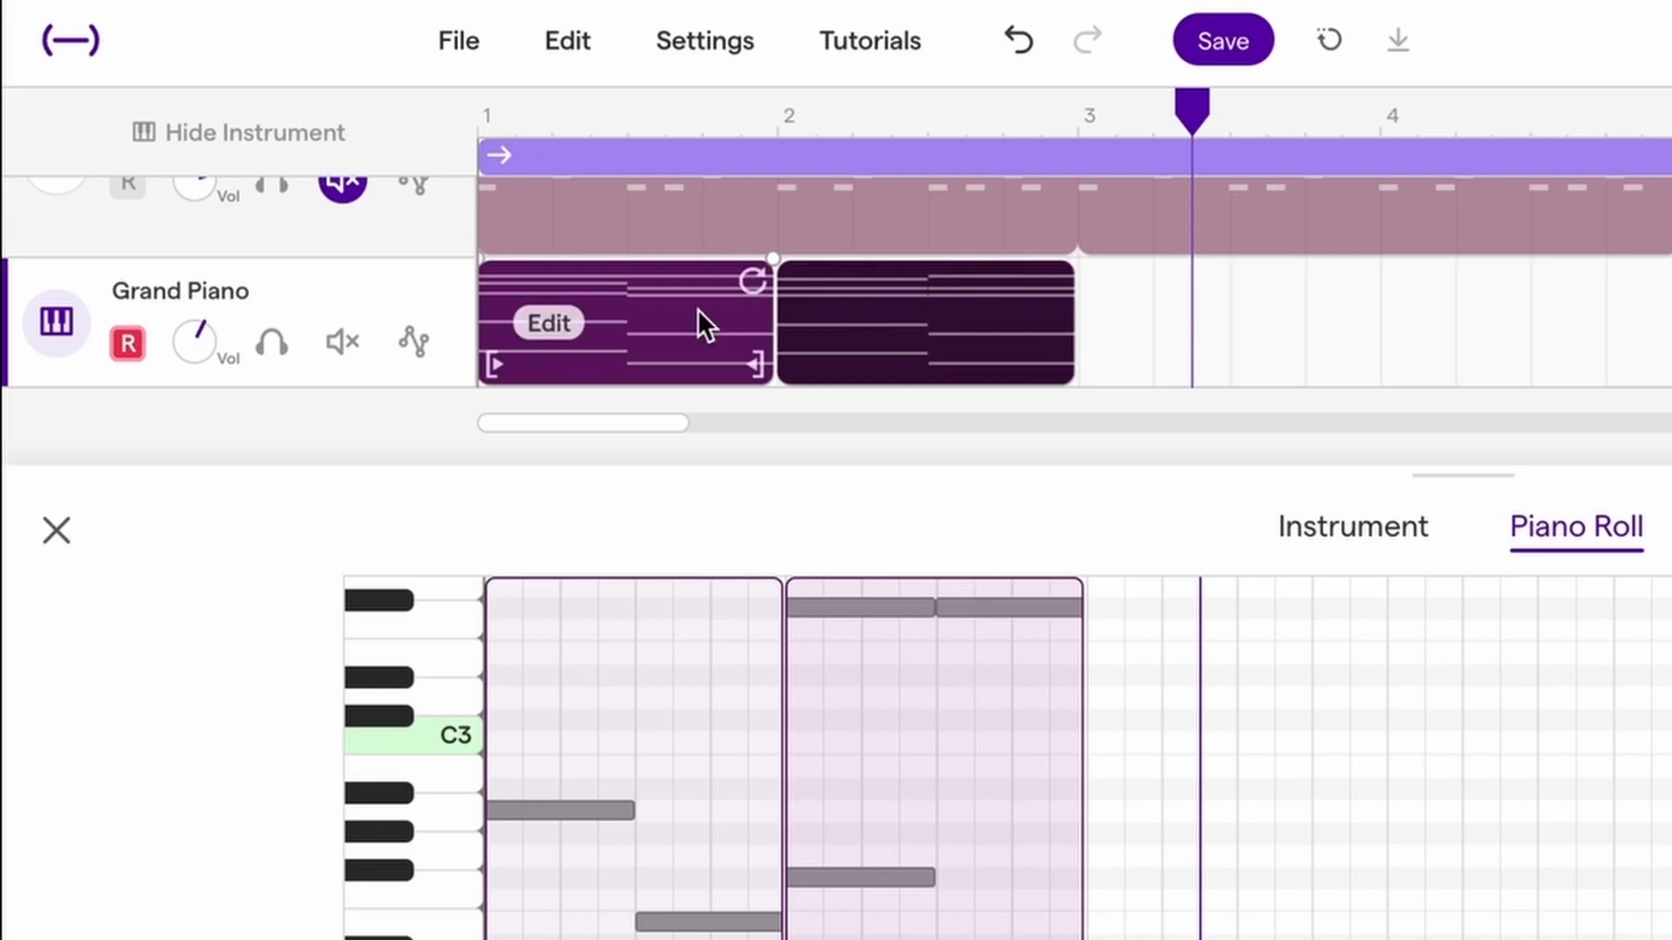
pyautogui.click(957, 294)
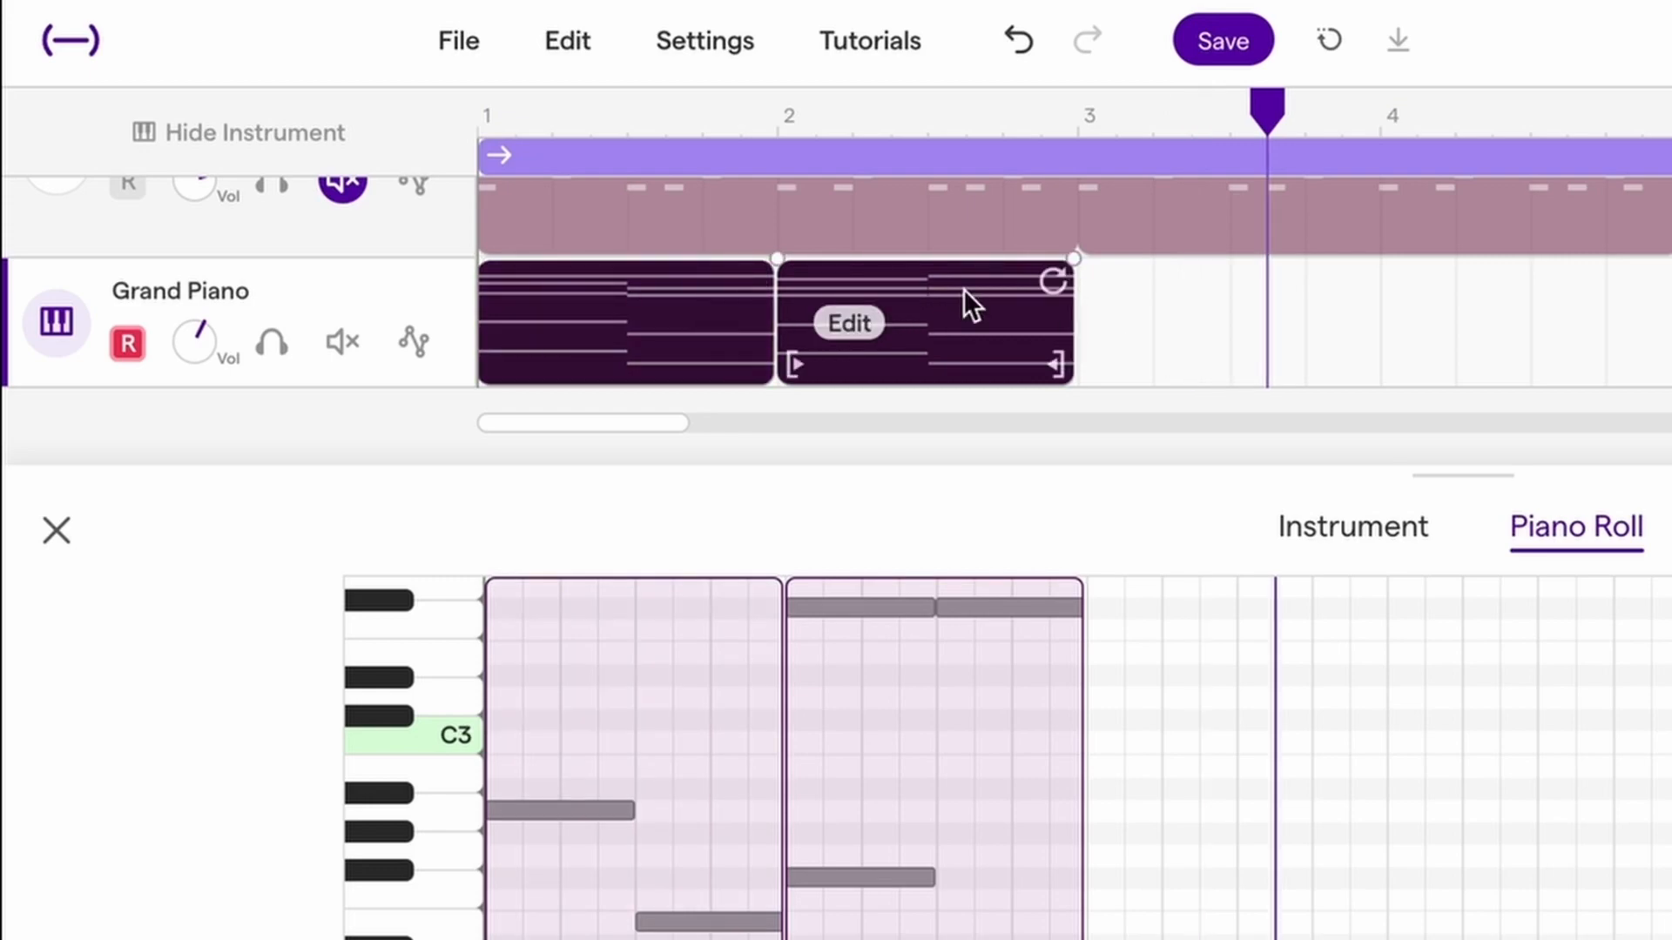
pyautogui.rightClick(964, 293)
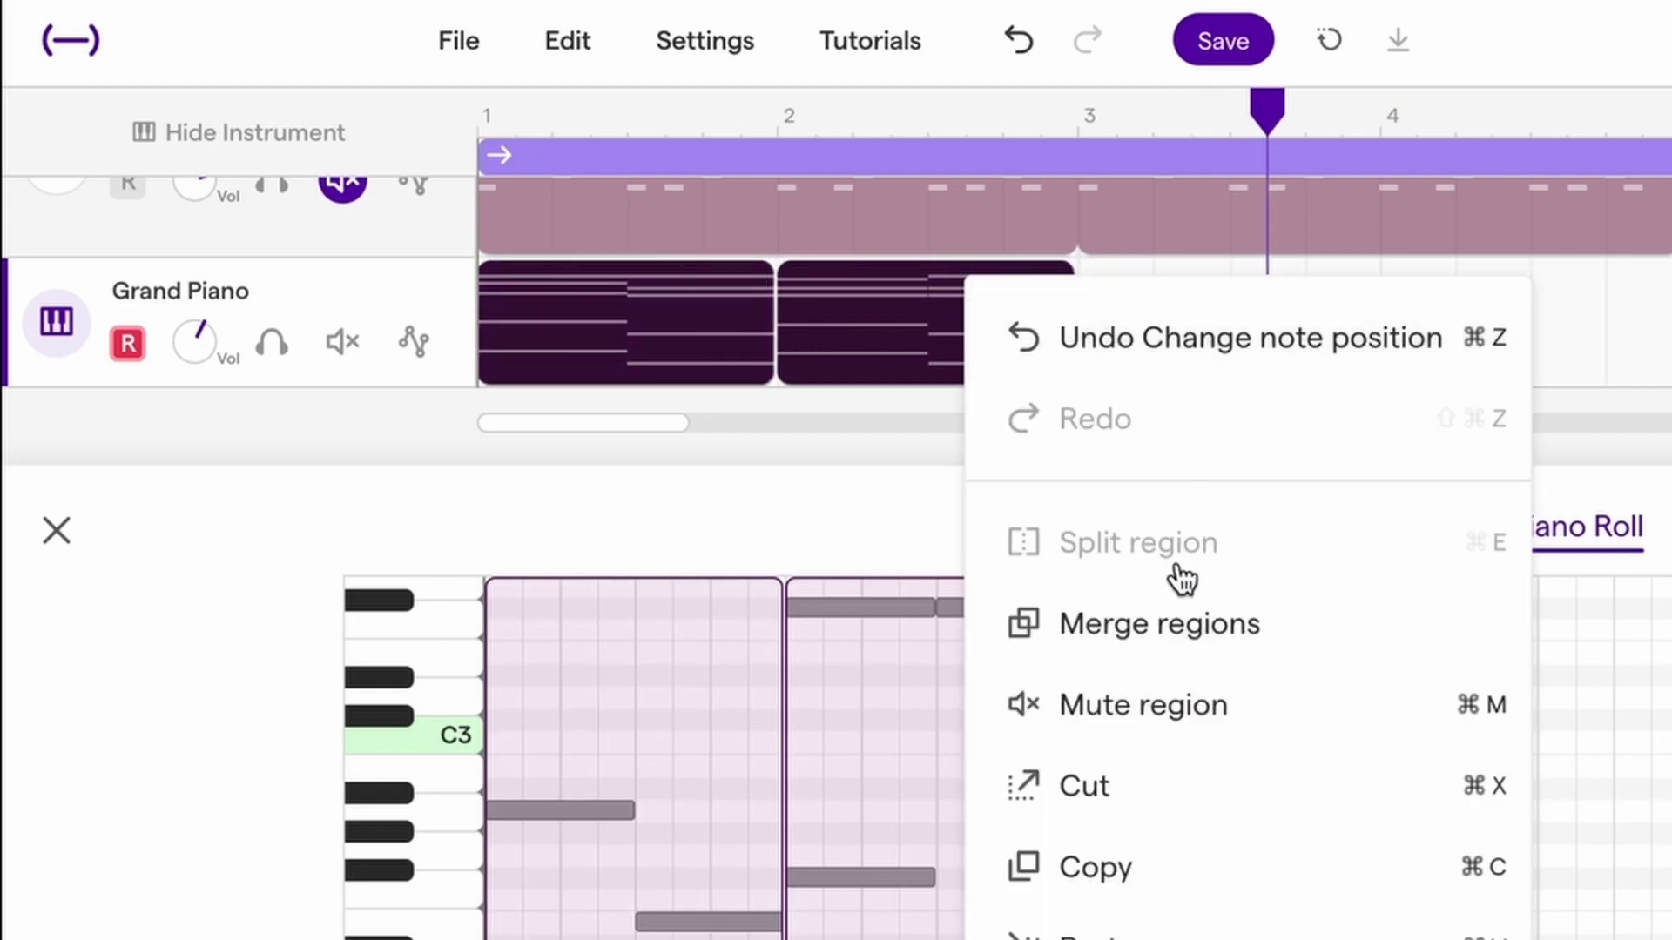
pyautogui.click(1140, 623)
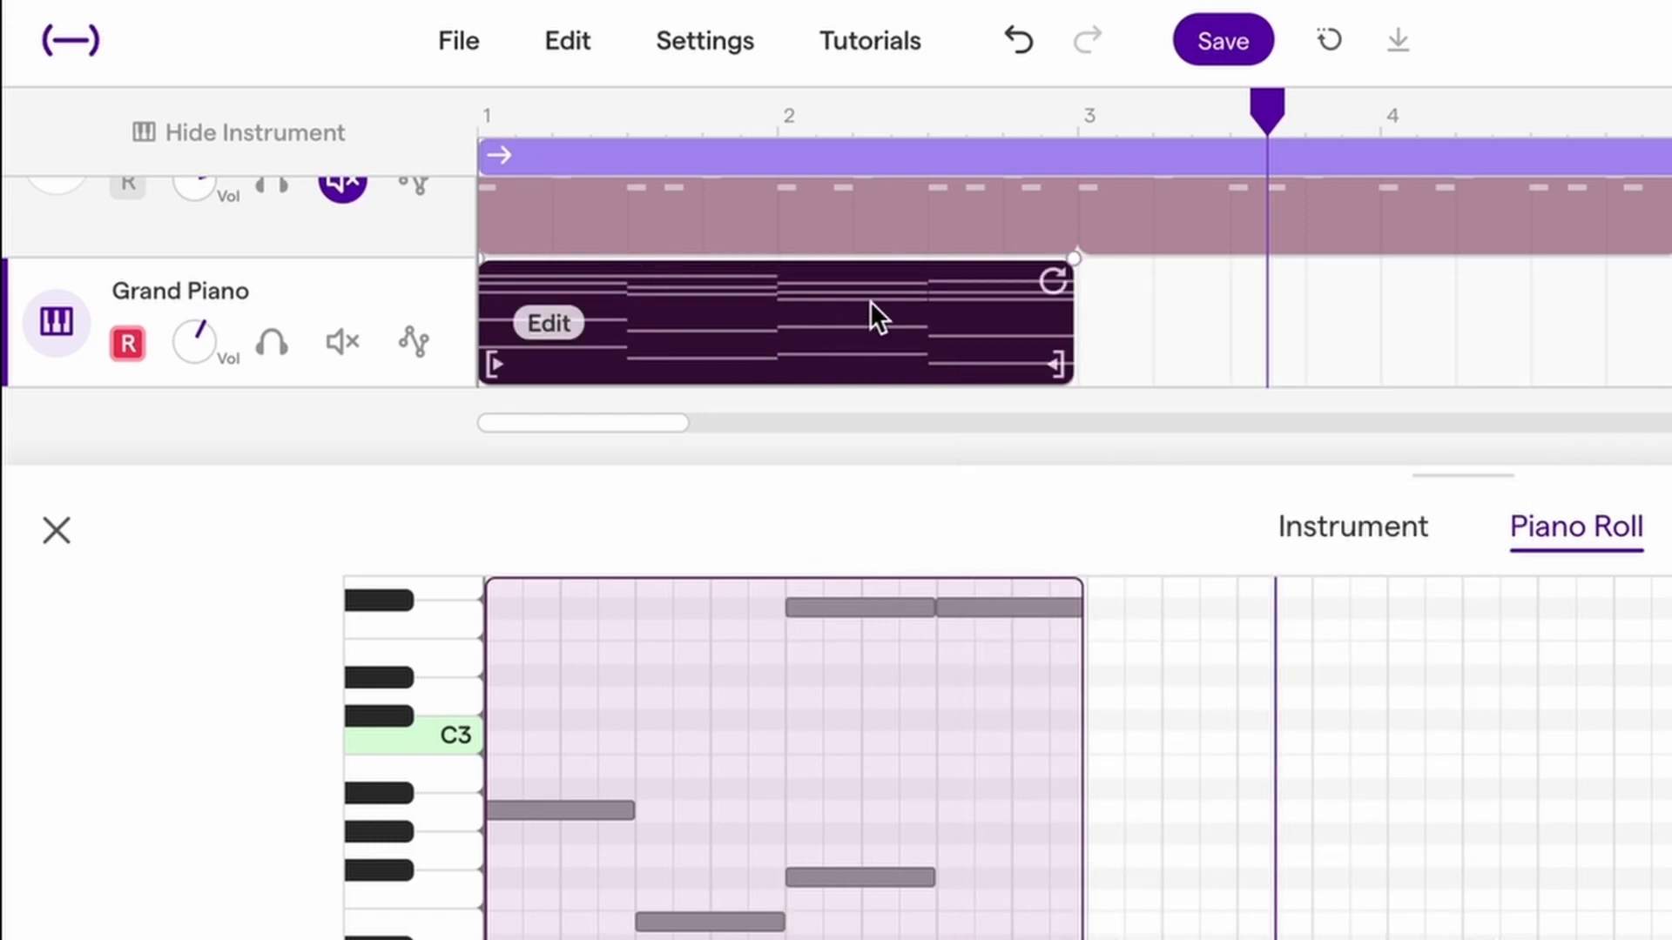
pyautogui.moveTo(1054, 277); pyautogui.dragTo(1654, 290)
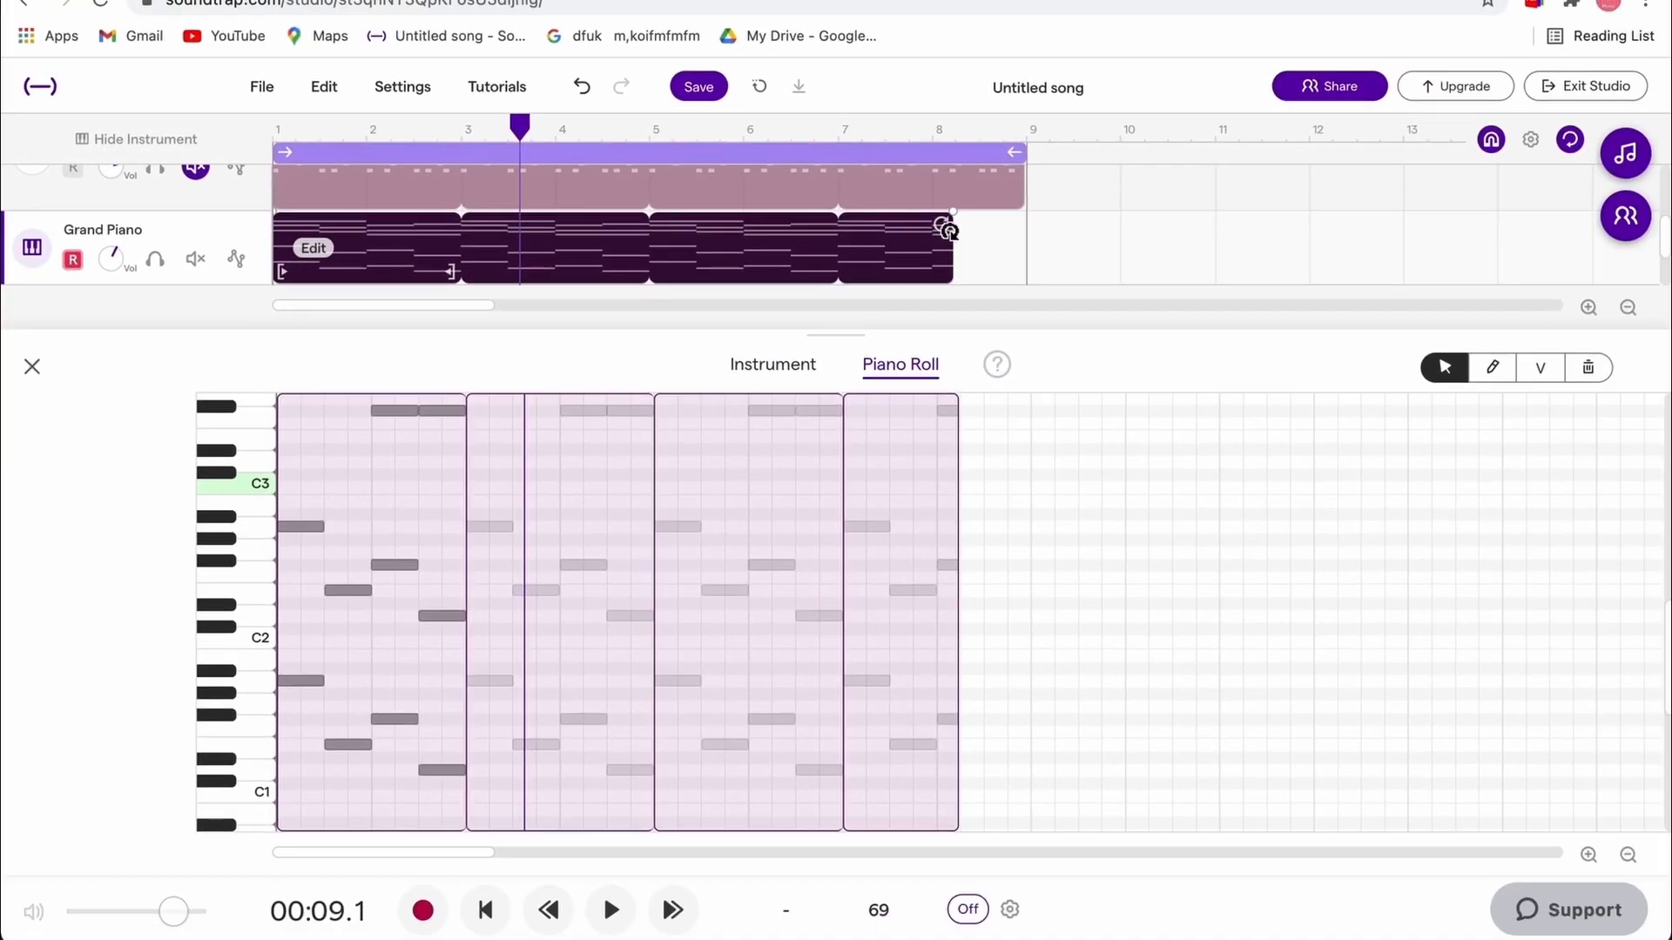
pyautogui.moveTo(946, 229); pyautogui.dragTo(1024, 225)
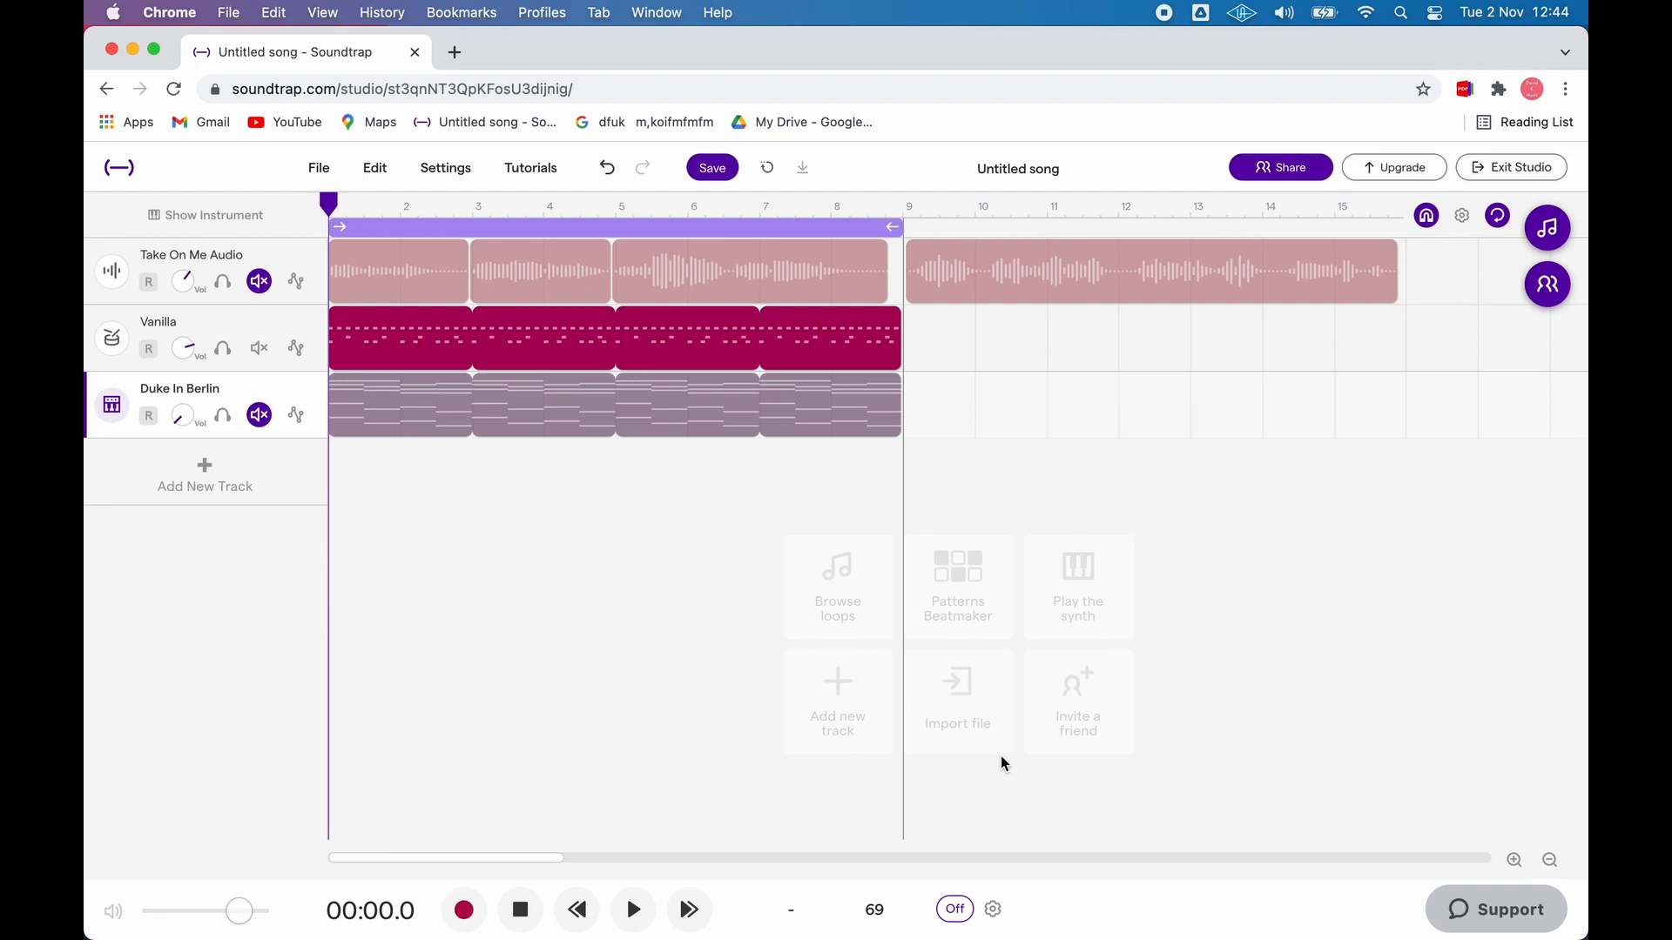
# - Switch to MuseScore and set up an export of the full Take On Me Chords score in MIDI format
pyautogui.press('super+Tab')
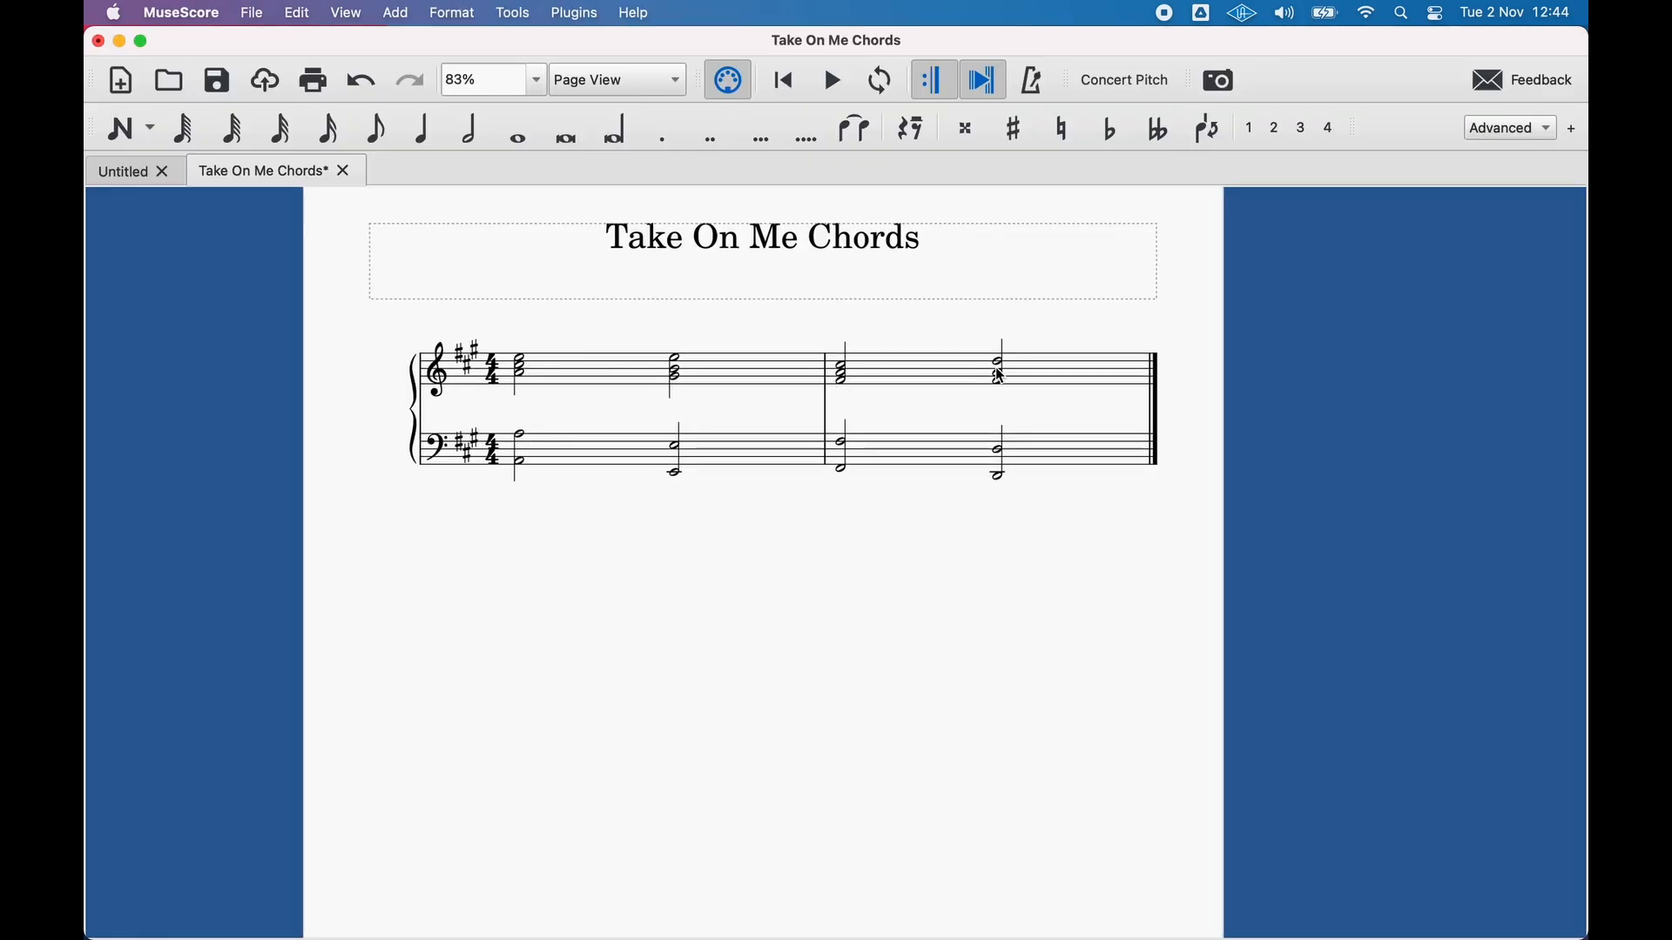
pyautogui.click(253, 14)
pyautogui.click(288, 322)
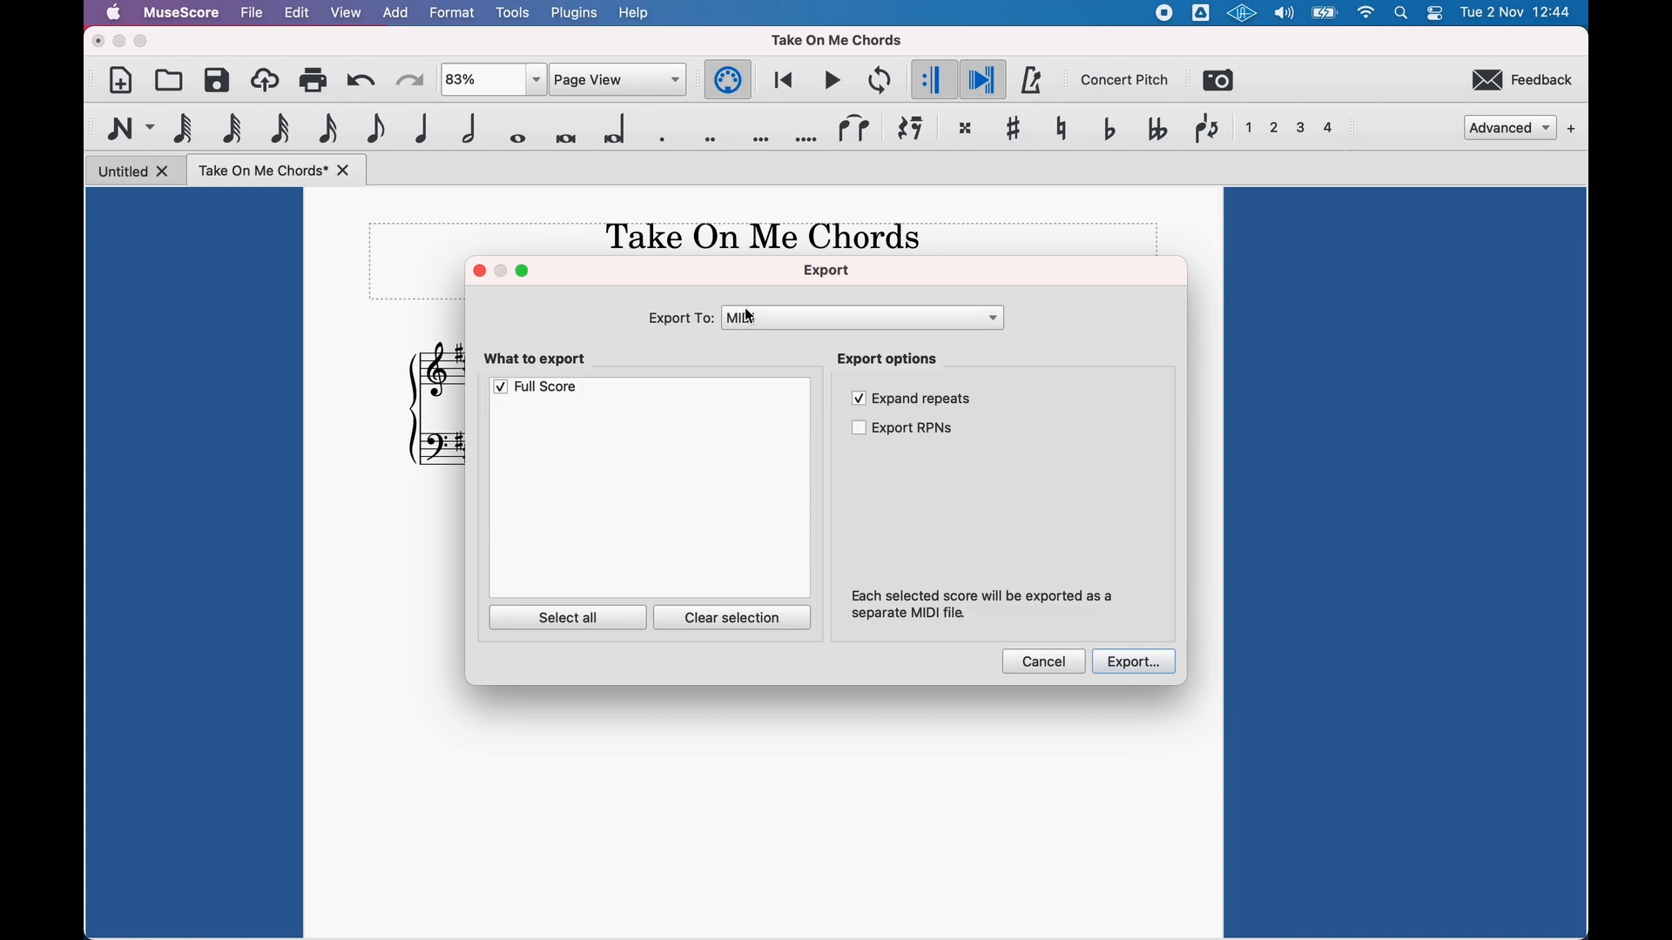
pyautogui.click(773, 320)
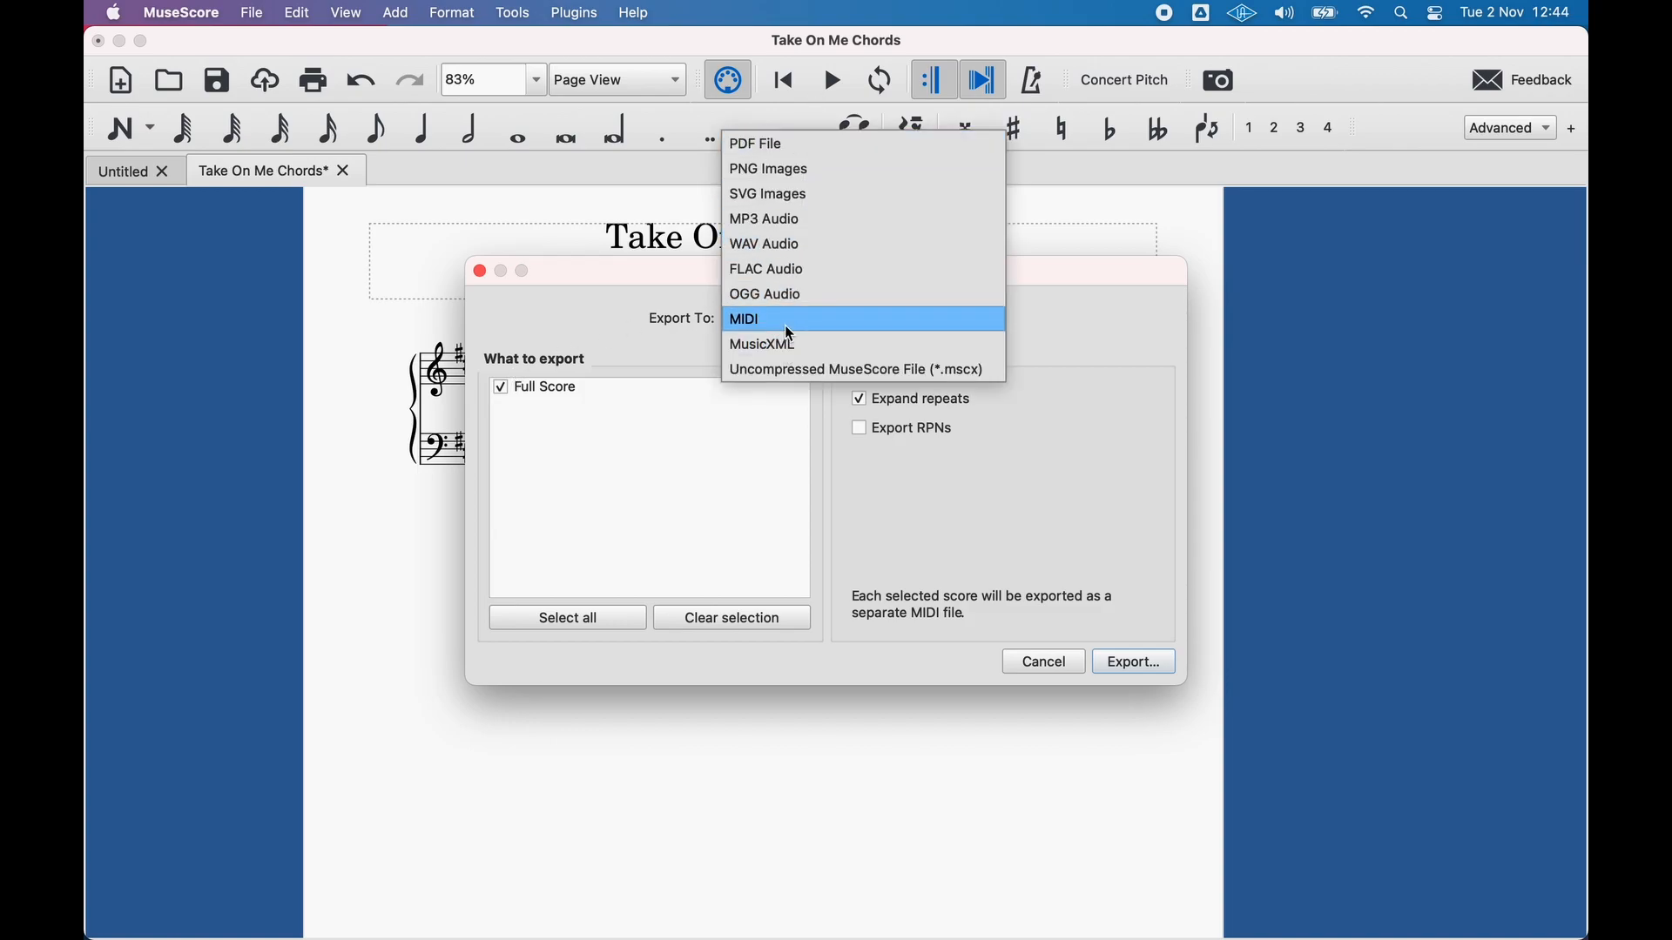
pyautogui.click(791, 329)
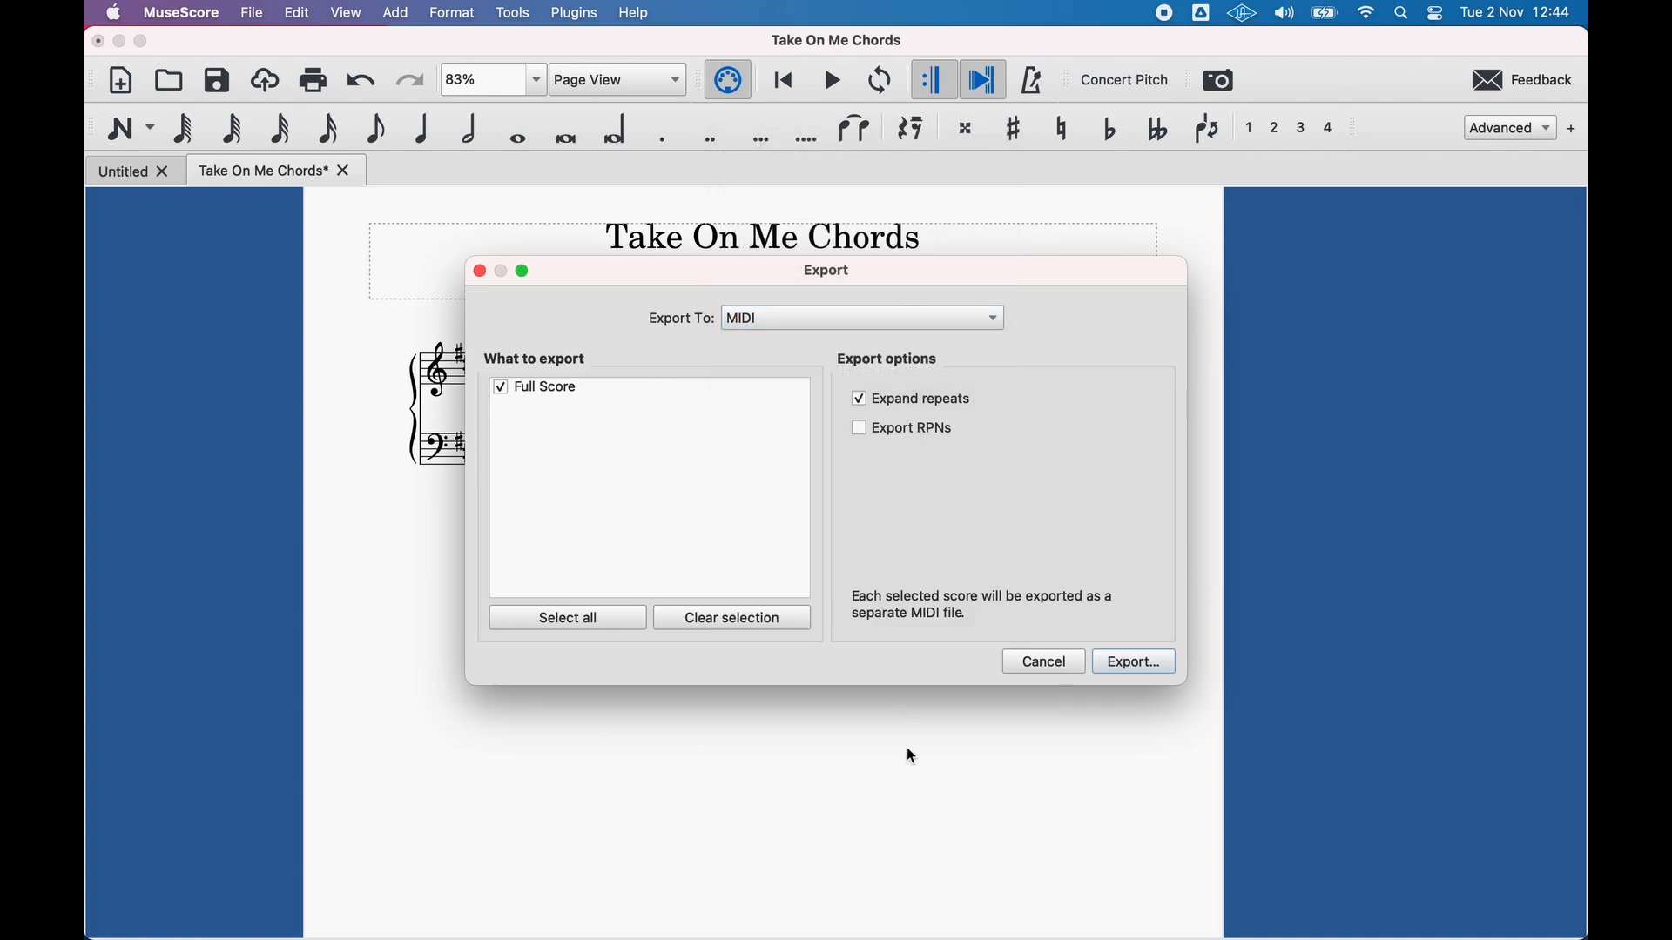
# - Export the score as Take On Me Chords.mid into the Take On Me Project folder in Documents
pyautogui.click(1137, 663)
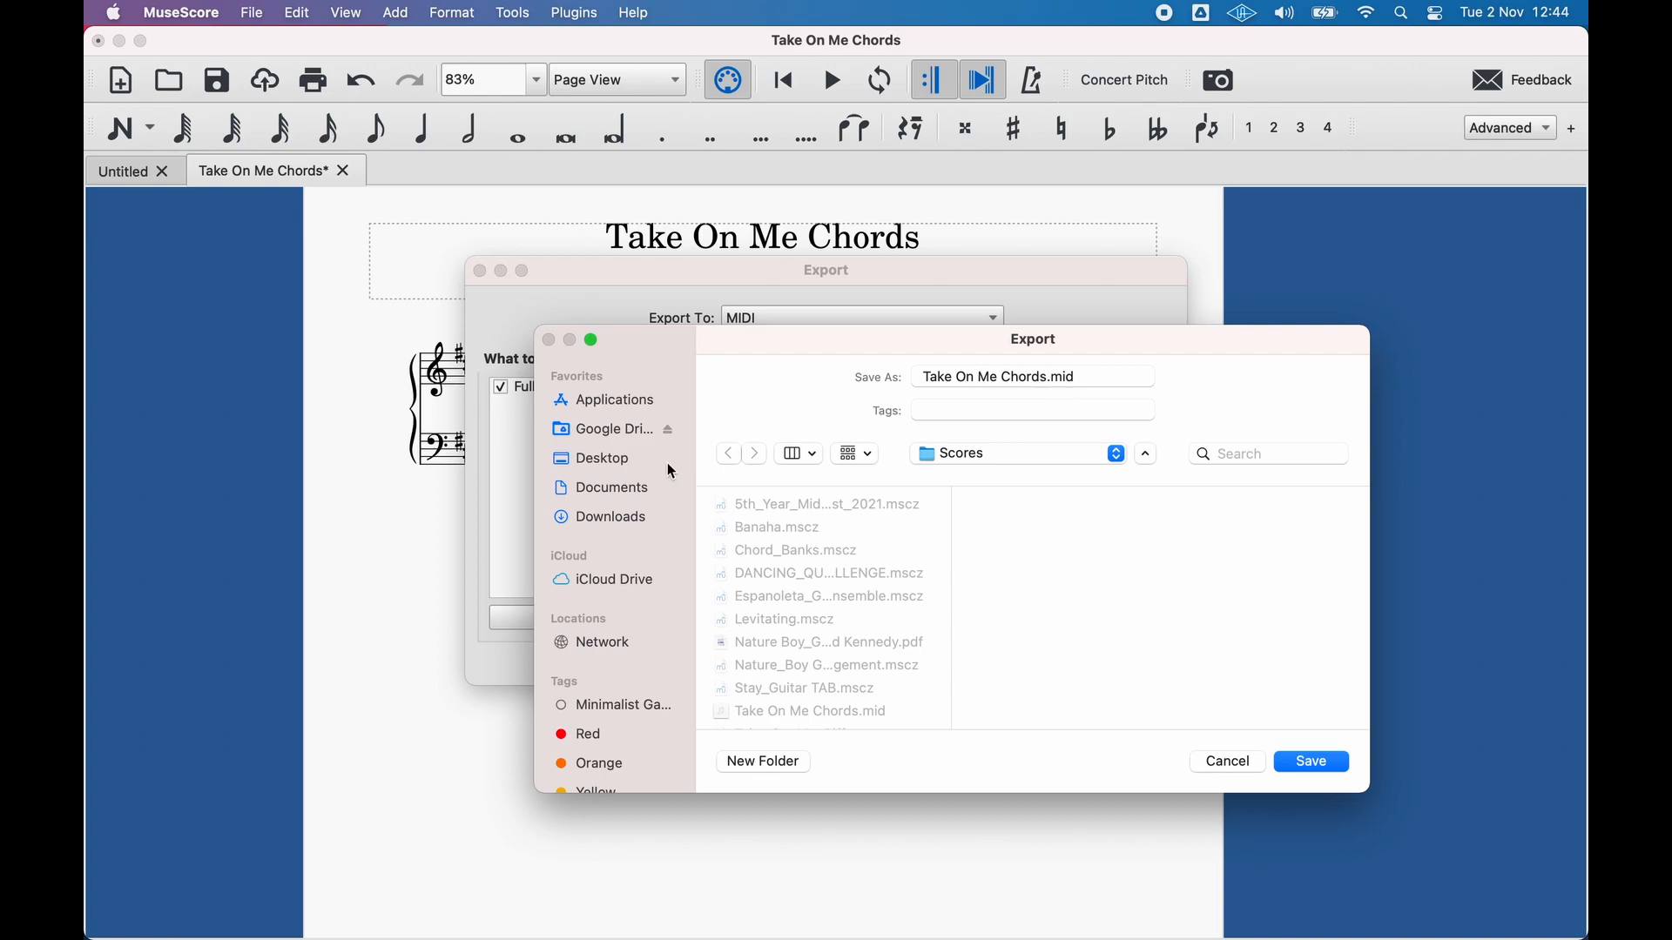
pyautogui.click(647, 490)
pyautogui.scroll(-5, 783, 574)
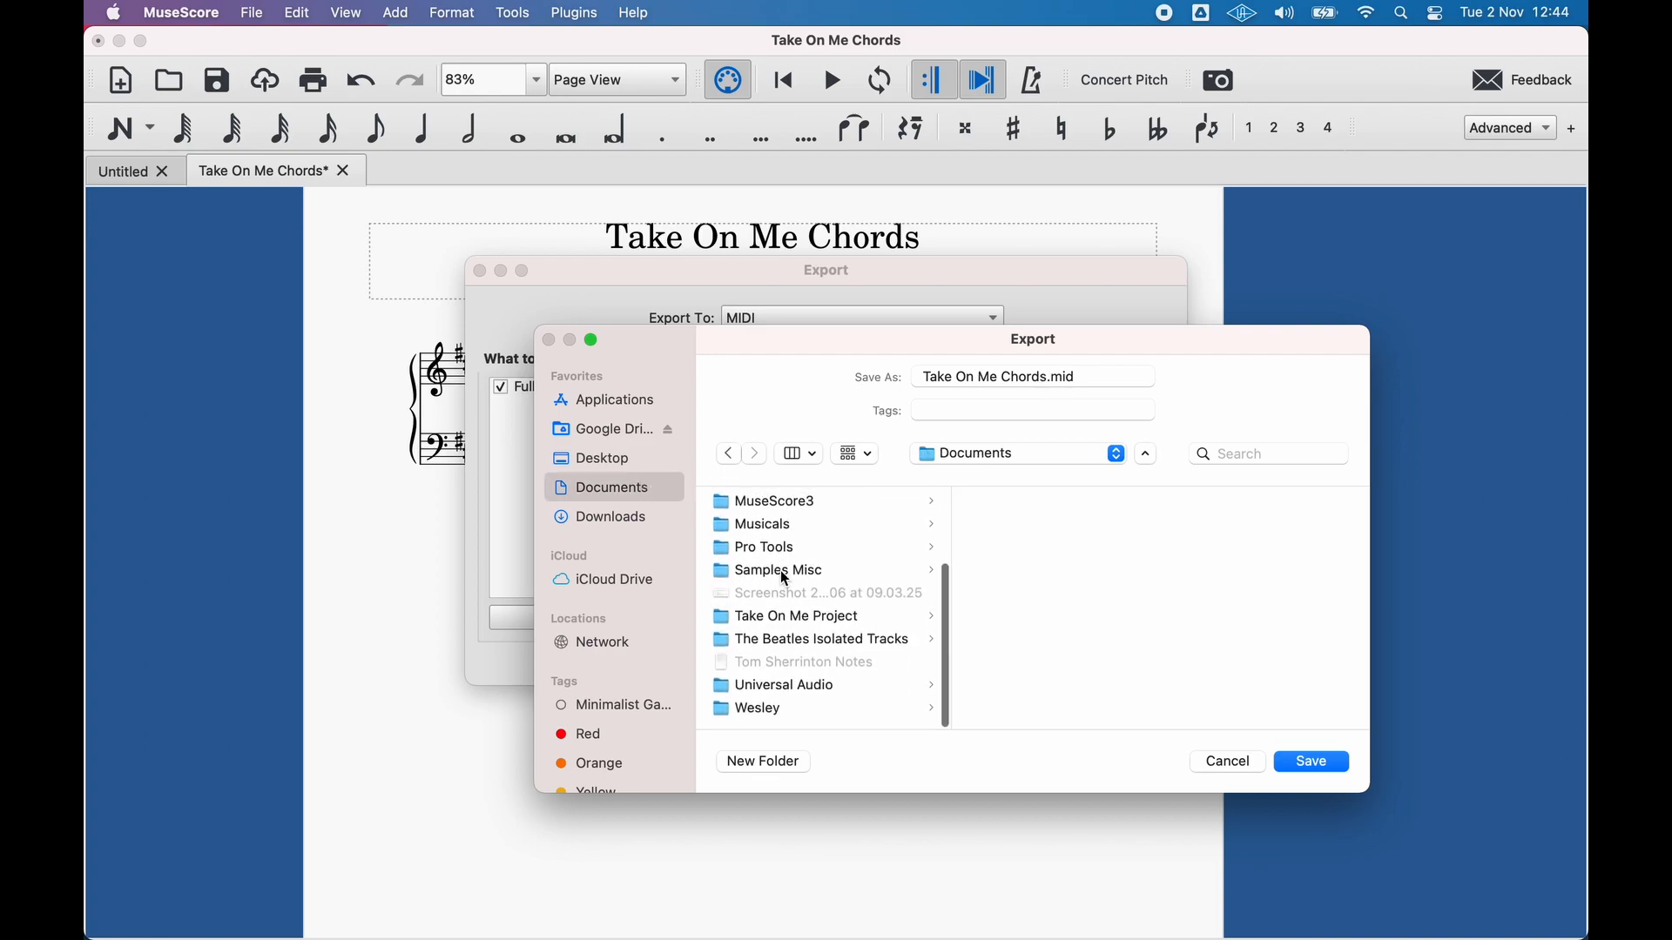
pyautogui.click(793, 622)
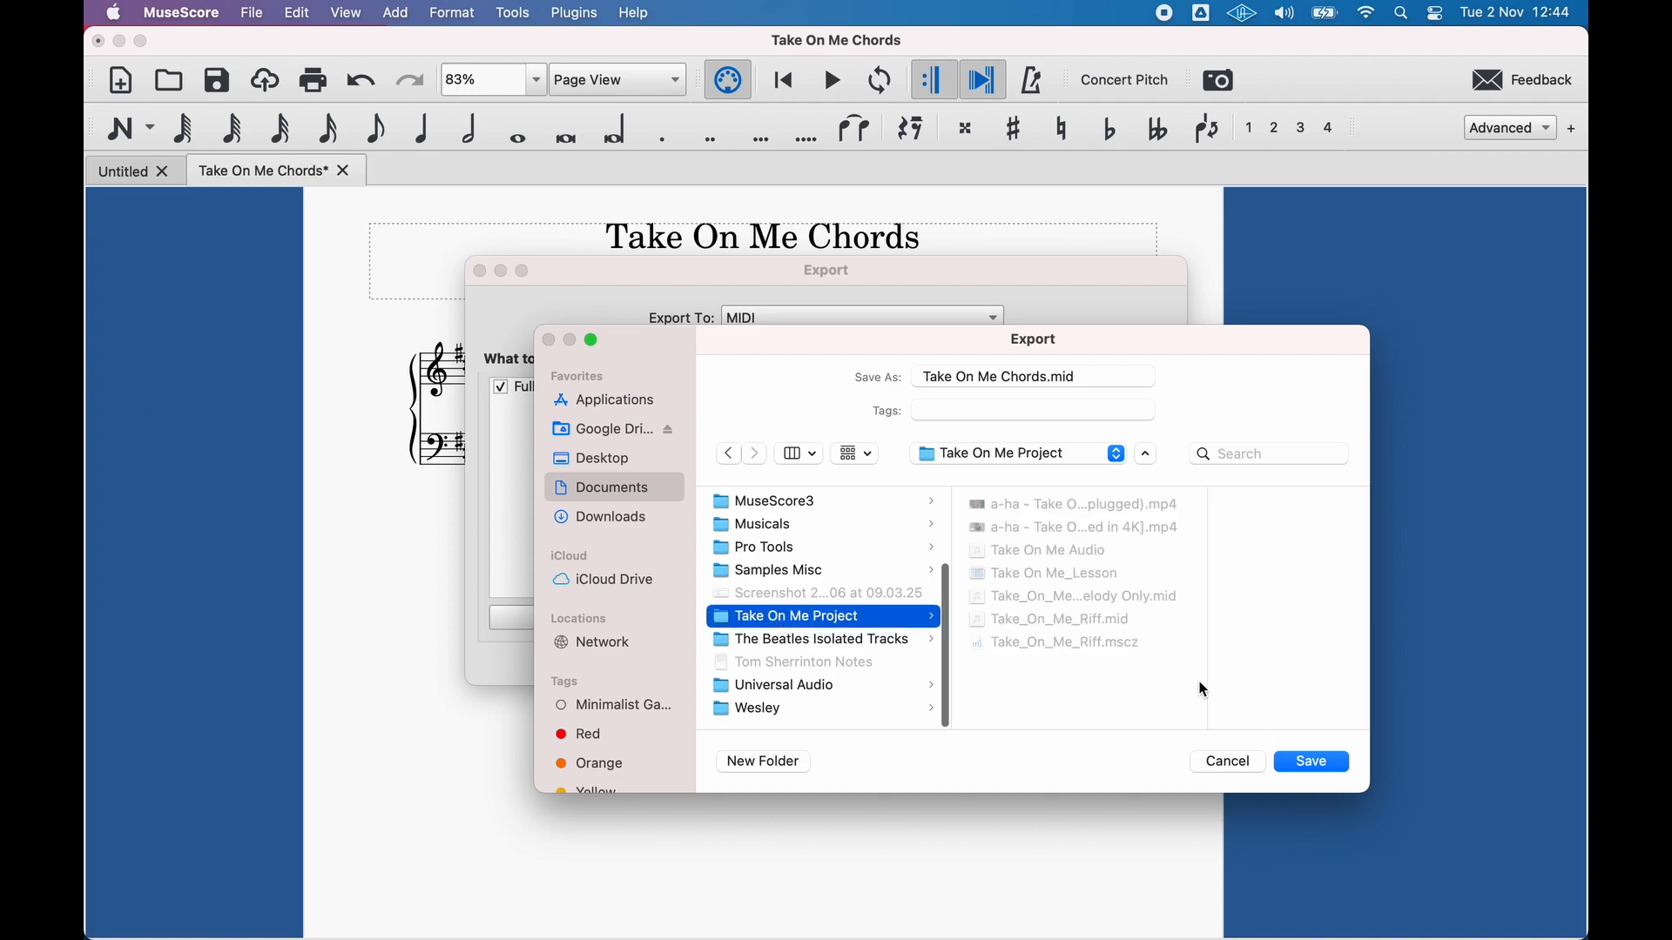
pyautogui.click(1313, 763)
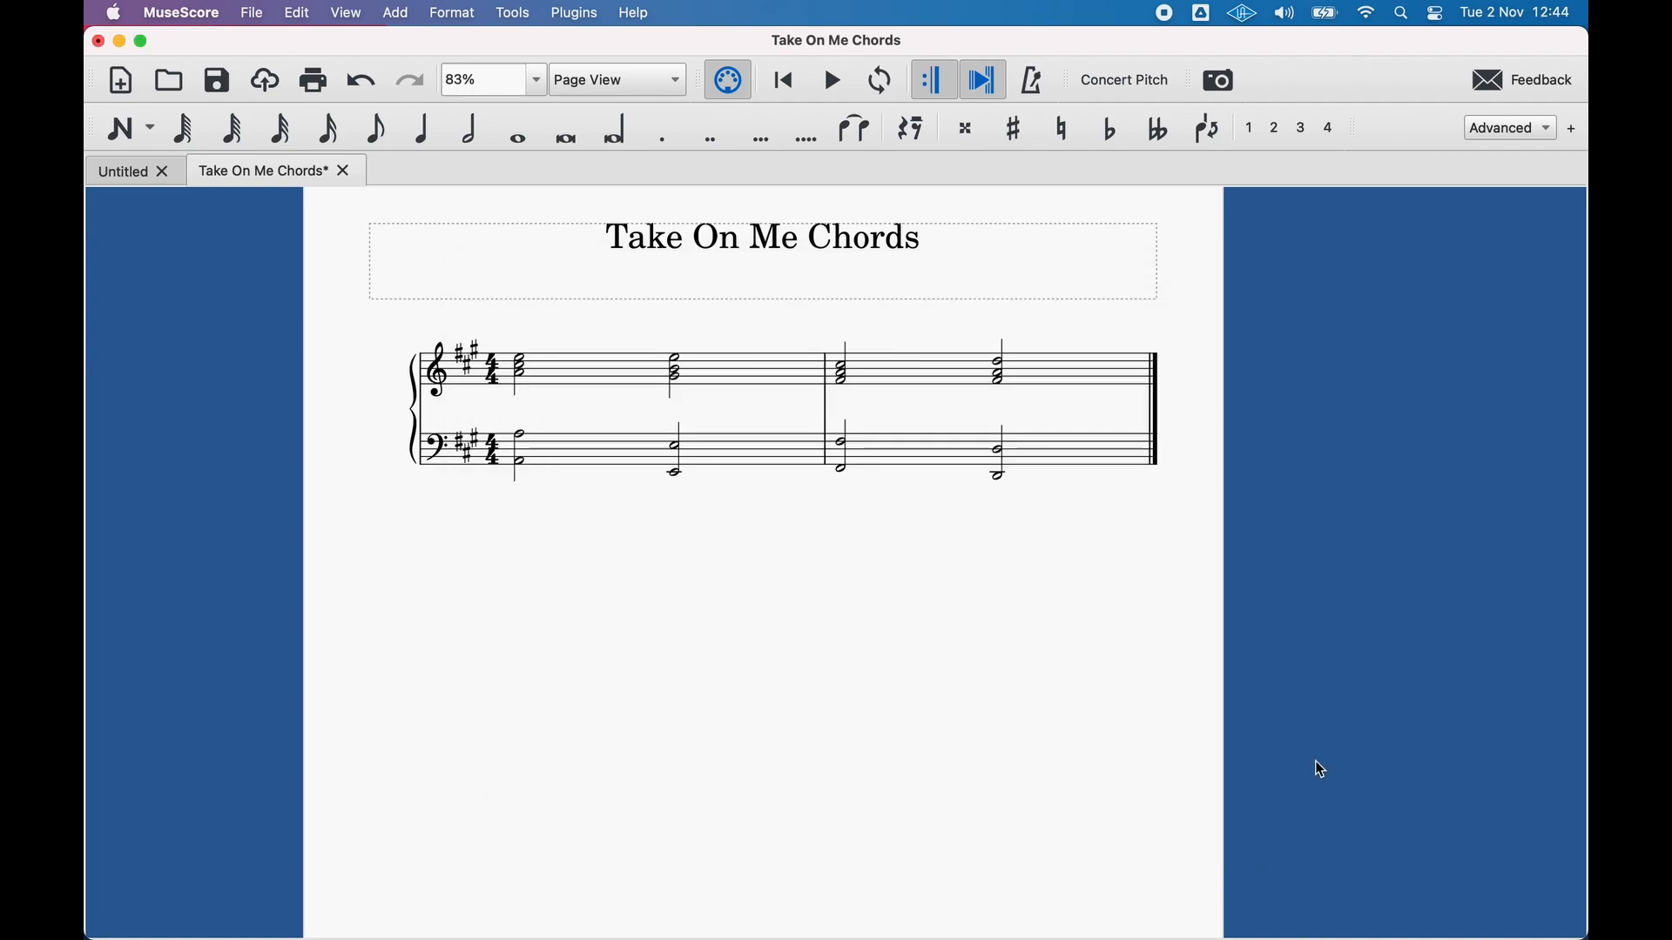
# - Switch to Soundtrap and import Take On Me Chords.mid from the Take On Me Project folder as new tracks
pyautogui.press('super+Tab')
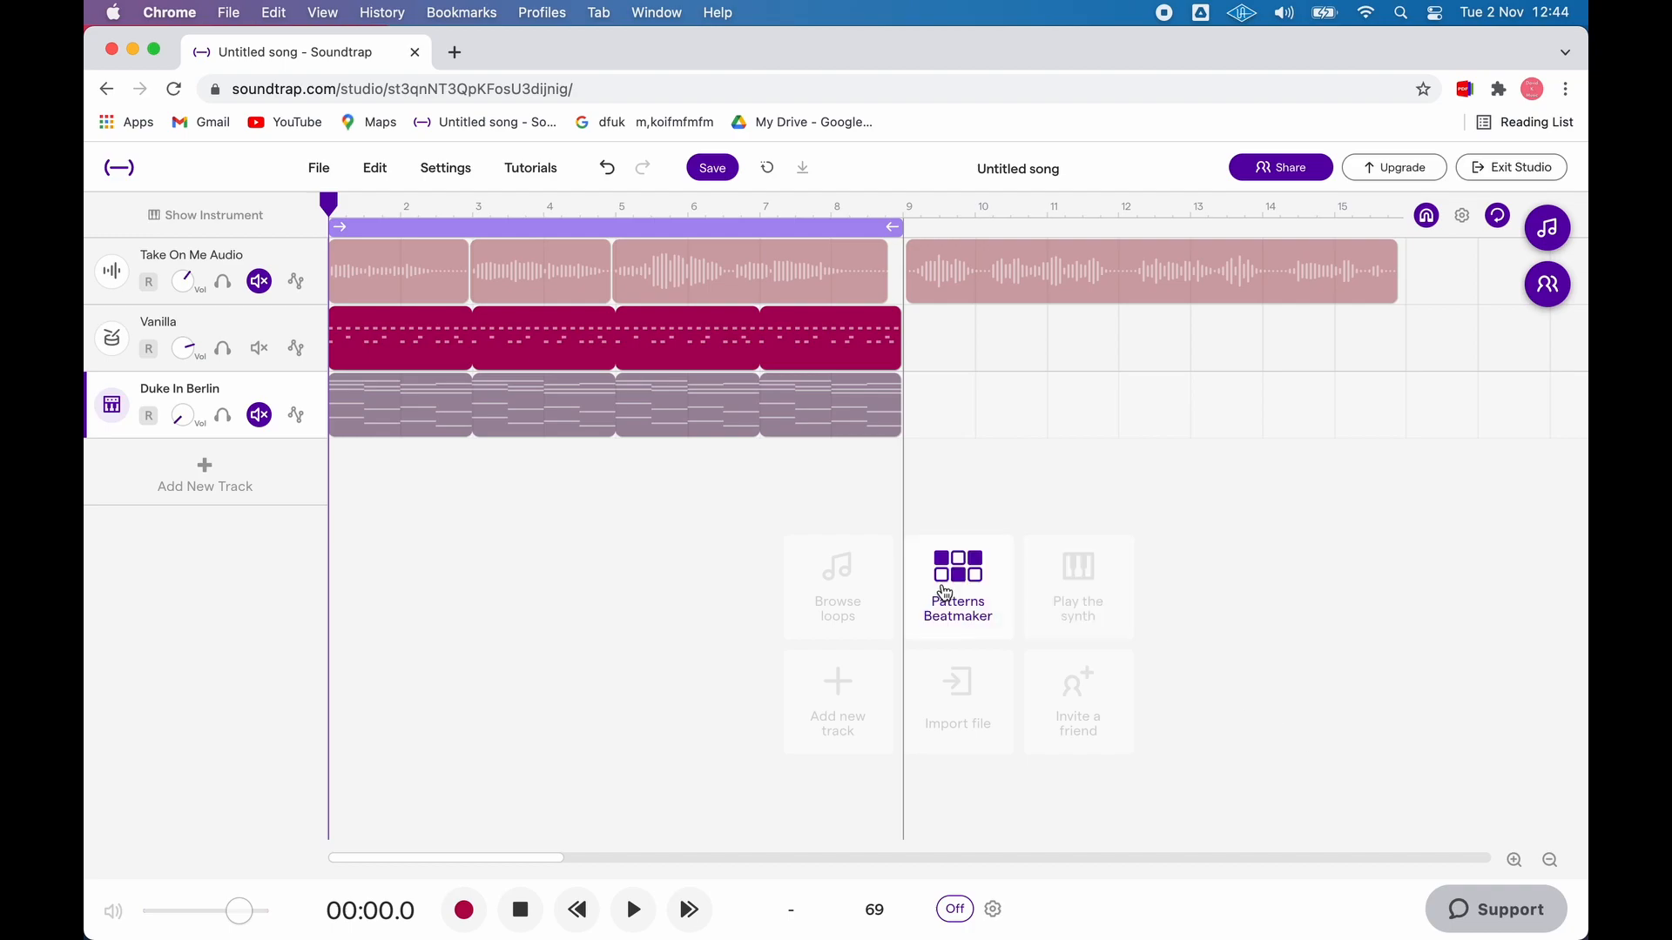
pyautogui.click(232, 475)
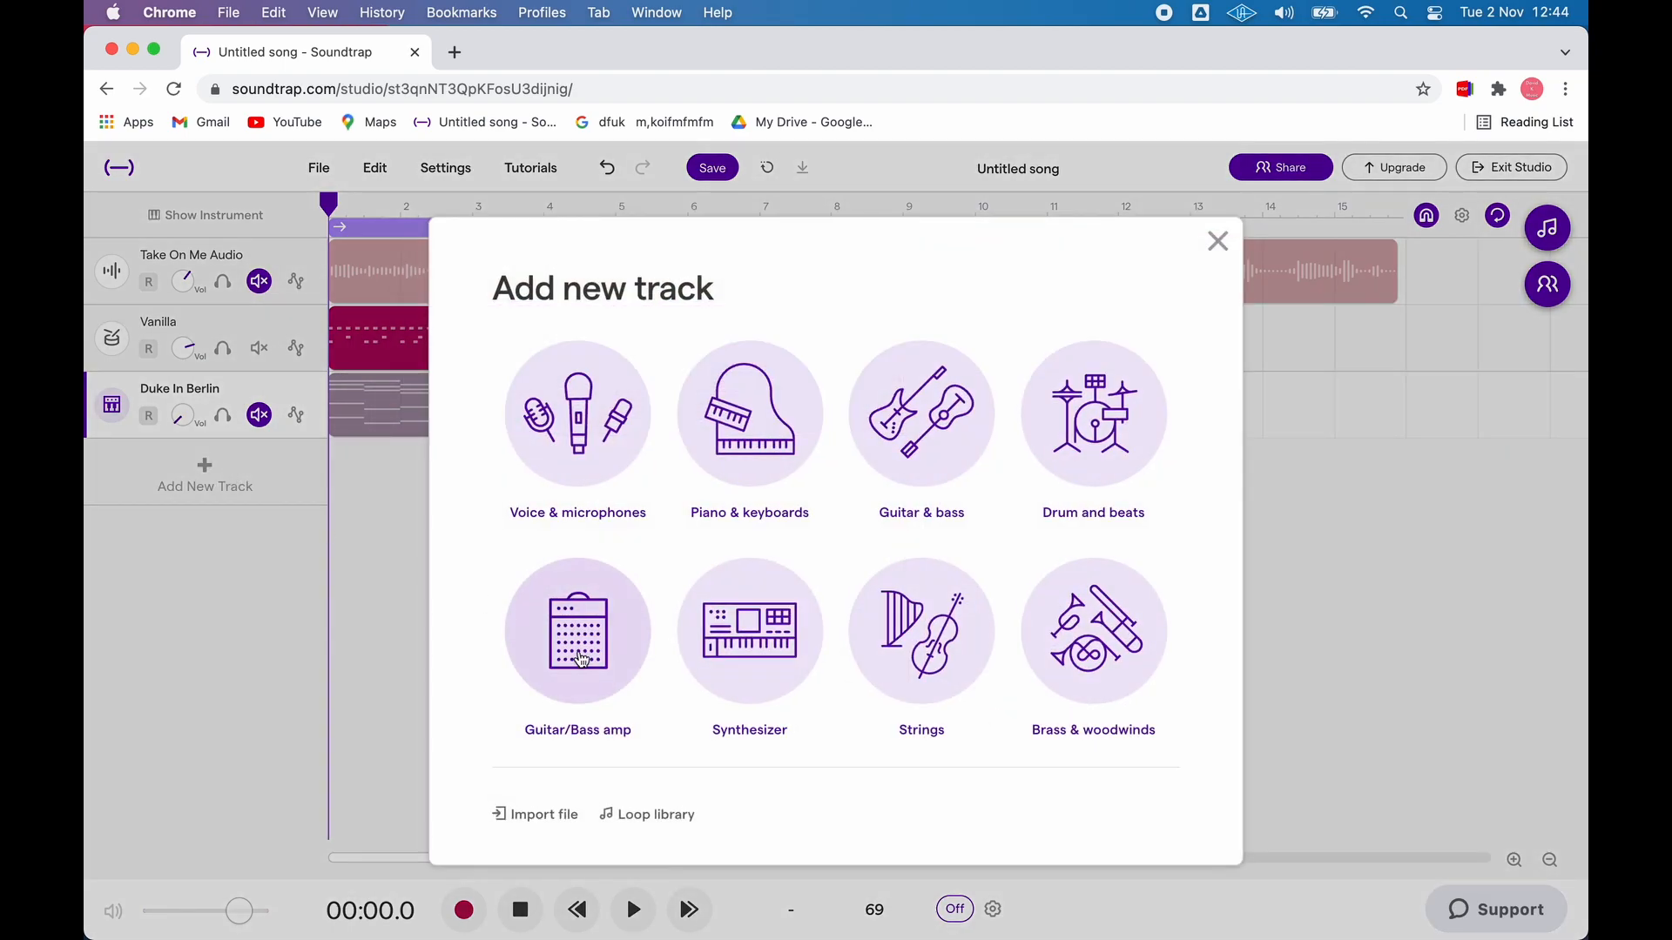
pyautogui.click(546, 816)
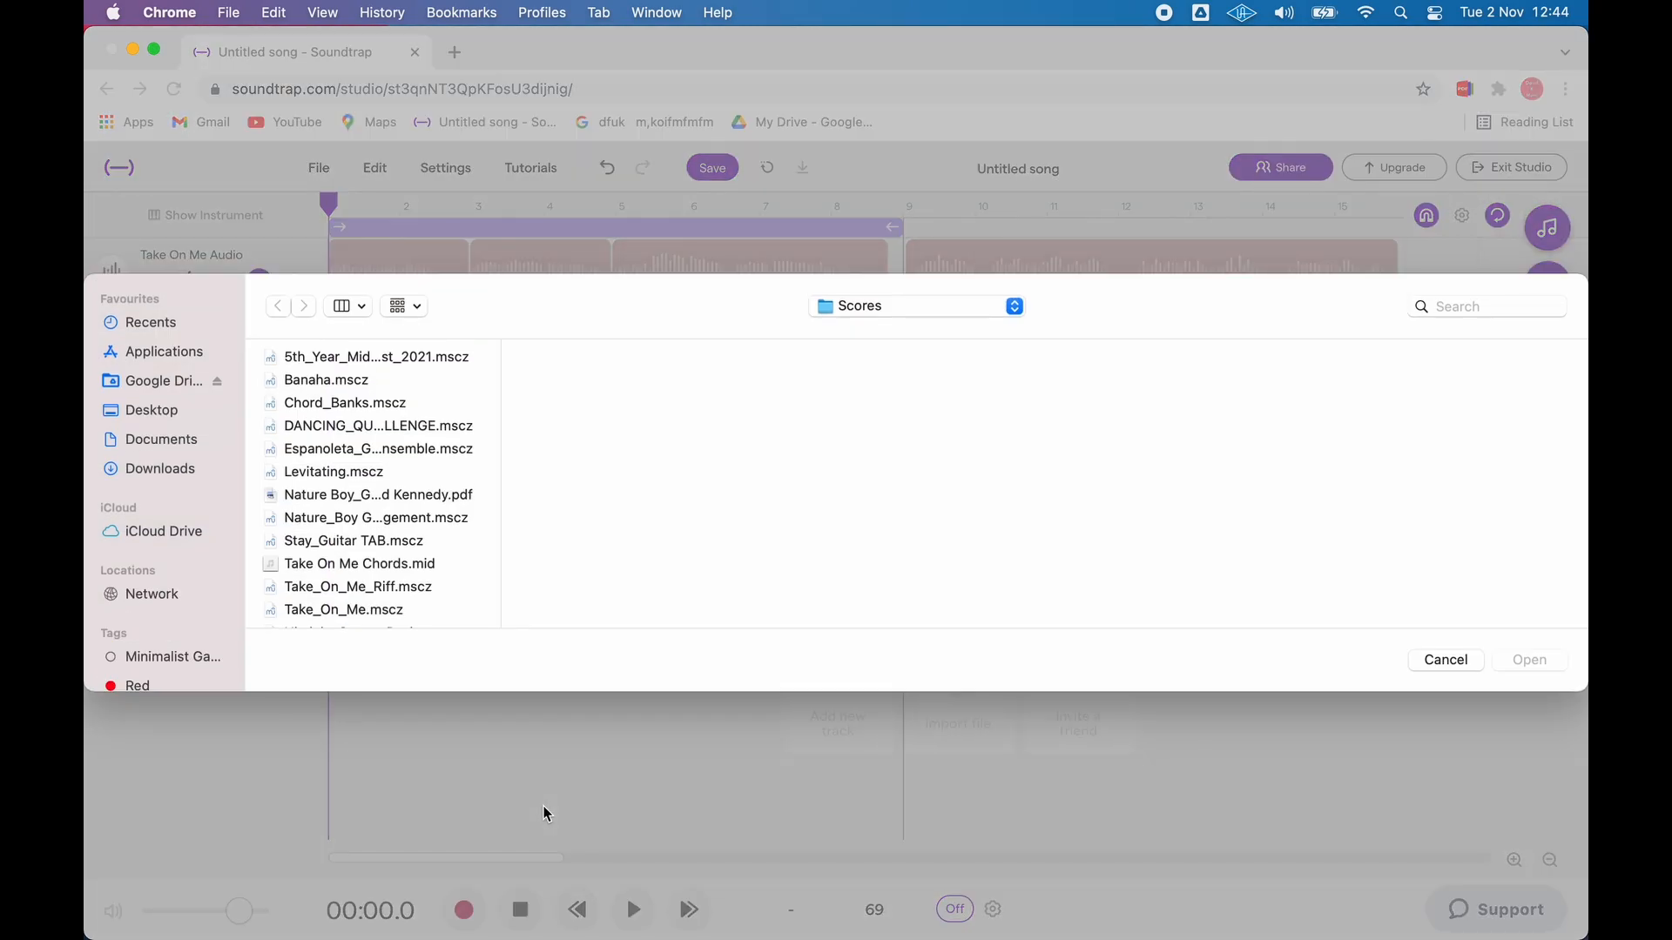
pyautogui.click(178, 448)
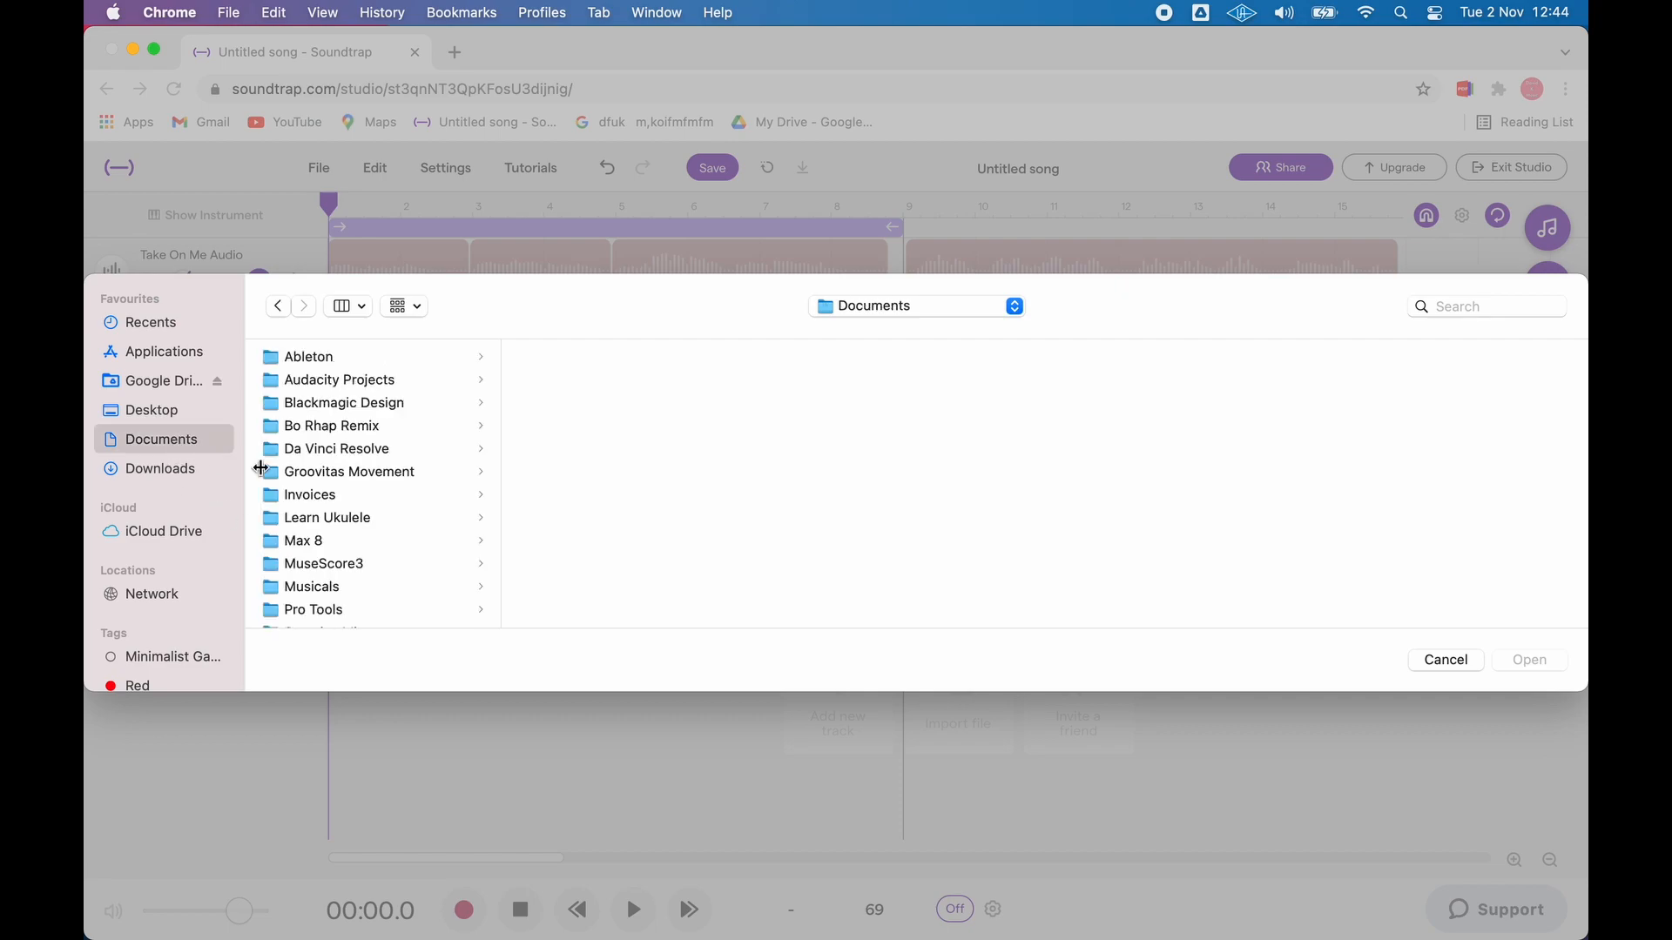
pyautogui.scroll(-5, 321, 479)
pyautogui.click(366, 516)
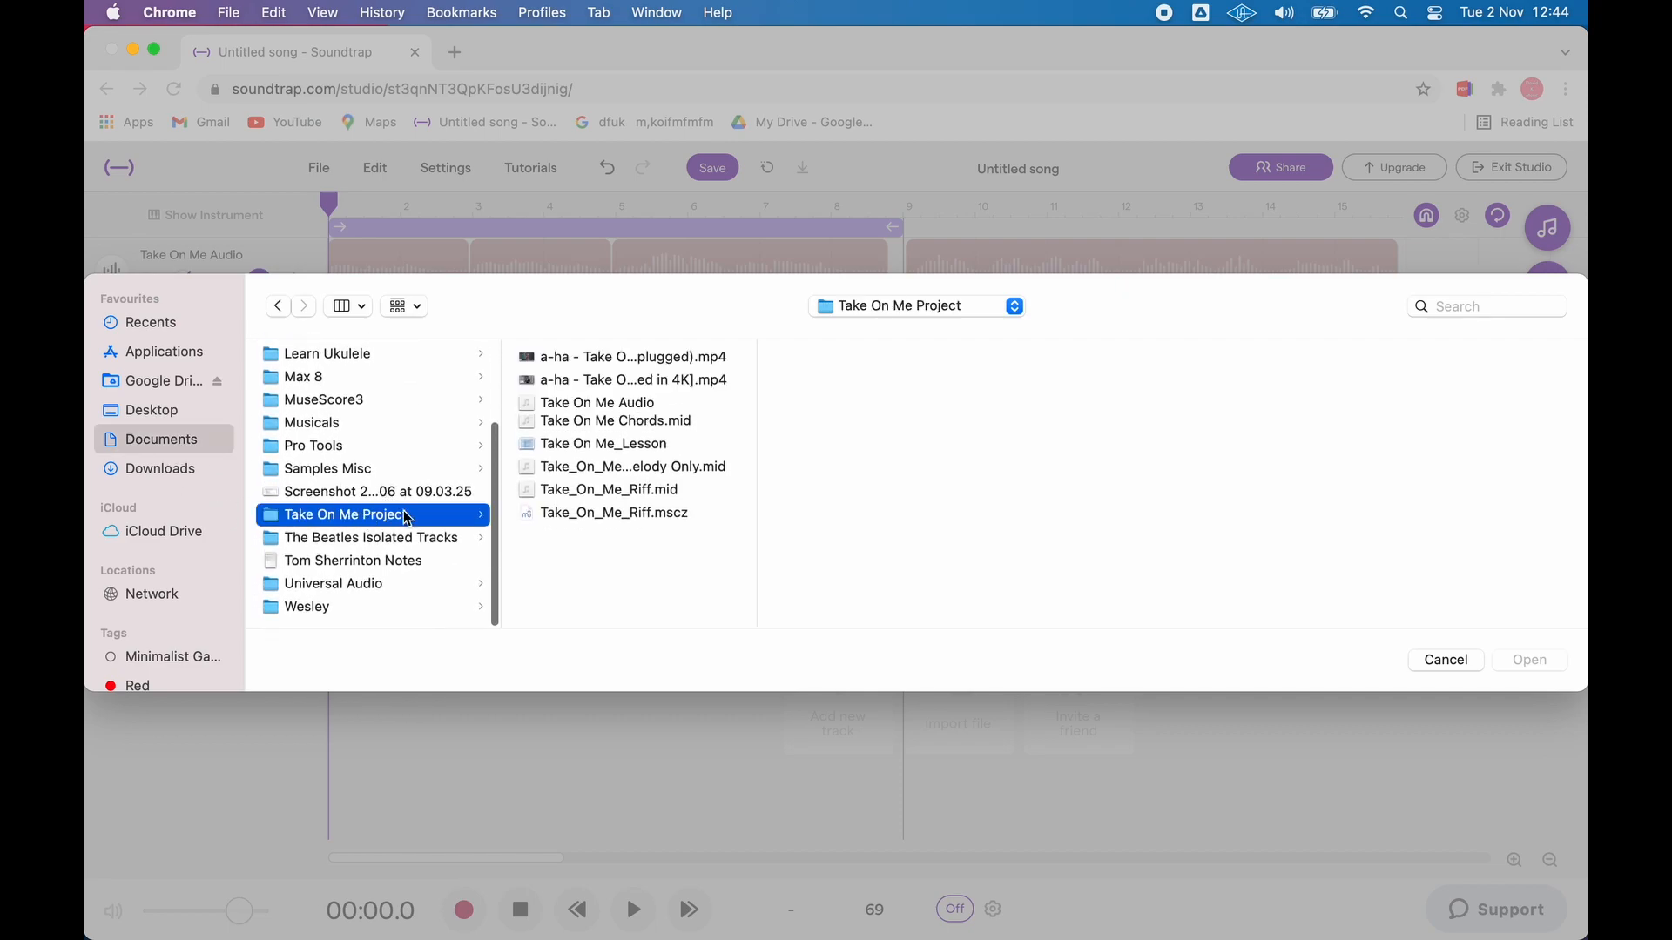
pyautogui.click(655, 433)
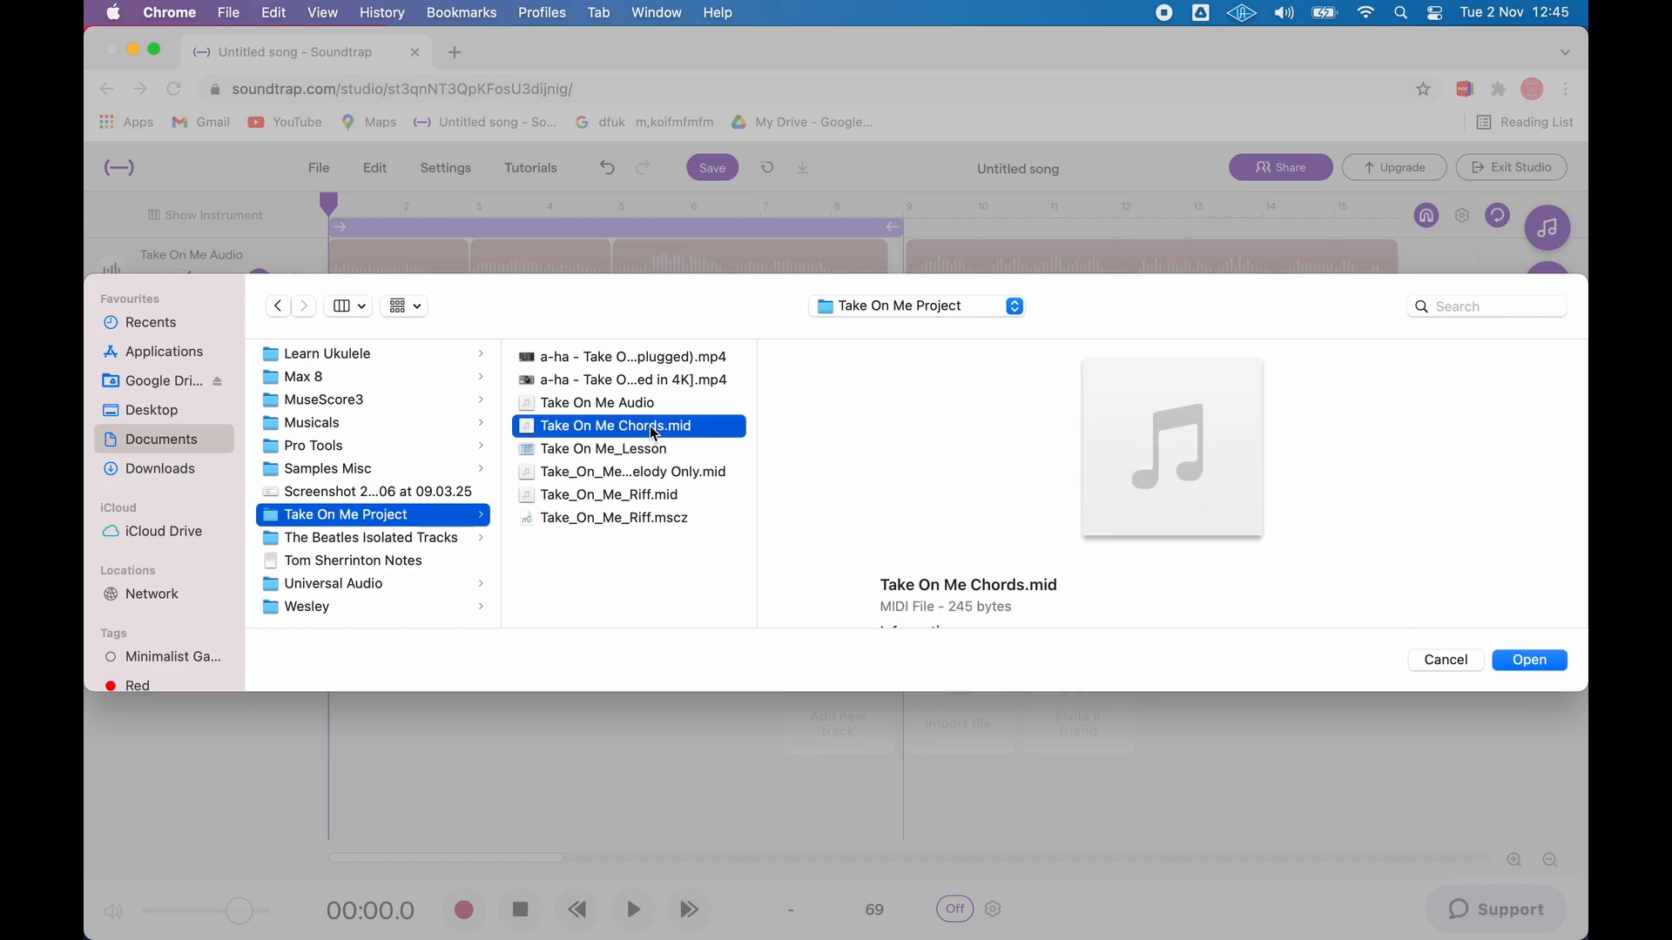
pyautogui.click(1533, 664)
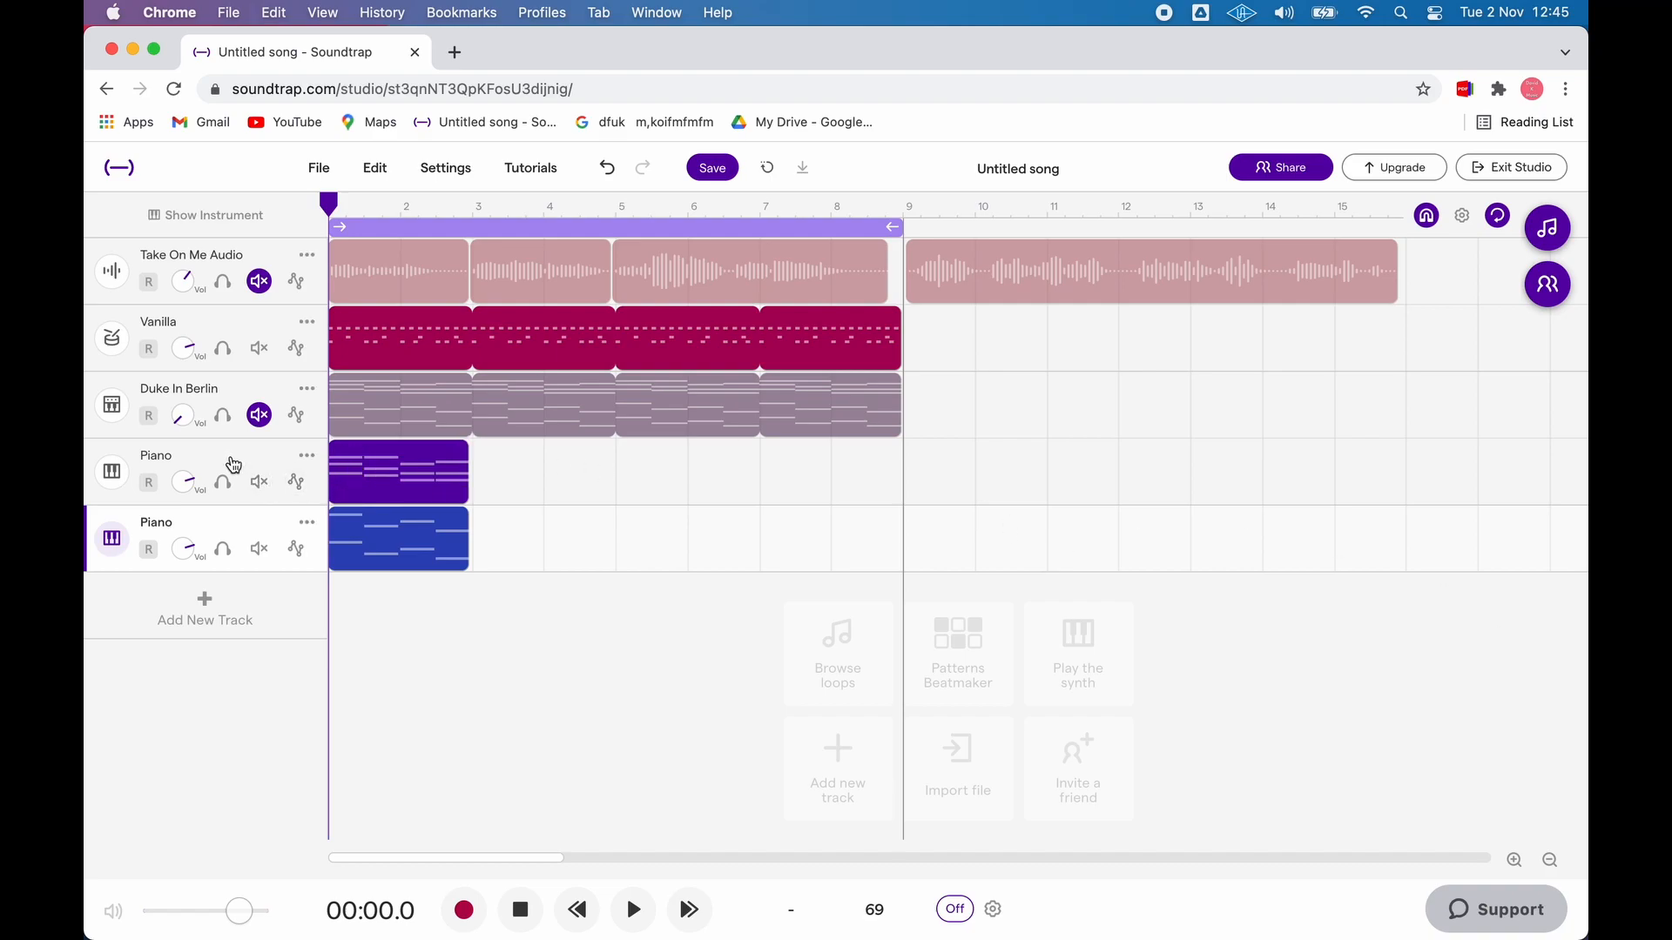
# - Solo the upper imported Piano track and play back its chords
pyautogui.click(222, 481)
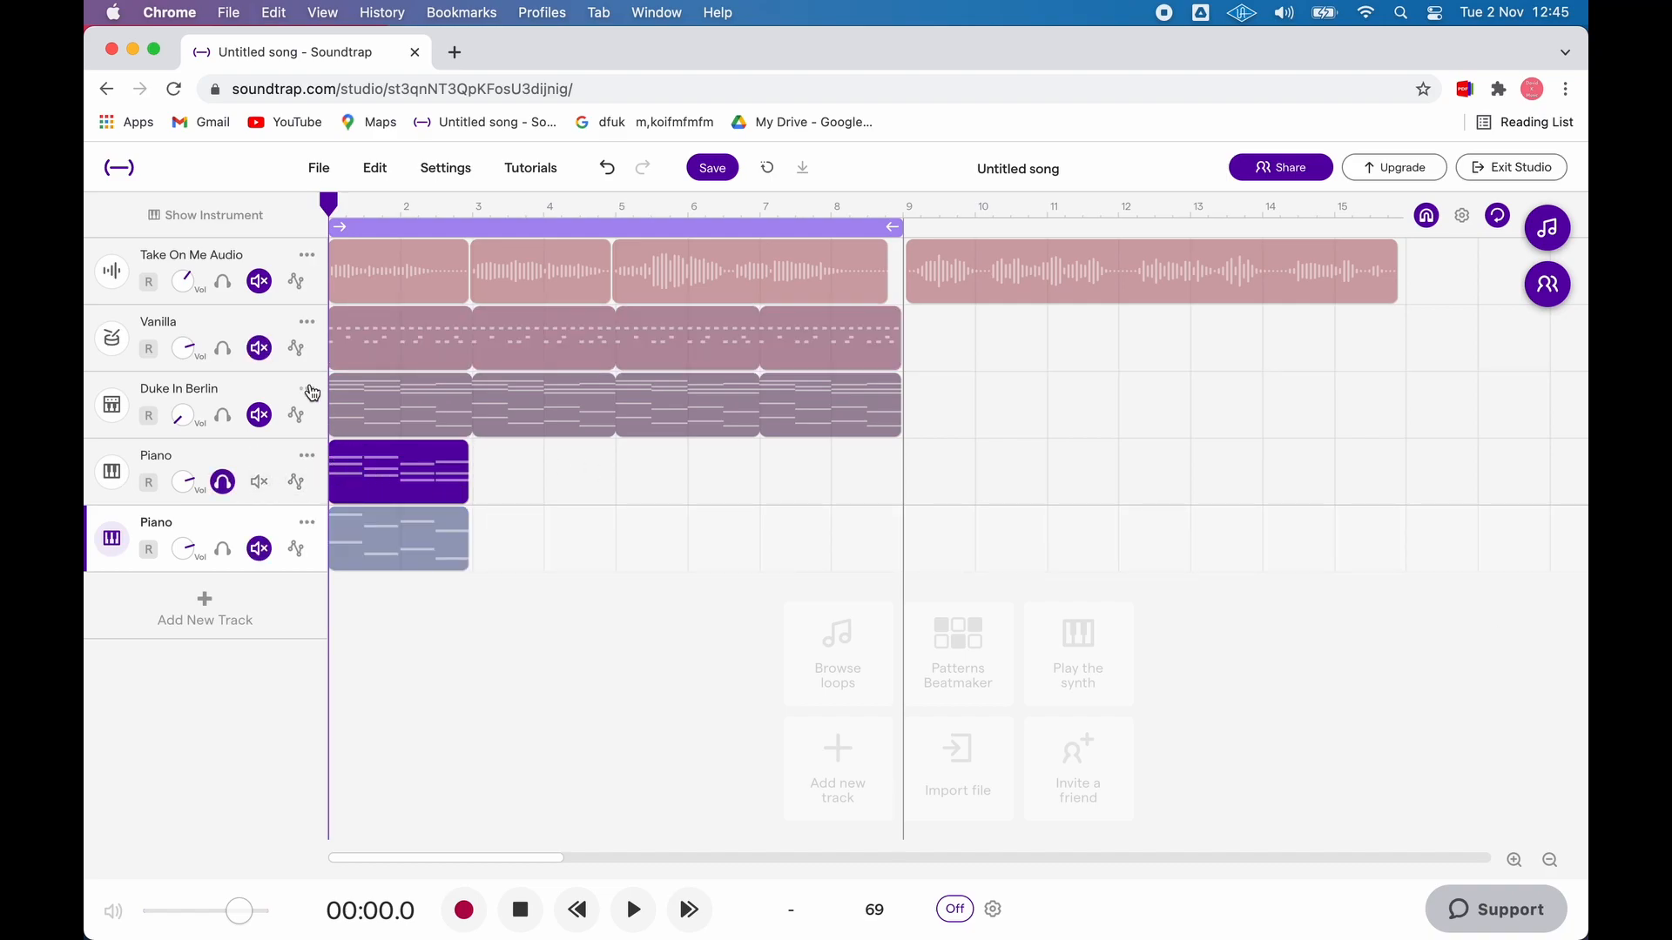
pyautogui.press('space')
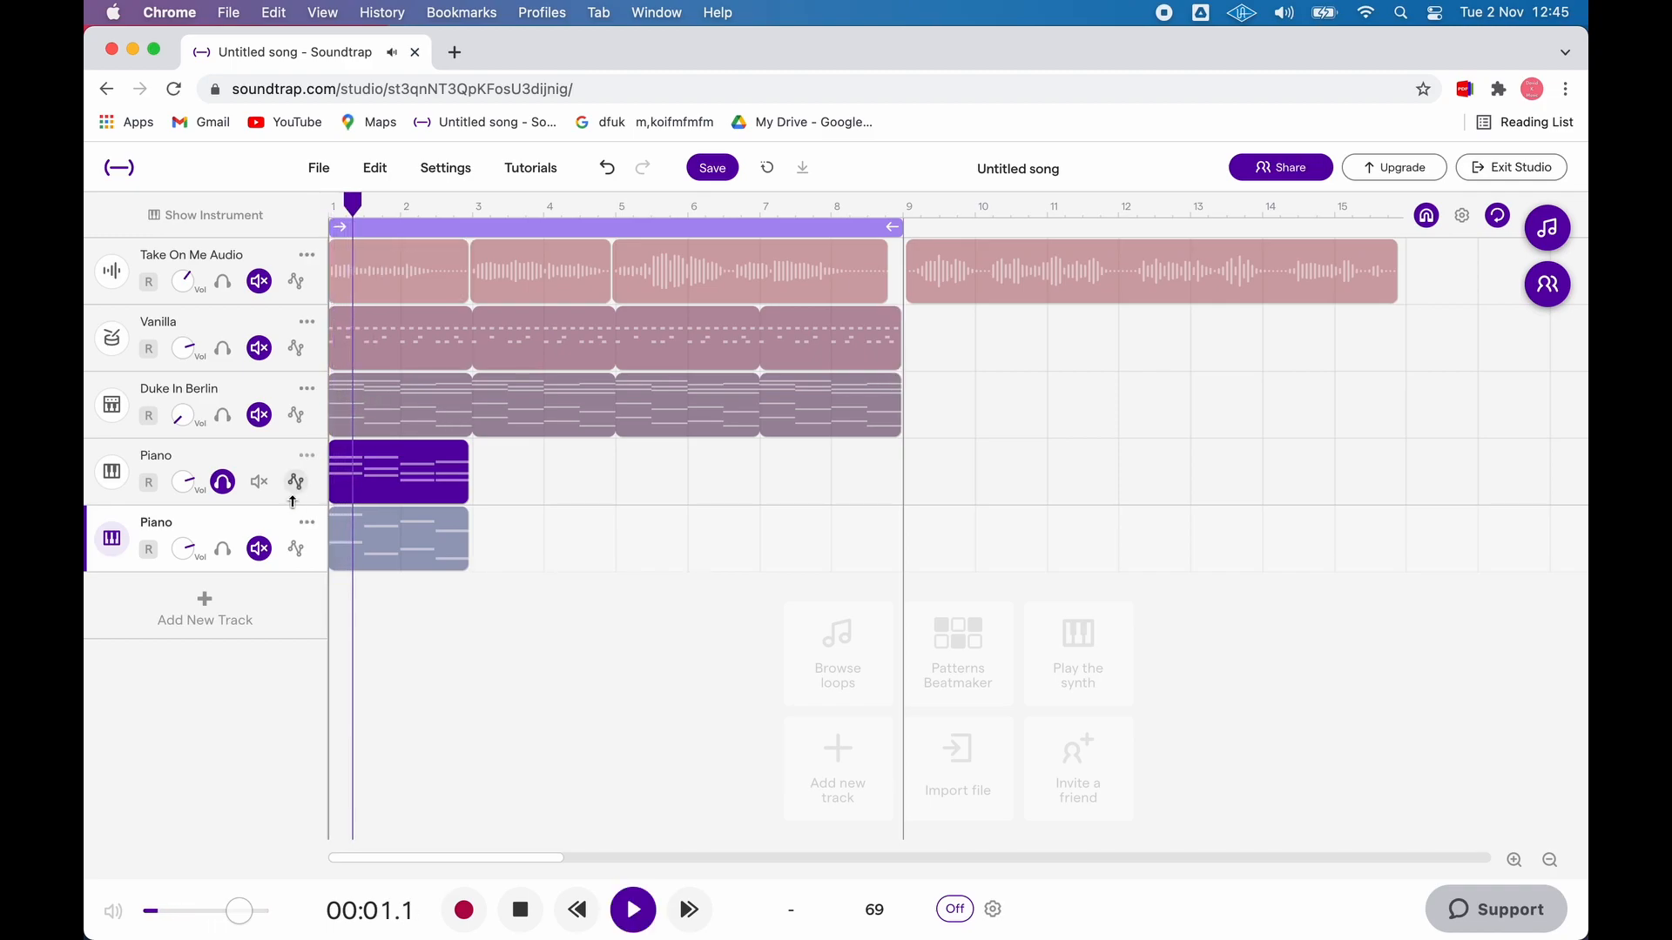
pyautogui.press('space')
# - Solo the lower imported Piano track, mute the upper one and play the bass notes from the start
pyautogui.click(222, 549)
pyautogui.click(255, 503)
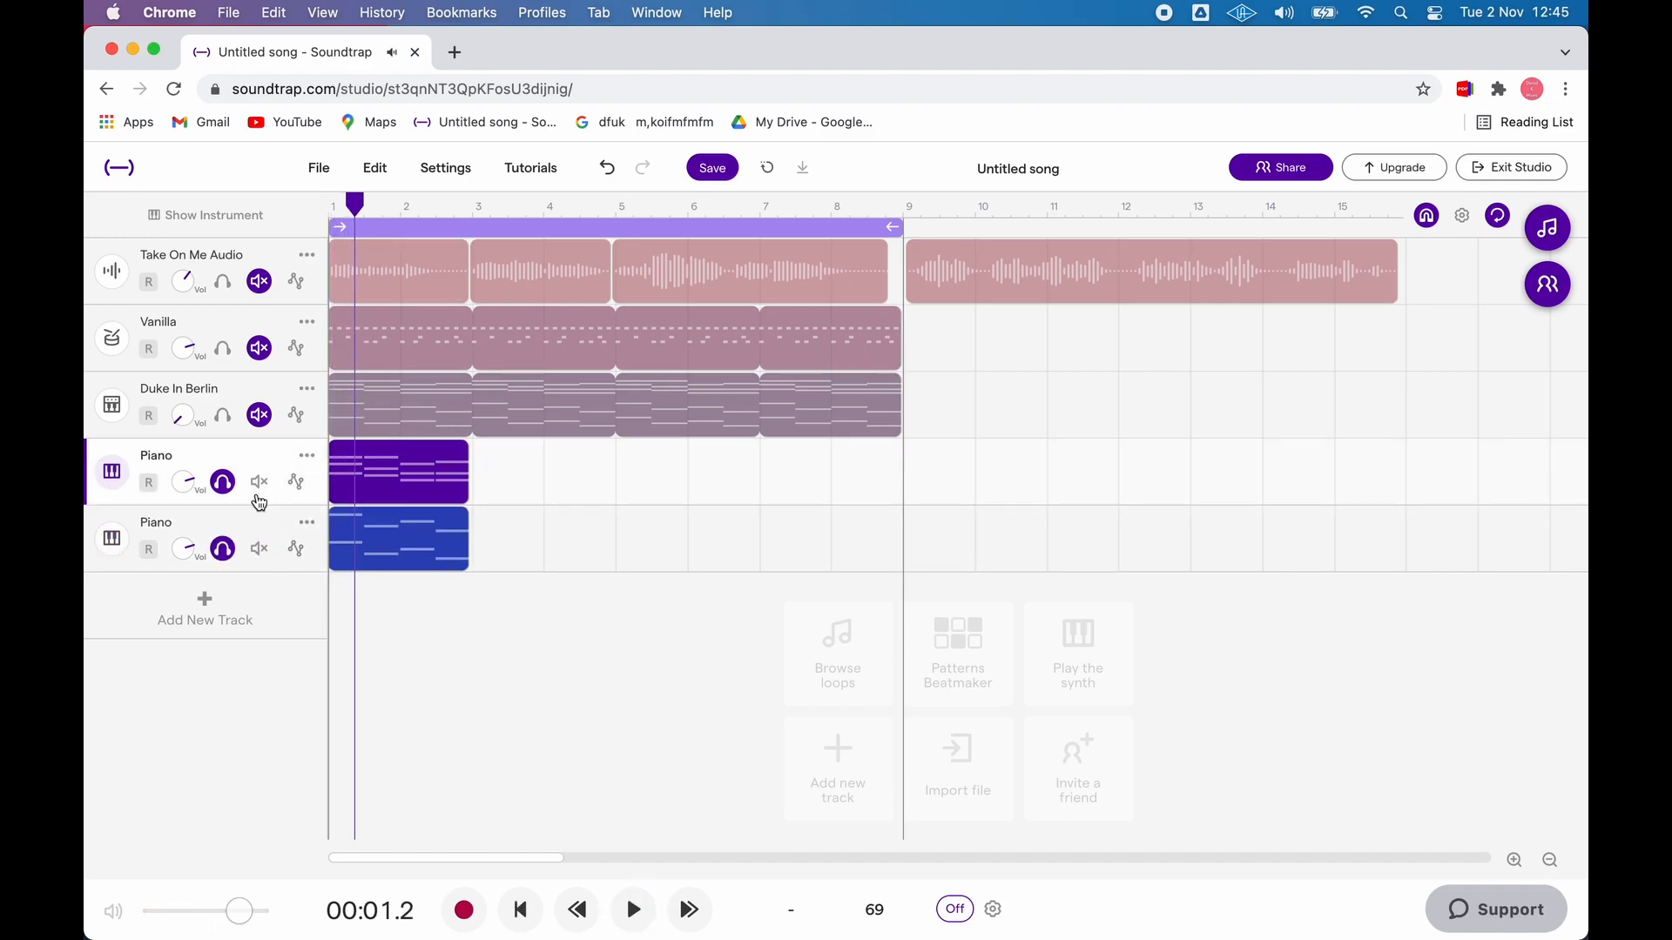
pyautogui.click(259, 481)
pyautogui.click(332, 209)
pyautogui.press('space')
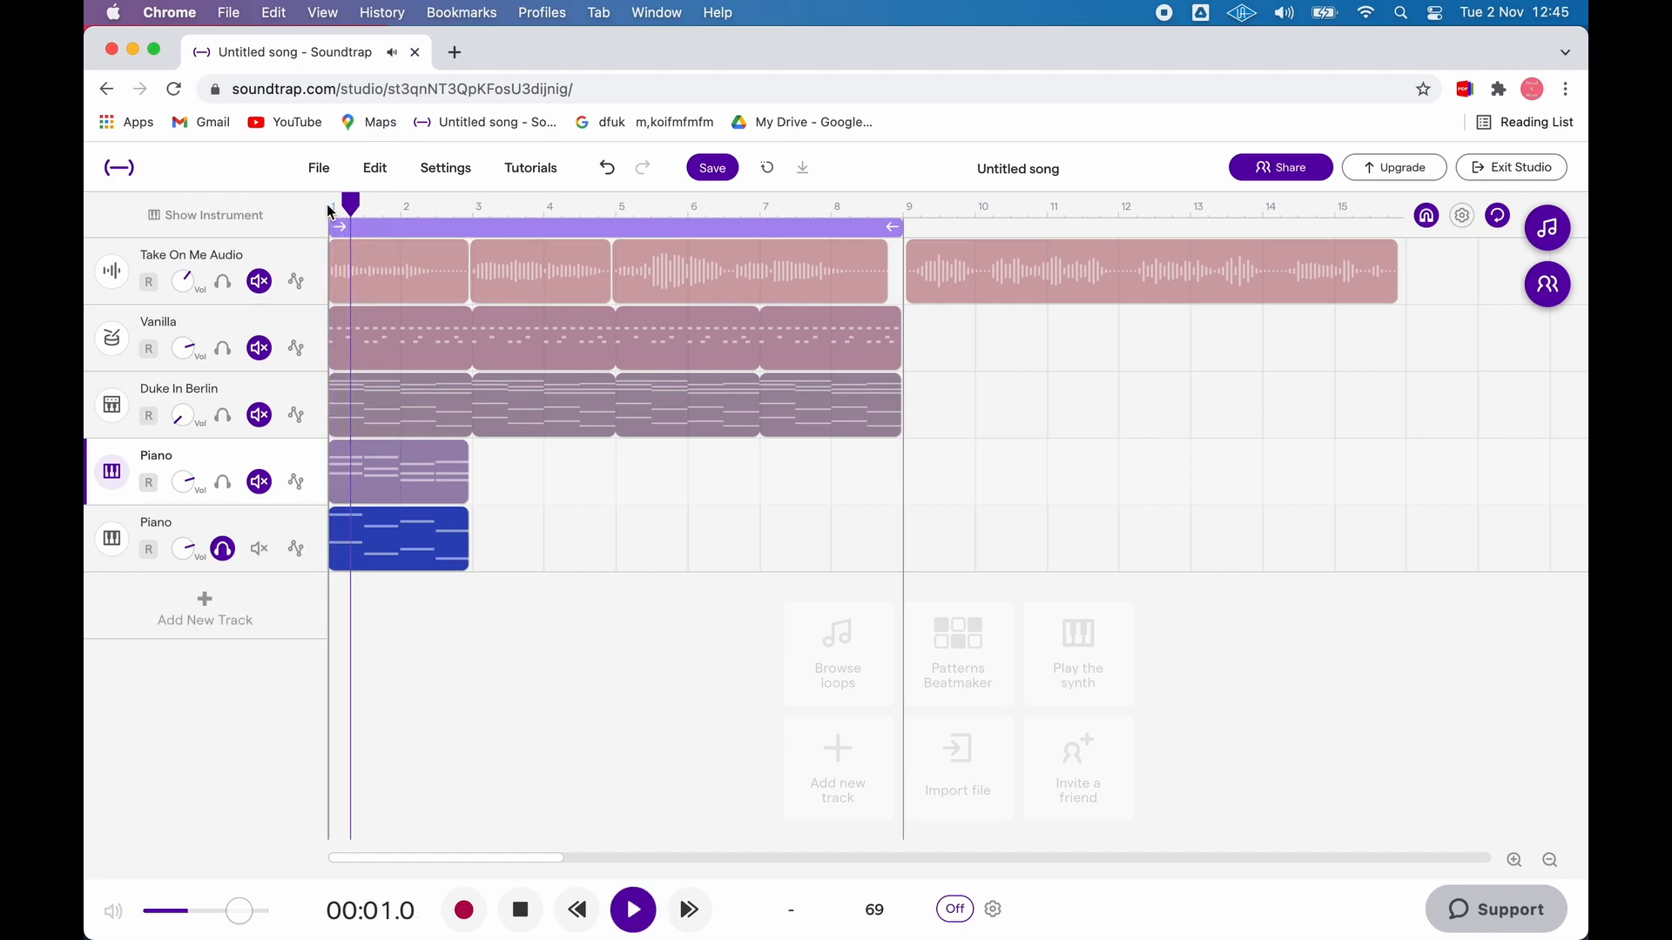
pyautogui.press('space')
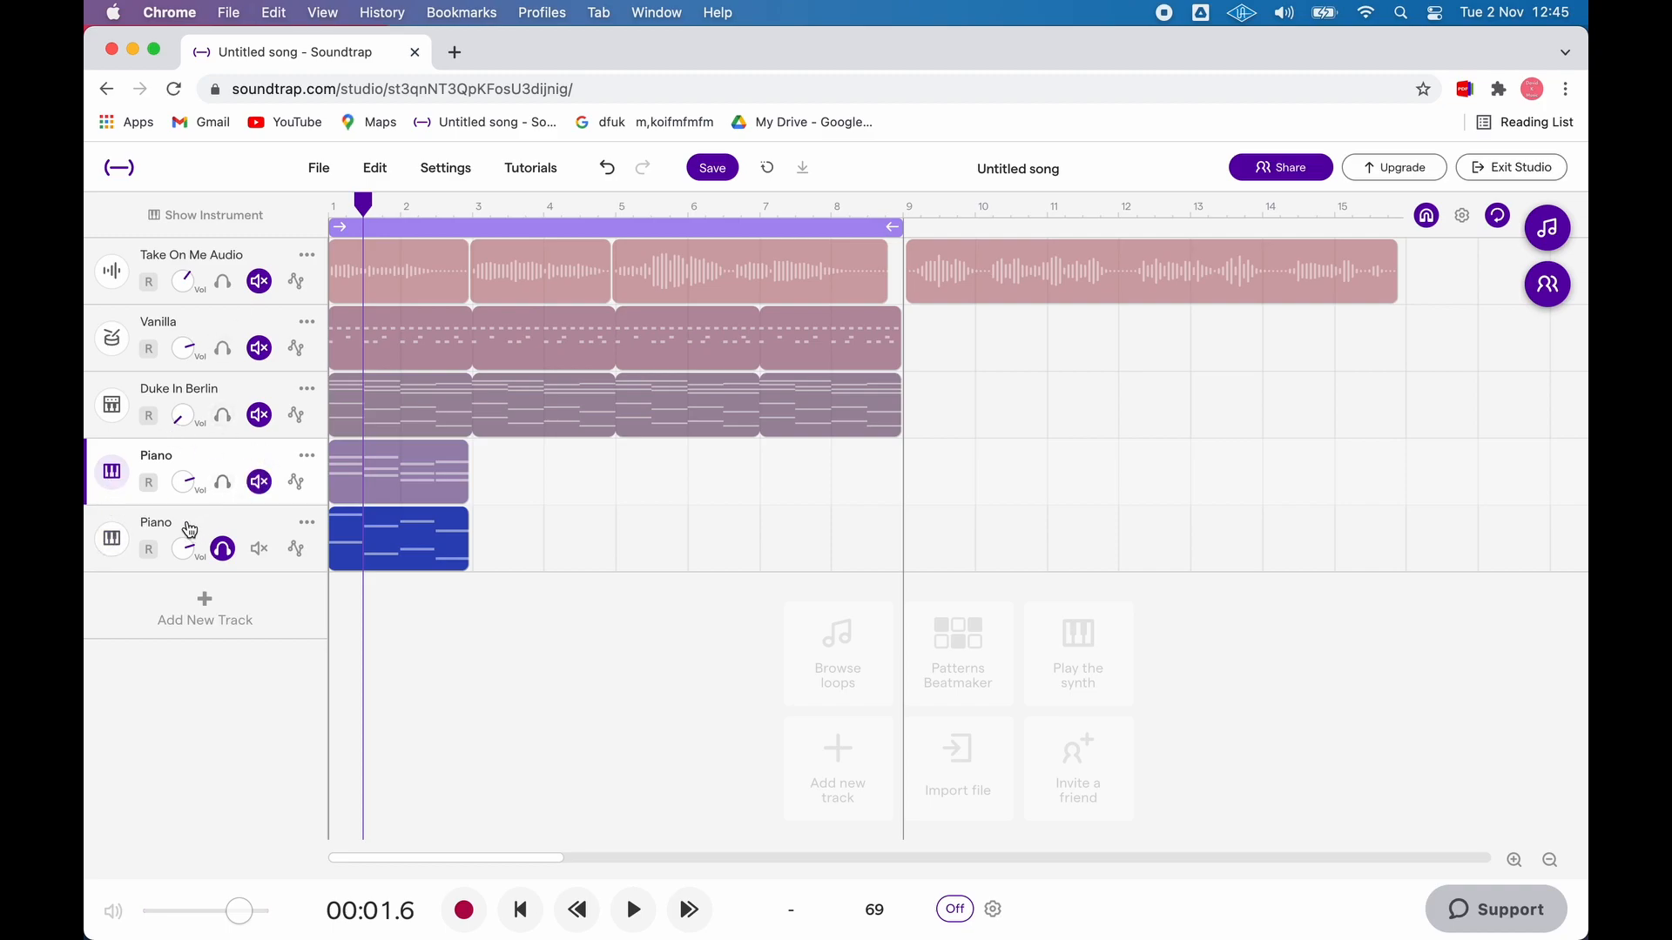
# - Check the instrument assigned to the upper imported Piano track
pyautogui.click(113, 479)
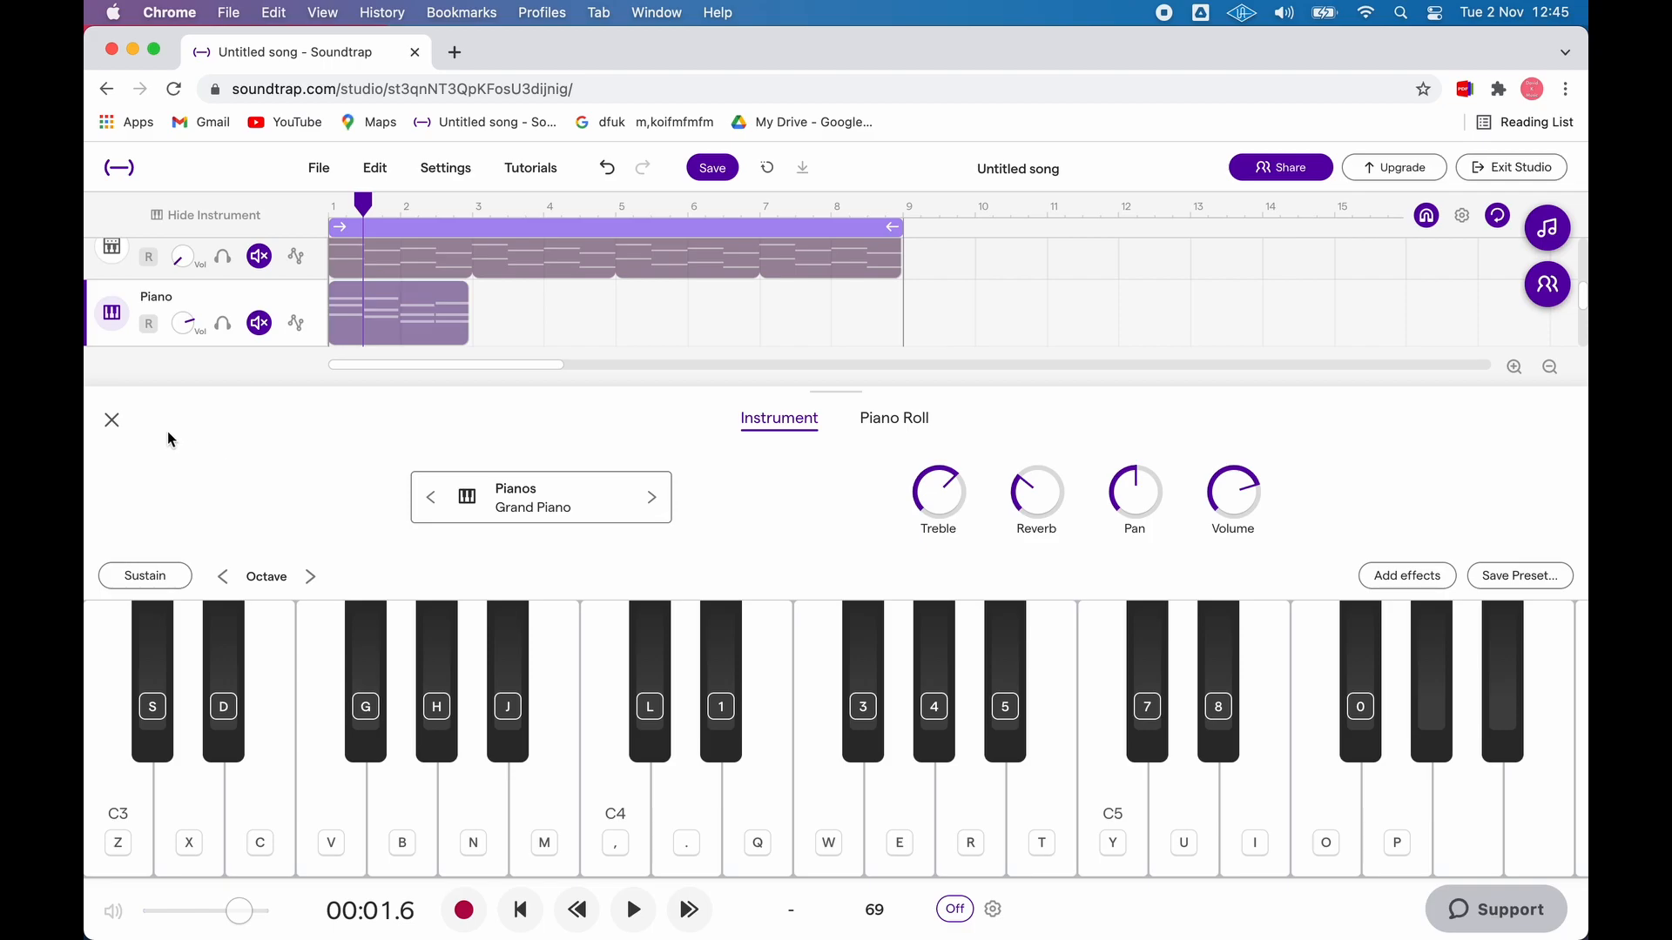
pyautogui.click(112, 420)
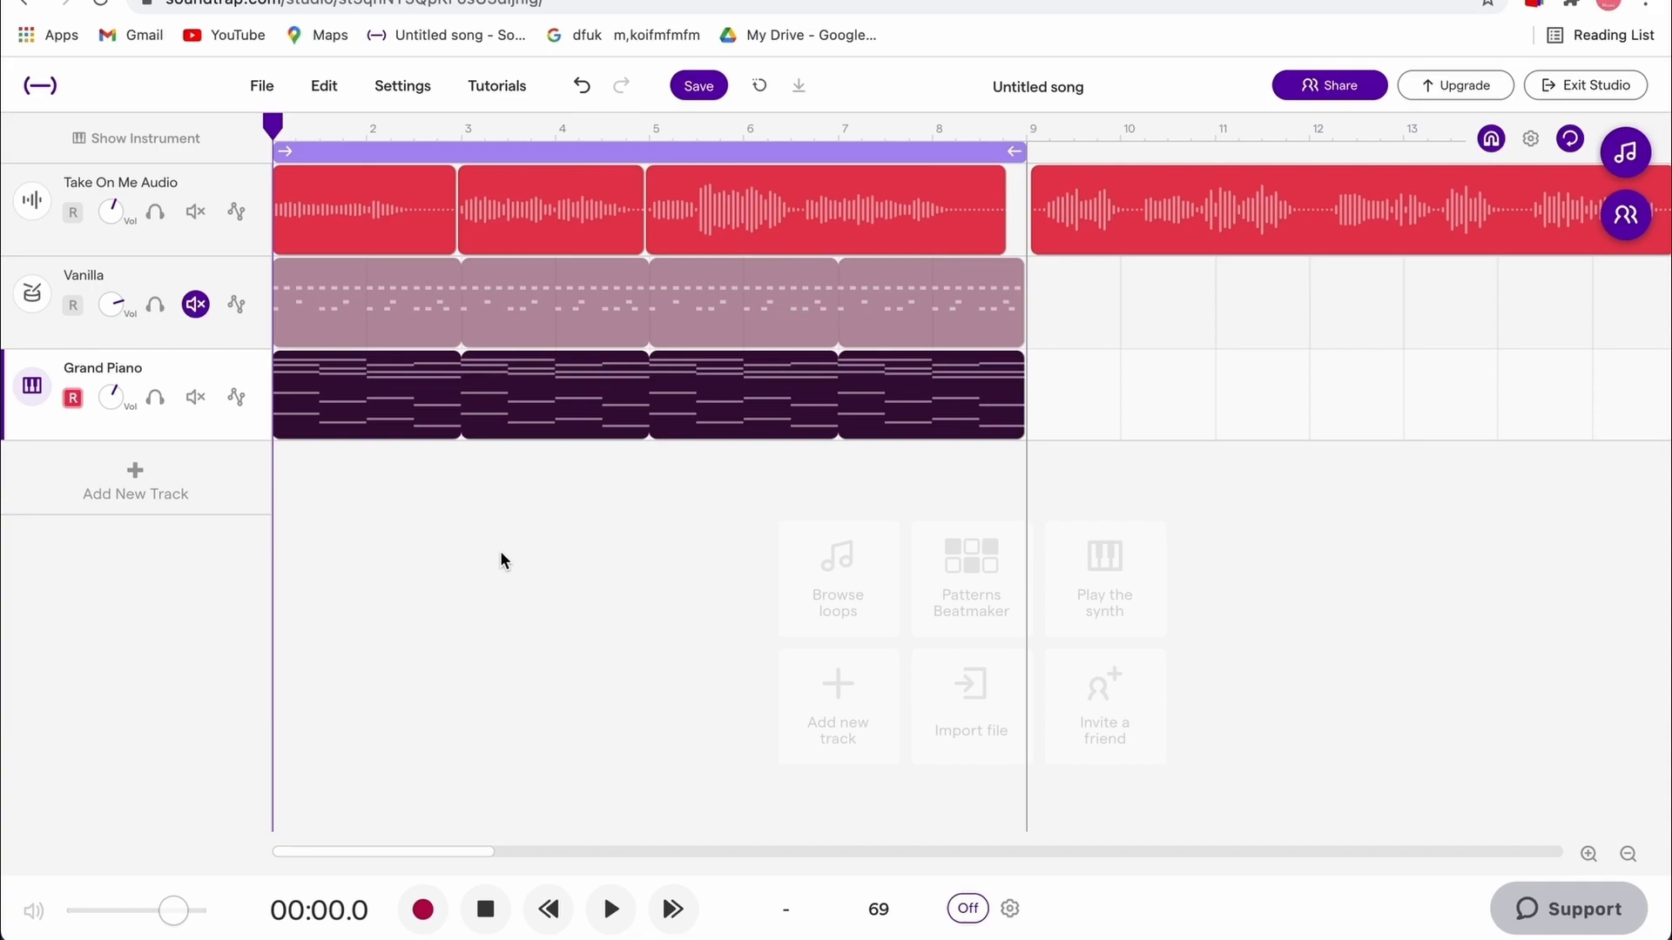
# - Solo the Grand Piano track, open its instrument presets and play back the chord progression
pyautogui.click(32, 394)
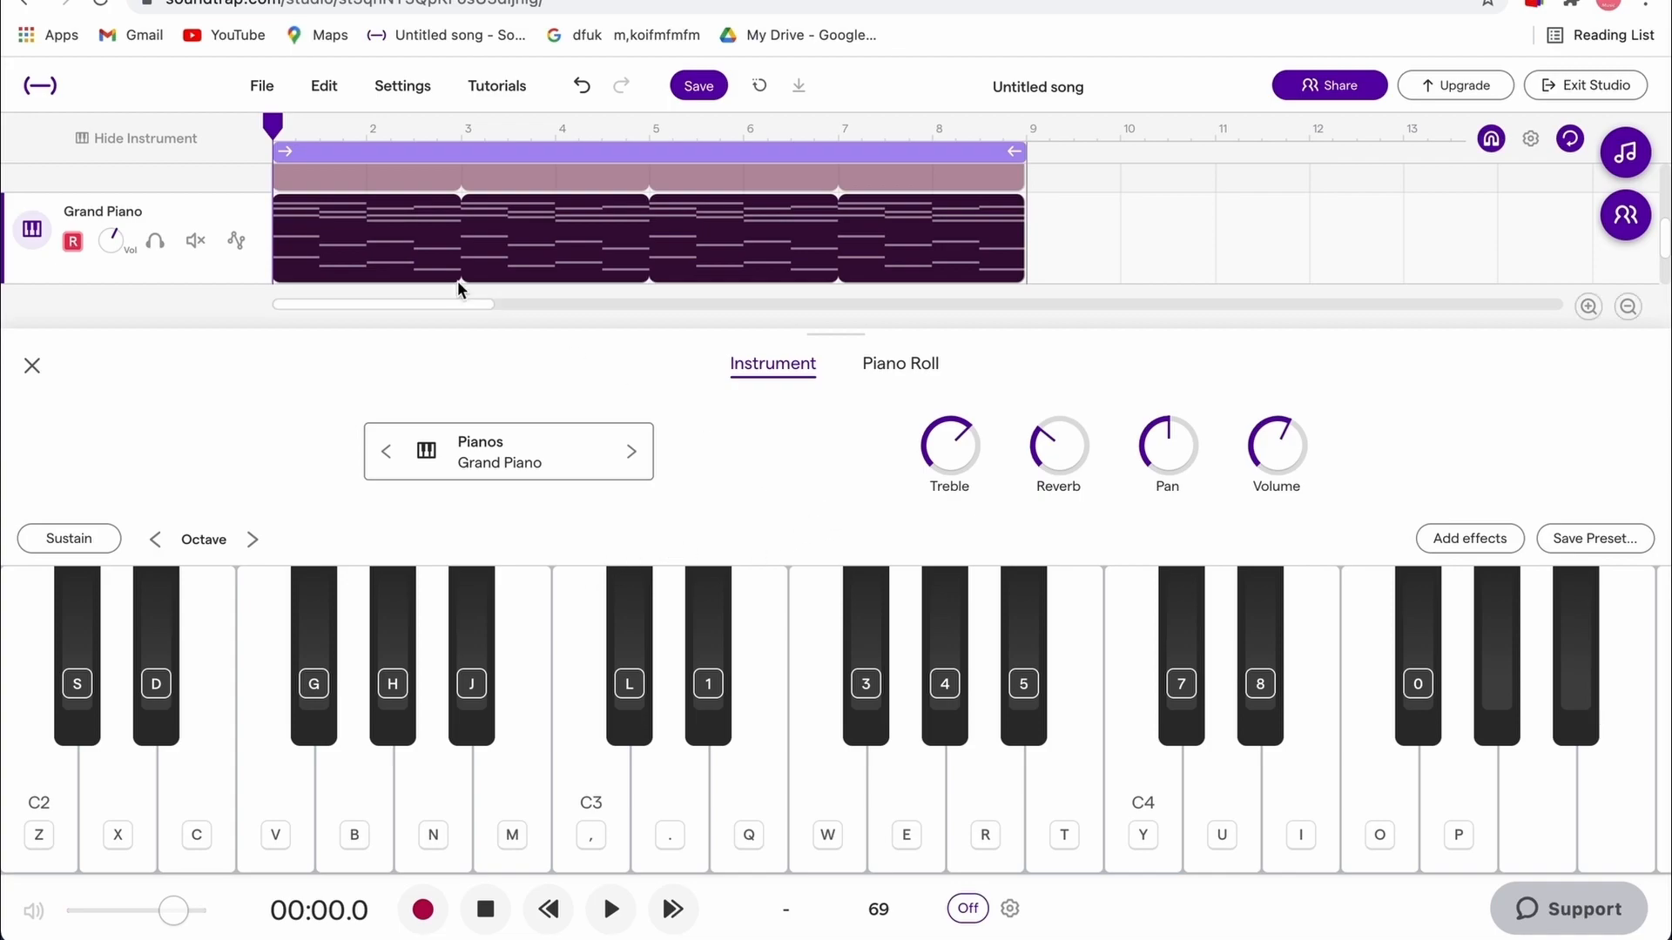
pyautogui.click(158, 241)
pyautogui.click(502, 461)
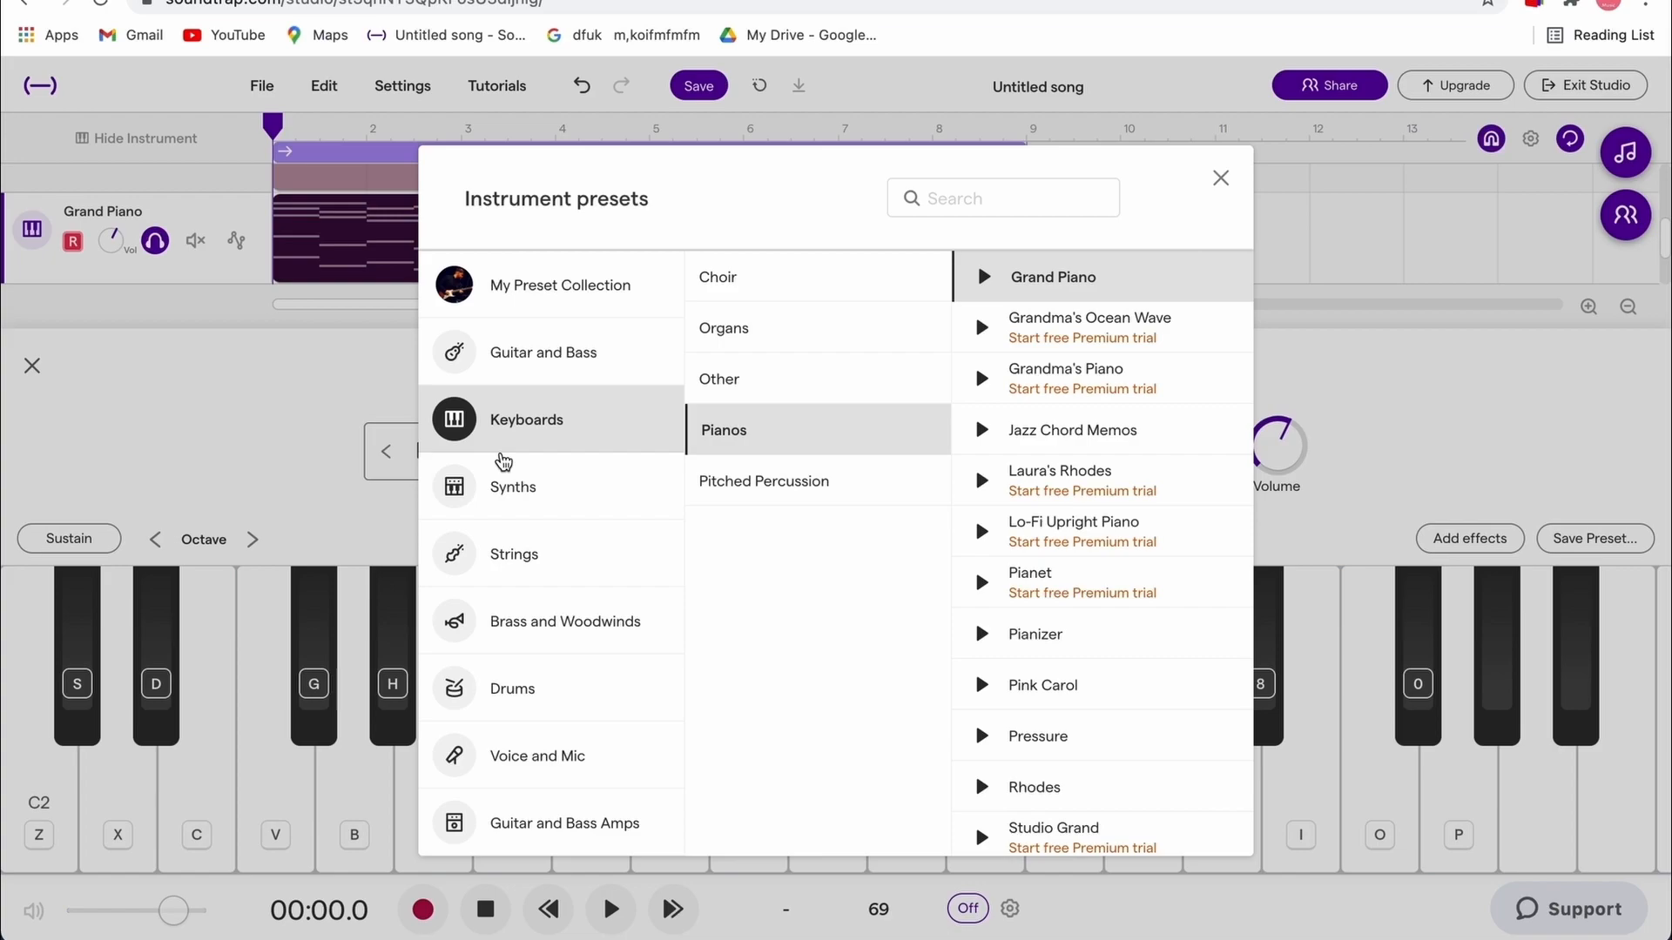
pyautogui.press('space')
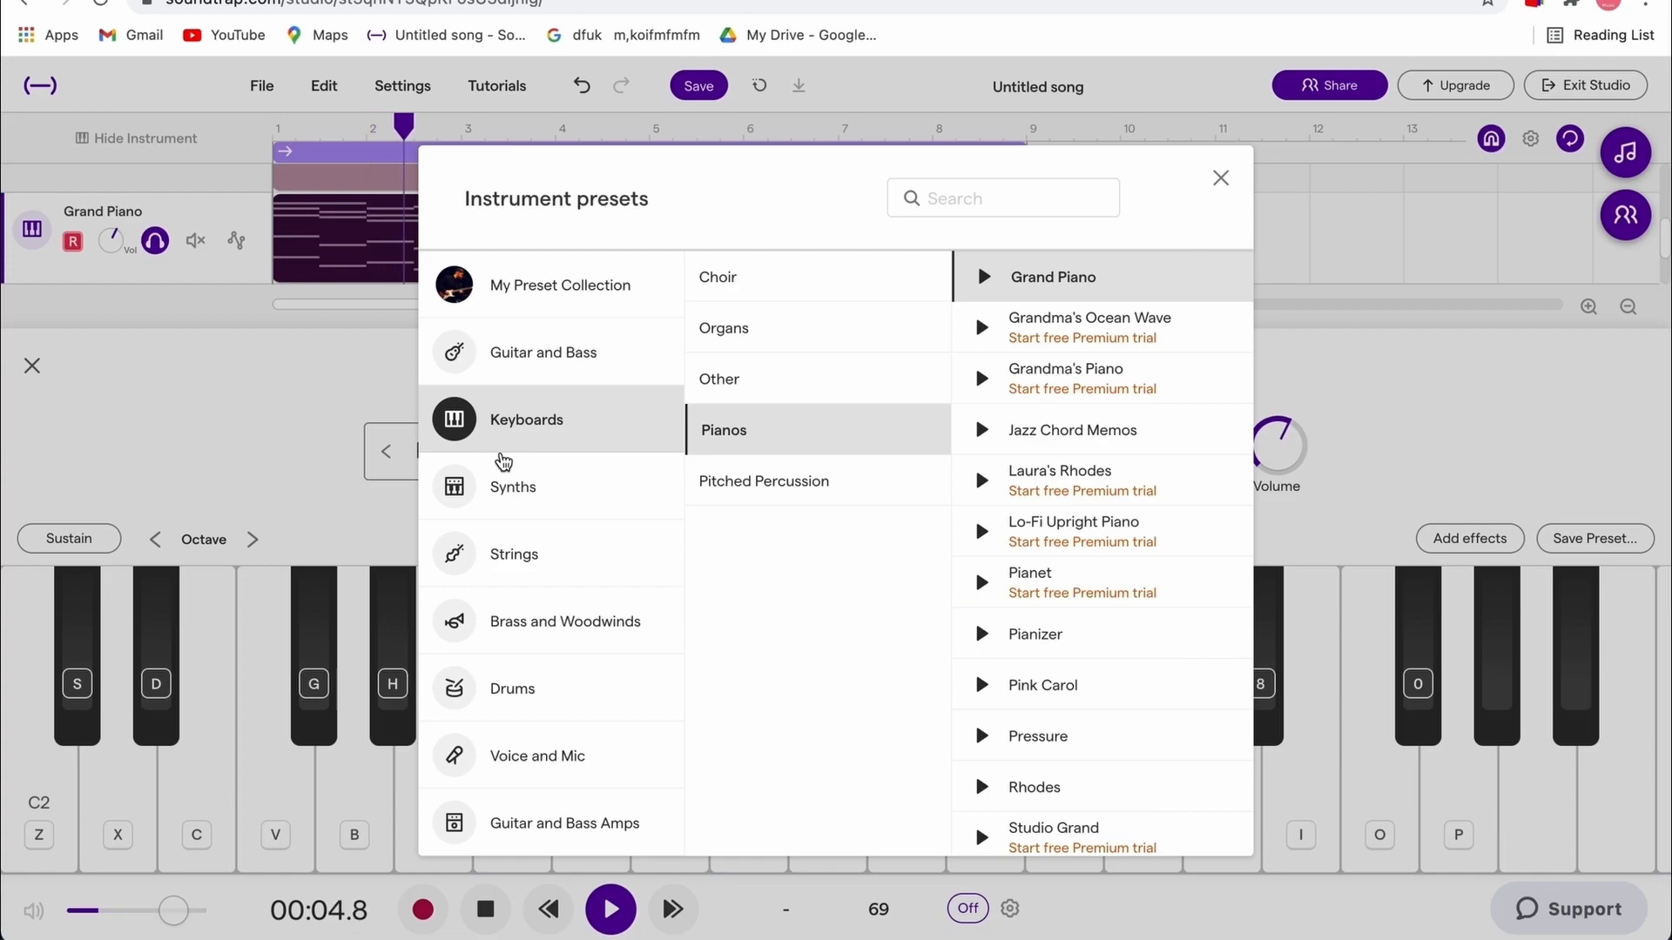
pyautogui.press('space')
# - Try the 80s Pad synth preset on the soloed chord track and return the playhead to the start
pyautogui.click(520, 493)
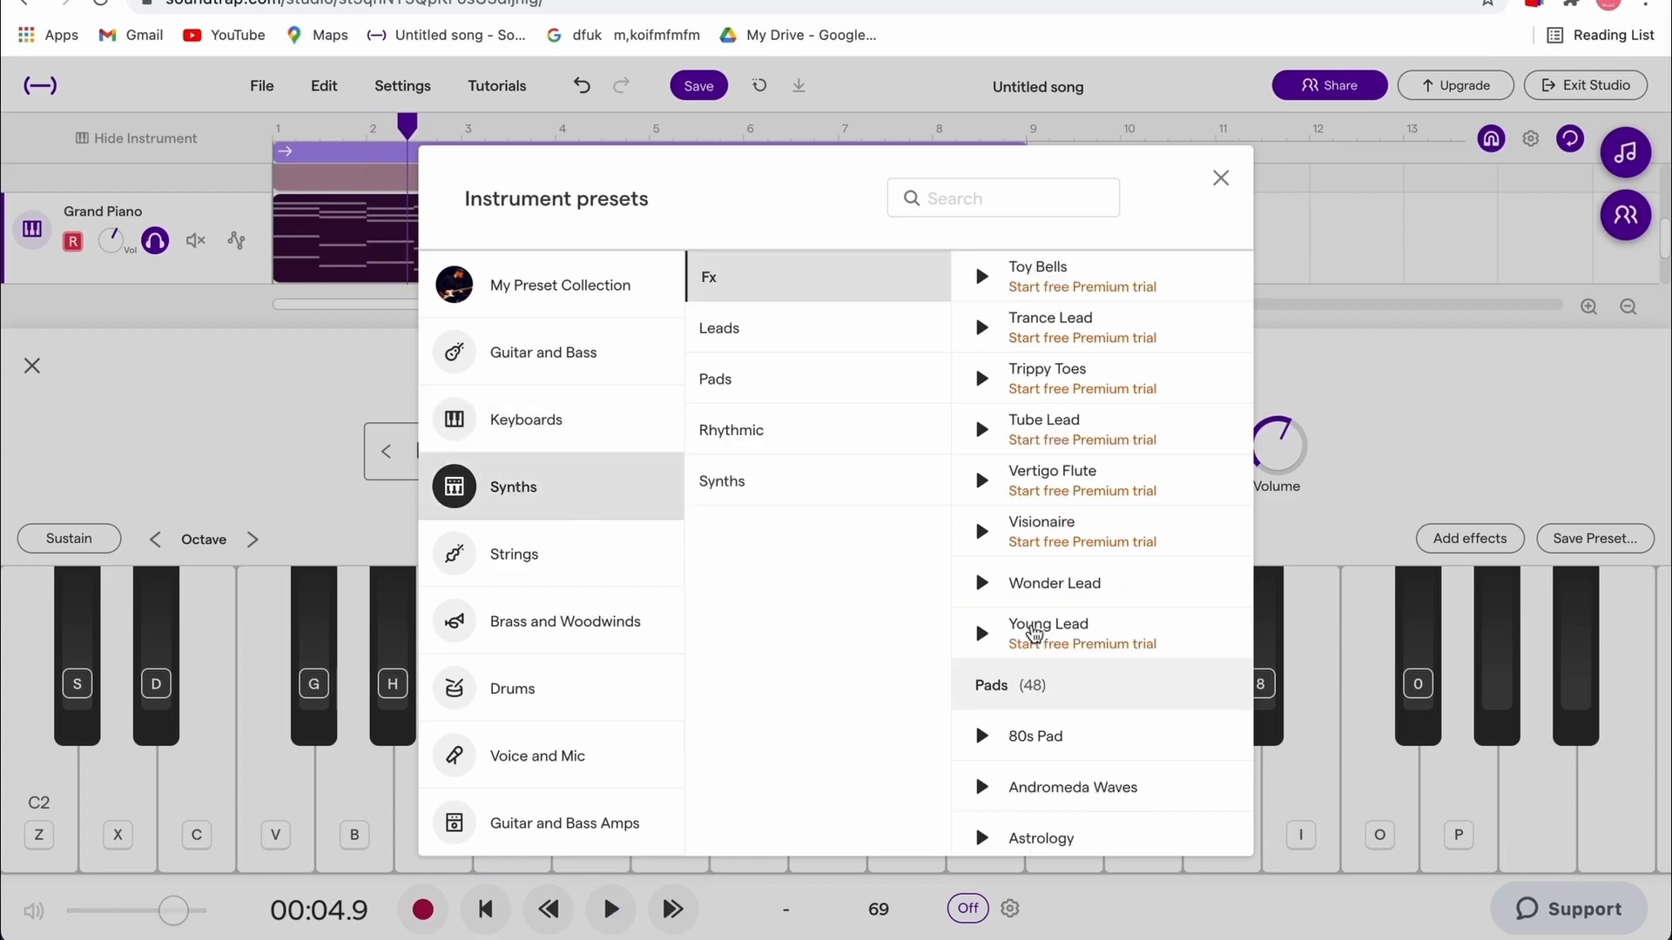
pyautogui.click(1055, 747)
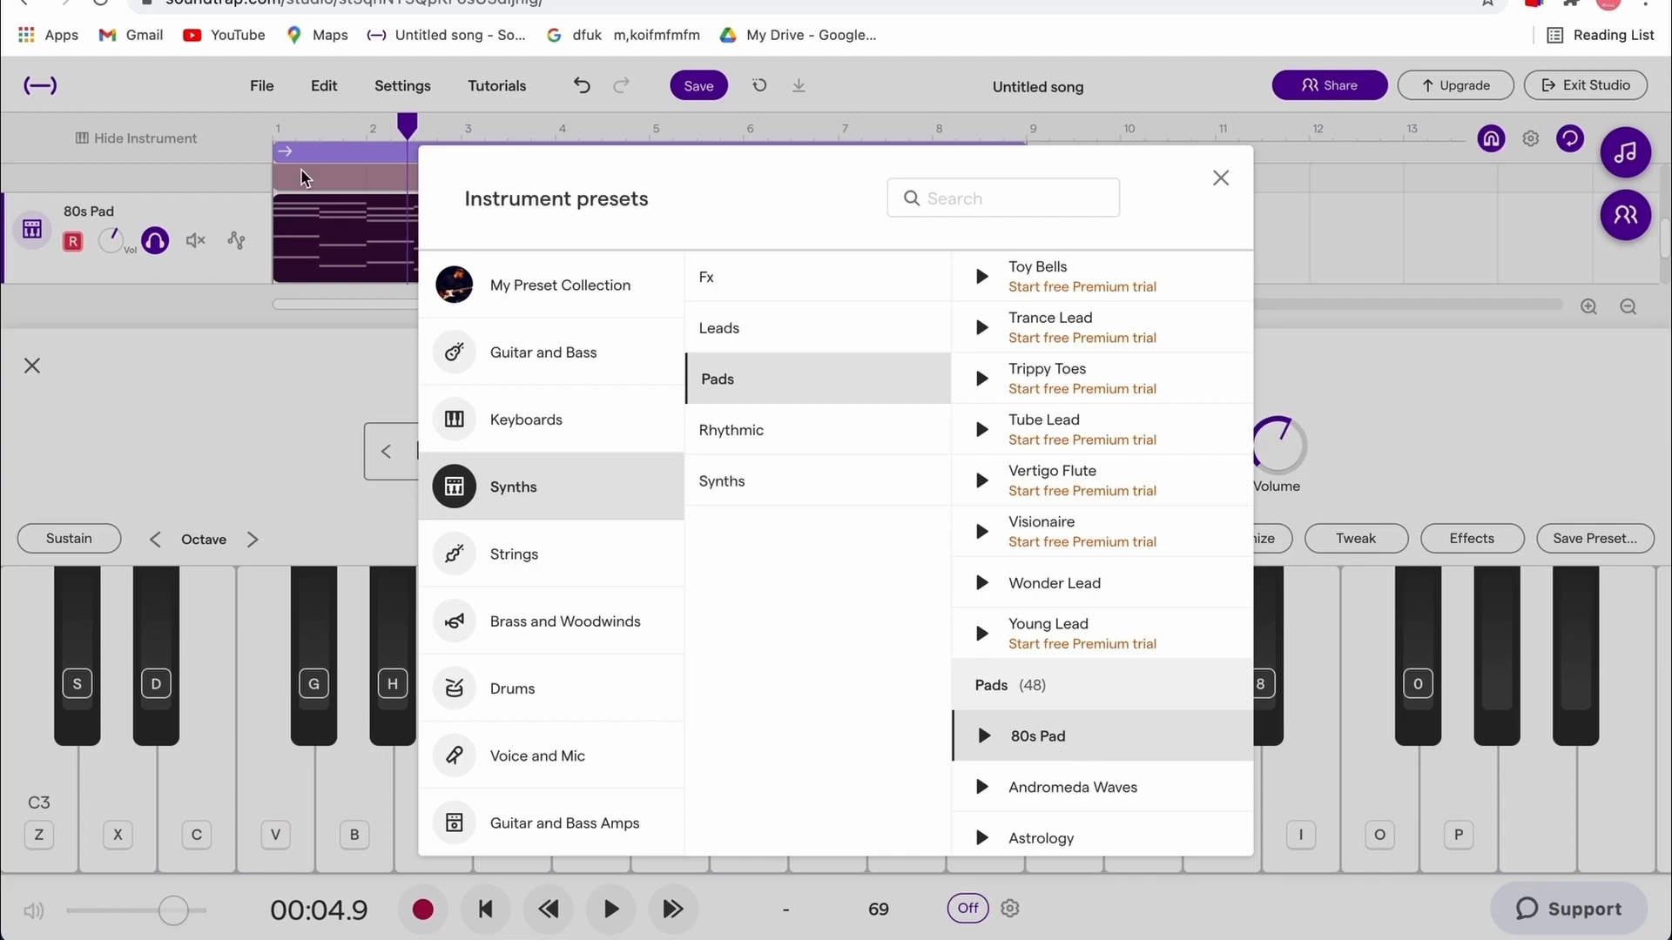
pyautogui.click(272, 128)
pyautogui.click(273, 128)
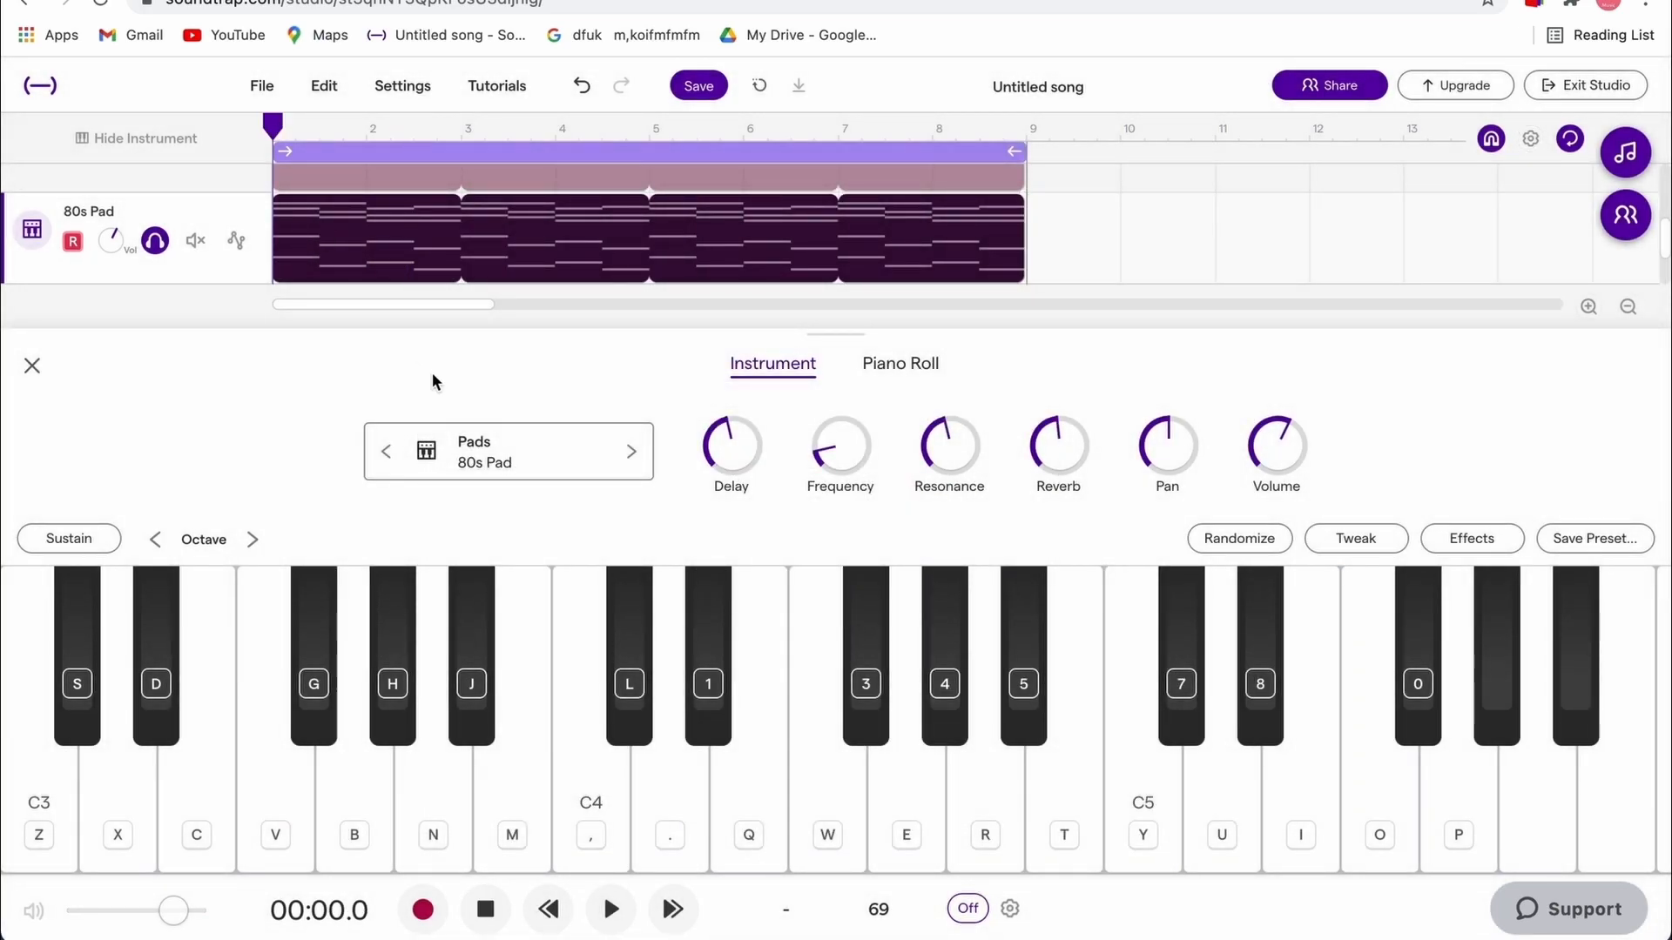
# - Try the Astrology and Challenger pad presets on the soloed chord track during playback
pyautogui.click(501, 457)
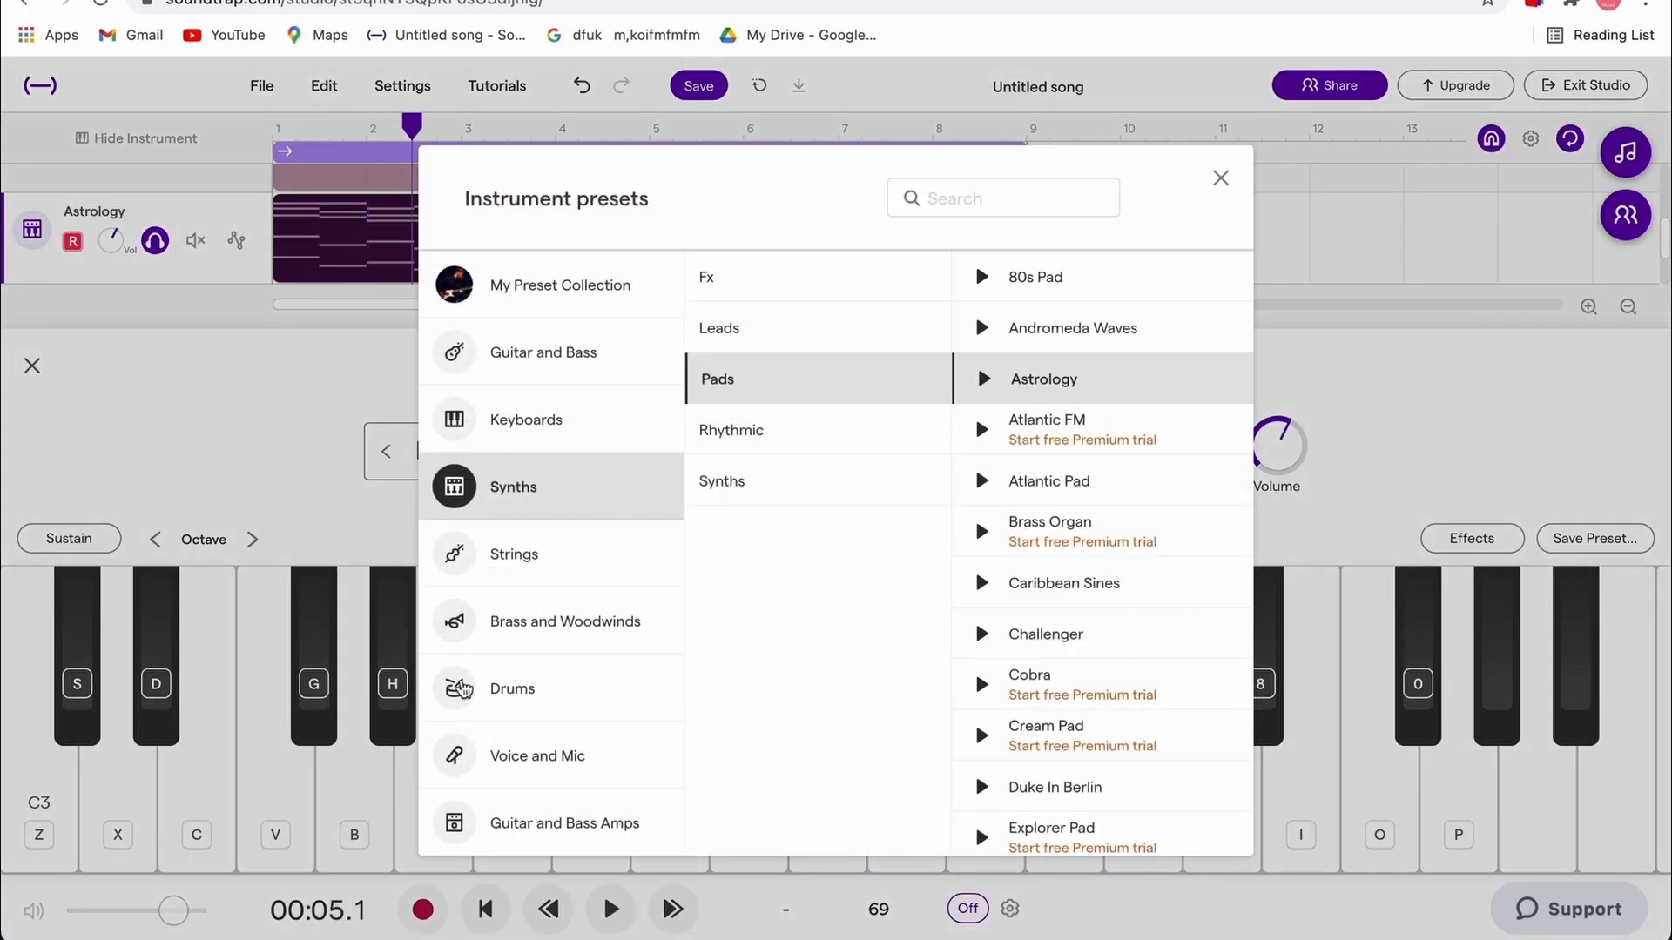
pyautogui.press('space')
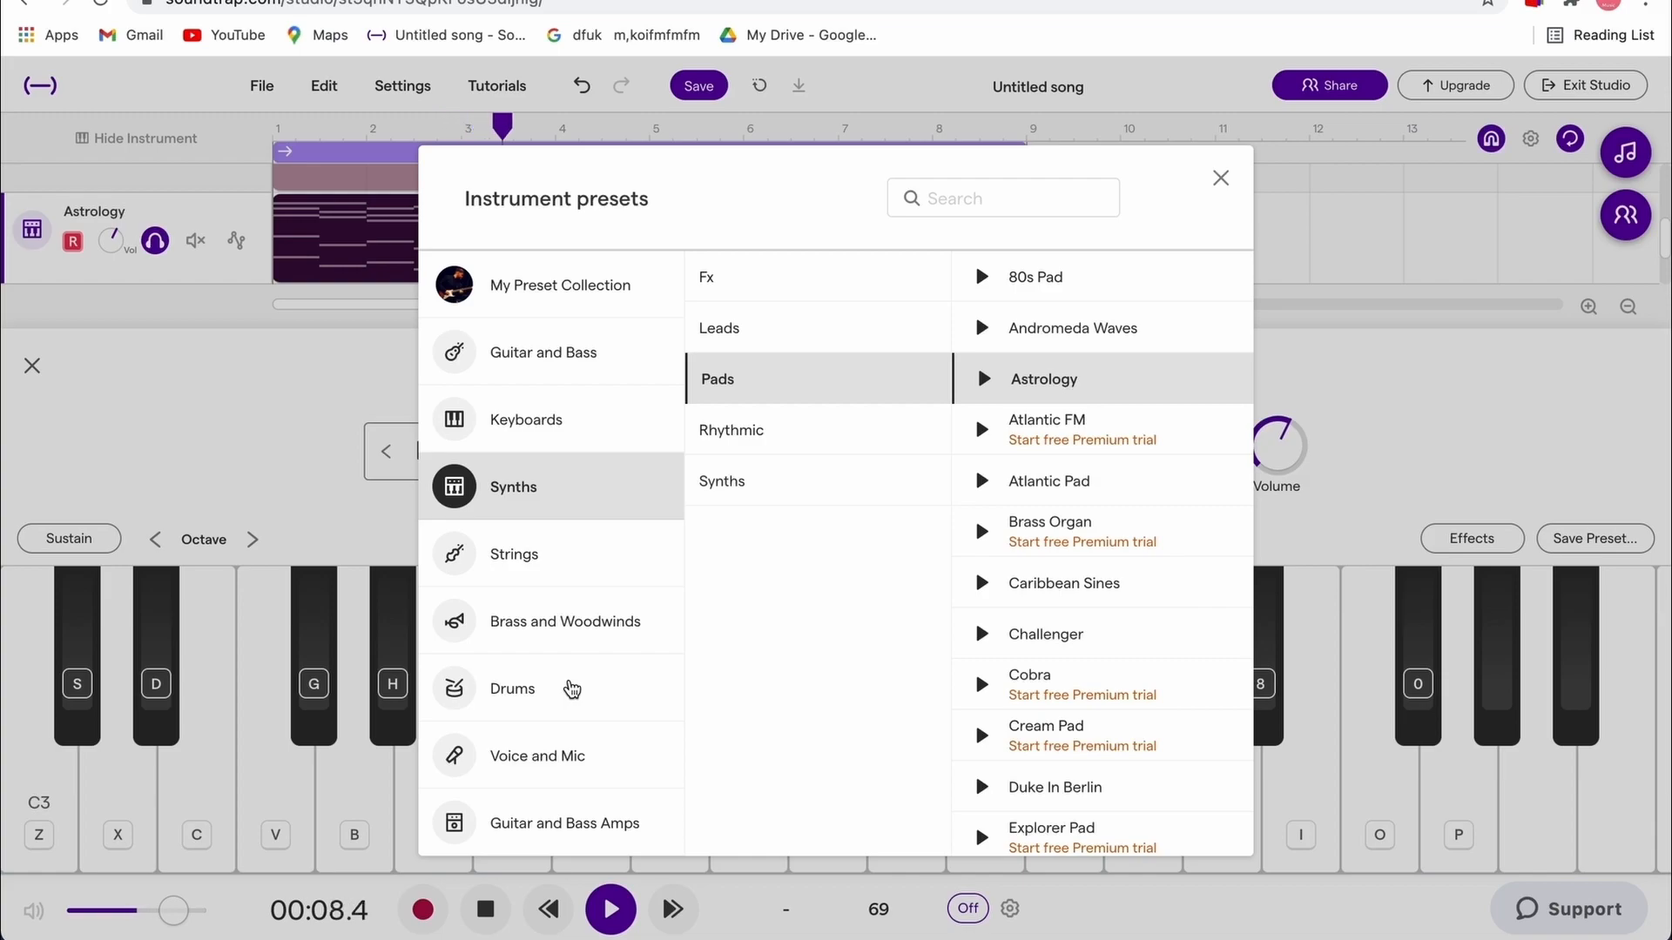
pyautogui.click(1052, 634)
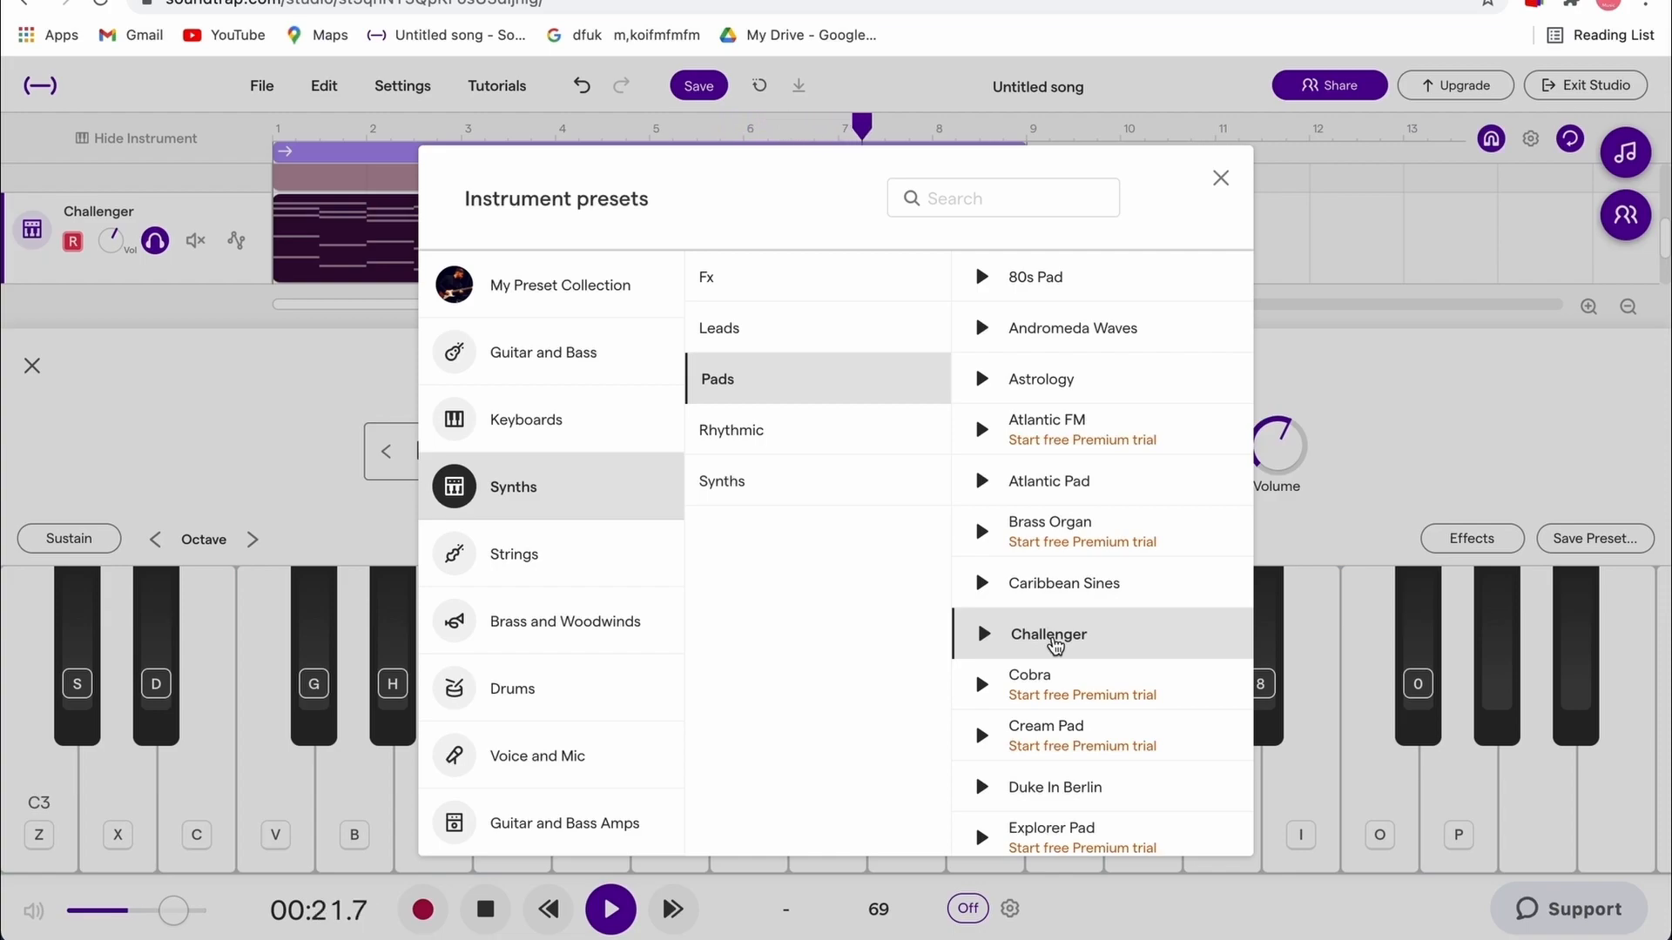
# - Try the String Section preset on the chord track, play the progression and close the instrument presets
pyautogui.click(514, 554)
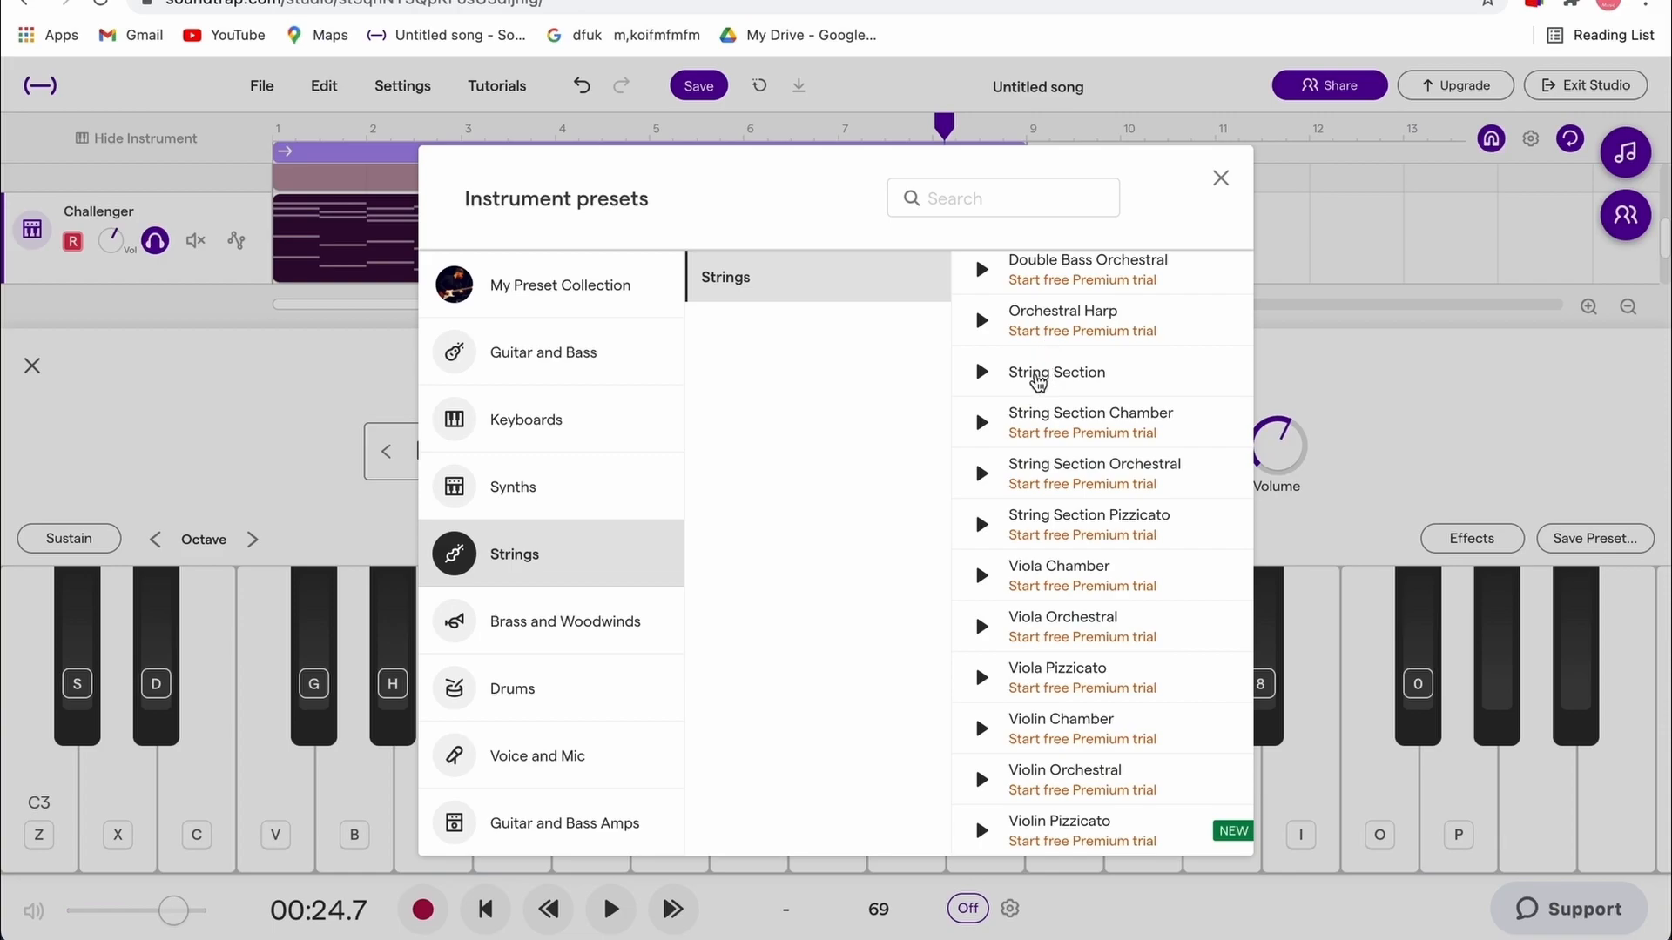
pyautogui.click(1038, 381)
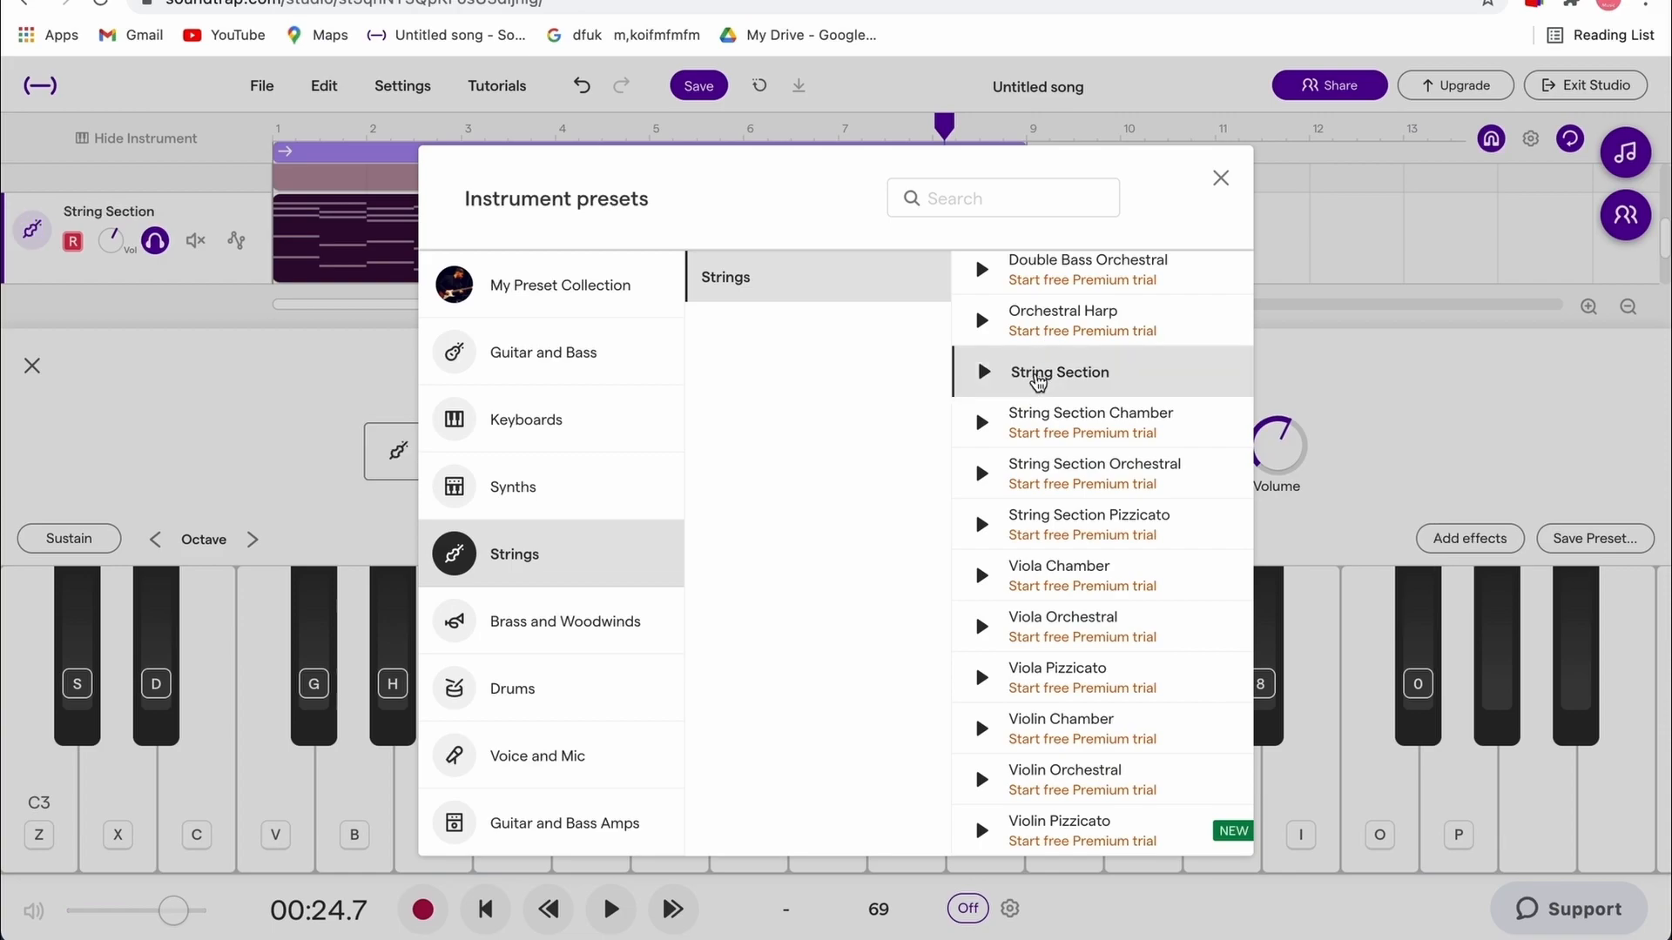
pyautogui.press('space')
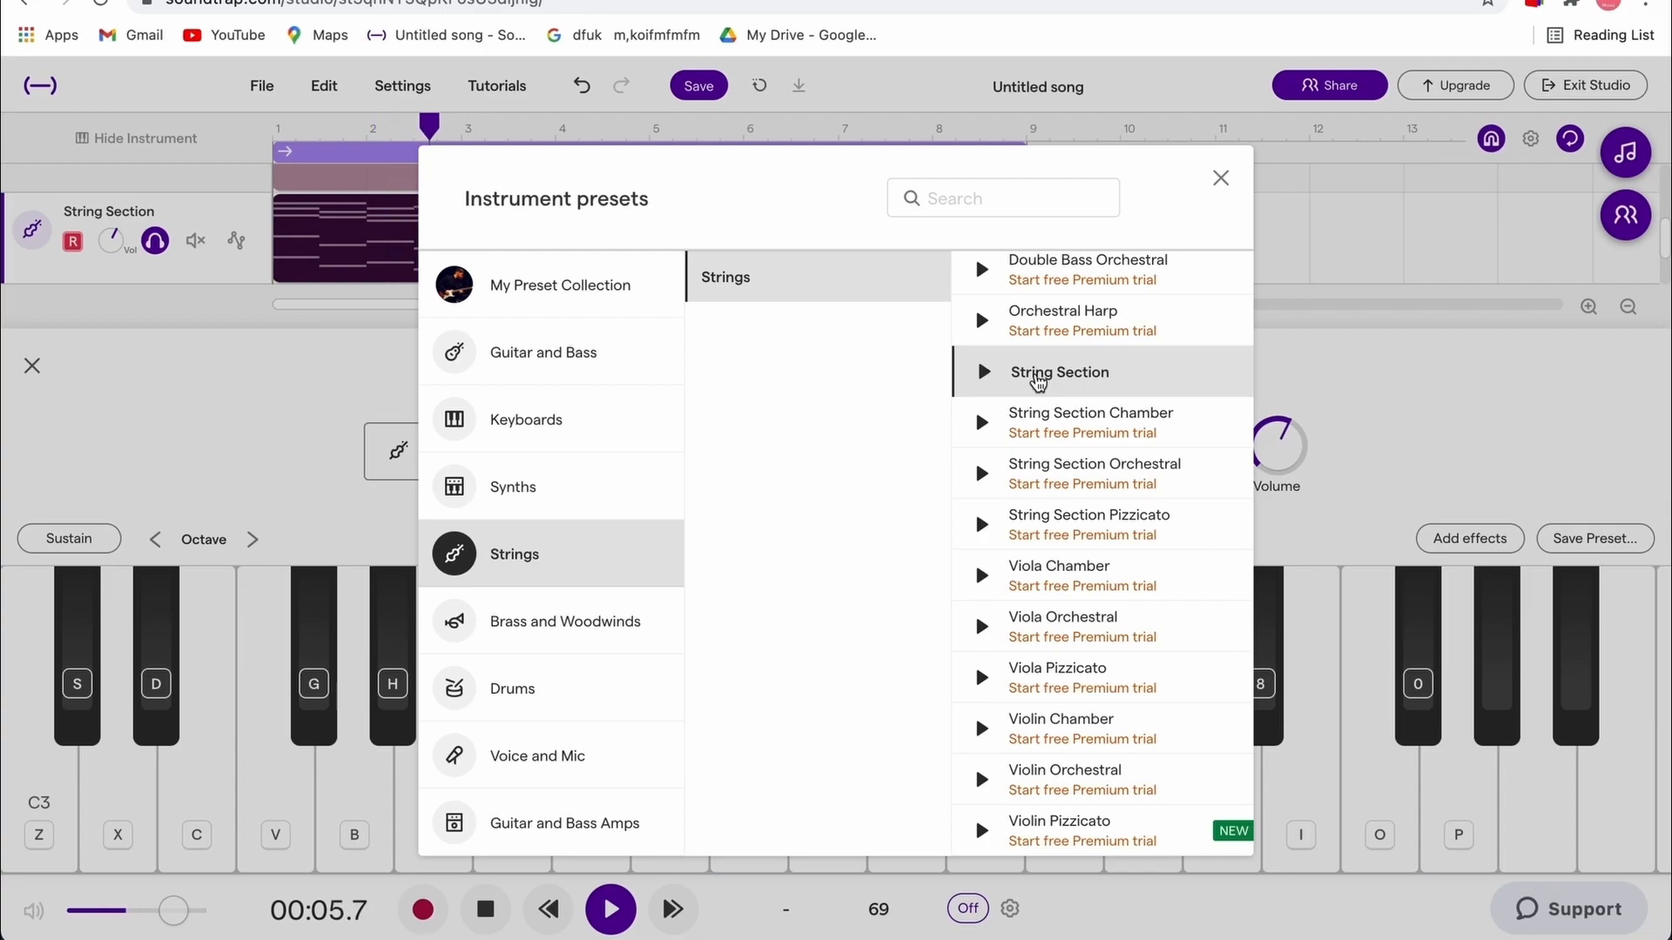
pyautogui.click(1221, 178)
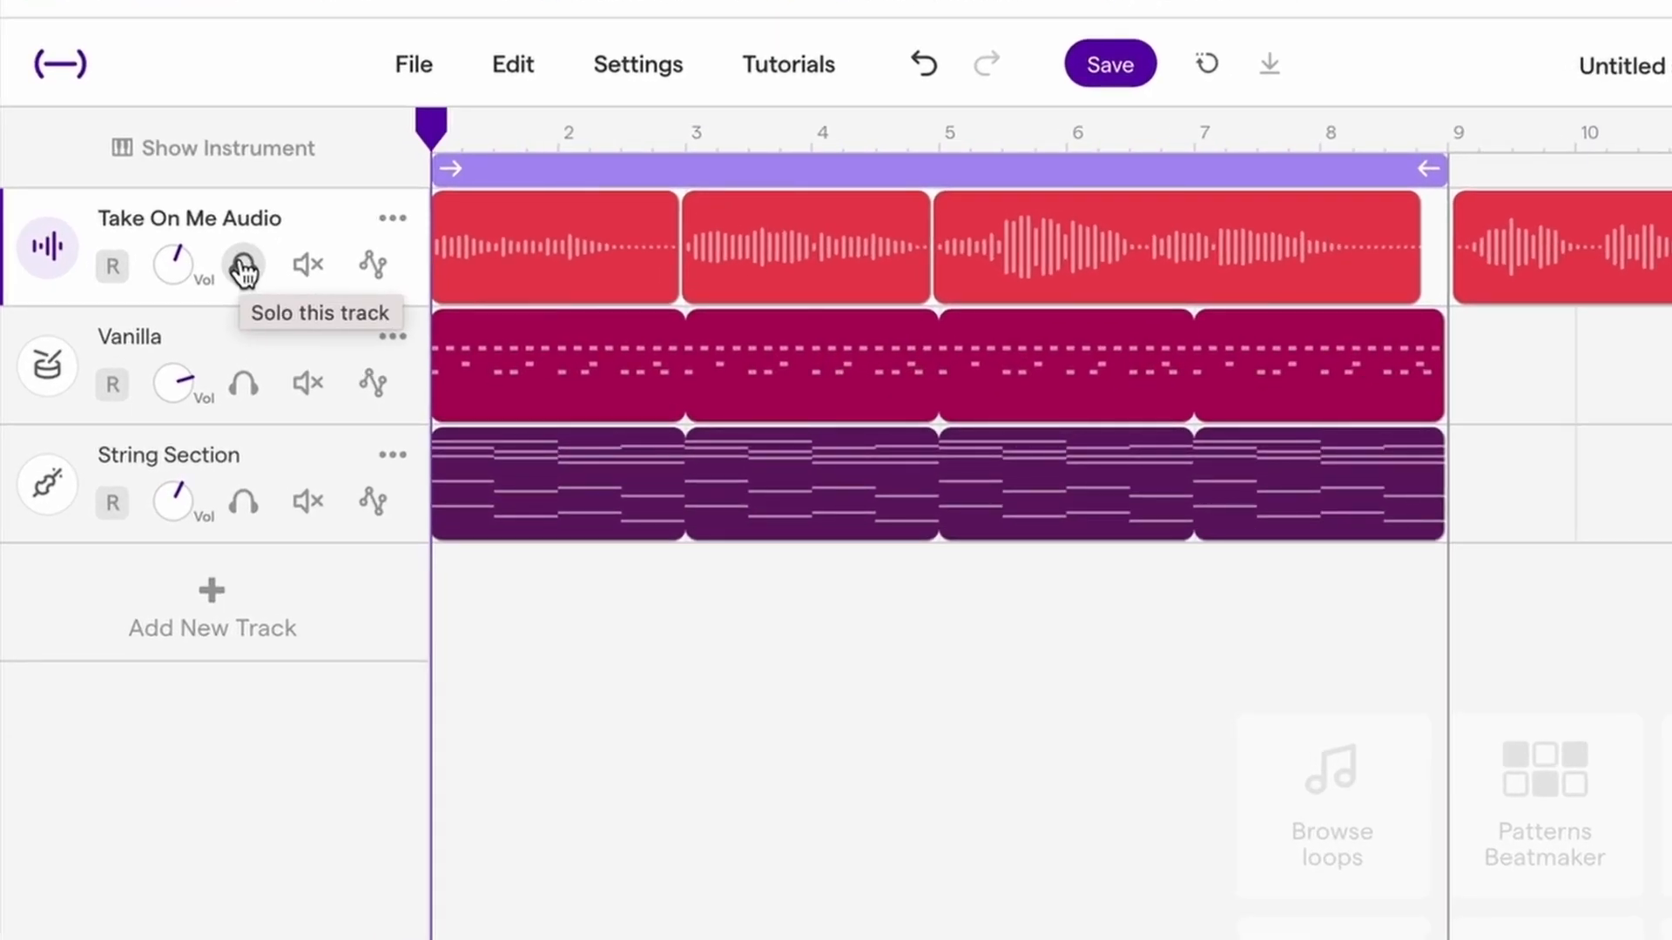
# - Solo the Take On Me Audio track, open its instrument controls and raise its Reverb past halfway
pyautogui.click(244, 266)
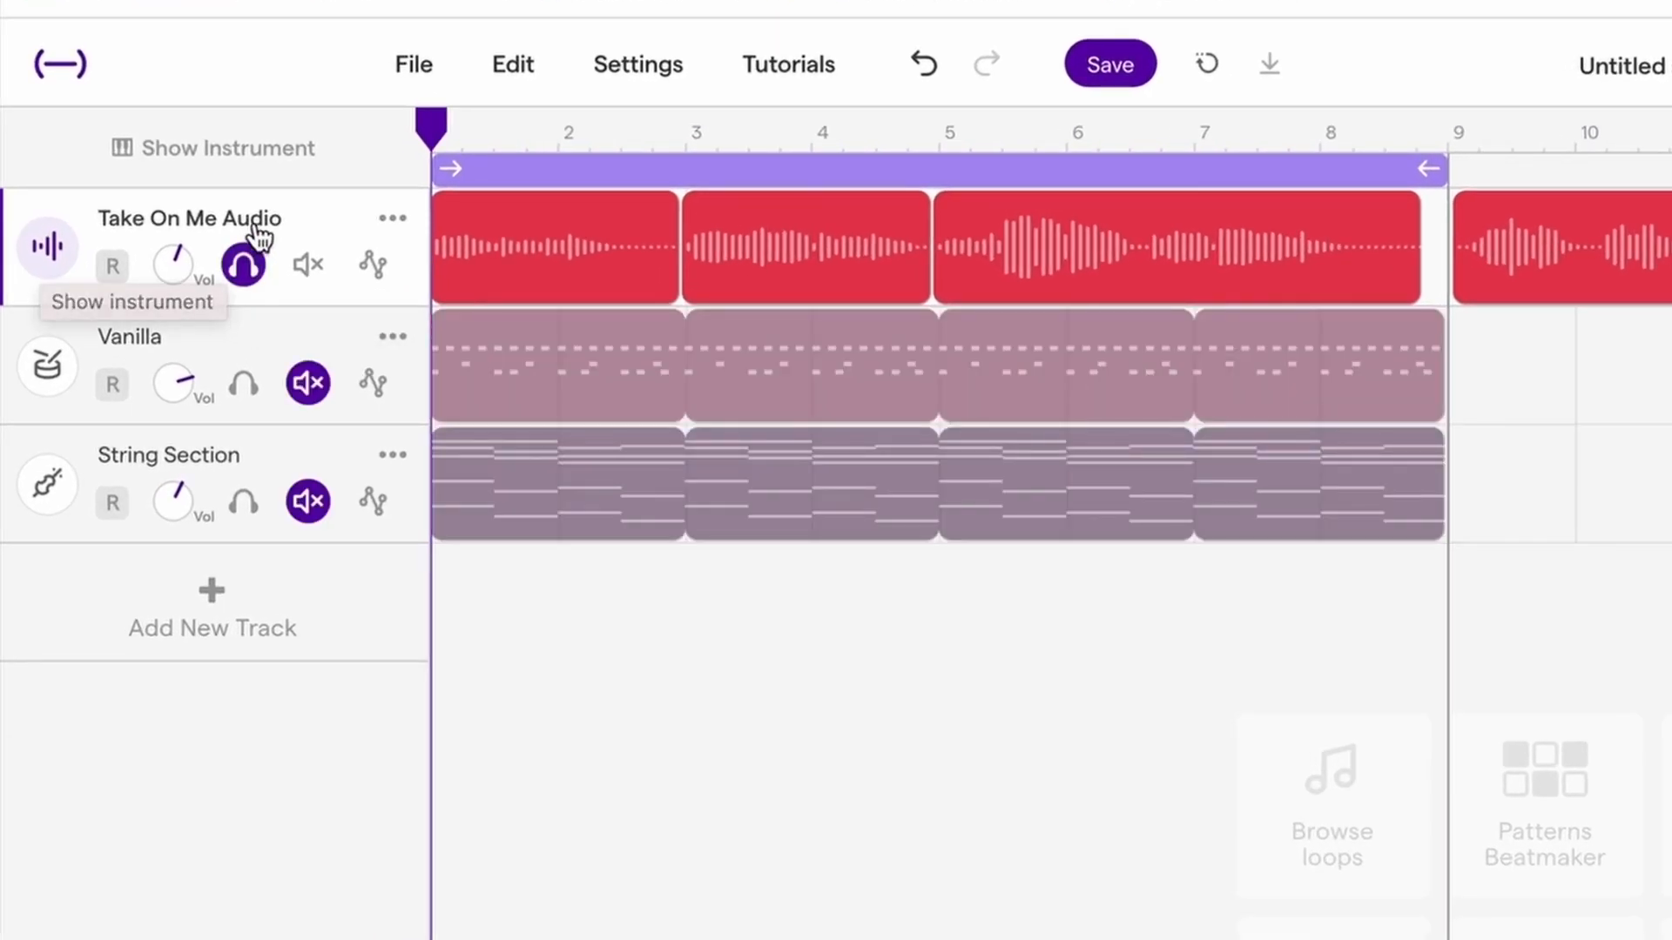
pyautogui.click(50, 251)
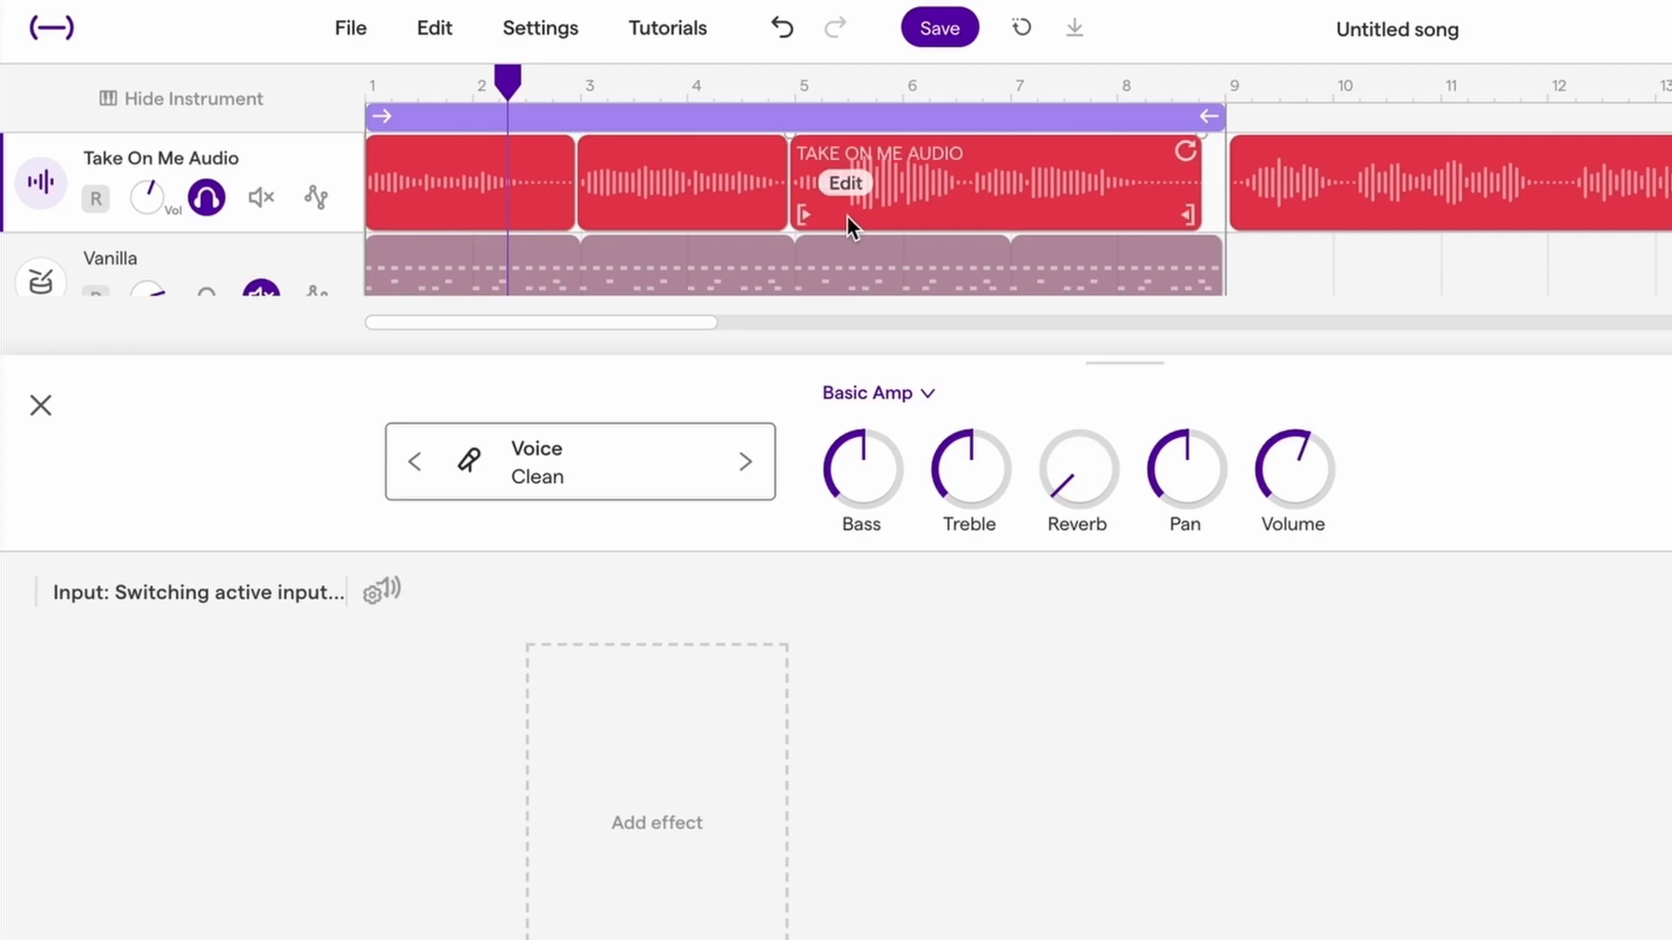
pyautogui.moveTo(483, 190)
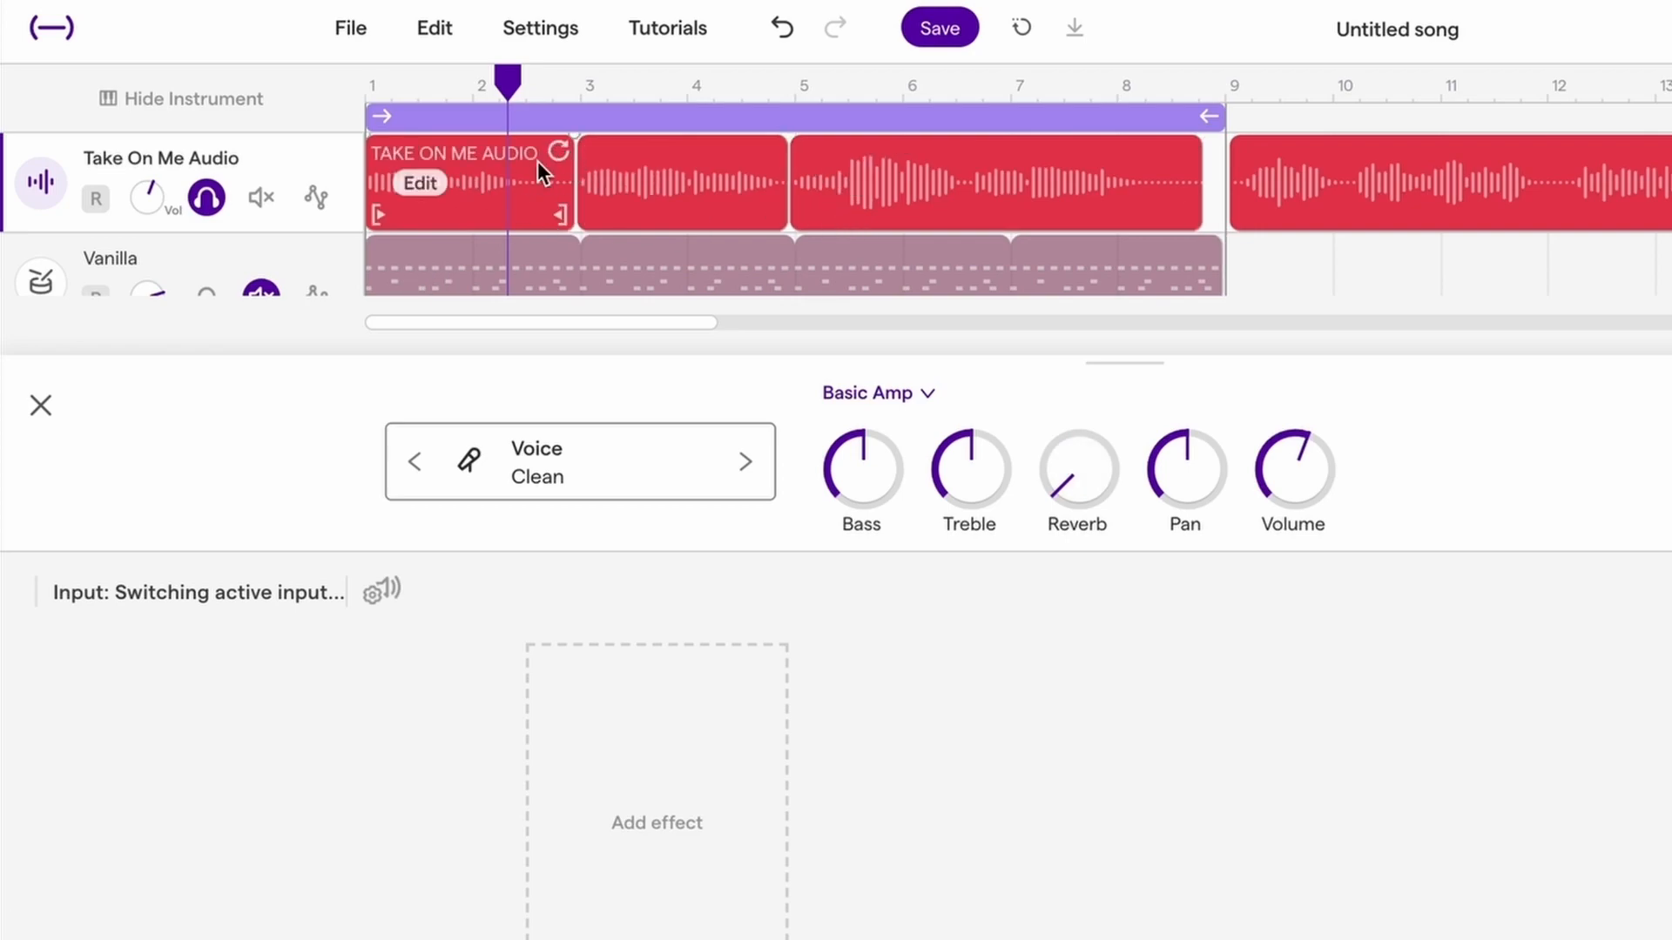
pyautogui.moveTo(1064, 492); pyautogui.dragTo(1103, 358)
pyautogui.moveTo(1111, 295); pyautogui.dragTo(1131, 236)
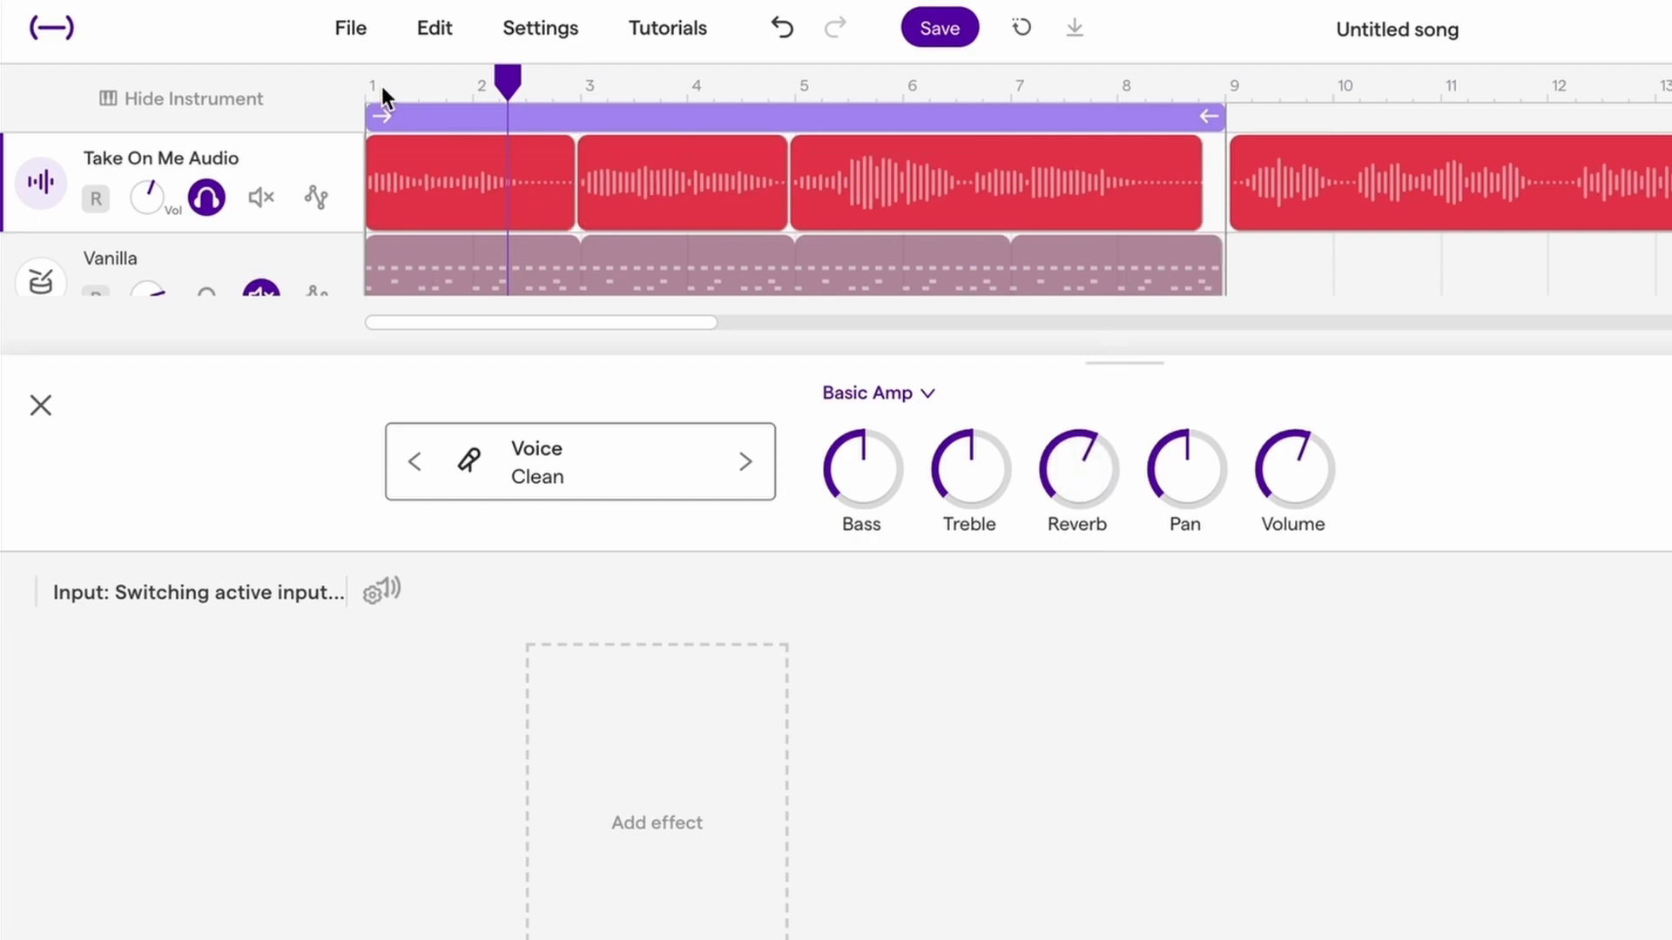
# - Play the Take On Me Audio track from the start and try its Reverb at maximum
pyautogui.press('Return')
pyautogui.press('space')
pyautogui.moveTo(1071, 496); pyautogui.dragTo(1084, 284)
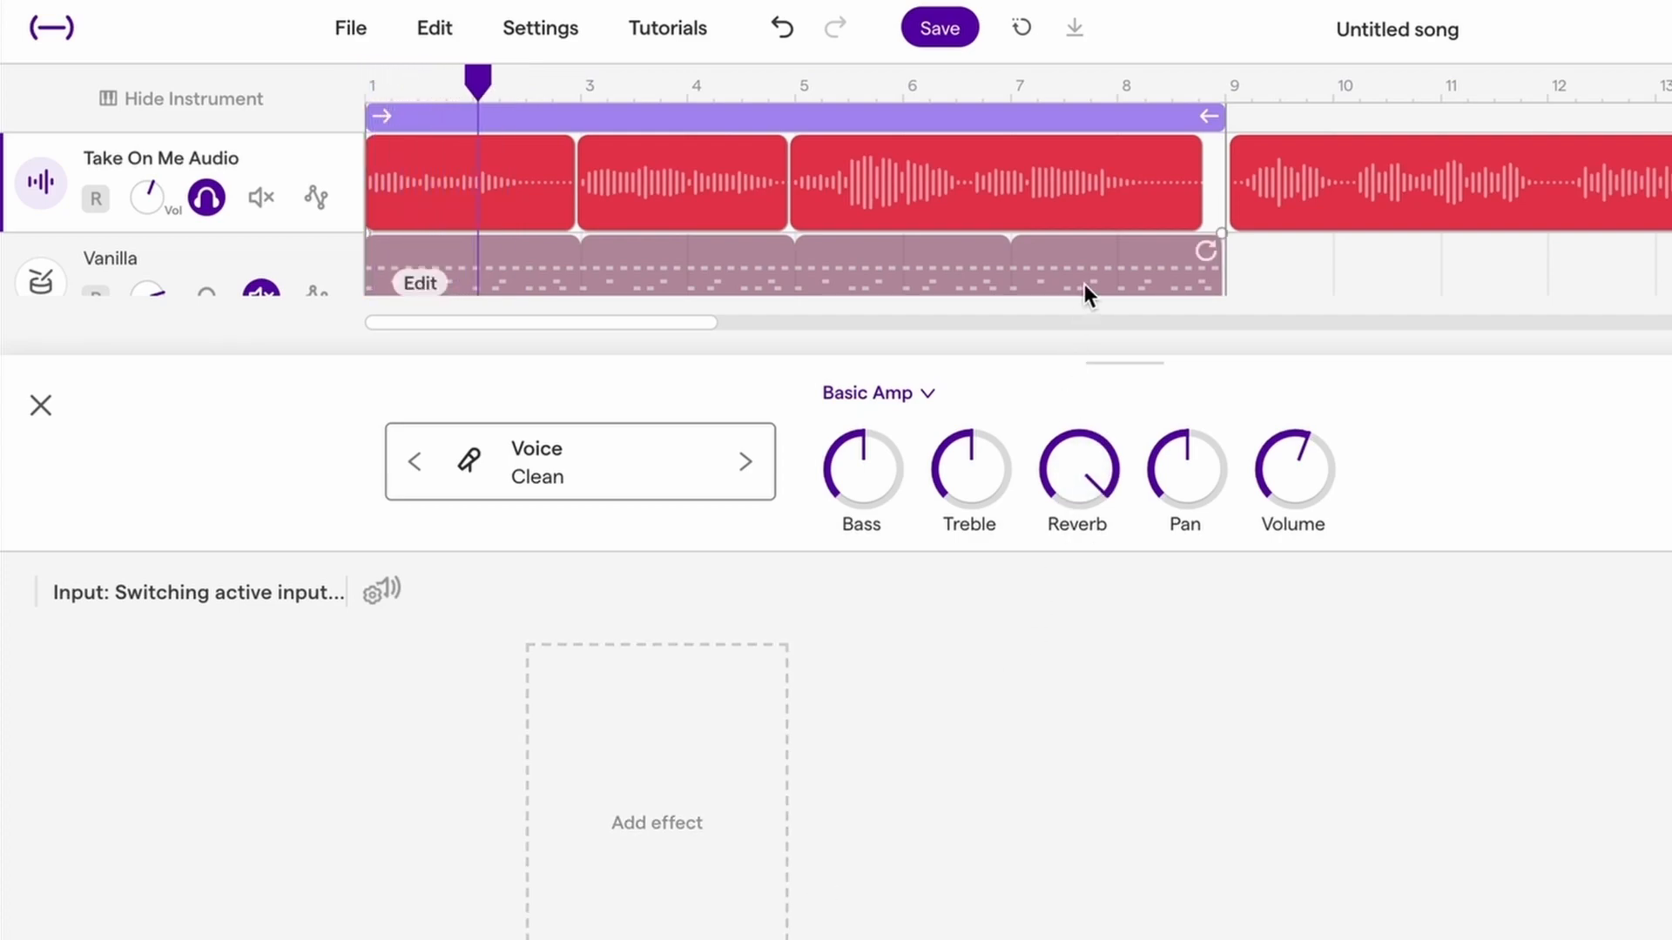
pyautogui.press('space')
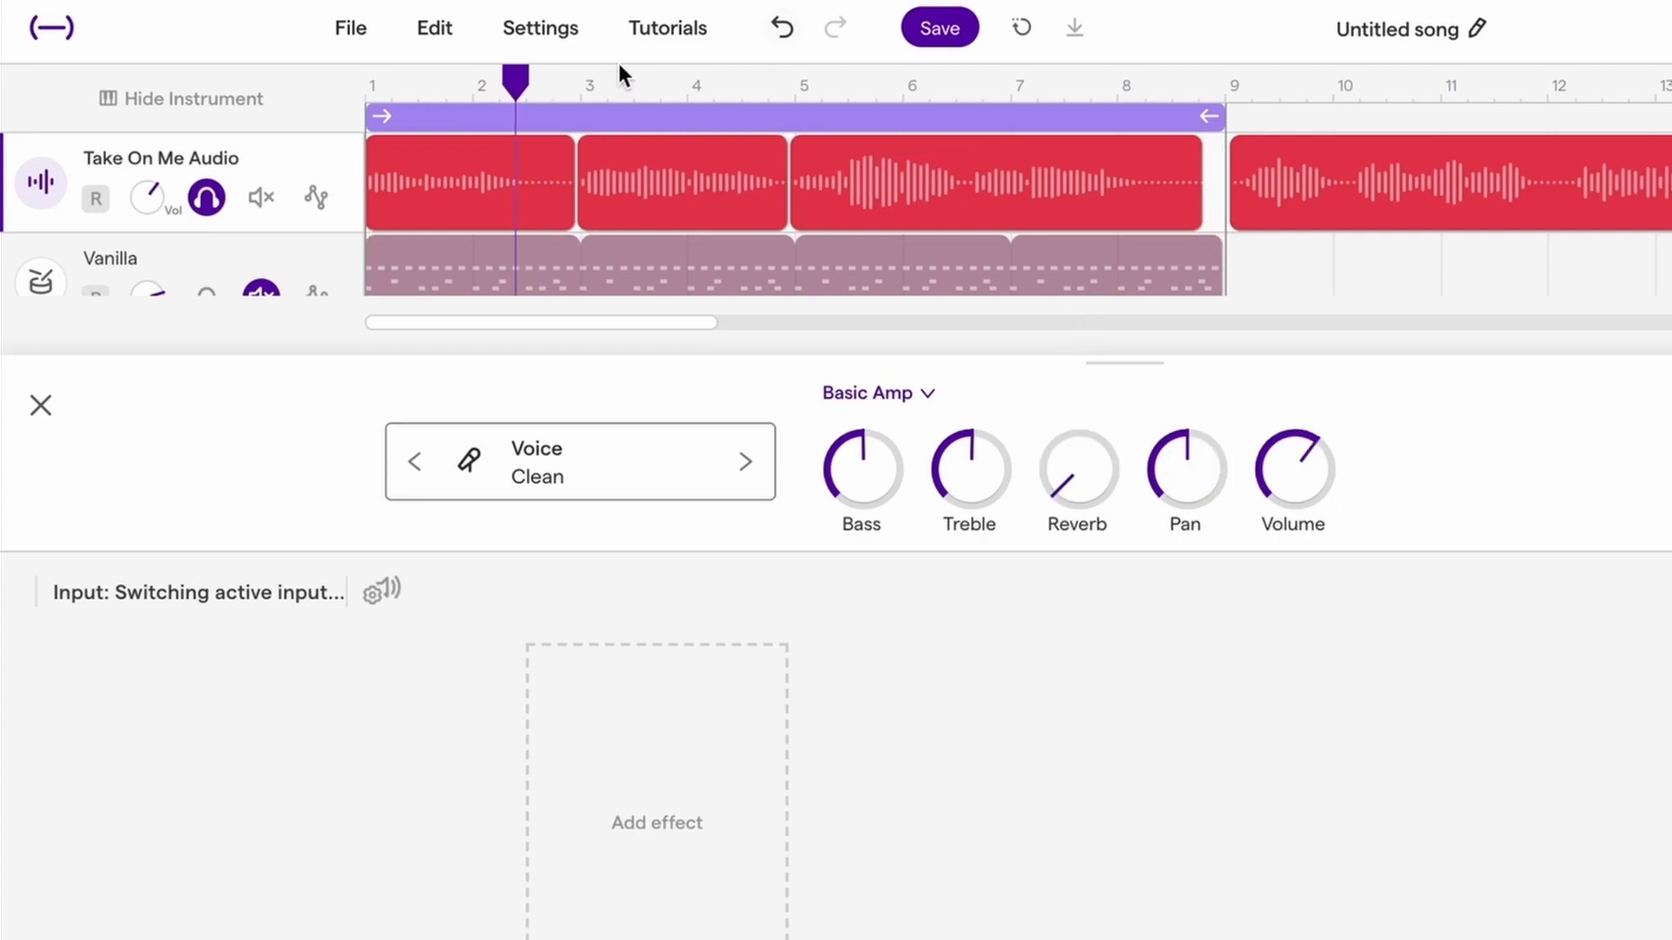
# - Return to the start of the song, pan the Take On Me Audio track fully left and play it
pyautogui.click(369, 85)
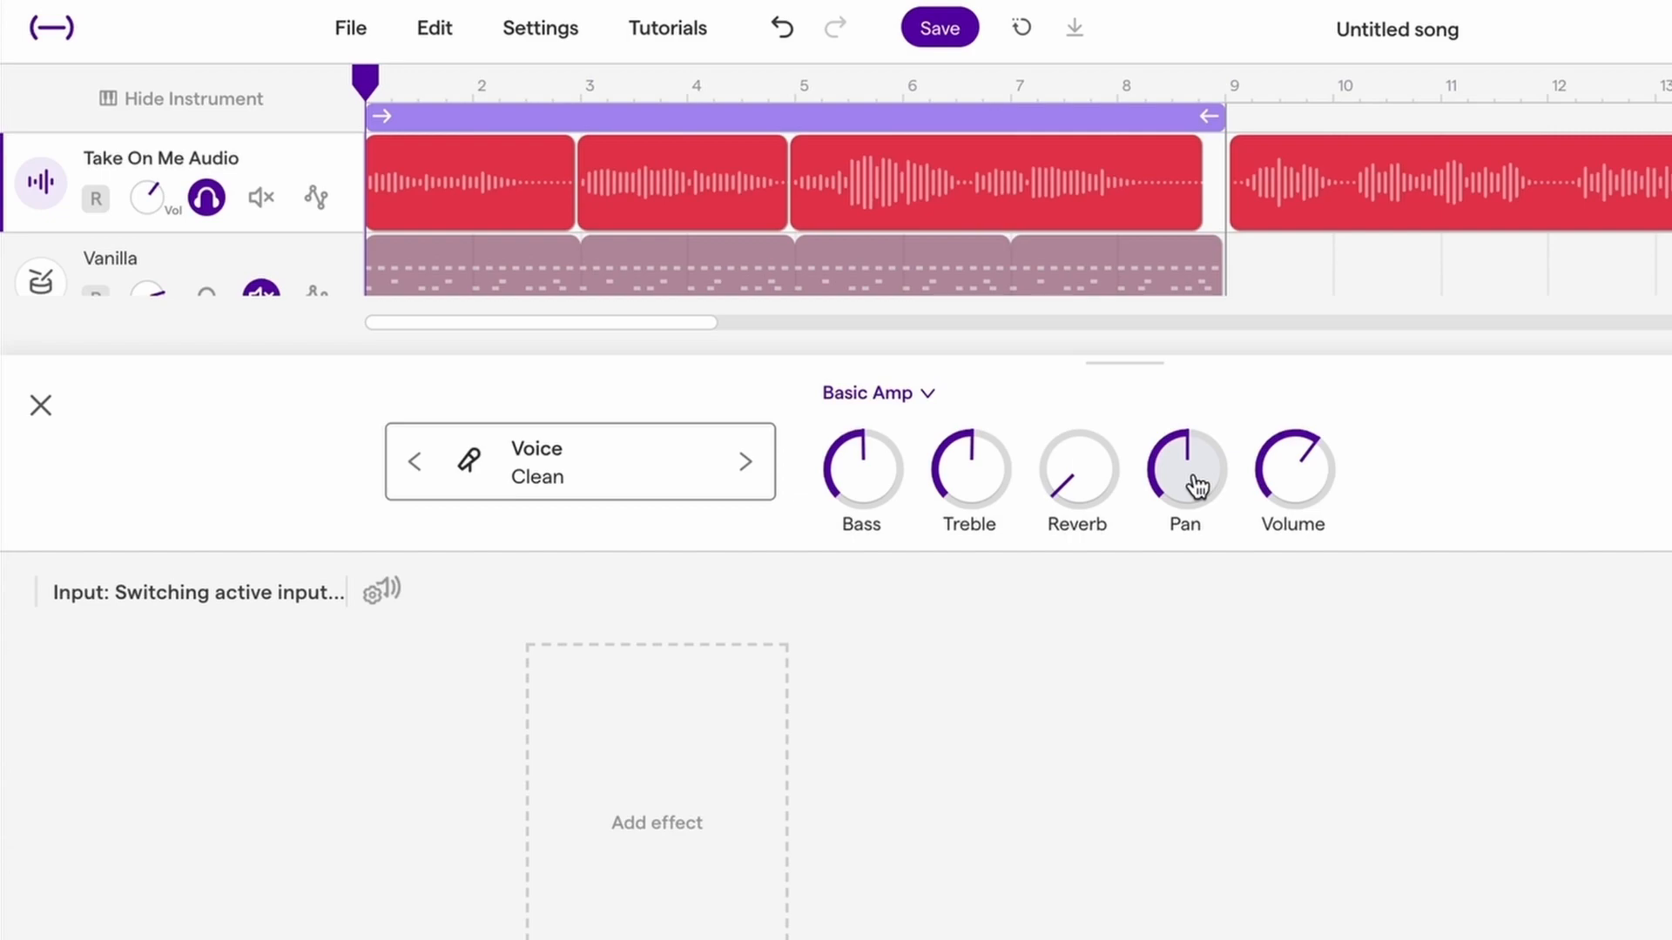
pyautogui.moveTo(1194, 483)
pyautogui.mouseDown()
pyautogui.moveTo(1241, 342)
pyautogui.moveTo(1202, 363)
pyautogui.moveTo(1129, 530)
pyautogui.moveTo(1231, 508)
pyautogui.moveTo(1179, 485)
pyautogui.mouseUp()
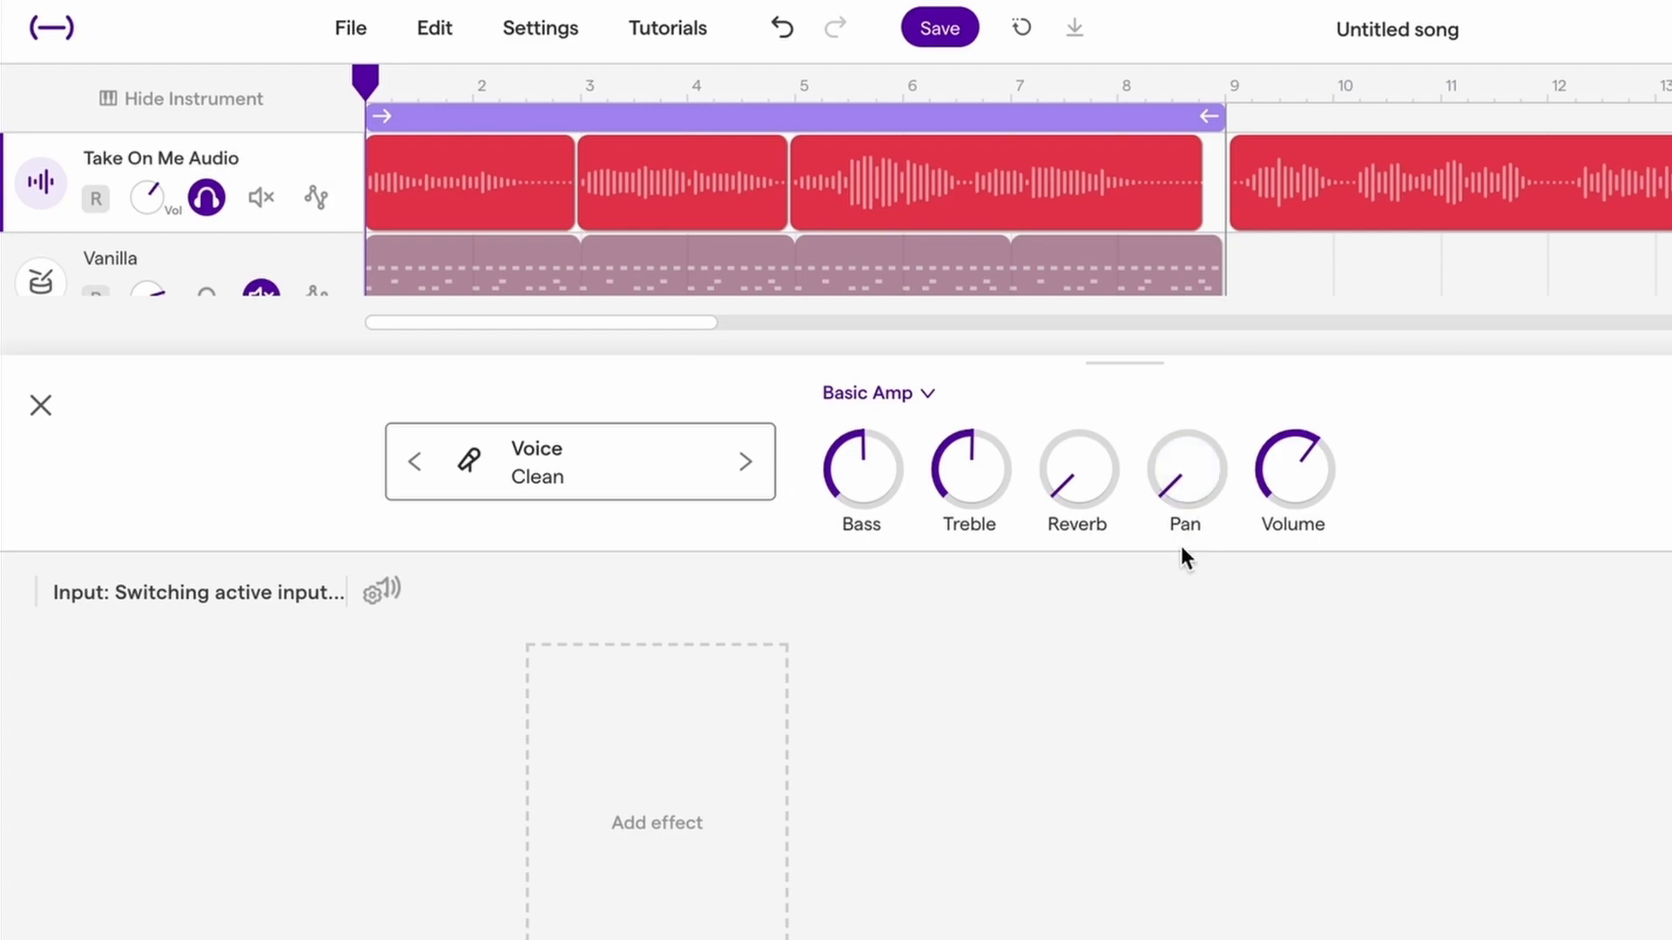
pyautogui.press('space')
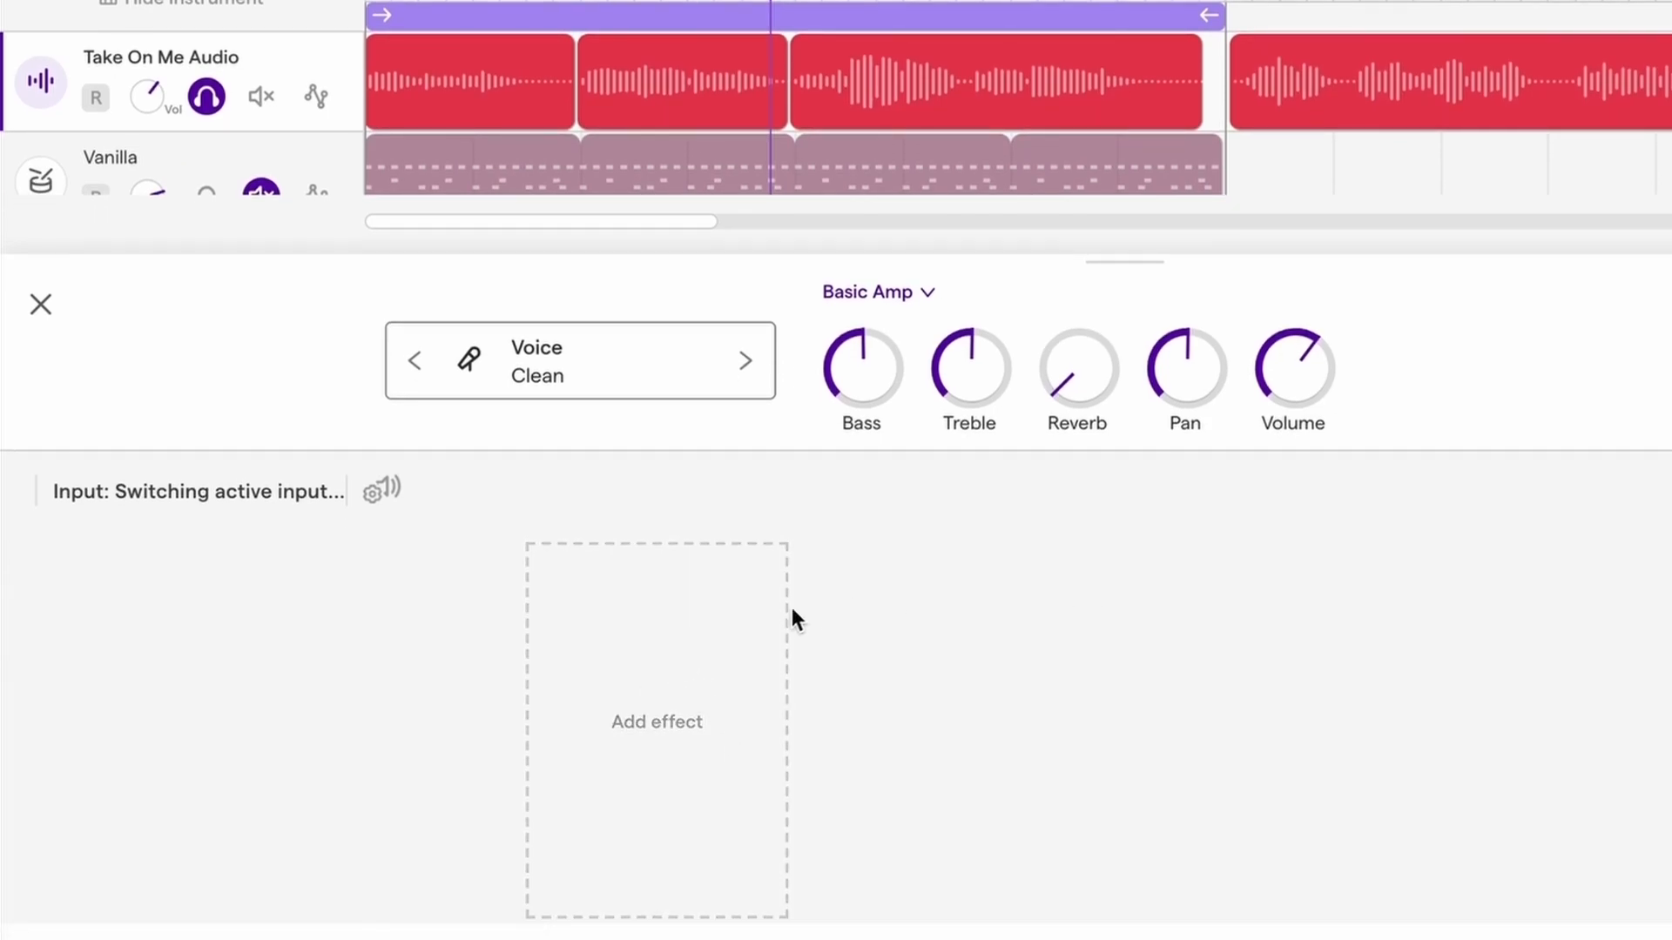
# - Add the Classic Dist effect to the Take On Me Audio track and bypass it
pyautogui.click(710, 646)
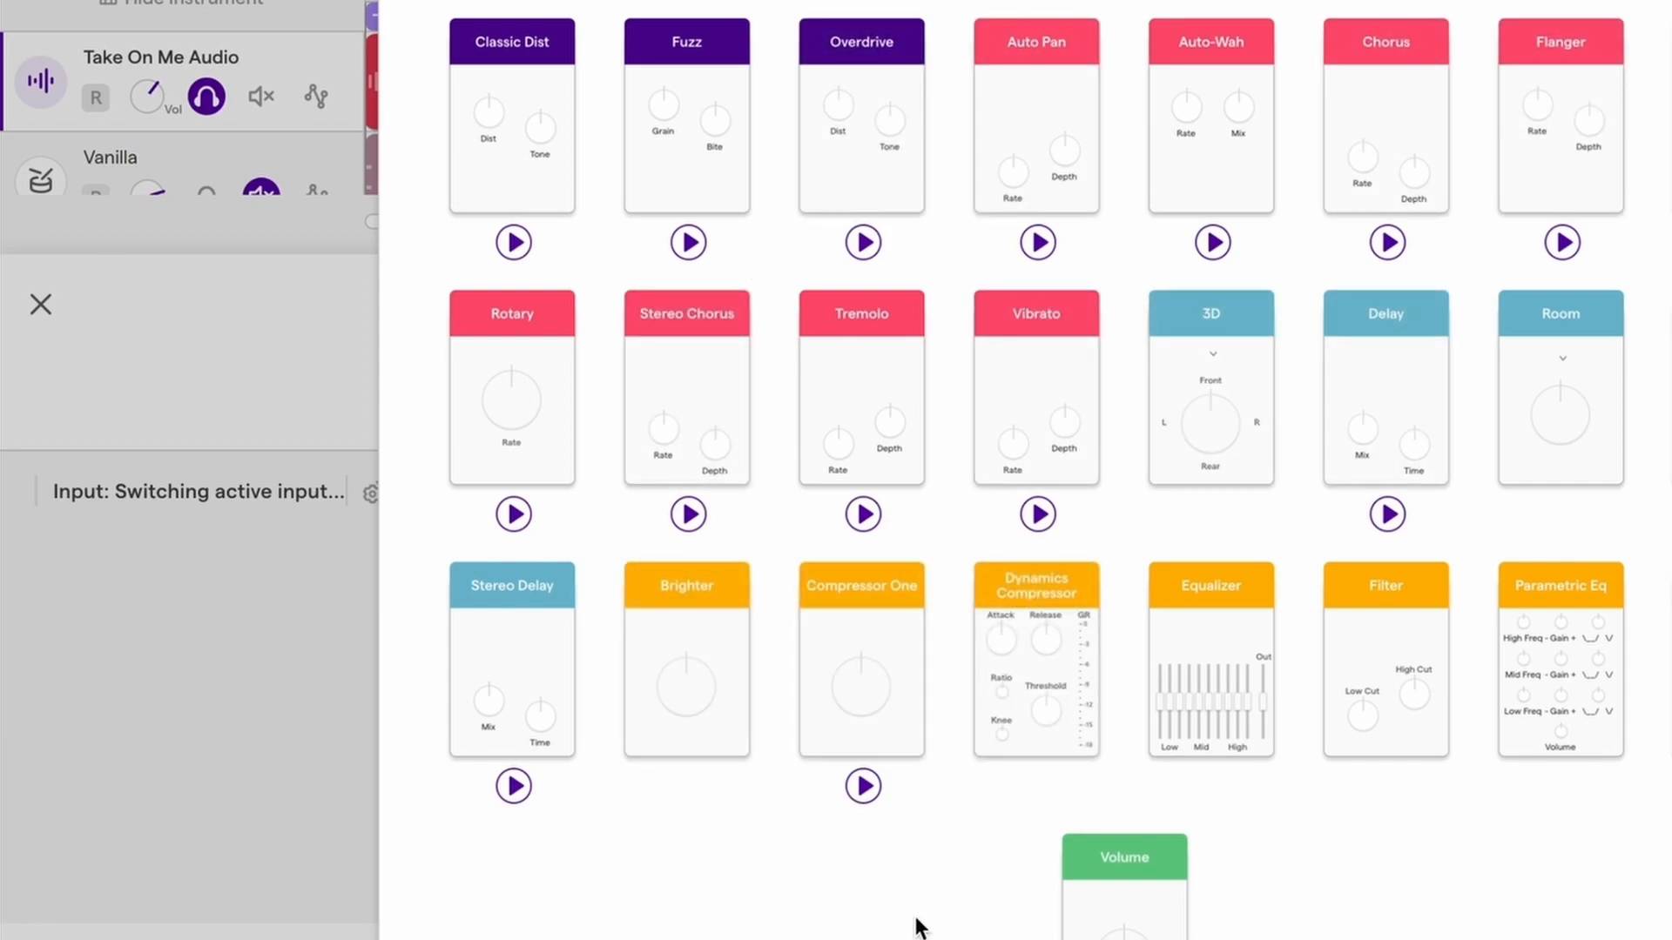
pyautogui.click(520, 72)
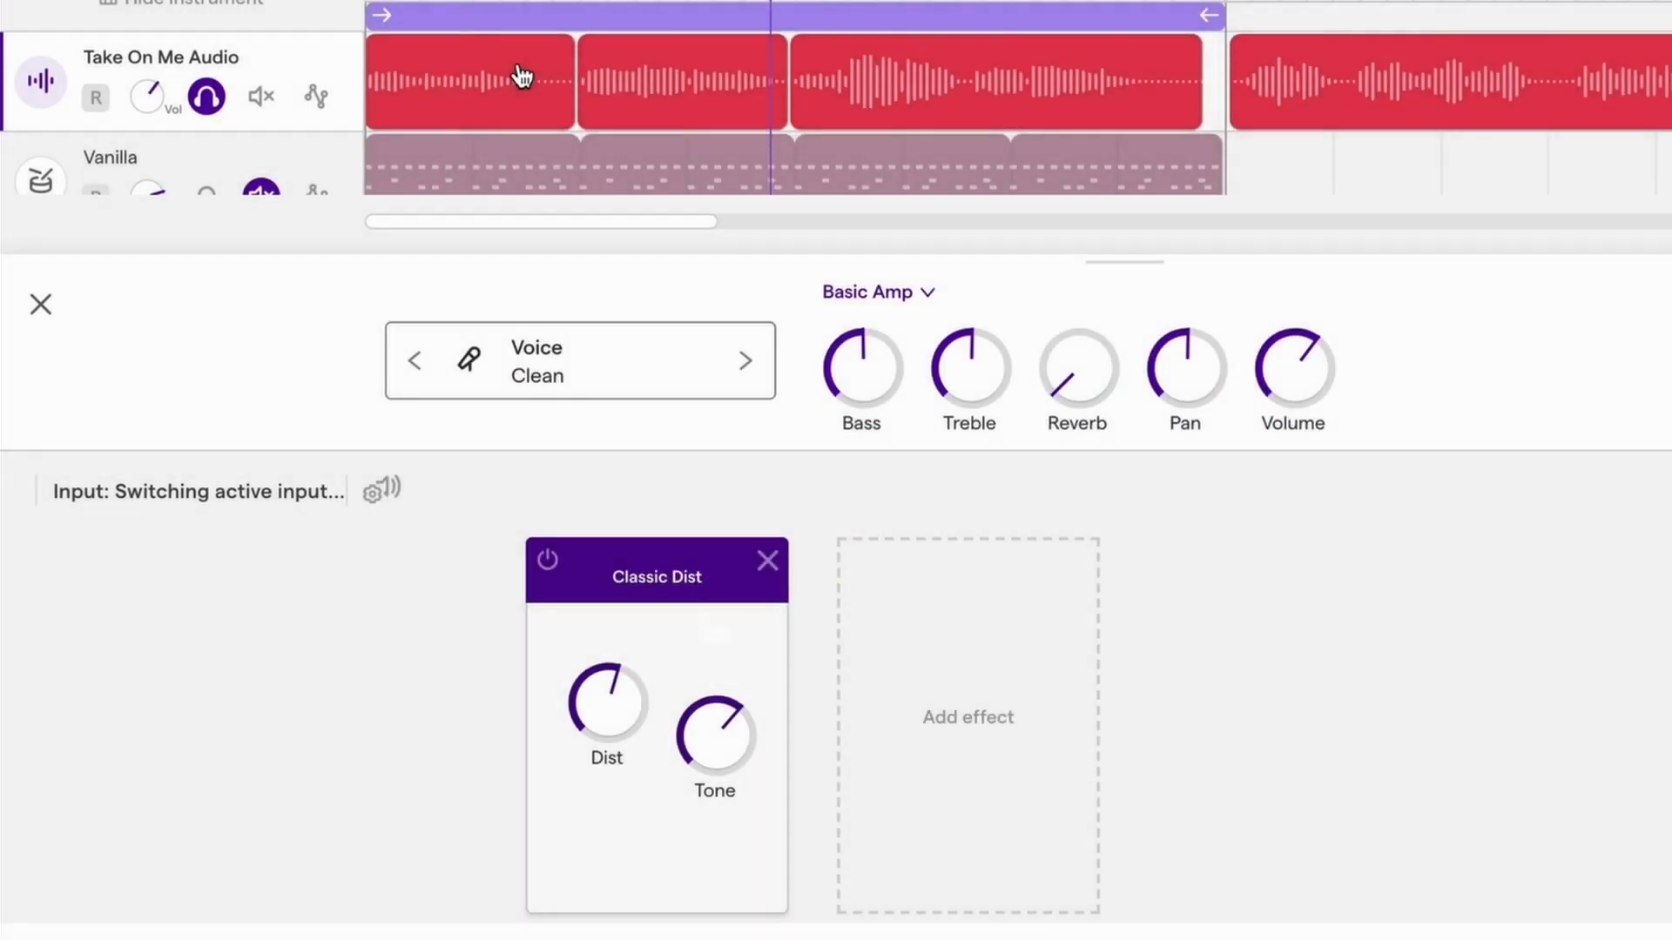
pyautogui.click(551, 562)
# - Play the vocal from the start with Classic Dist bypassed, re-enable the effect and play it again to compare
pyautogui.press('space')
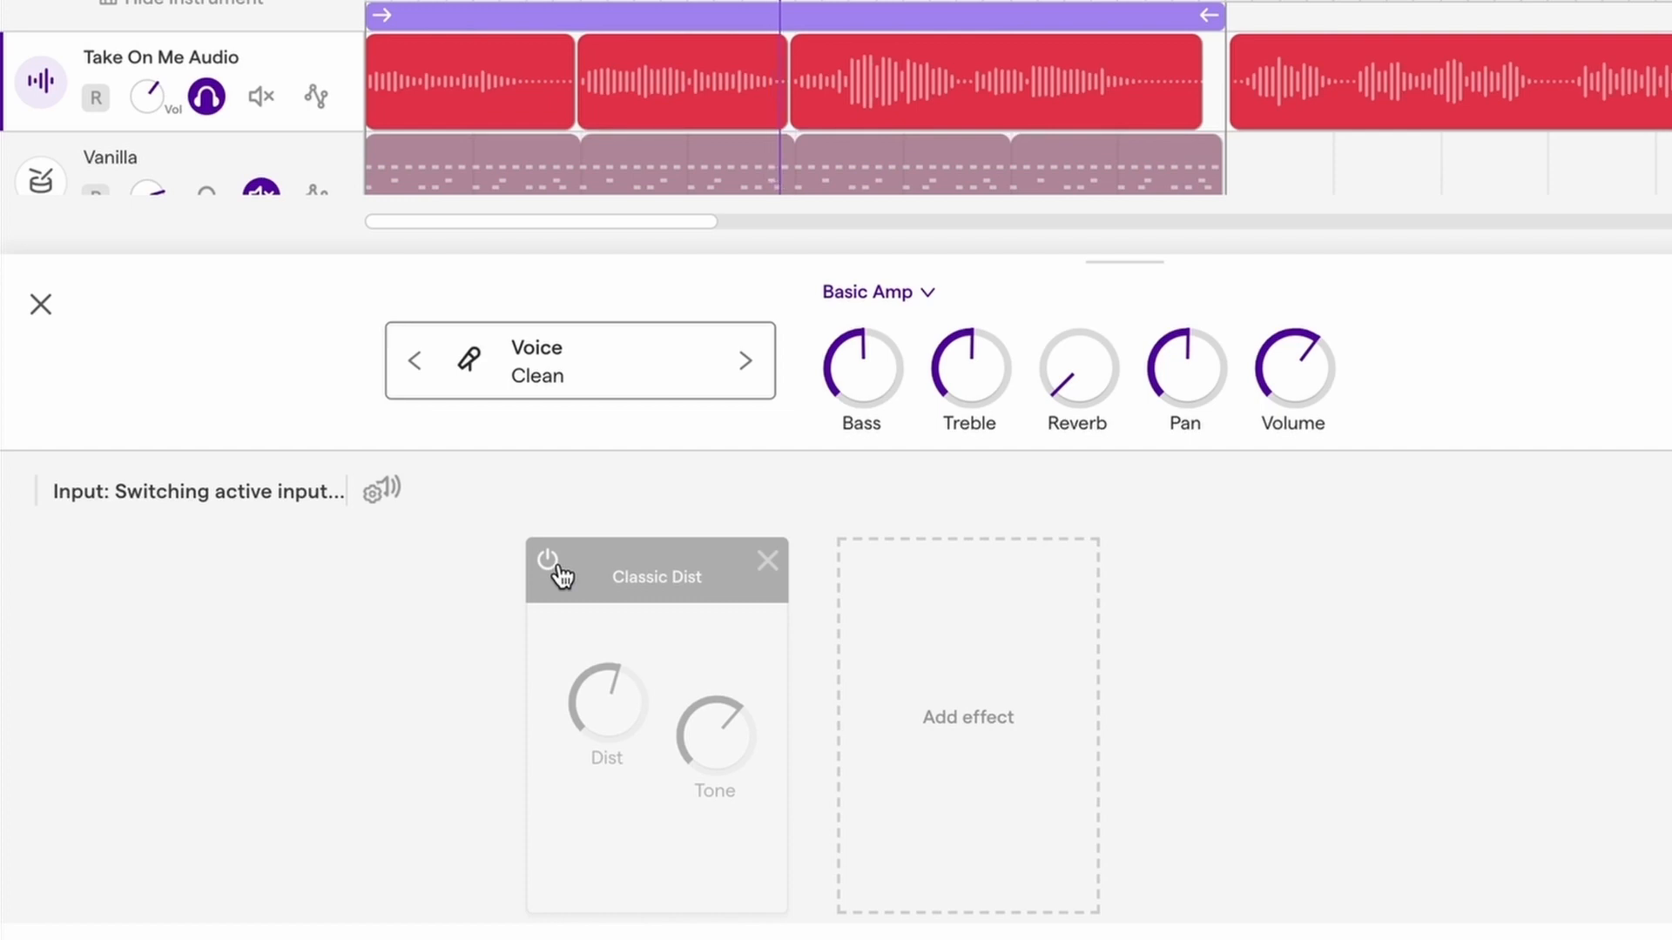
pyautogui.press('Return')
pyautogui.press('space')
pyautogui.click(549, 564)
pyautogui.press('Return')
pyautogui.press('space')
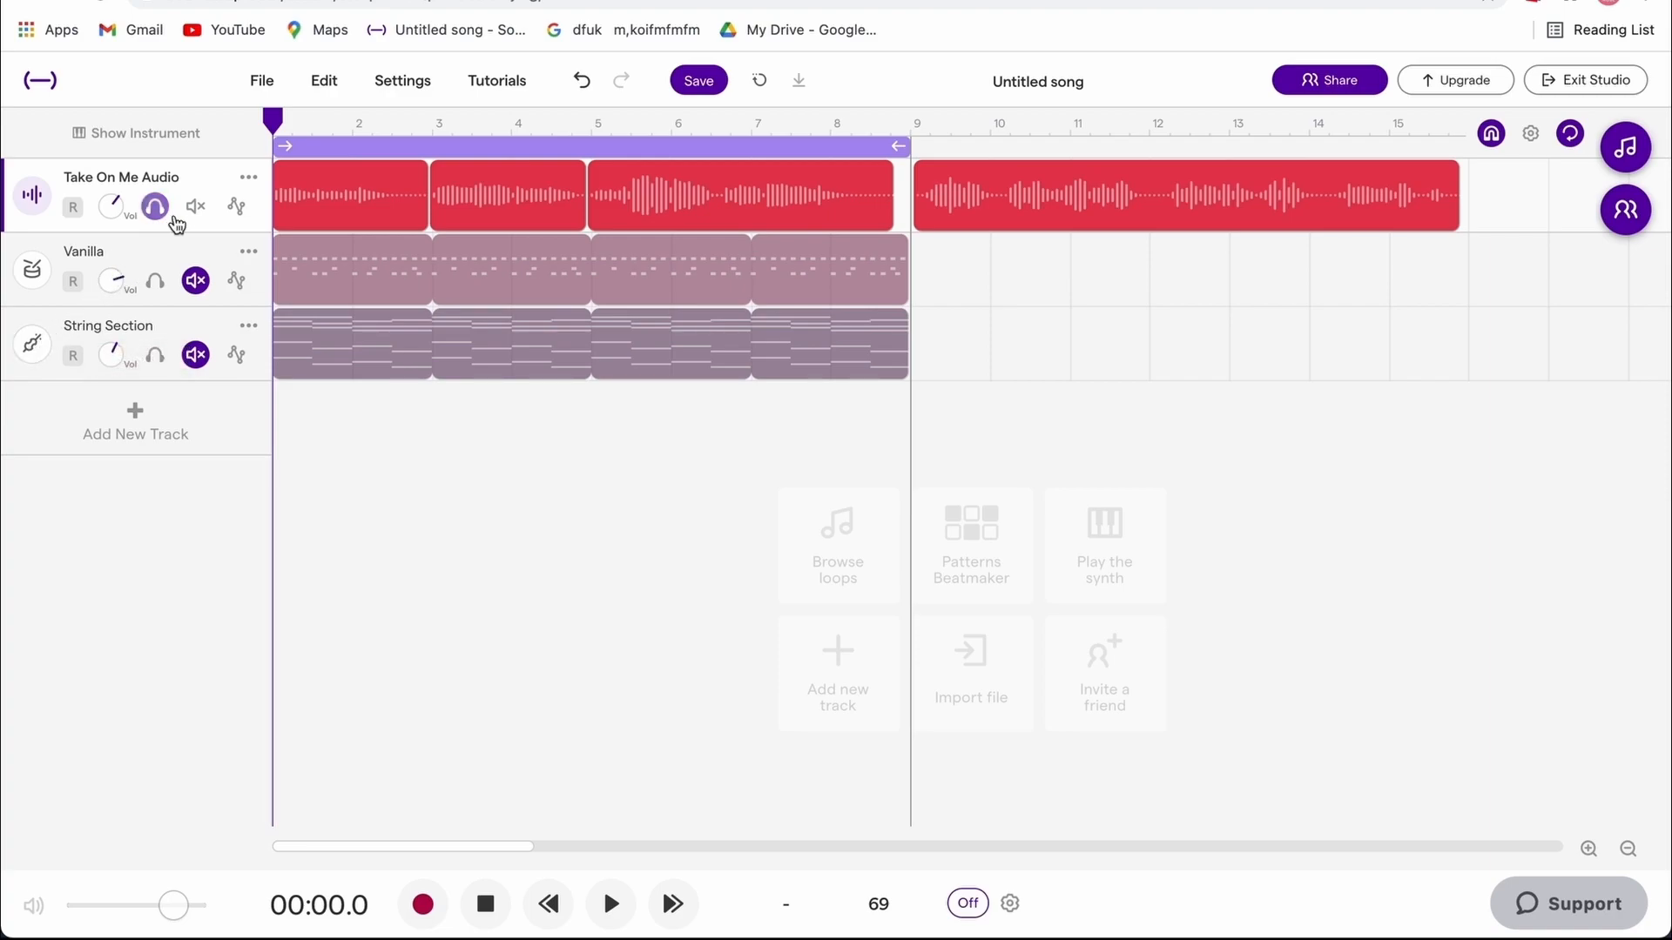
# - Solo the String Section track instead of the vocal and change its instrument to the Duke In Berlin pad preset
pyautogui.click(196, 206)
pyautogui.click(153, 357)
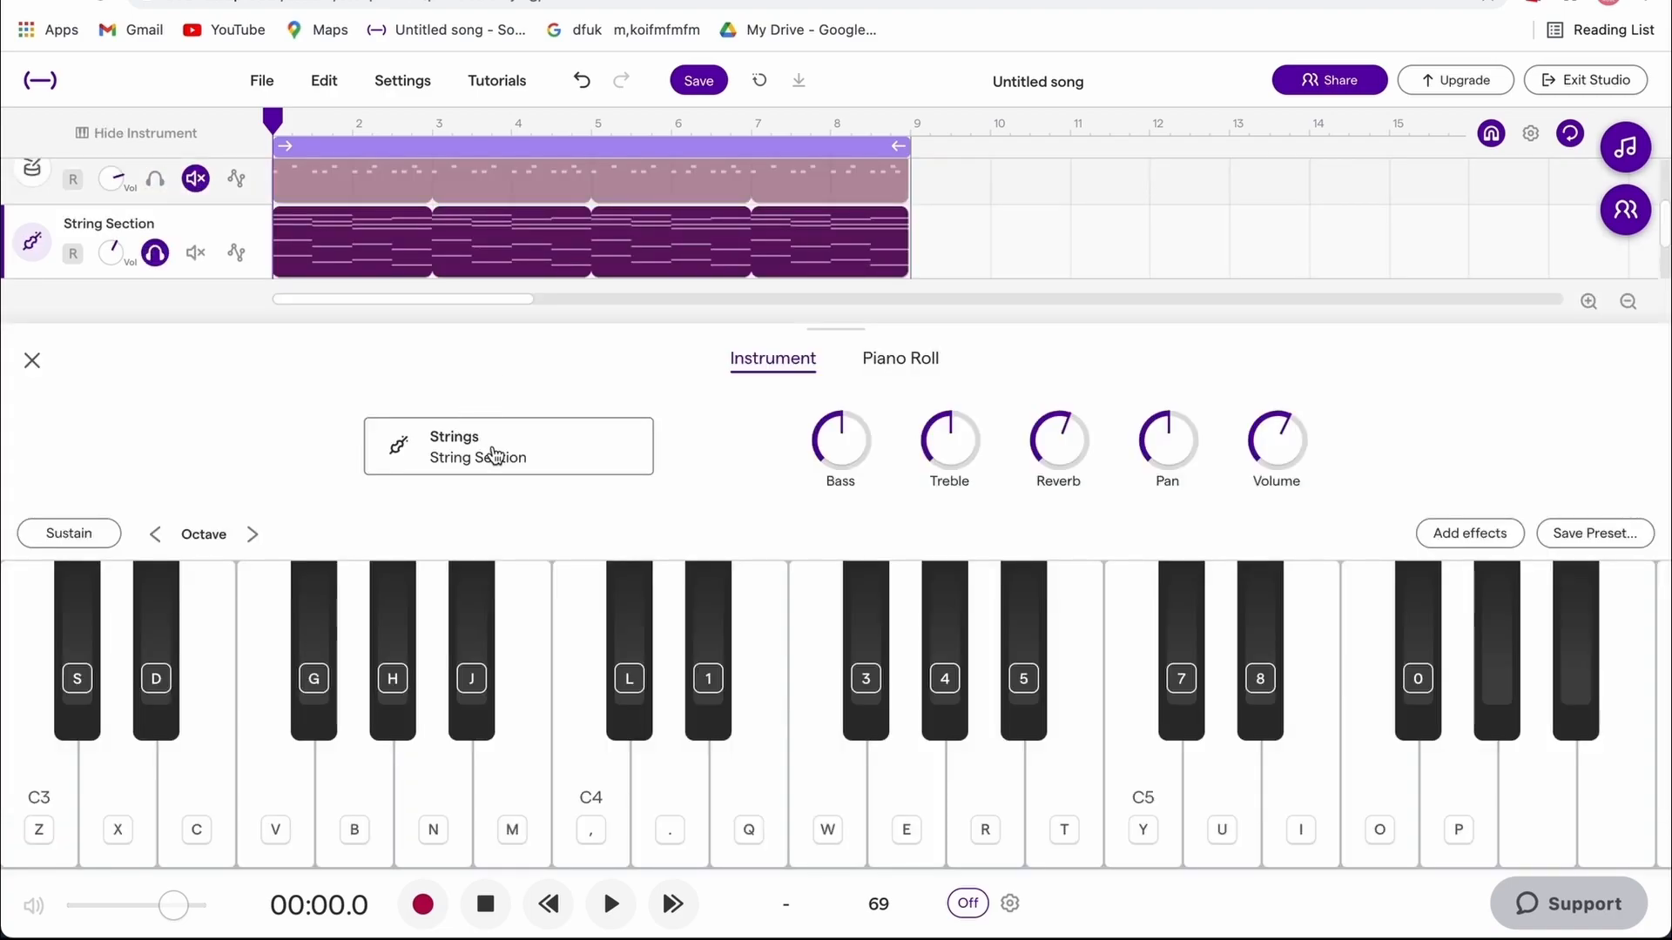
pyautogui.click(494, 452)
pyautogui.click(562, 483)
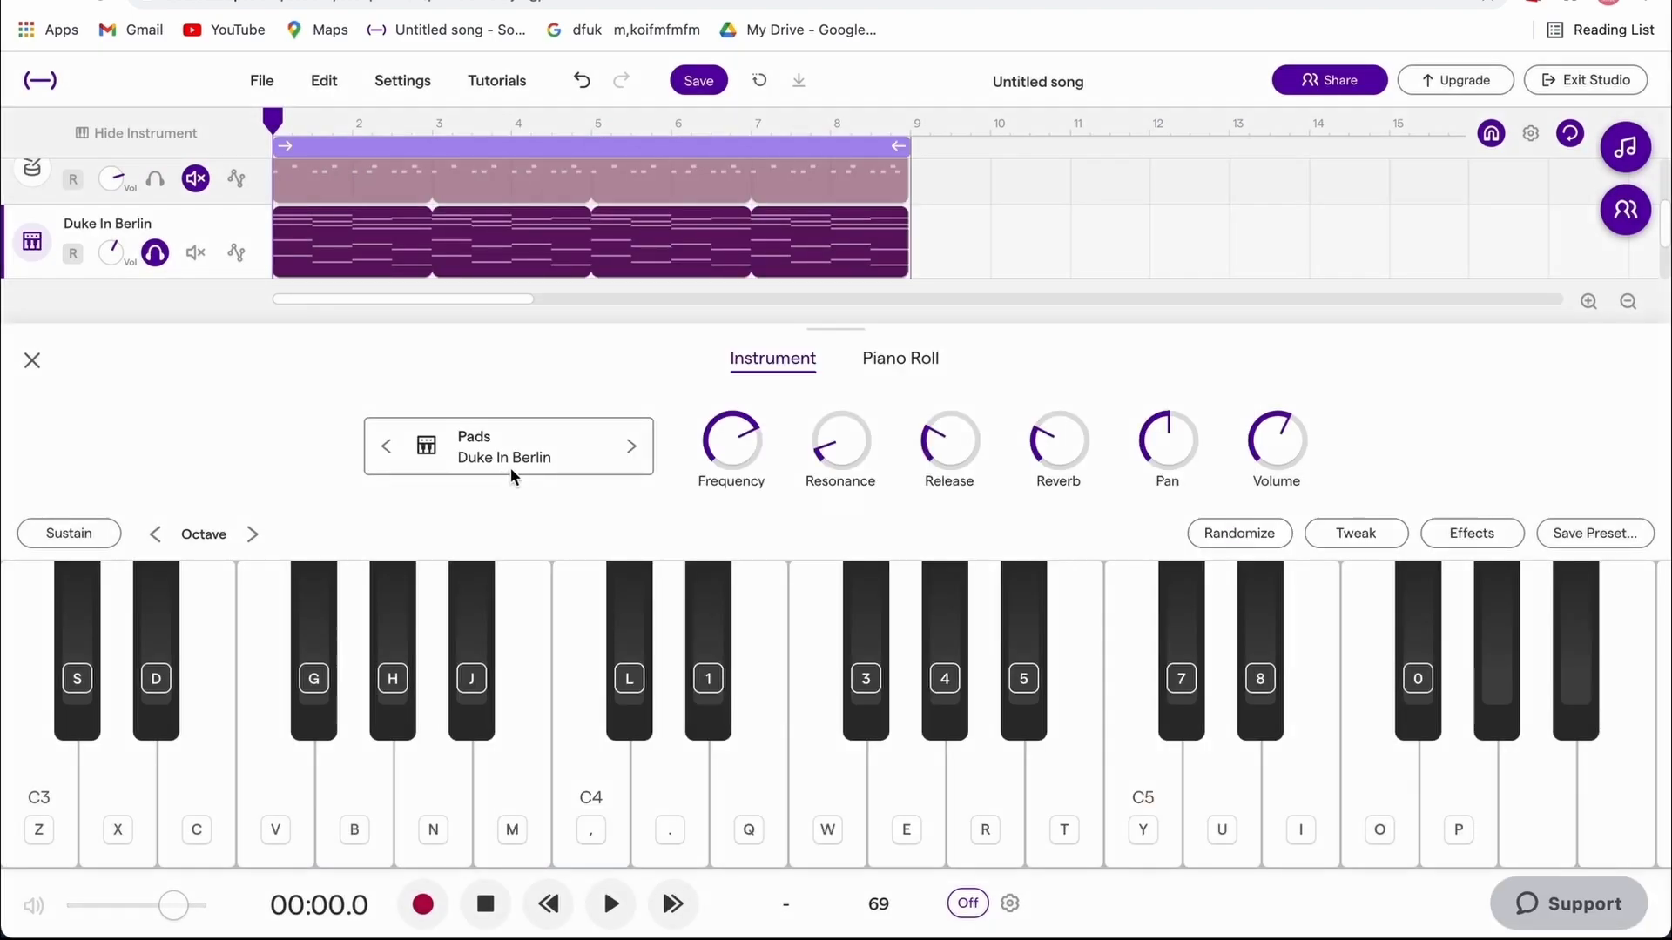
pyautogui.click(511, 470)
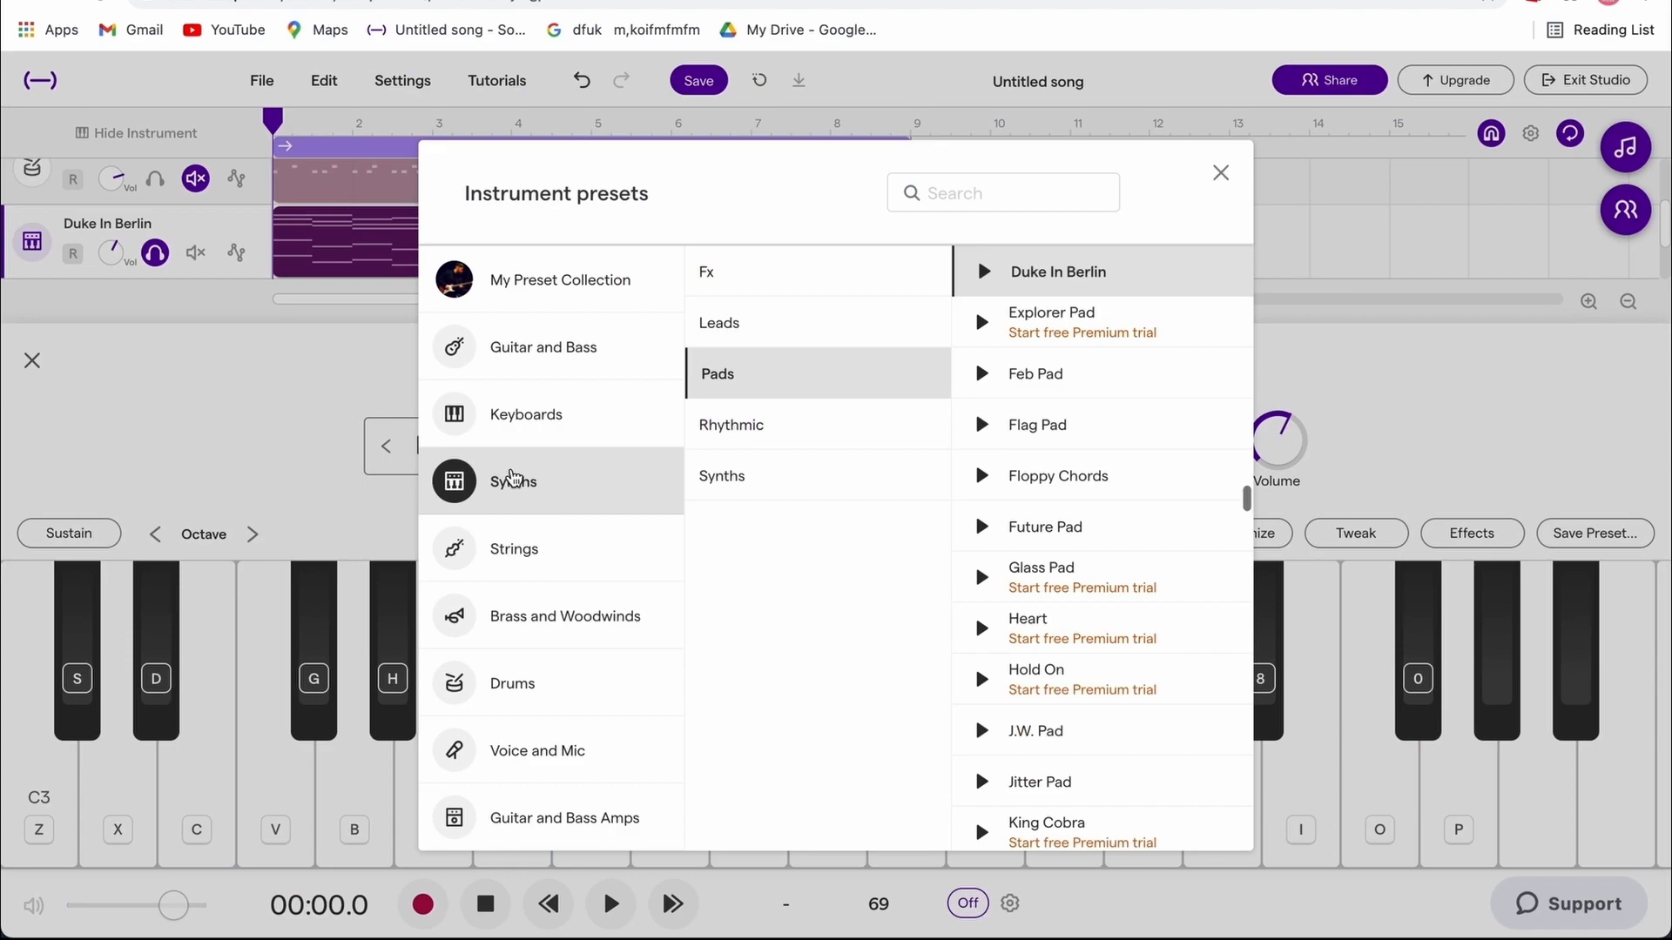
pyautogui.click(335, 447)
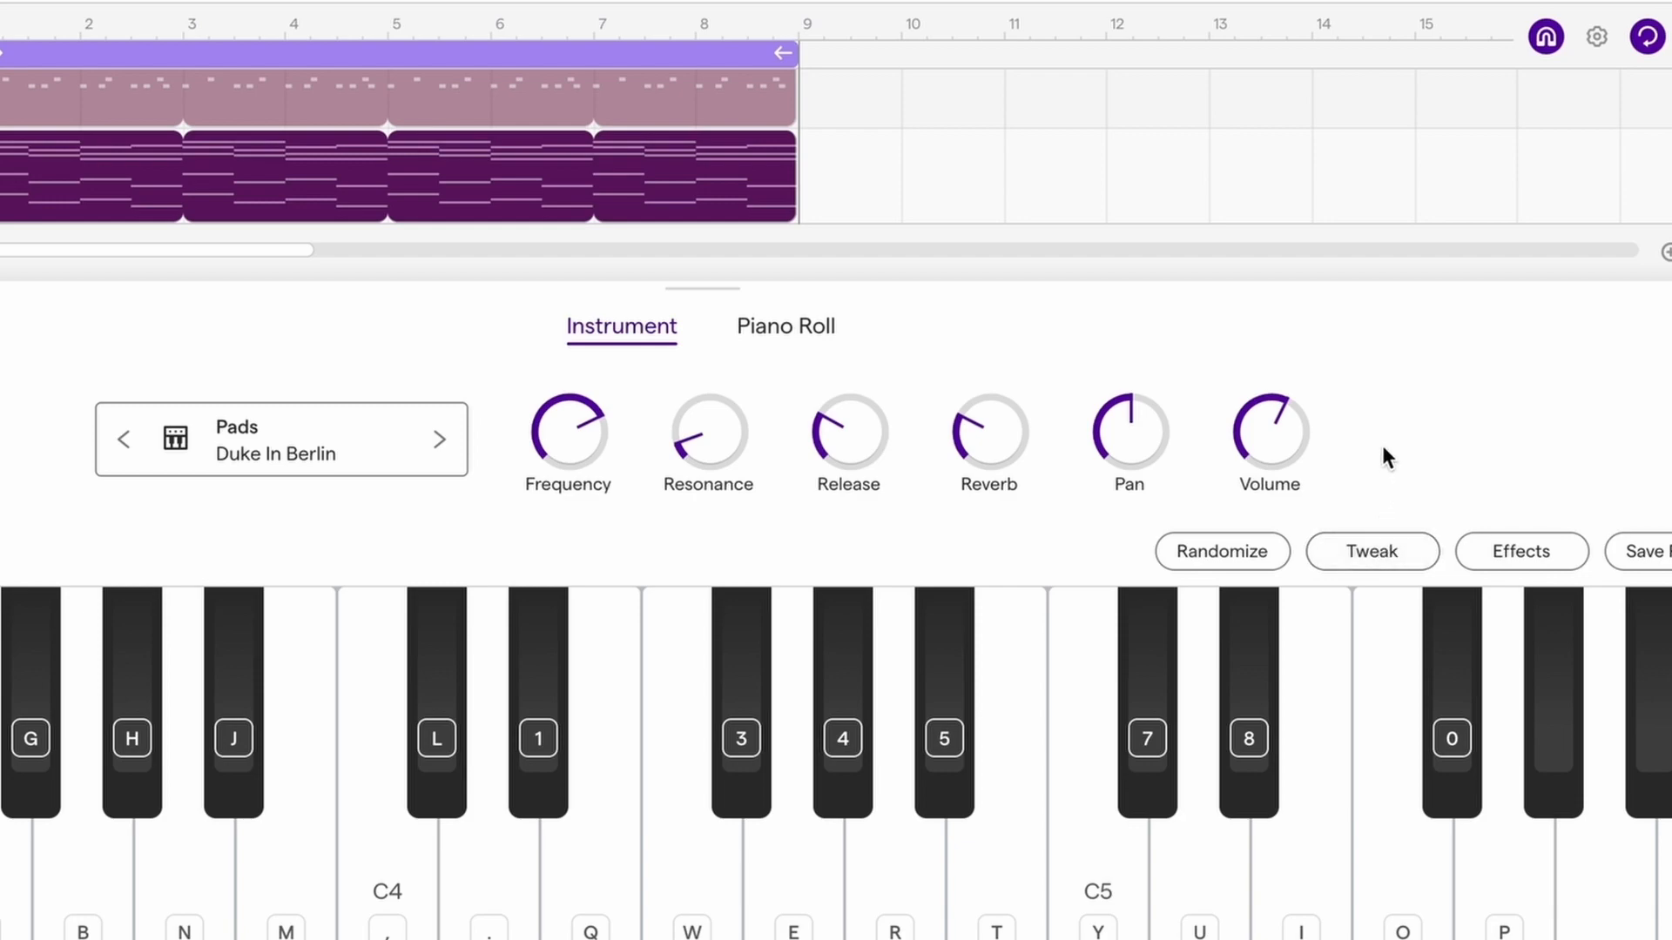
# - Open the Duke In Berlin synth's detailed controls, lower the filter cutoff and enable a synced LFO 1 on the filter with a higher rate
pyautogui.click(1372, 553)
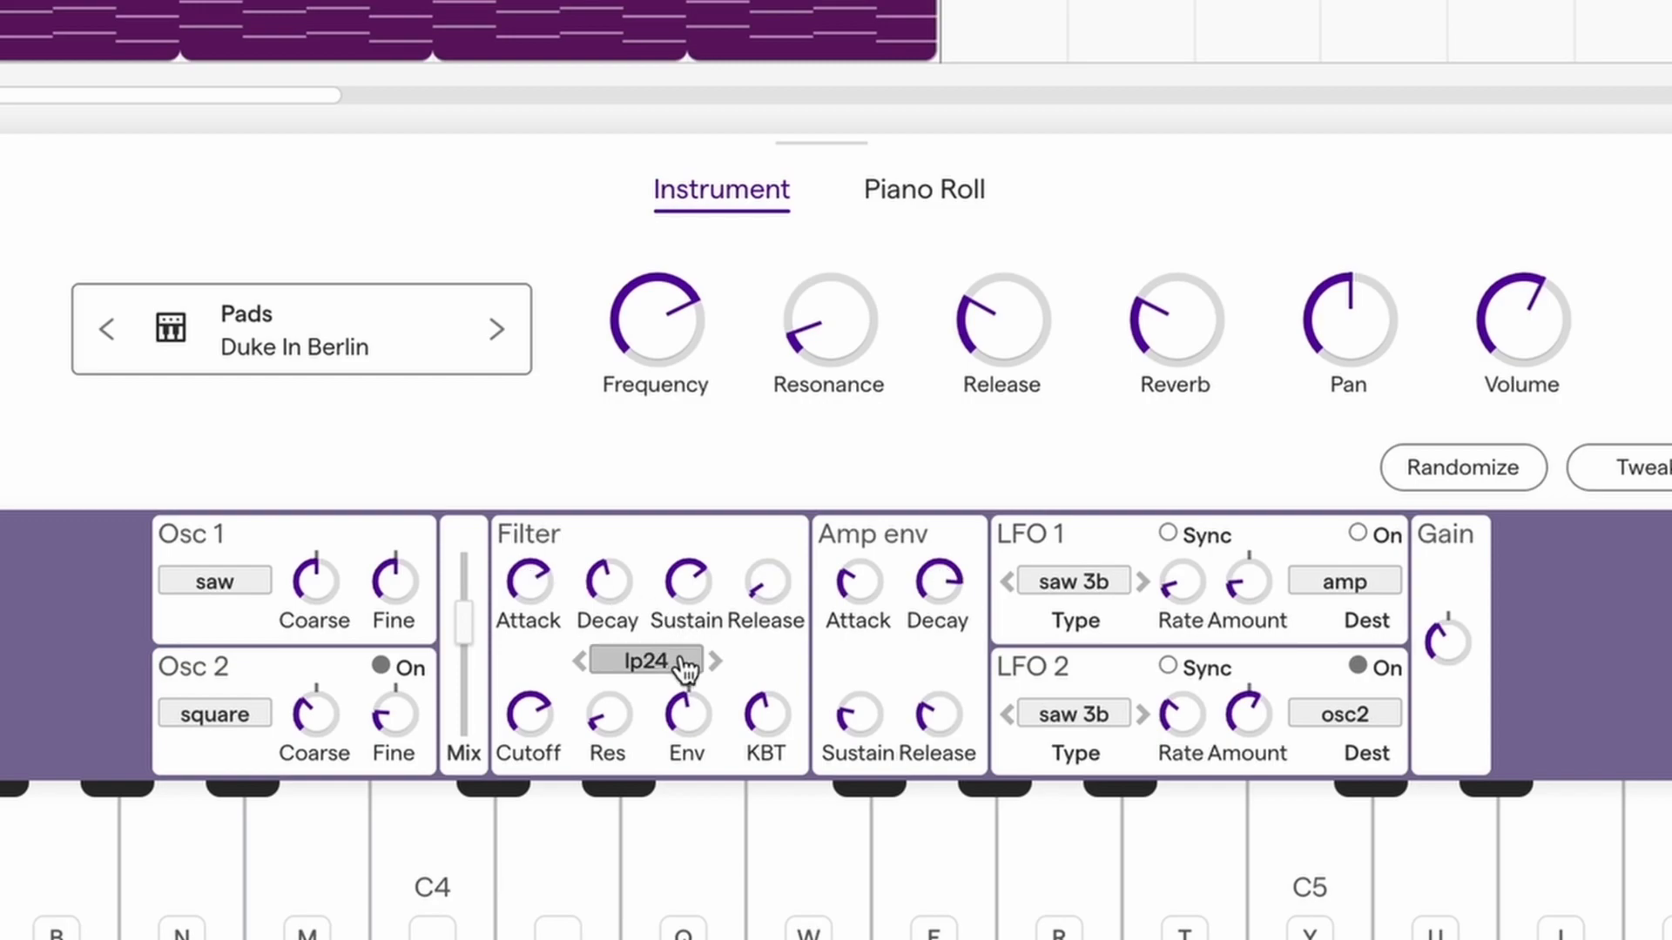
pyautogui.moveTo(533, 716); pyautogui.dragTo(508, 772)
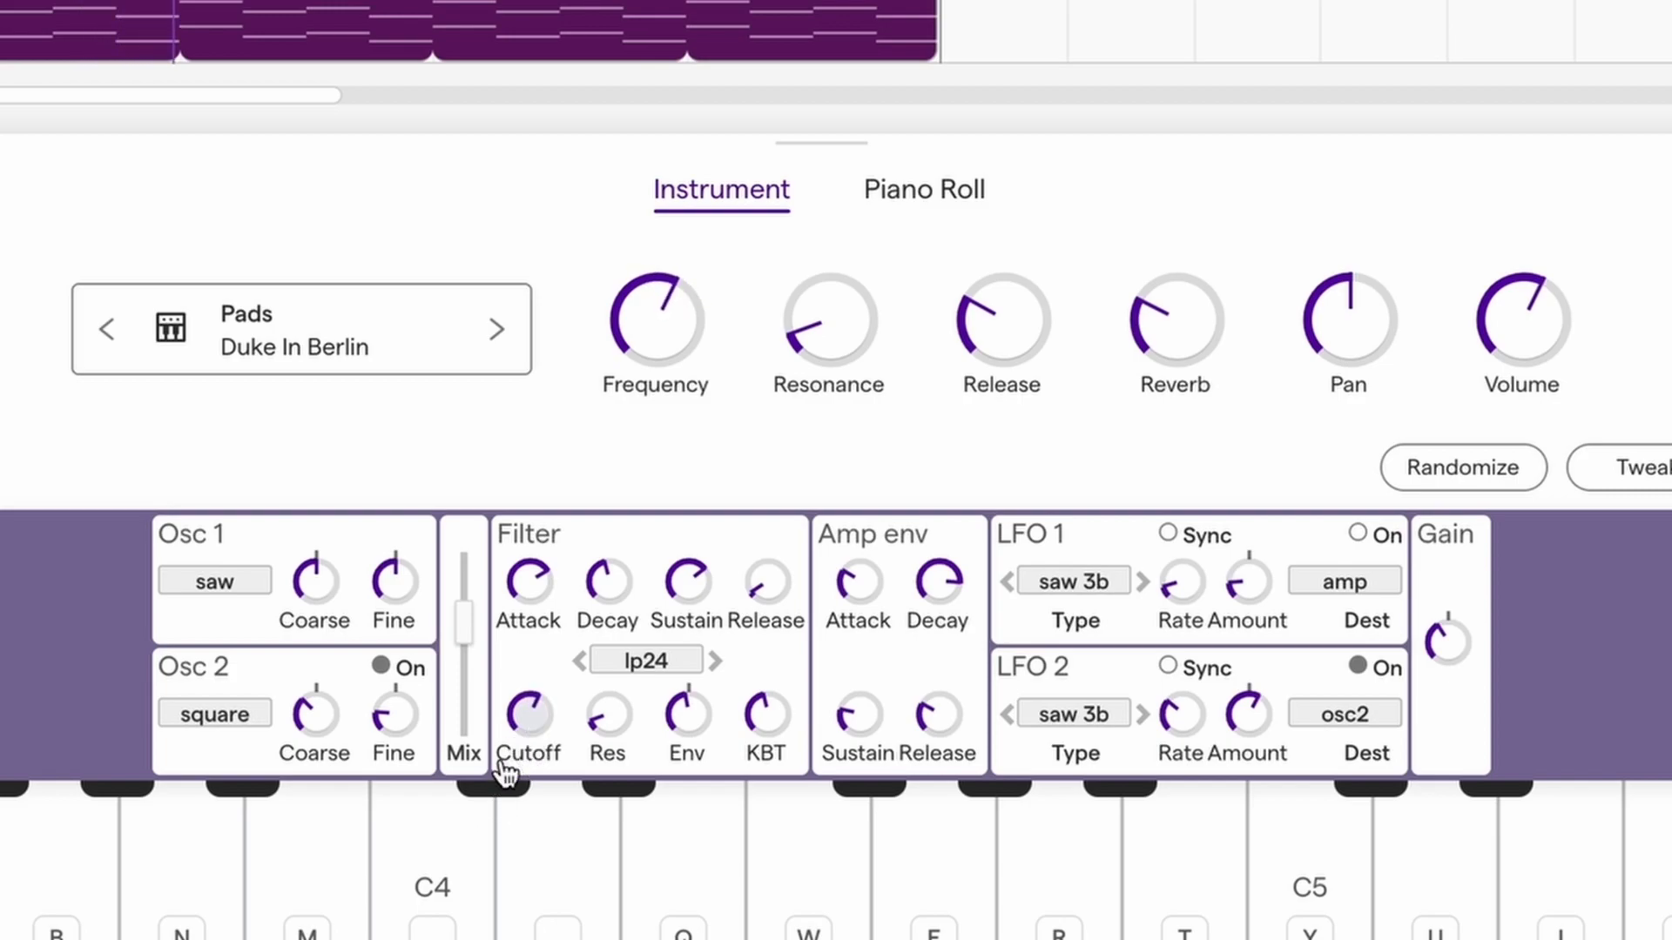
pyautogui.click(1357, 534)
pyautogui.moveTo(1183, 589); pyautogui.dragTo(1179, 713)
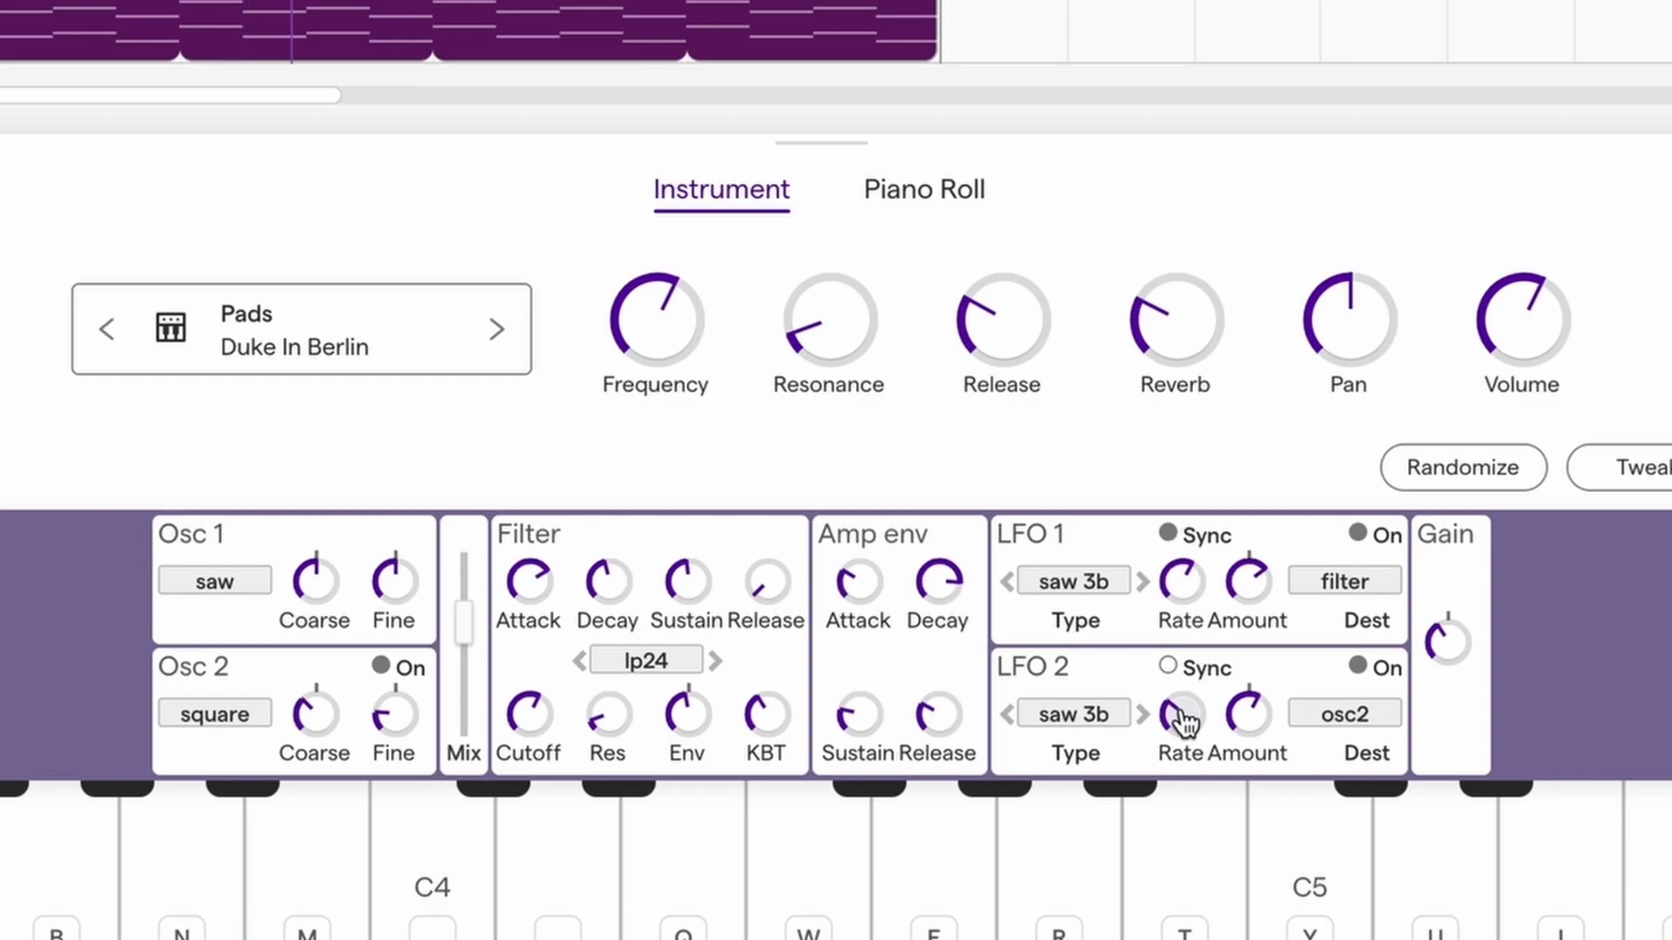